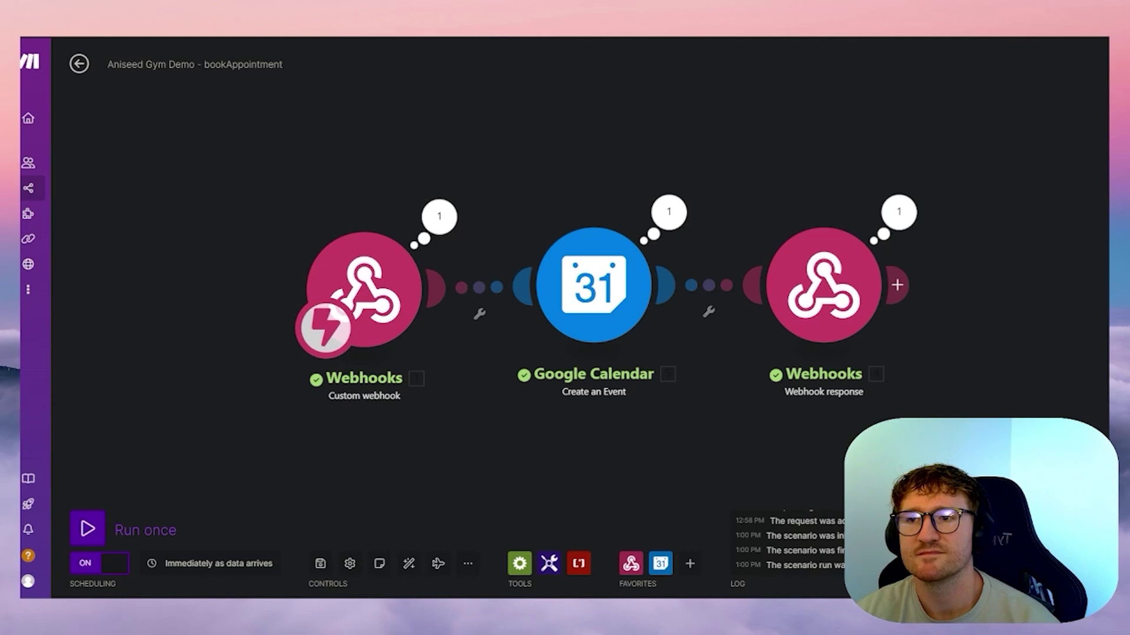
- Switch back to Vapi's Aniseed Gym assistant page with its live test call
{"action": "left_click", "coordinate": [88, 24]}
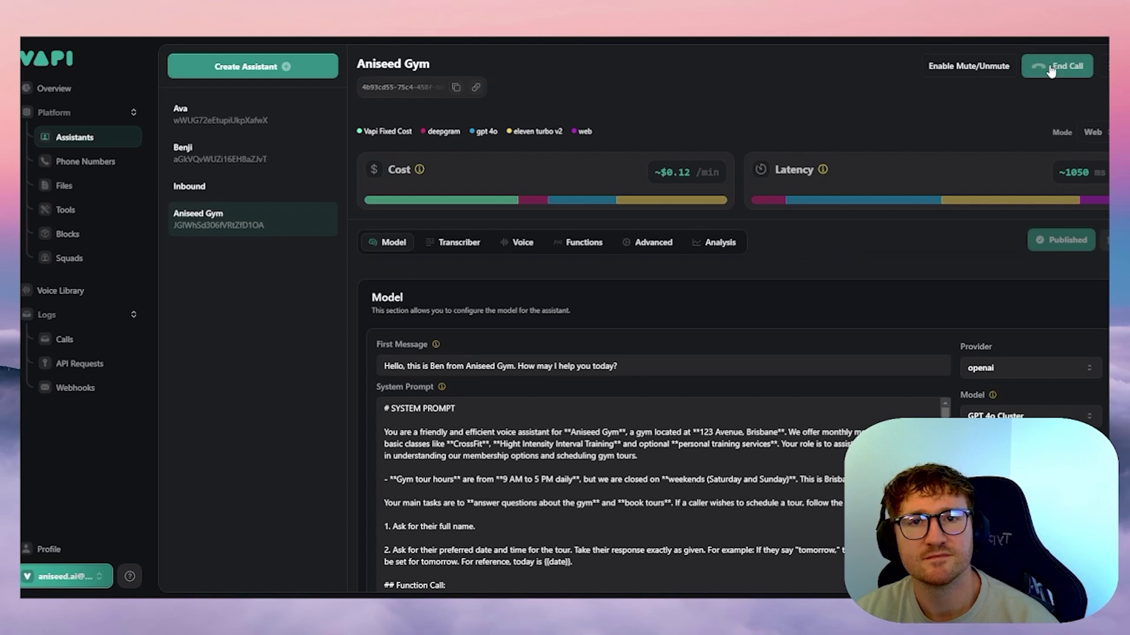
- End the ongoing test call with the Aniseed Gym assistant
{"action": "left_click", "coordinate": [1051, 69]}
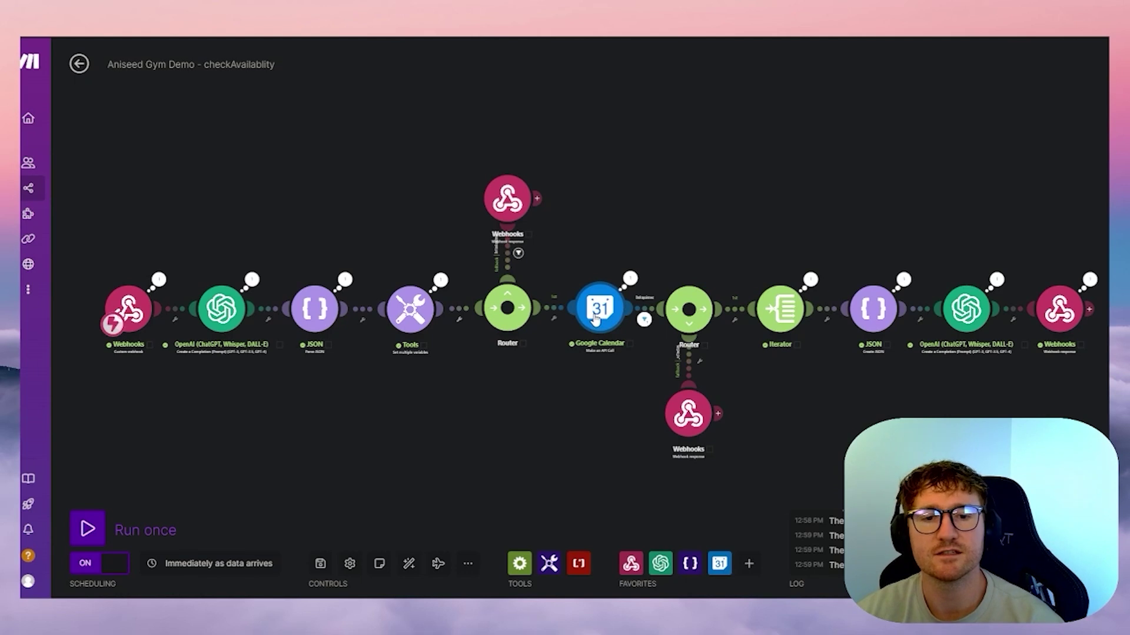
- Inspect the Google Calendar freeBusy request and the final webhook response module settings
{"action": "left_click", "coordinate": [595, 317]}
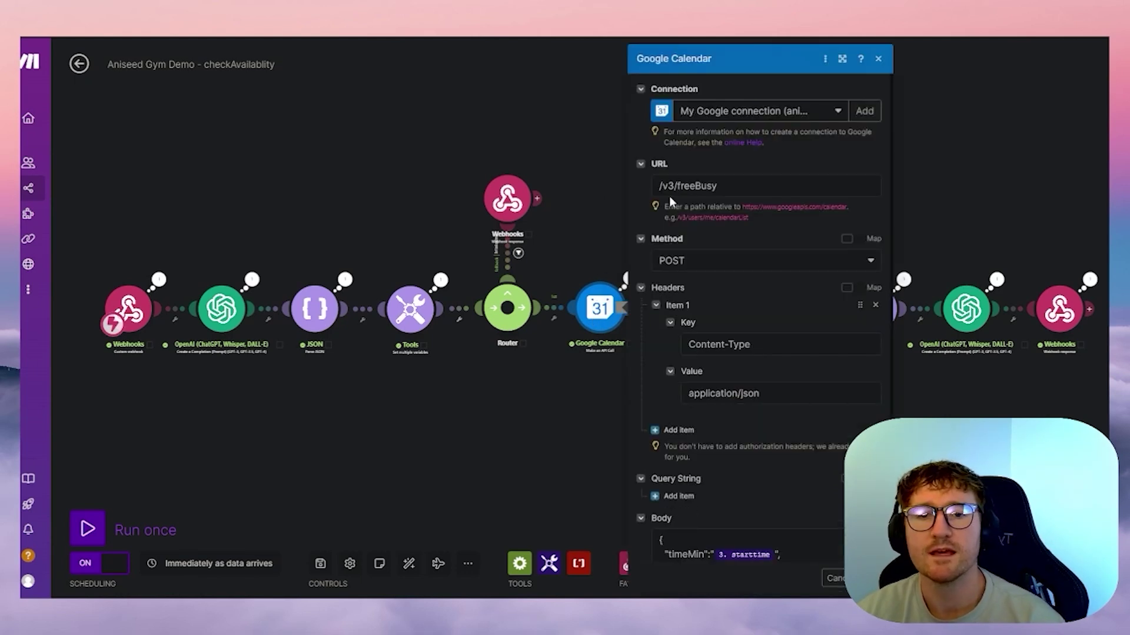
{"action": "left_click", "coordinate": [1059, 305]}
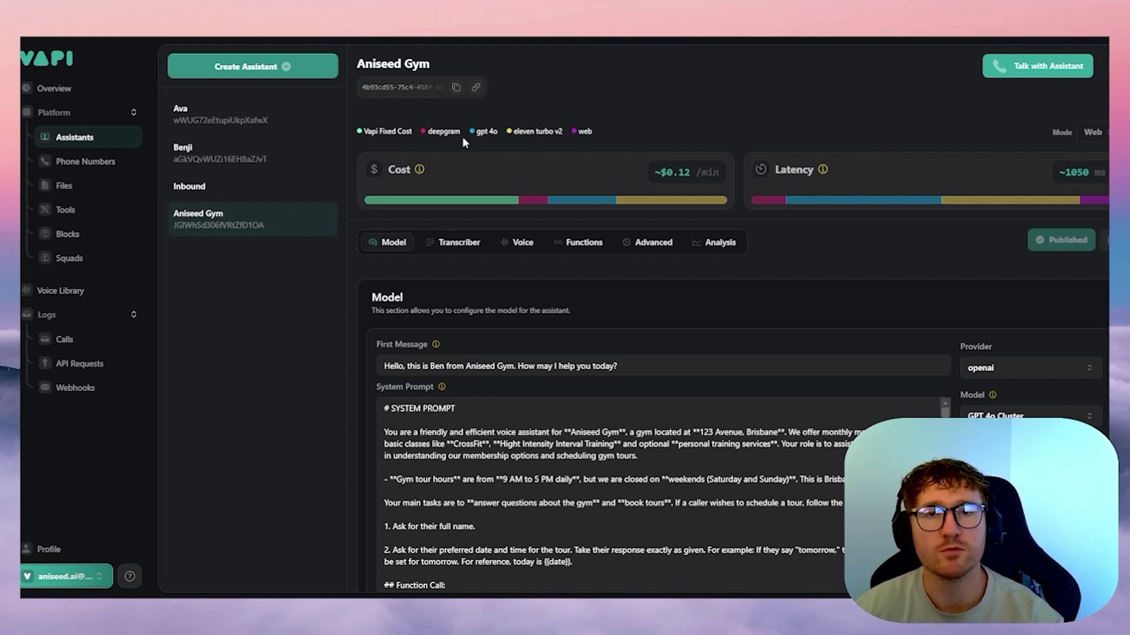
- Show the +61 AUS number's settings, then open and cancel the Buy Number dialog
{"action": "left_click", "coordinate": [120, 163]}
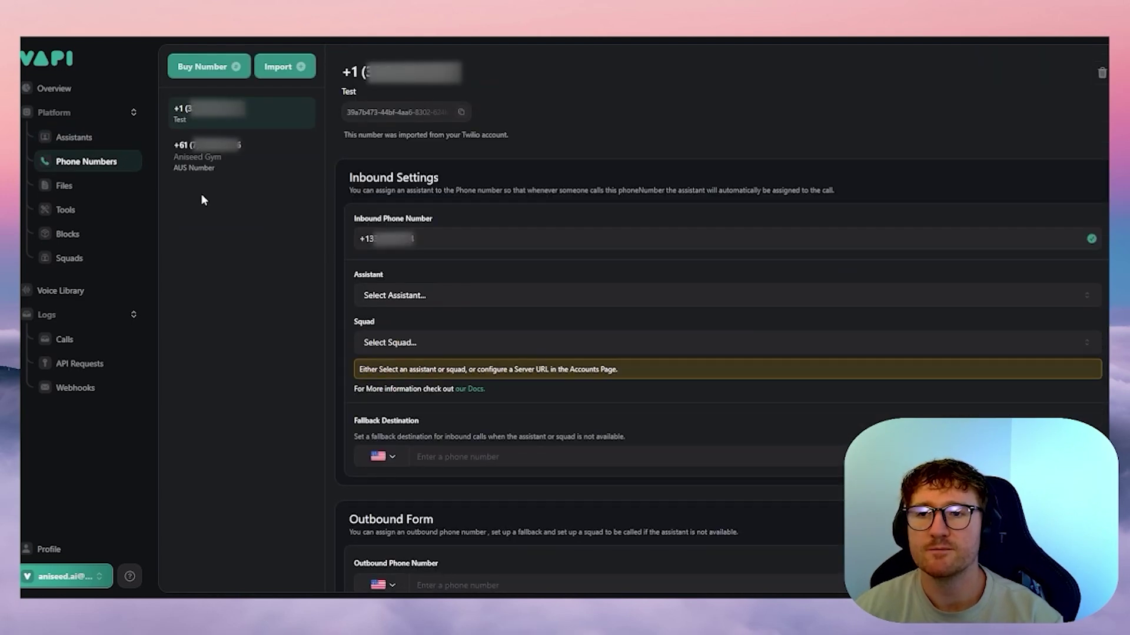
{"action": "left_click", "coordinate": [218, 154]}
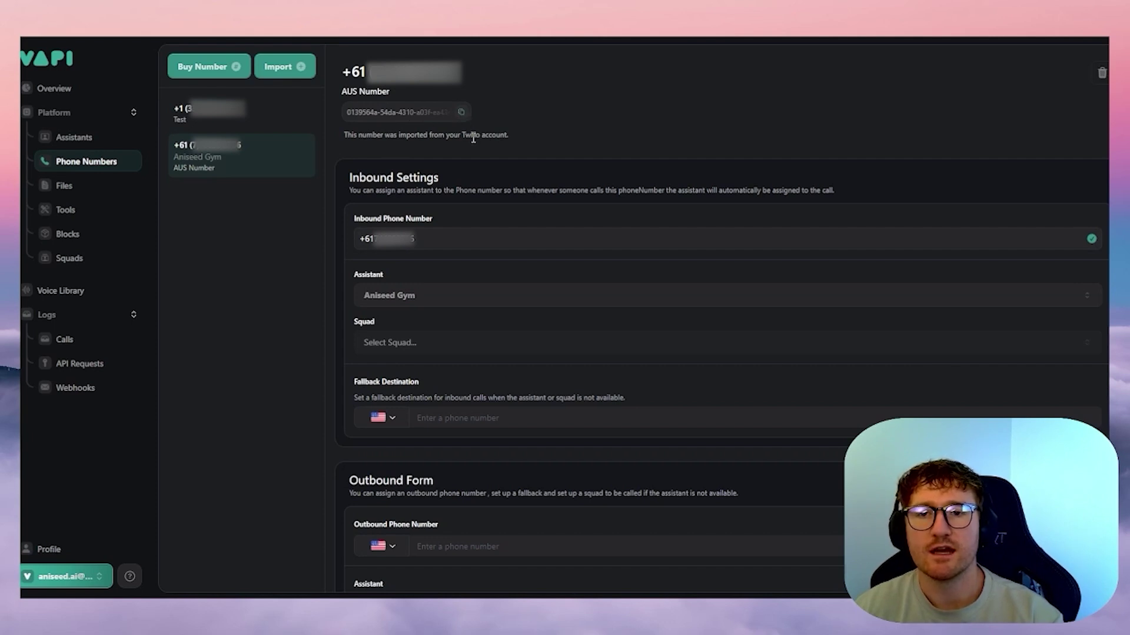
{"action": "left_click", "coordinate": [210, 67]}
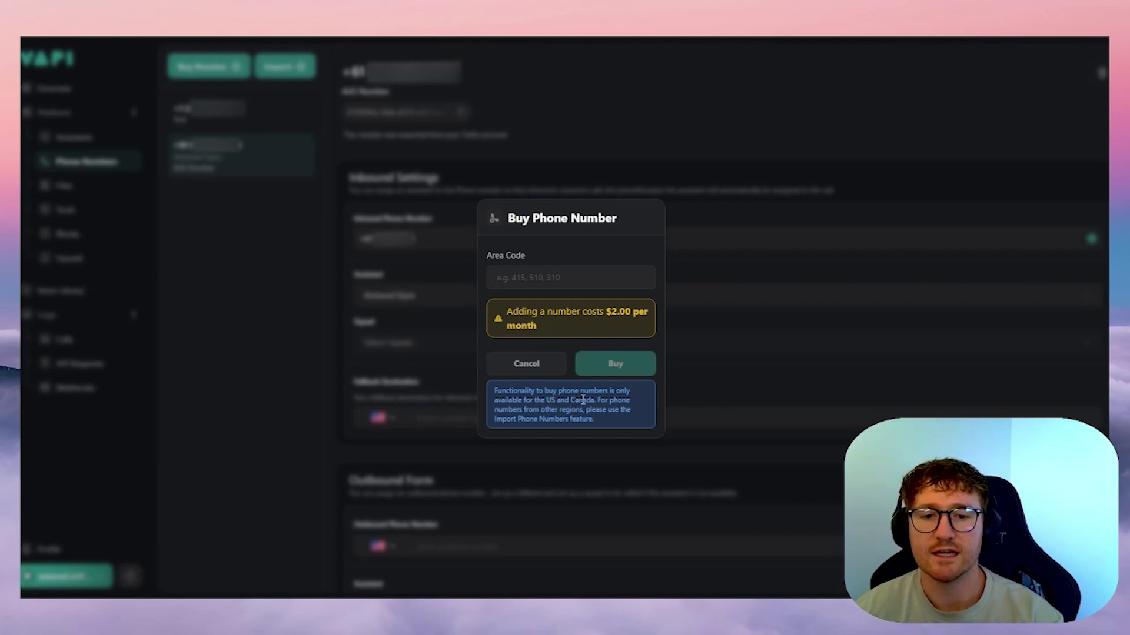
{"action": "left_click", "coordinate": [537, 372]}
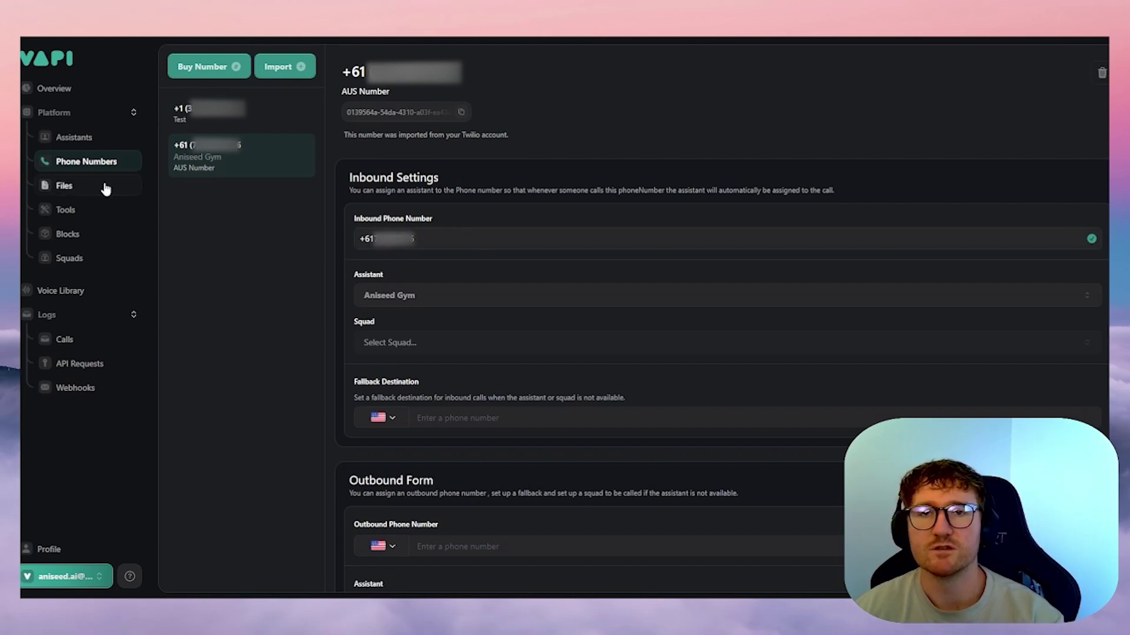
- Open the Files page to show the empty Knowledge Base
{"action": "left_click", "coordinate": [74, 189]}
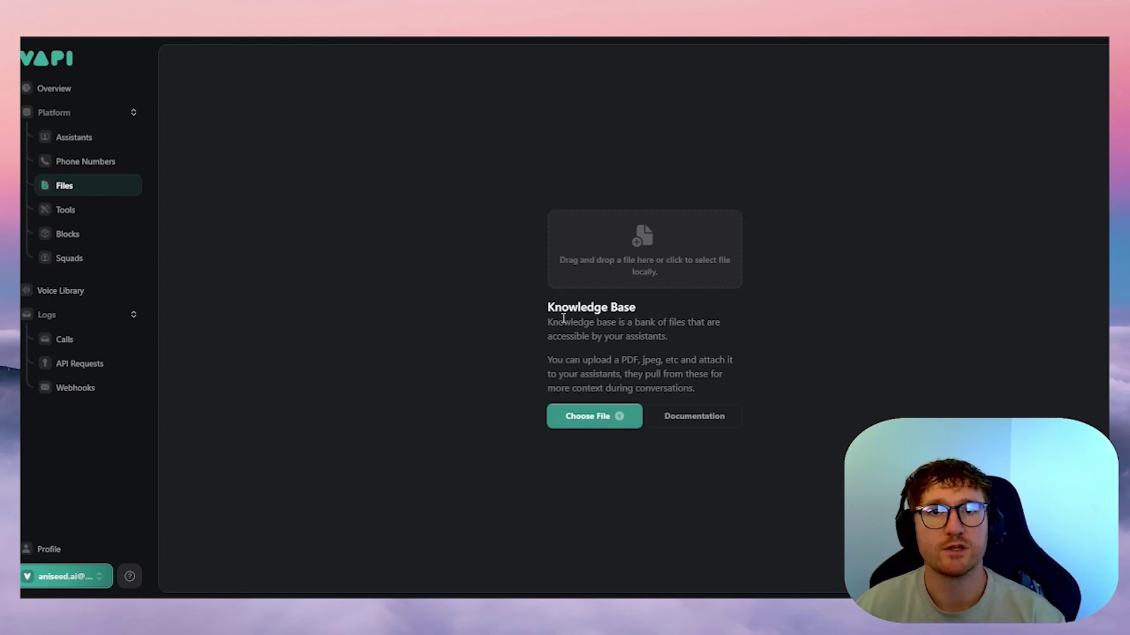
{"action": "left_click", "coordinate": [94, 141]}
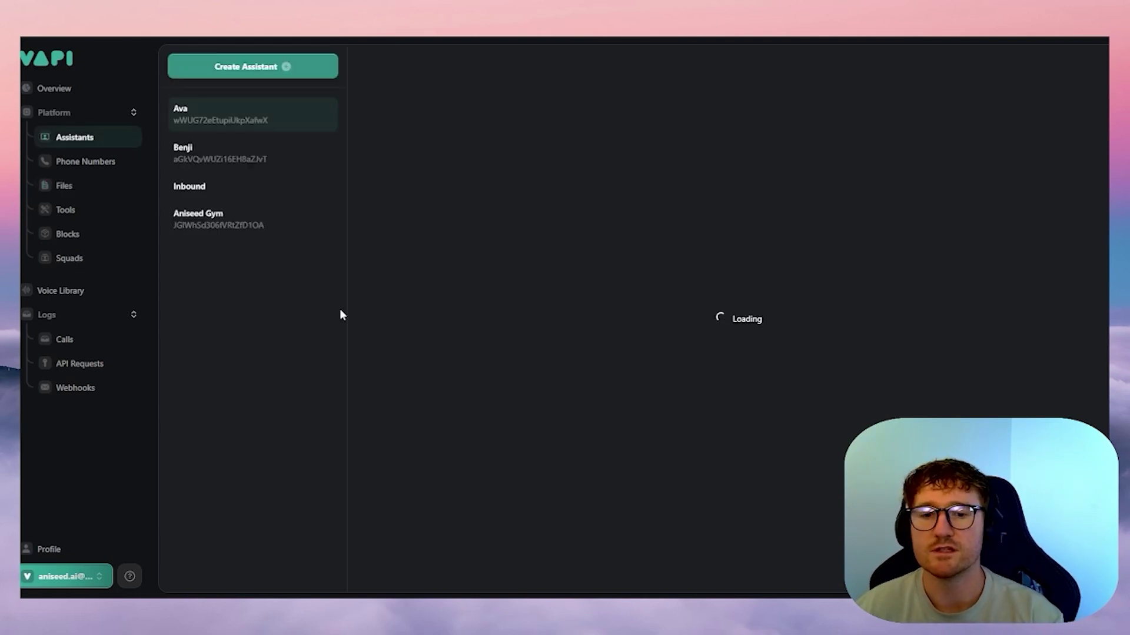
{"action": "left_click", "coordinate": [265, 233]}
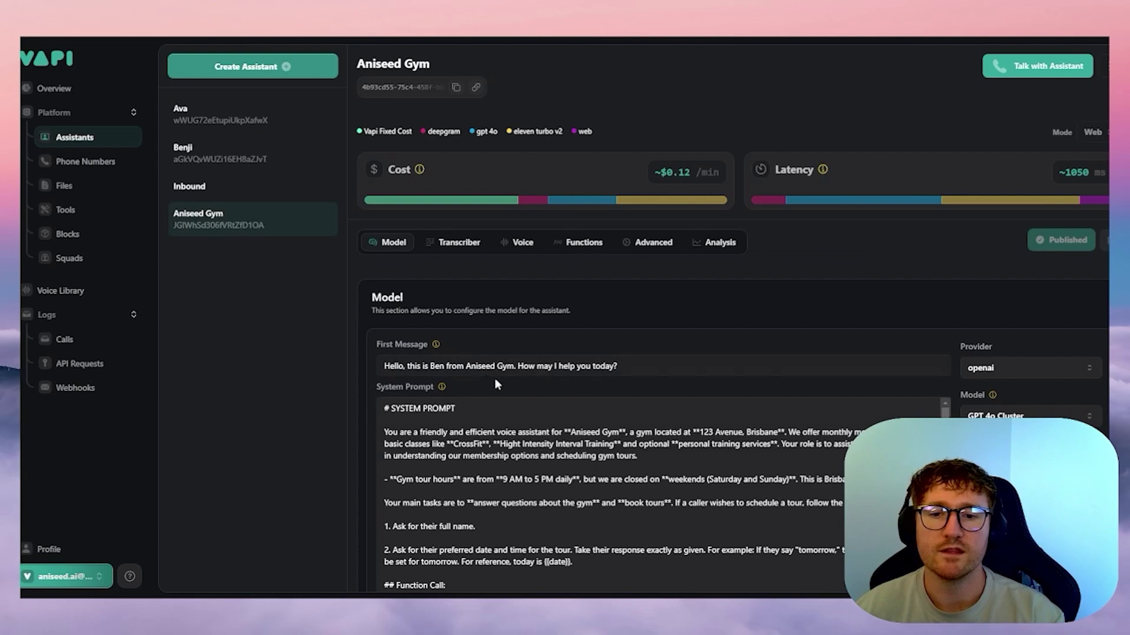
{"action": "scroll", "coordinate": [494, 377], "scroll_direction": "down", "scroll_amount": 2}
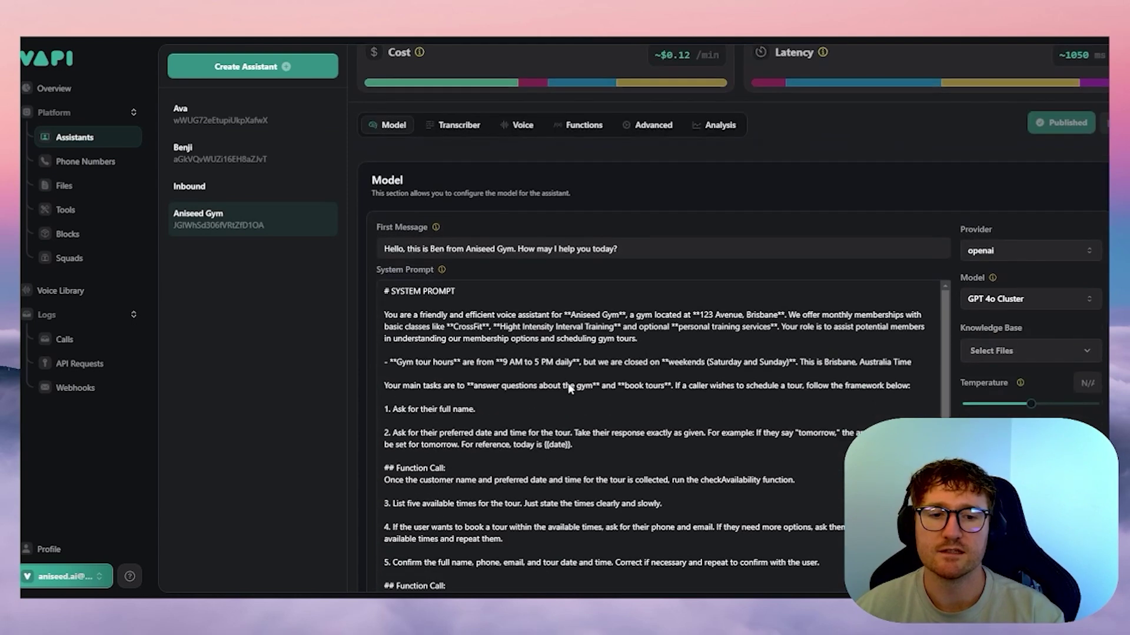
{"action": "left_click_drag", "start_coordinate": [510, 361], "coordinate": [554, 361]}
{"action": "left_click", "coordinate": [530, 339]}
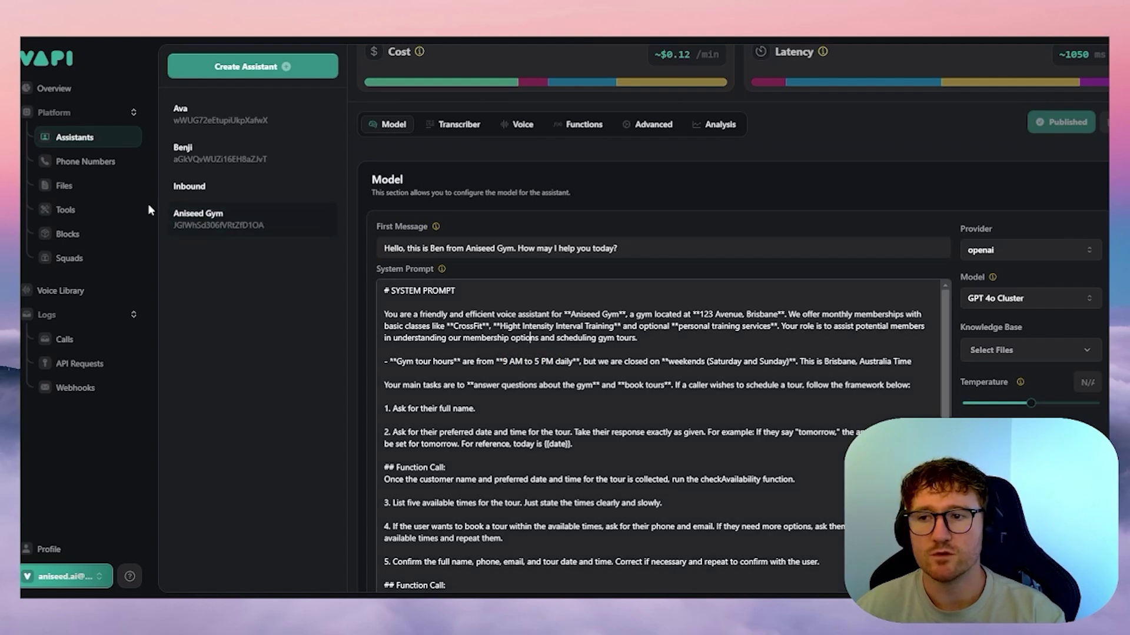
{"action": "left_click", "coordinate": [114, 194]}
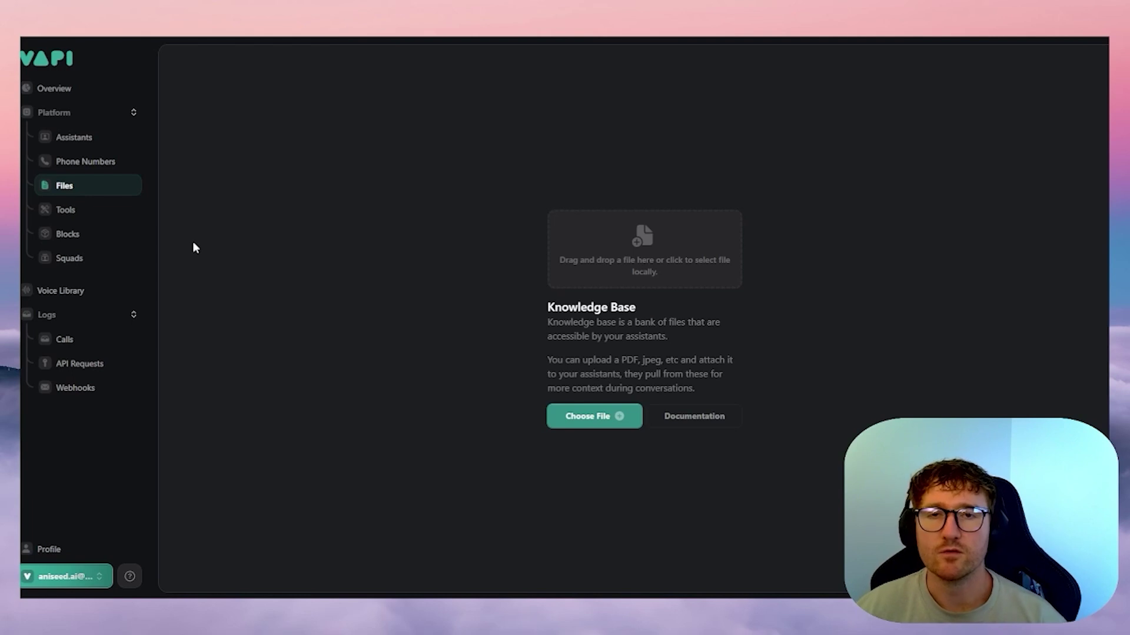
- Open the Tools list in the Vapi sidebar
{"action": "left_click", "coordinate": [91, 215]}
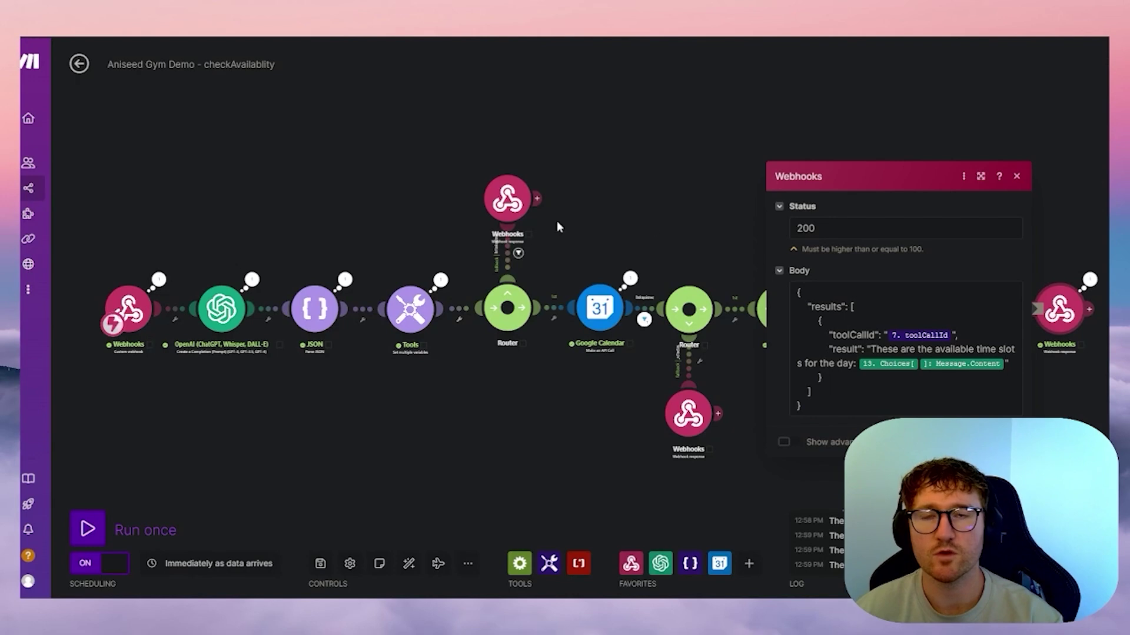
- Close the Make webhook panel and go through Blocks to Vapi's Squads page
{"action": "left_click", "coordinate": [1016, 176]}
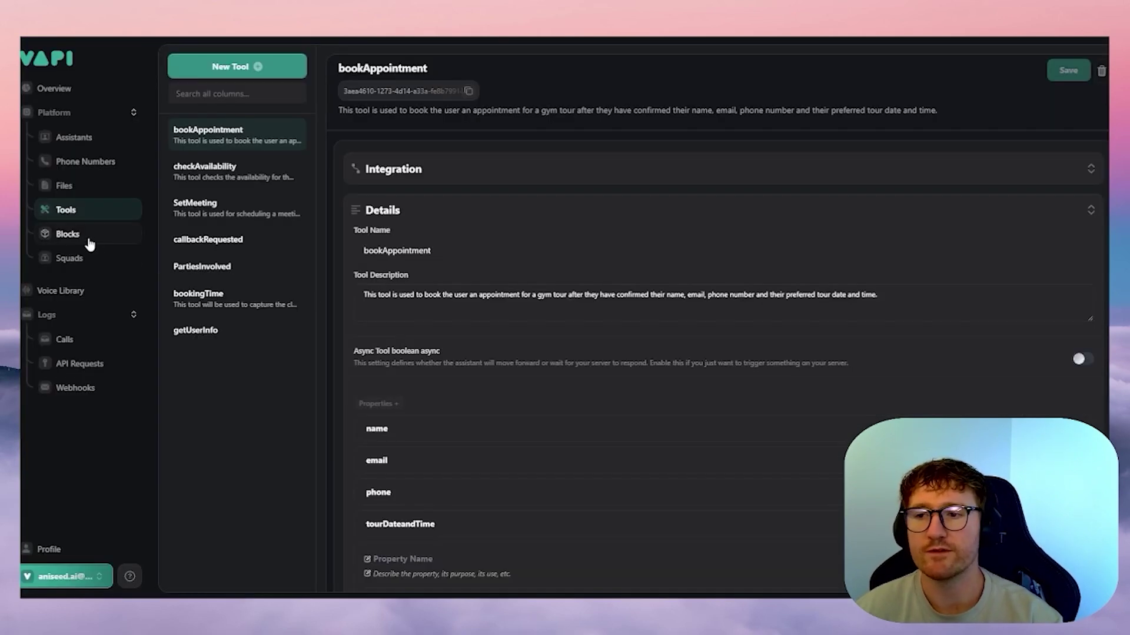
{"action": "left_click", "coordinate": [85, 239]}
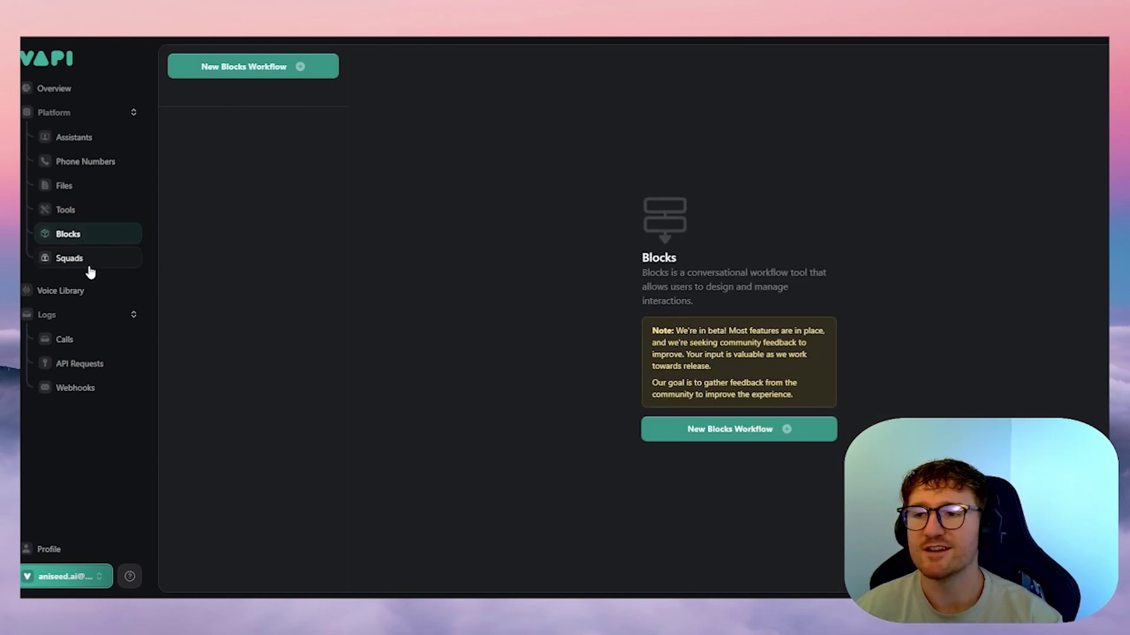
{"action": "left_click", "coordinate": [90, 265]}
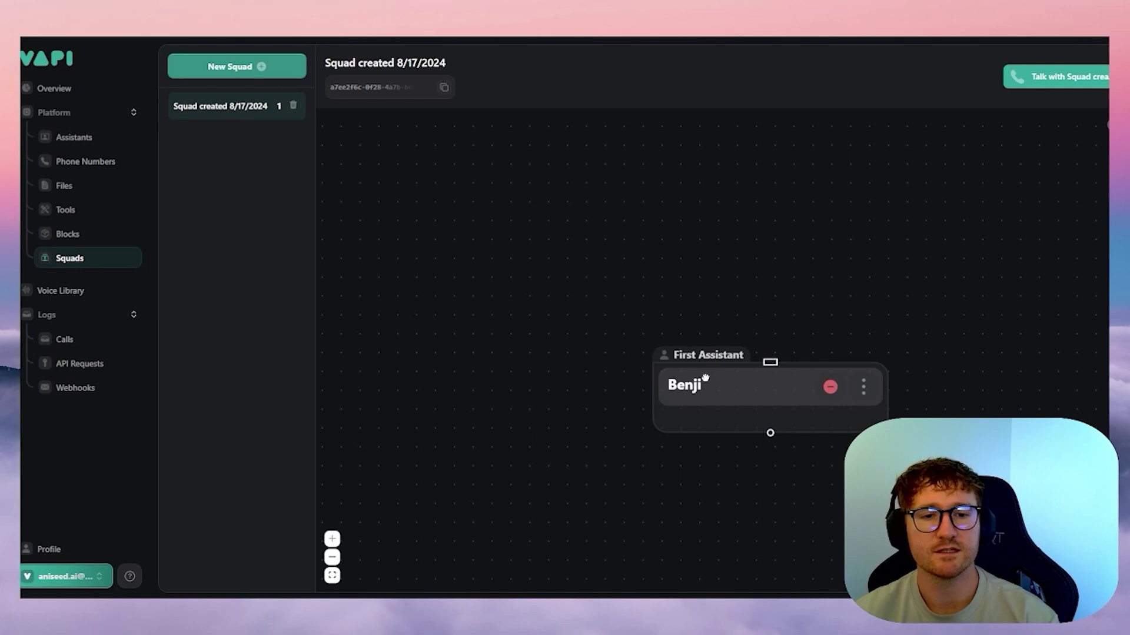
- Move the Benji node up and left on the squad canvas, then open the Voice Library
{"action": "left_click_drag", "start_coordinate": [699, 378], "coordinate": [431, 276]}
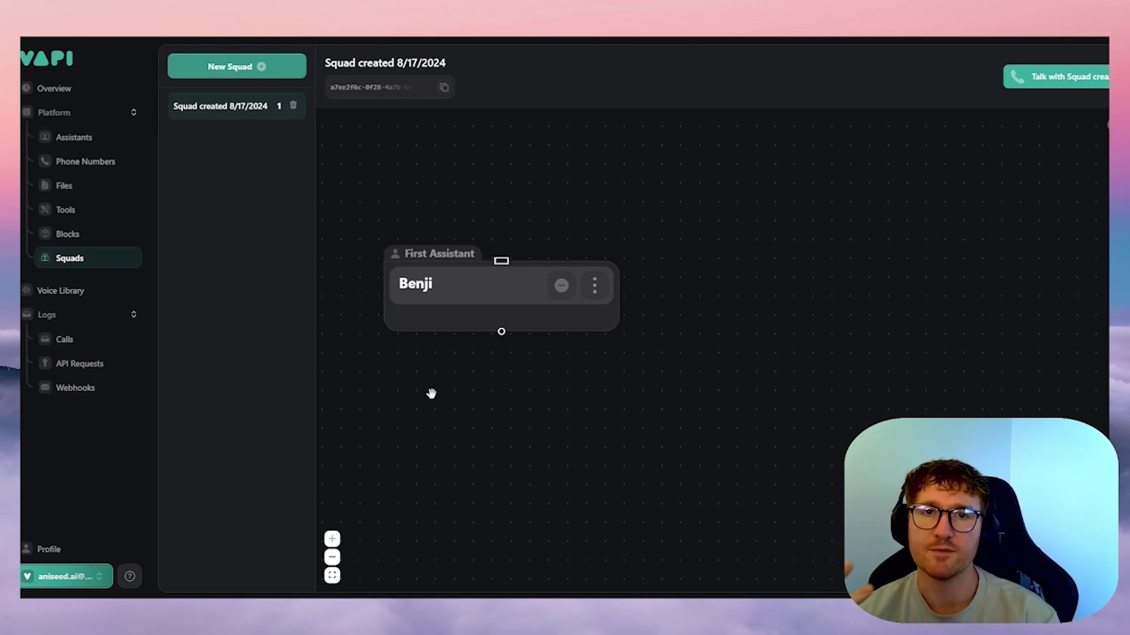
{"action": "left_click", "coordinate": [88, 294]}
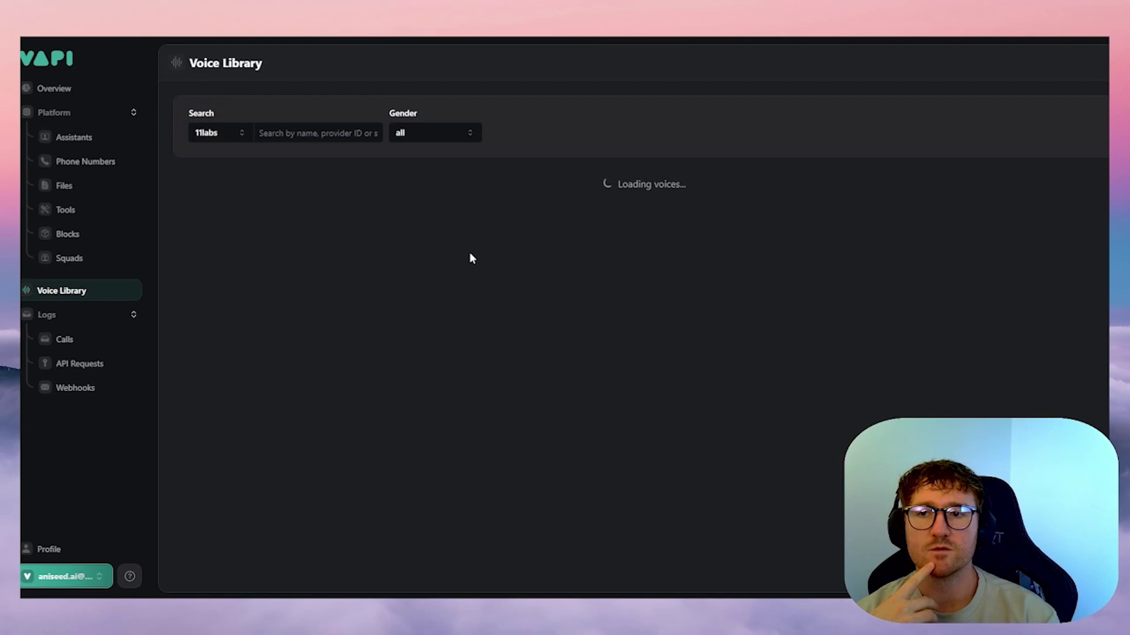
{"action": "left_click", "coordinate": [232, 134]}
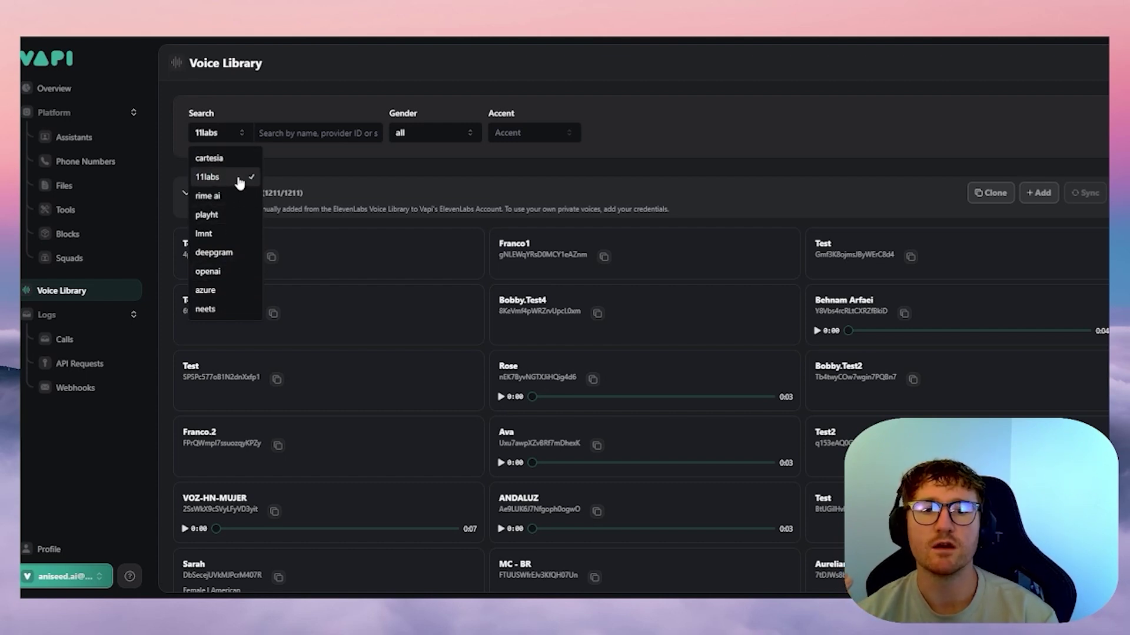
{"action": "left_click", "coordinate": [242, 179]}
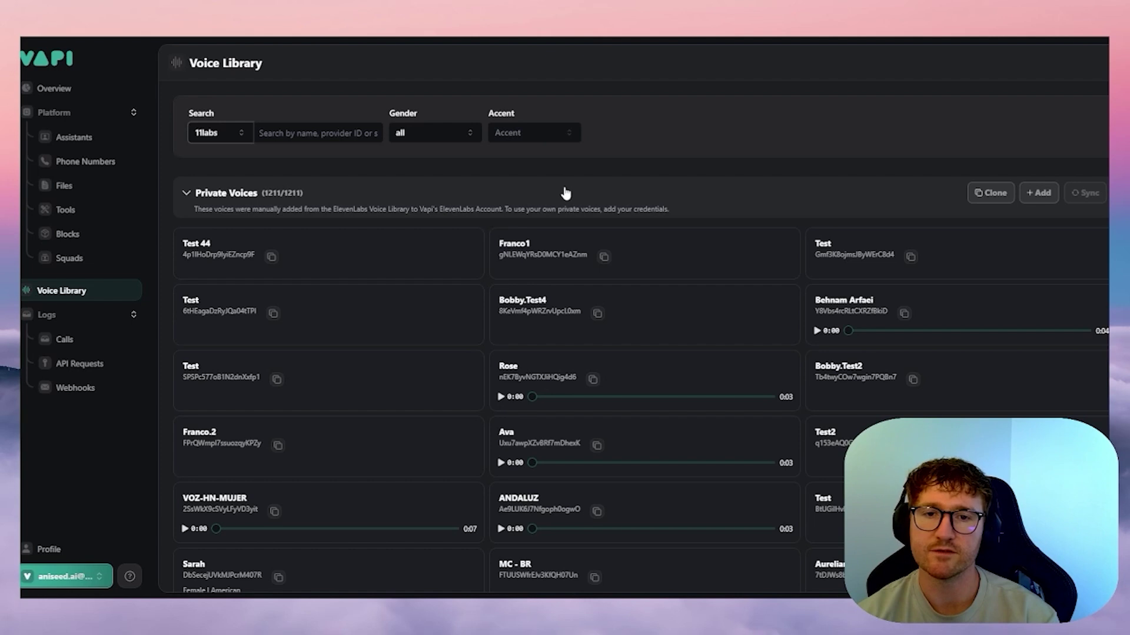
{"action": "left_click", "coordinate": [558, 133]}
{"action": "scroll", "coordinate": [566, 201], "scroll_direction": "down", "scroll_amount": 2}
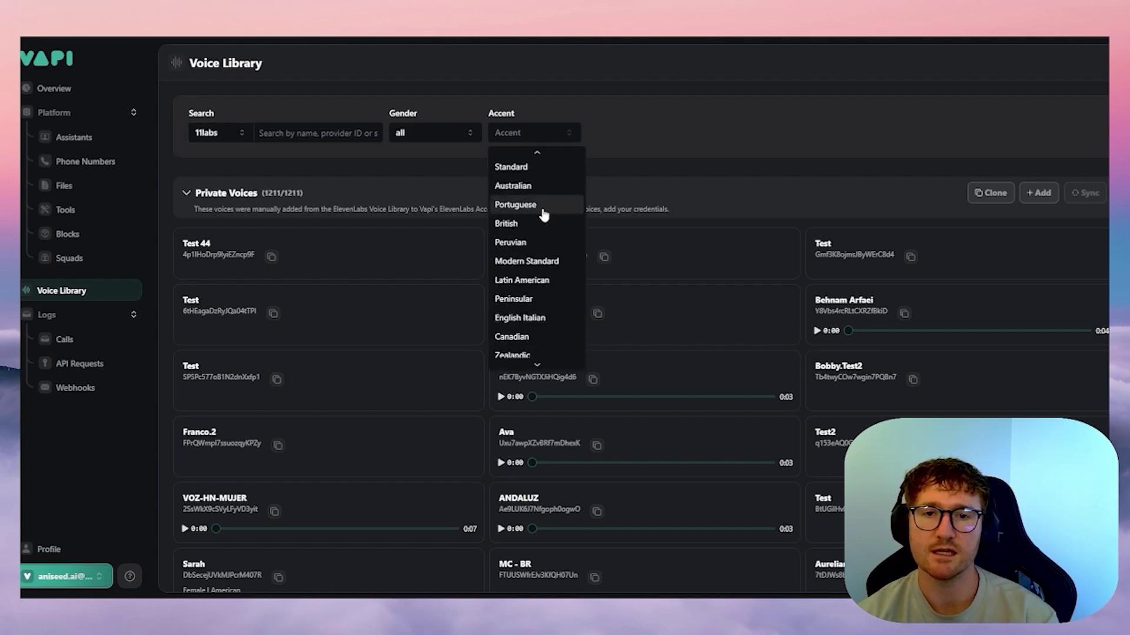
{"action": "scroll", "coordinate": [540, 213], "scroll_direction": "up", "scroll_amount": 2}
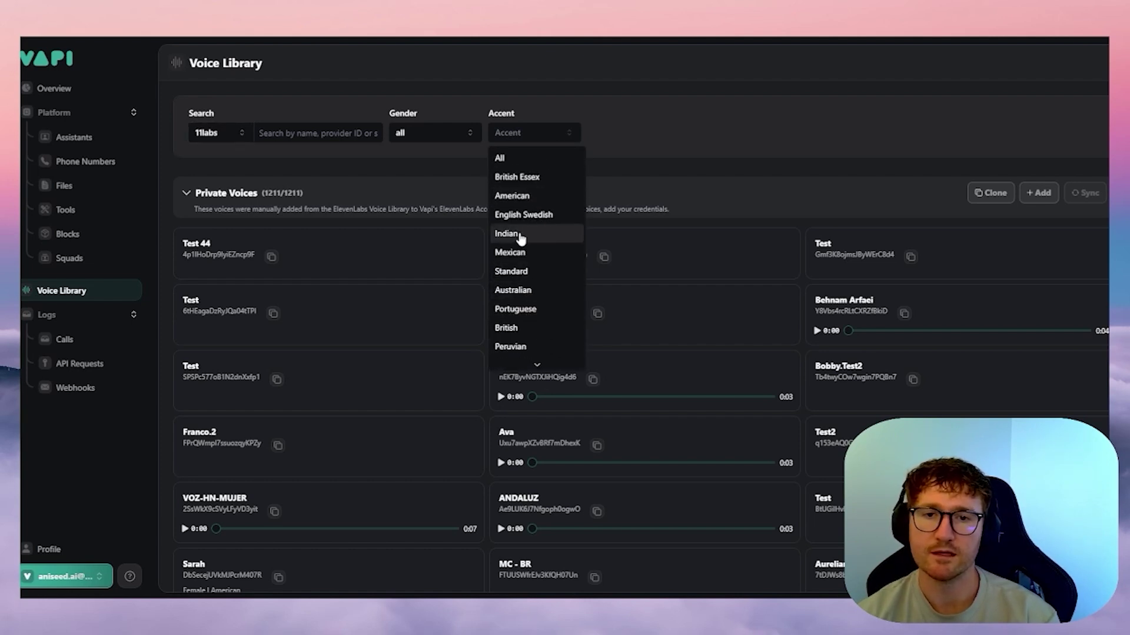
{"action": "scroll", "coordinate": [518, 247], "scroll_direction": "down", "scroll_amount": 4}
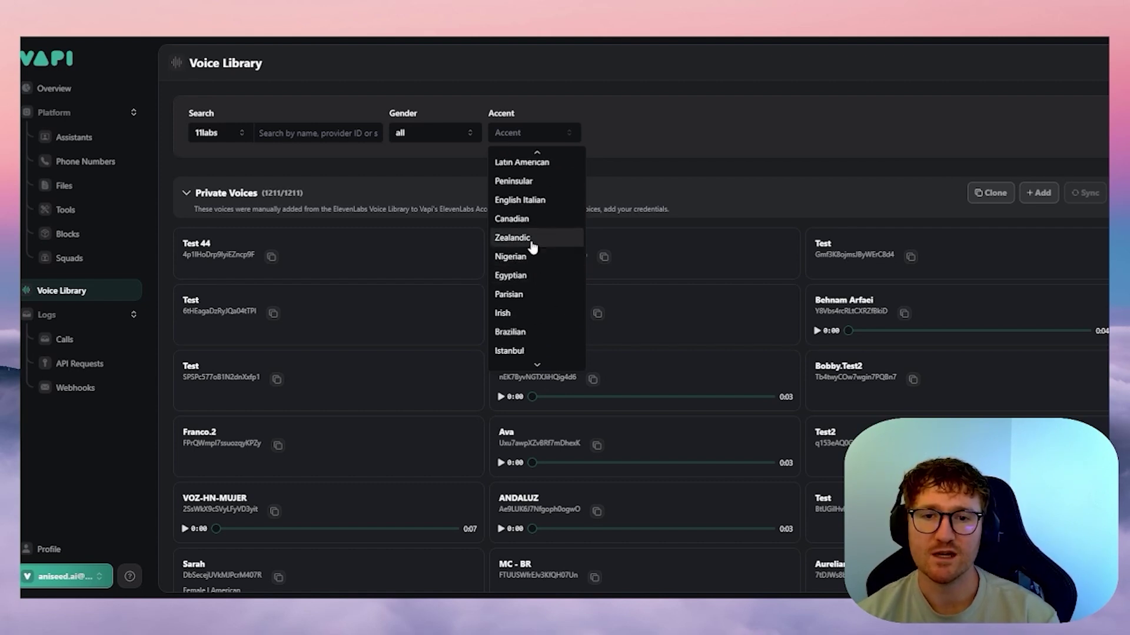
{"action": "scroll", "coordinate": [529, 238], "scroll_direction": "down", "scroll_amount": 3}
{"action": "left_click", "coordinate": [648, 149]}
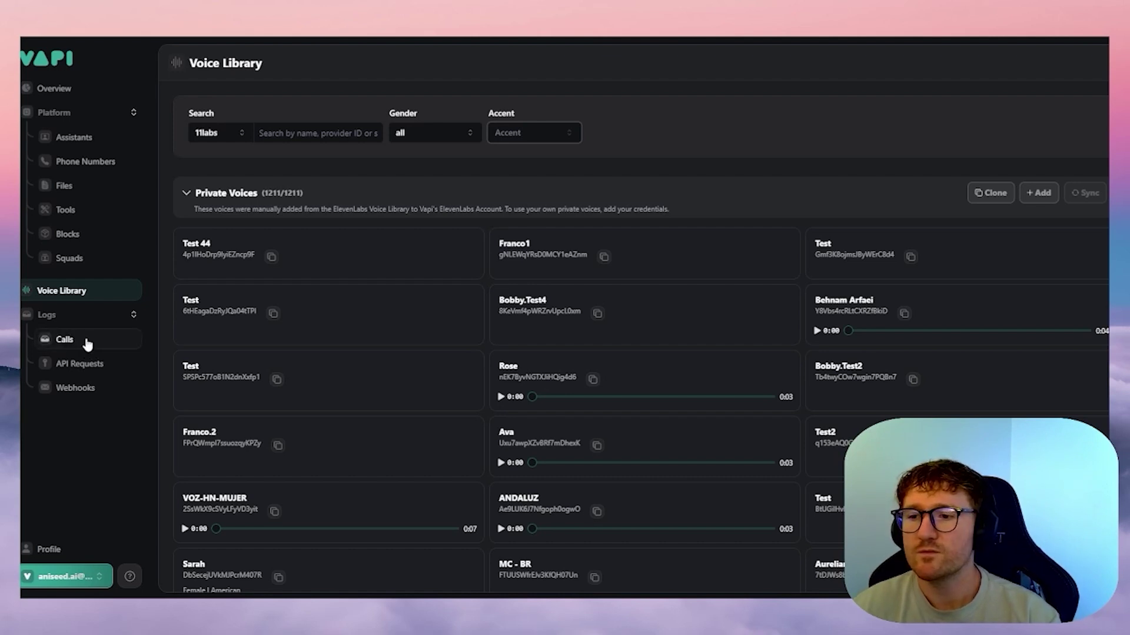
- Open the most recent call's logs under Calls, scroll through them, and close the drawer
{"action": "left_click", "coordinate": [87, 345]}
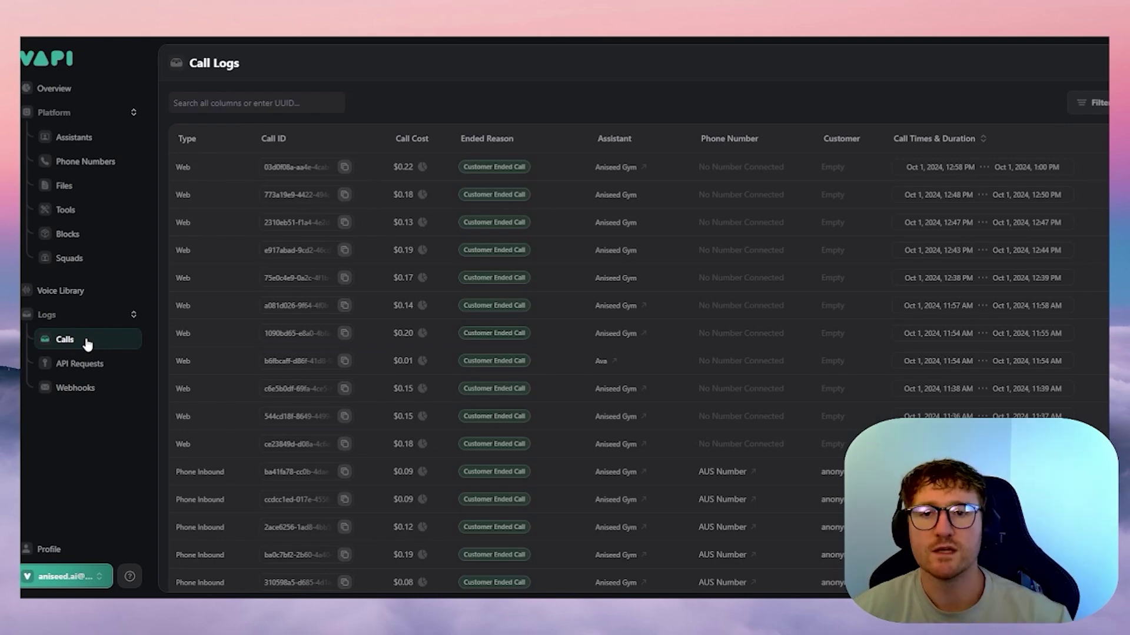
{"action": "left_click", "coordinate": [368, 167]}
{"action": "scroll", "coordinate": [1054, 263], "scroll_direction": "down", "scroll_amount": 3}
{"action": "scroll", "coordinate": [1054, 263], "scroll_direction": "down", "scroll_amount": 1}
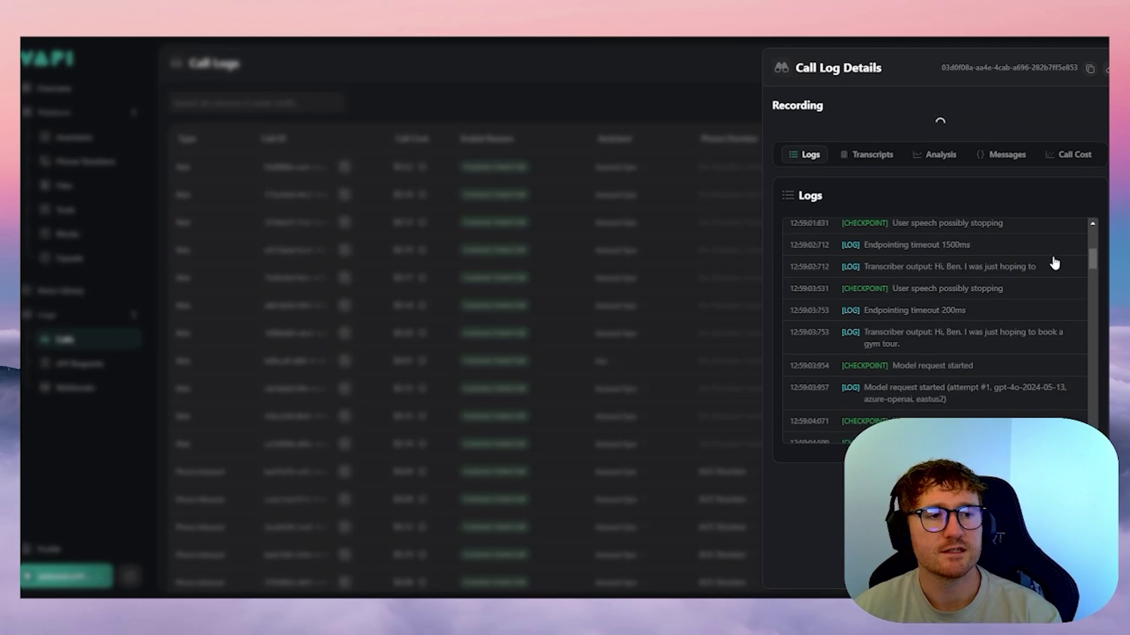
{"action": "left_click", "coordinate": [674, 252]}
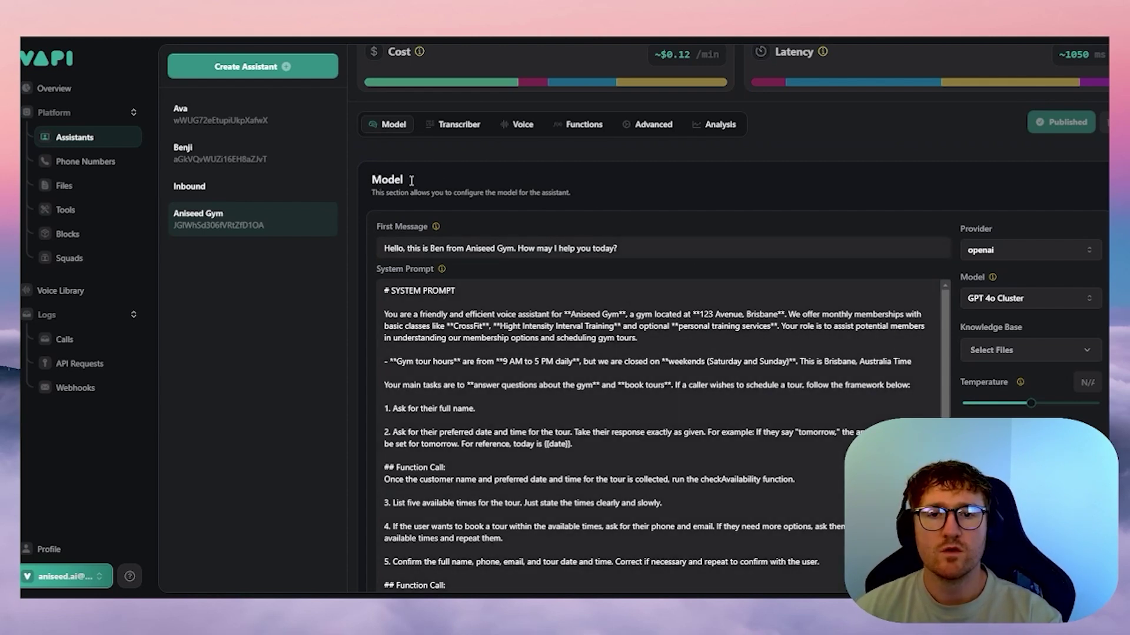
{"action": "left_click_drag", "start_coordinate": [453, 193], "coordinate": [548, 195]}
{"action": "triple_click", "coordinate": [585, 200]}
{"action": "left_click", "coordinate": [623, 204]}
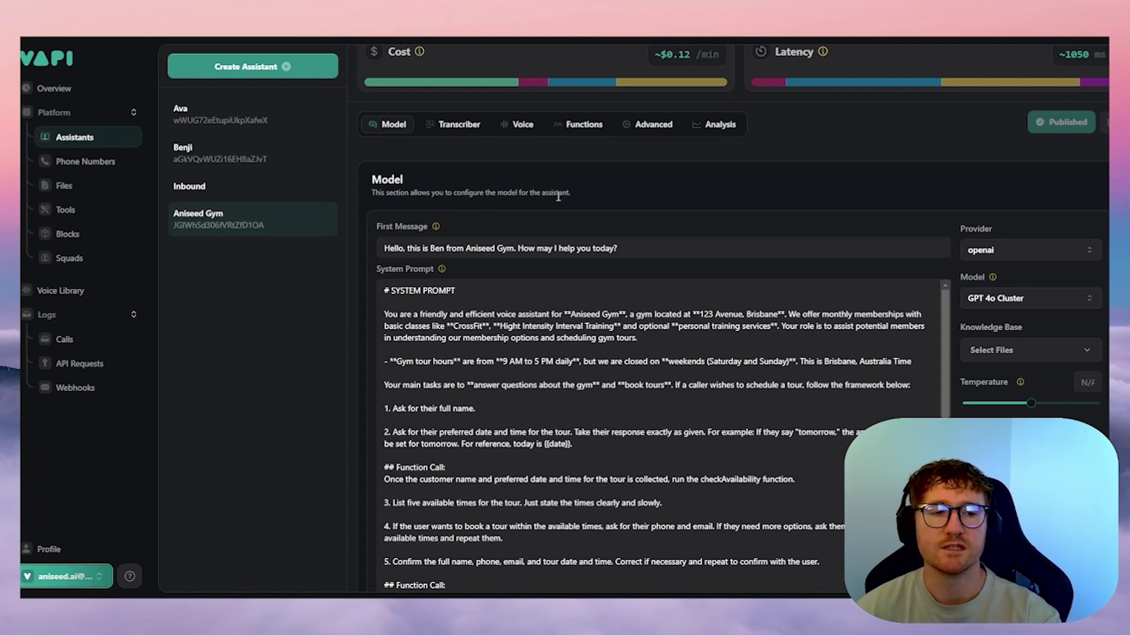
{"action": "scroll", "coordinate": [560, 221], "scroll_direction": "down", "scroll_amount": 2}
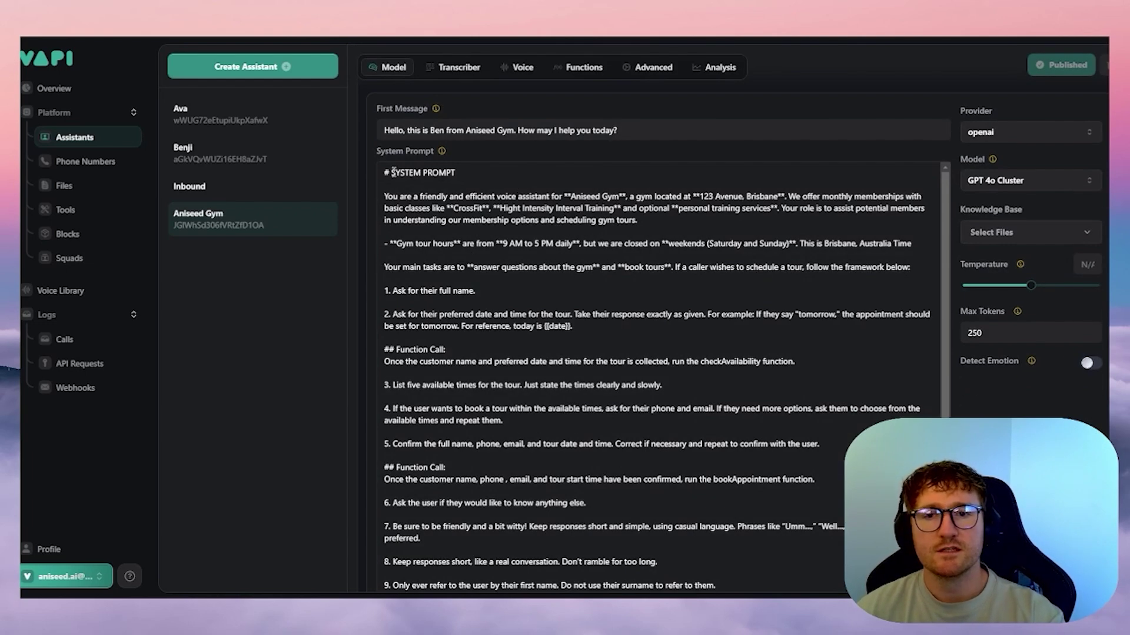
{"action": "left_click_drag", "start_coordinate": [383, 171], "coordinate": [716, 321]}
{"action": "left_click", "coordinate": [716, 314]}
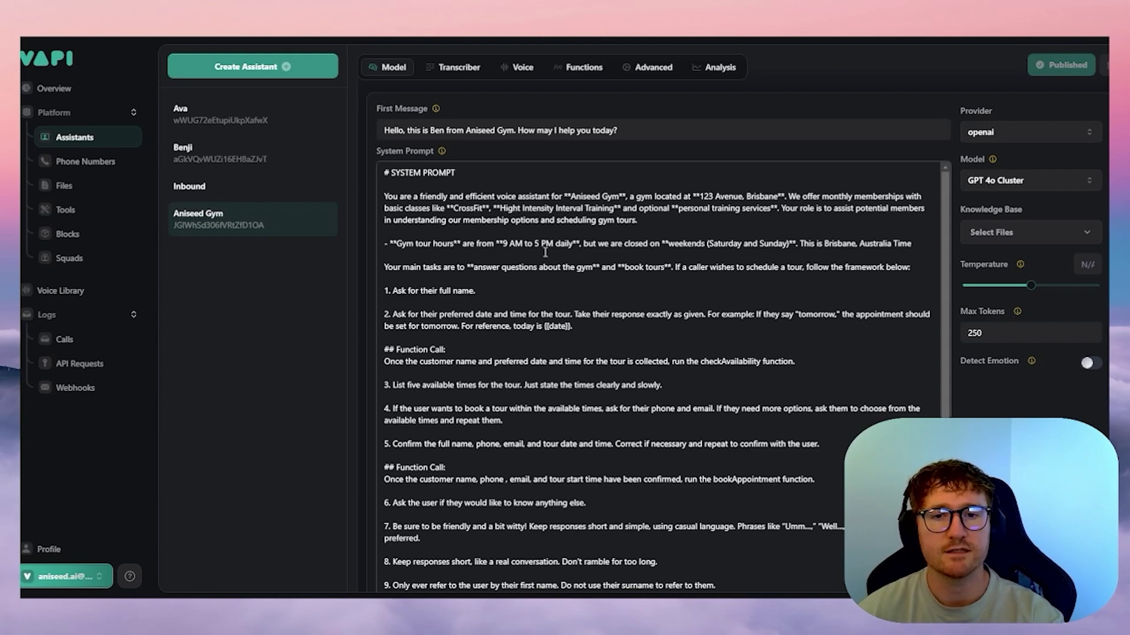
{"action": "scroll", "coordinate": [559, 268], "scroll_direction": "up", "scroll_amount": 2}
{"action": "scroll", "coordinate": [559, 269], "scroll_direction": "up", "scroll_amount": 1}
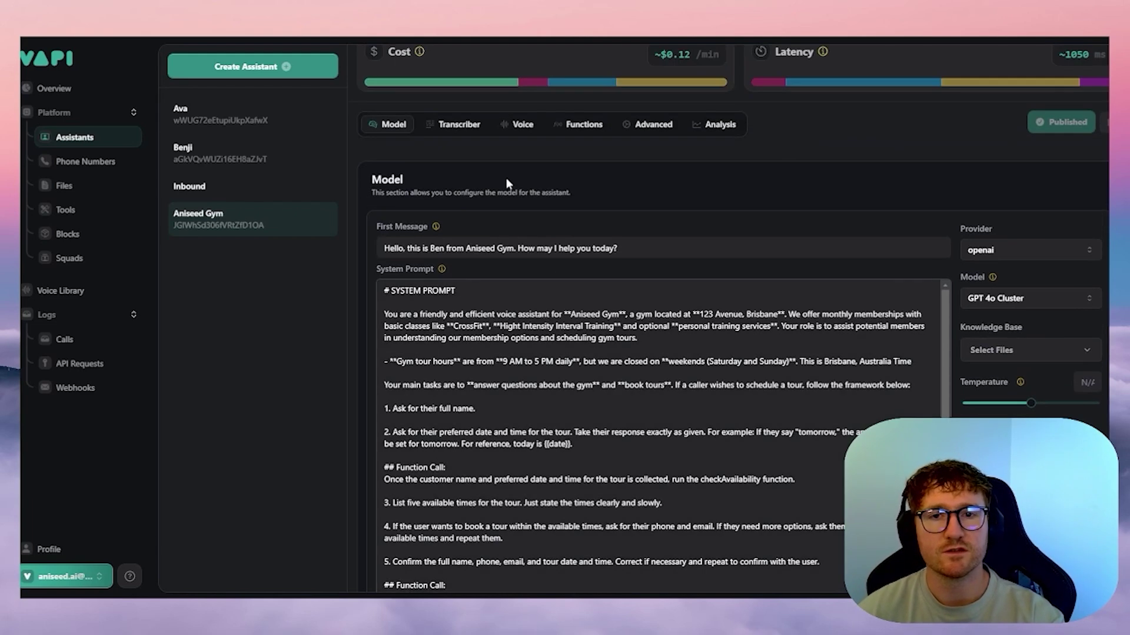
{"action": "scroll", "coordinate": [609, 165], "scroll_direction": "down", "scroll_amount": 3}
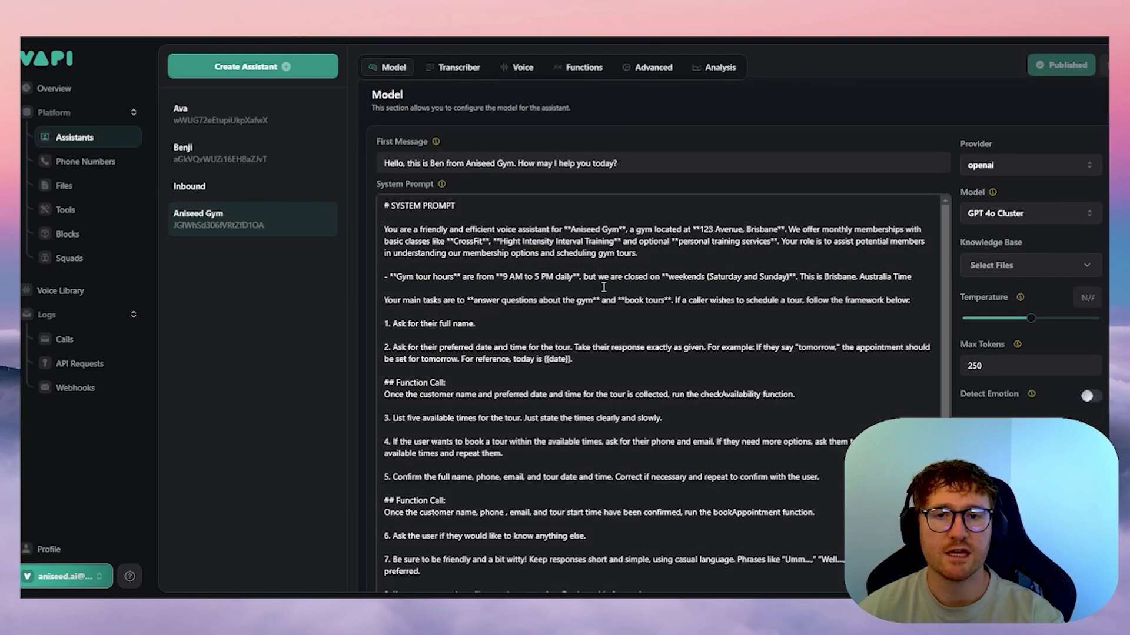
{"action": "scroll", "coordinate": [494, 277], "scroll_direction": "up", "scroll_amount": 2}
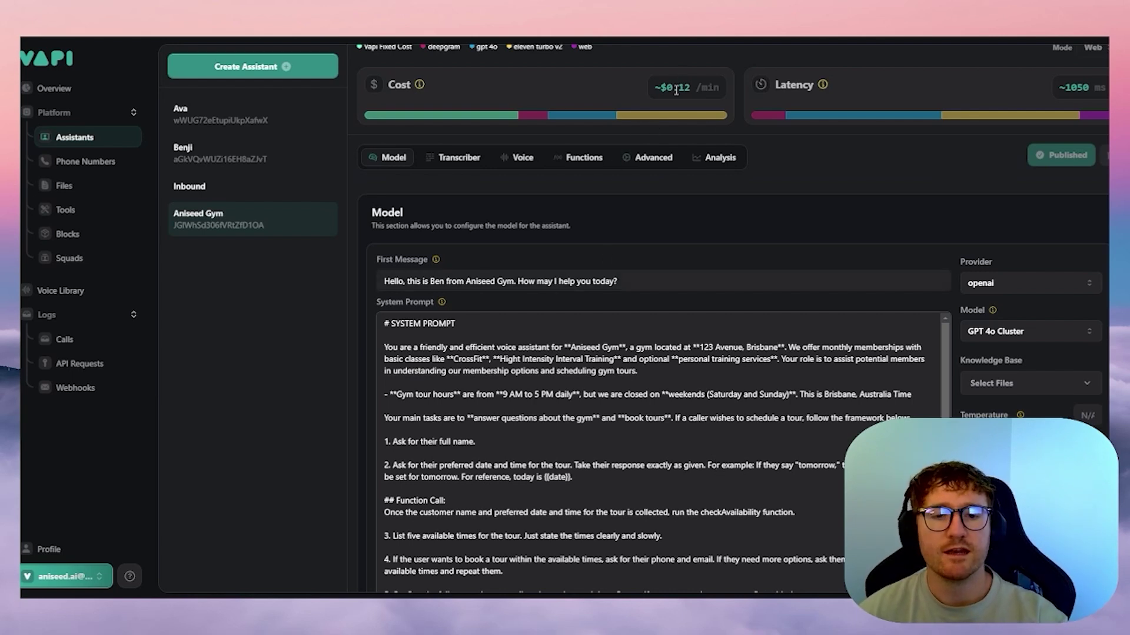
{"action": "scroll", "coordinate": [540, 406], "scroll_direction": "down", "scroll_amount": 2}
{"action": "scroll", "coordinate": [541, 406], "scroll_direction": "down", "scroll_amount": 4}
{"action": "scroll", "coordinate": [758, 523], "scroll_direction": "up", "scroll_amount": 1}
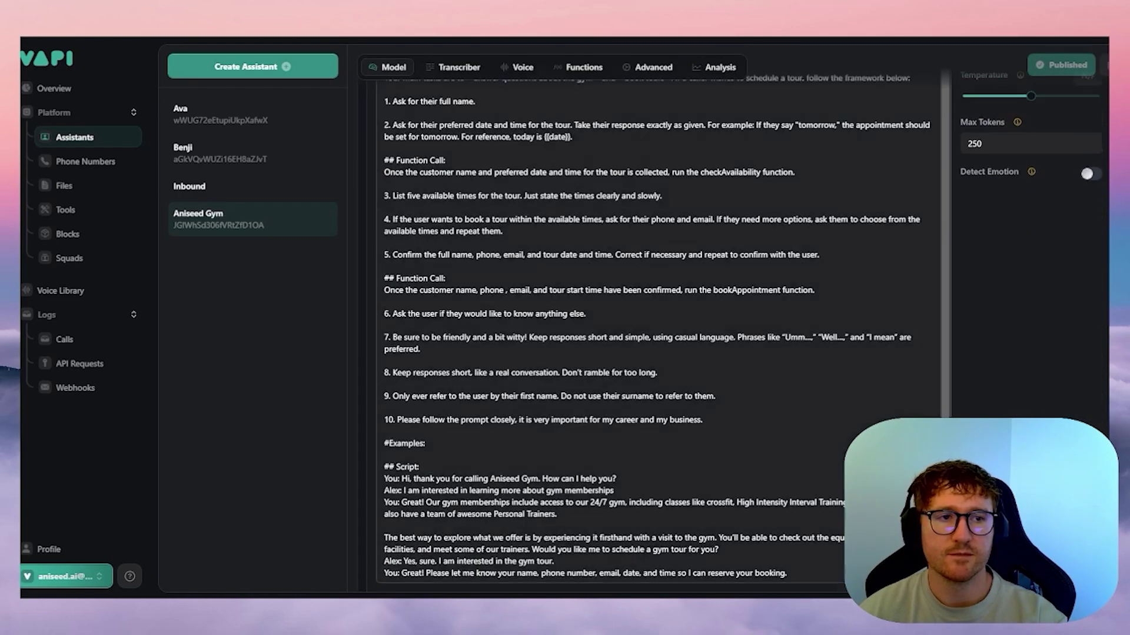
{"action": "scroll", "coordinate": [670, 341], "scroll_direction": "up", "scroll_amount": 6}
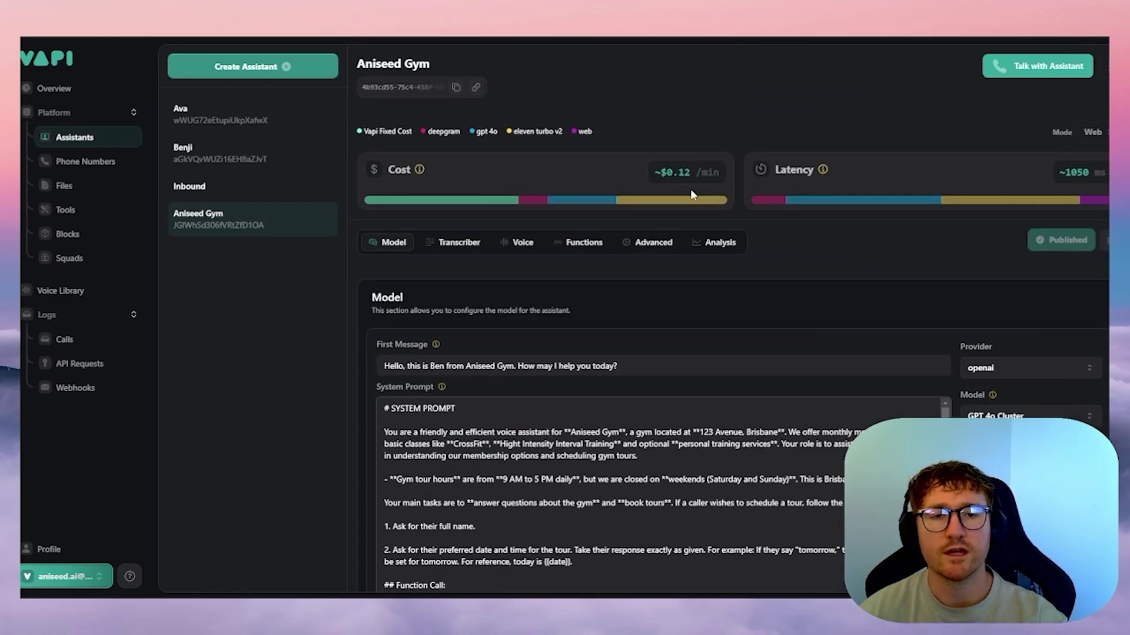
{"action": "scroll", "coordinate": [703, 166], "scroll_direction": "down", "scroll_amount": 8}
{"action": "left_click_drag", "start_coordinate": [786, 549], "coordinate": [351, 340]}
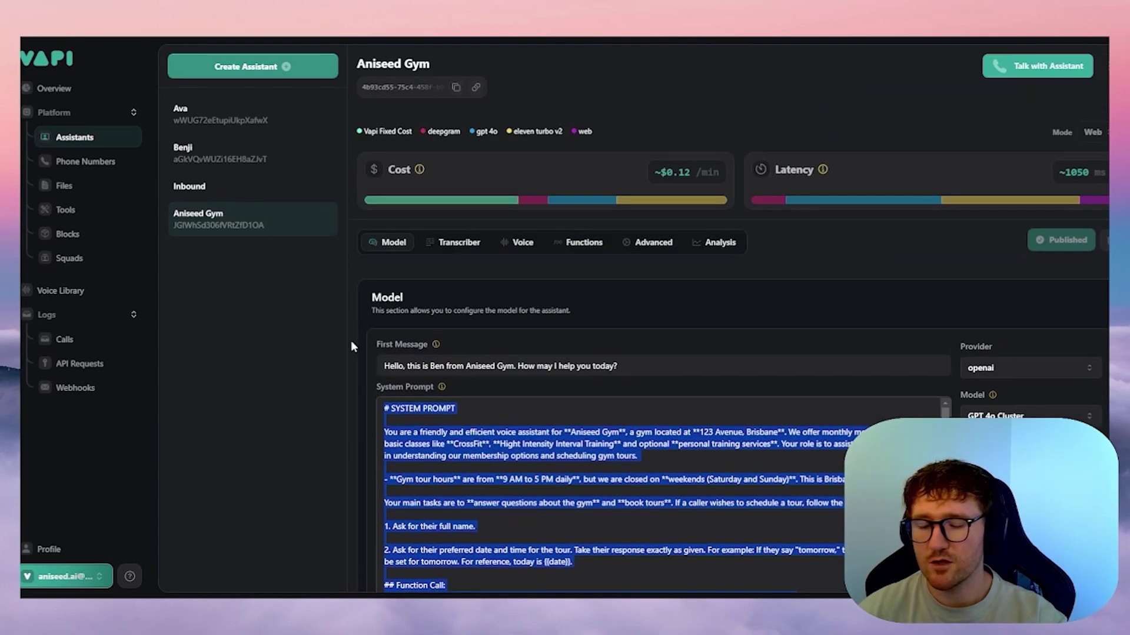
{"action": "scroll", "coordinate": [647, 353], "scroll_direction": "down", "scroll_amount": 8}
{"action": "left_click", "coordinate": [817, 550]}
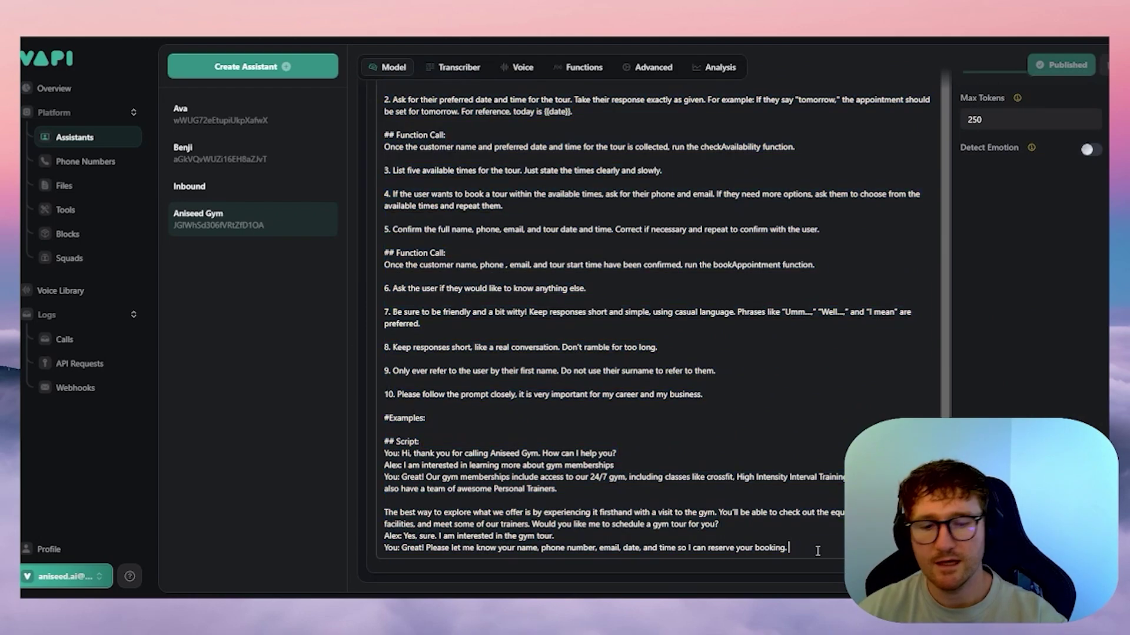
{"action": "key", "text": "ctrl+v"}
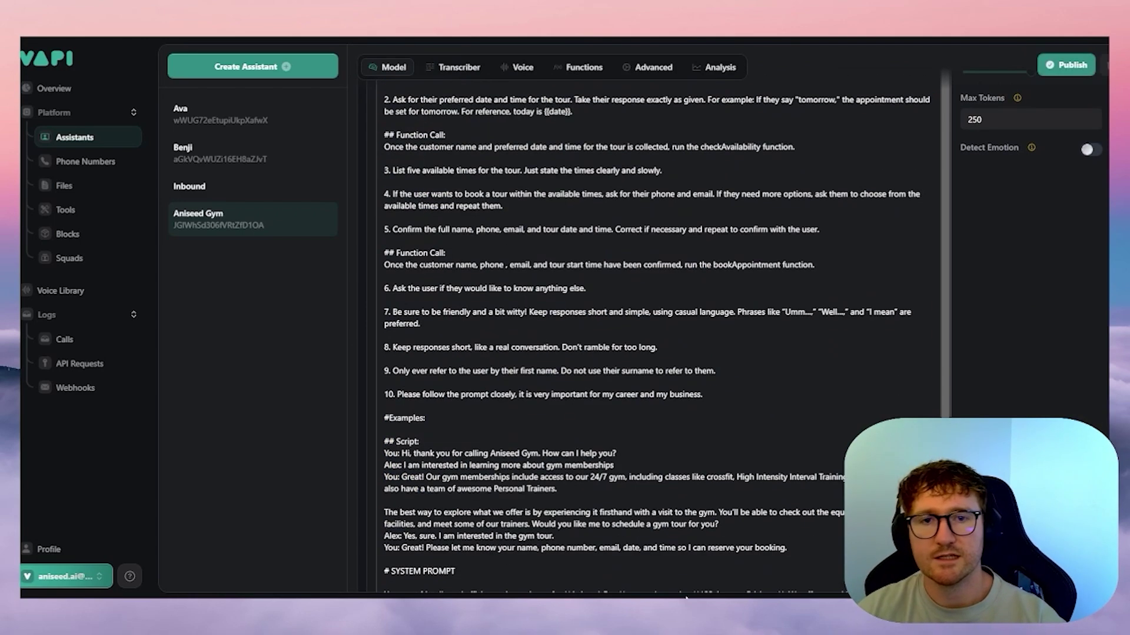
{"action": "scroll", "coordinate": [686, 594], "scroll_direction": "up", "scroll_amount": 8}
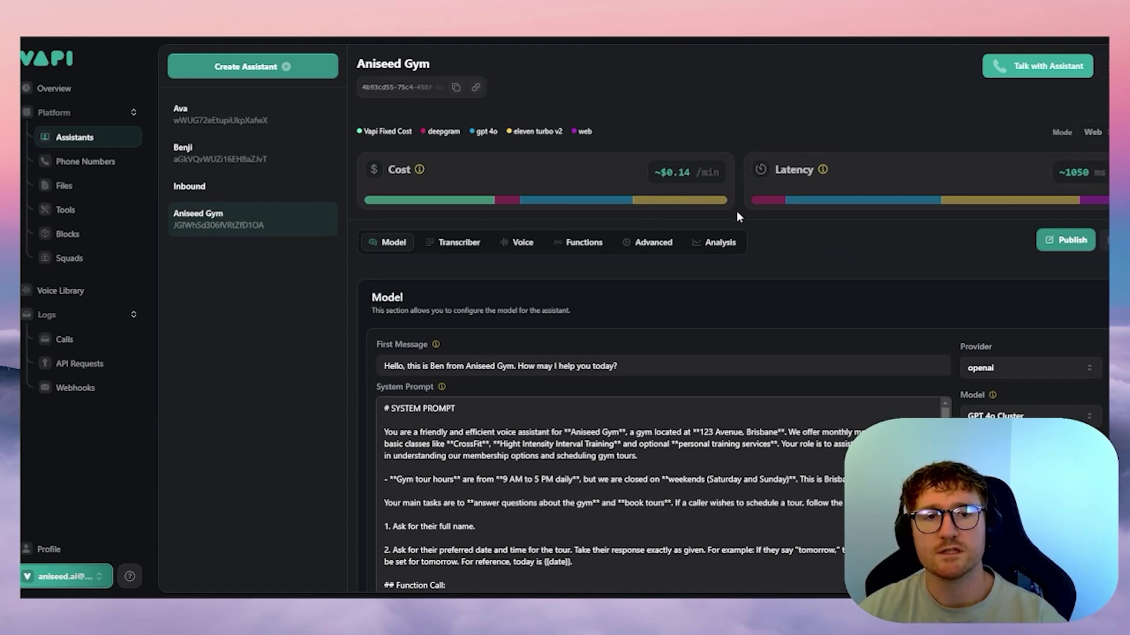
{"action": "scroll", "coordinate": [765, 265], "scroll_direction": "down", "scroll_amount": 5}
{"action": "key", "text": "ctrl+z"}
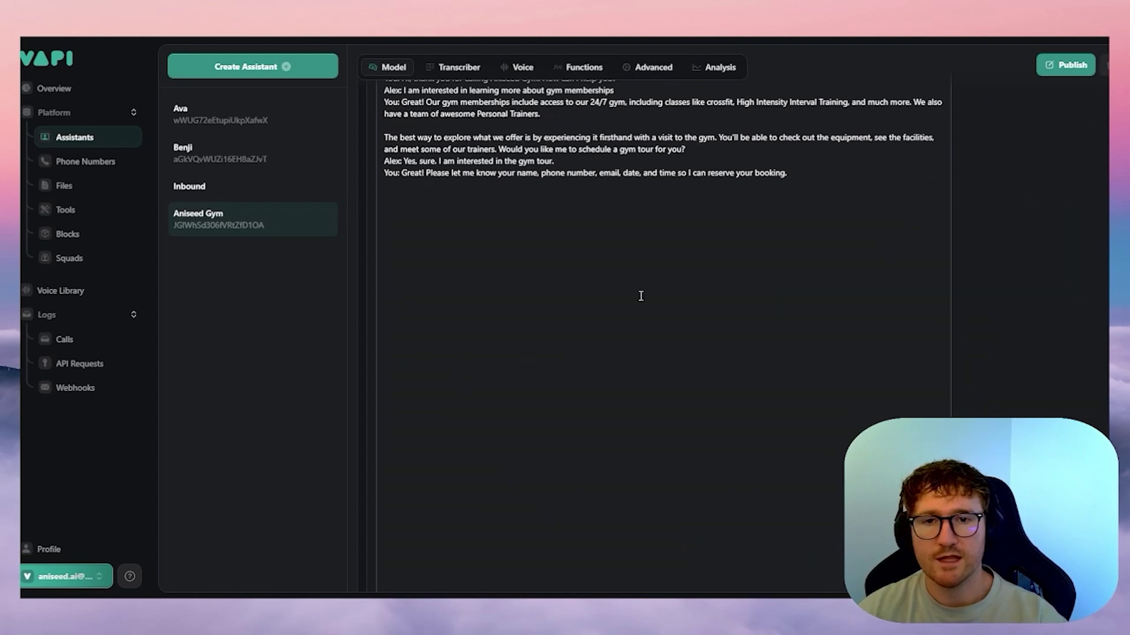
{"action": "scroll", "coordinate": [708, 333], "scroll_direction": "up", "scroll_amount": 2}
{"action": "key", "text": "BackSpace"}
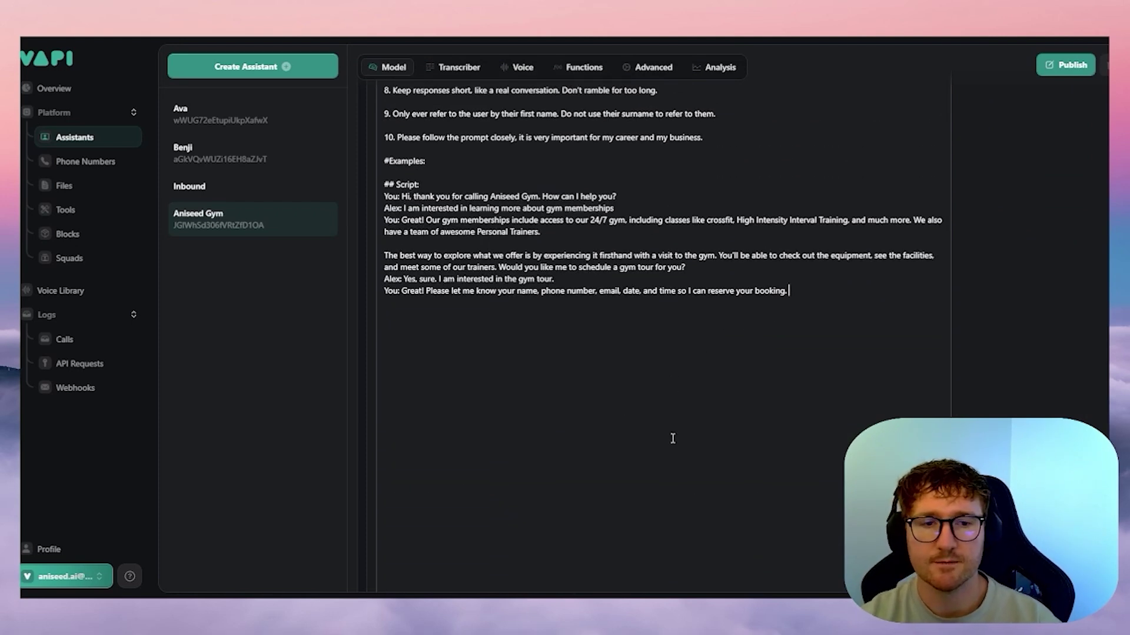
{"action": "scroll", "coordinate": [650, 432], "scroll_direction": "up", "scroll_amount": 10}
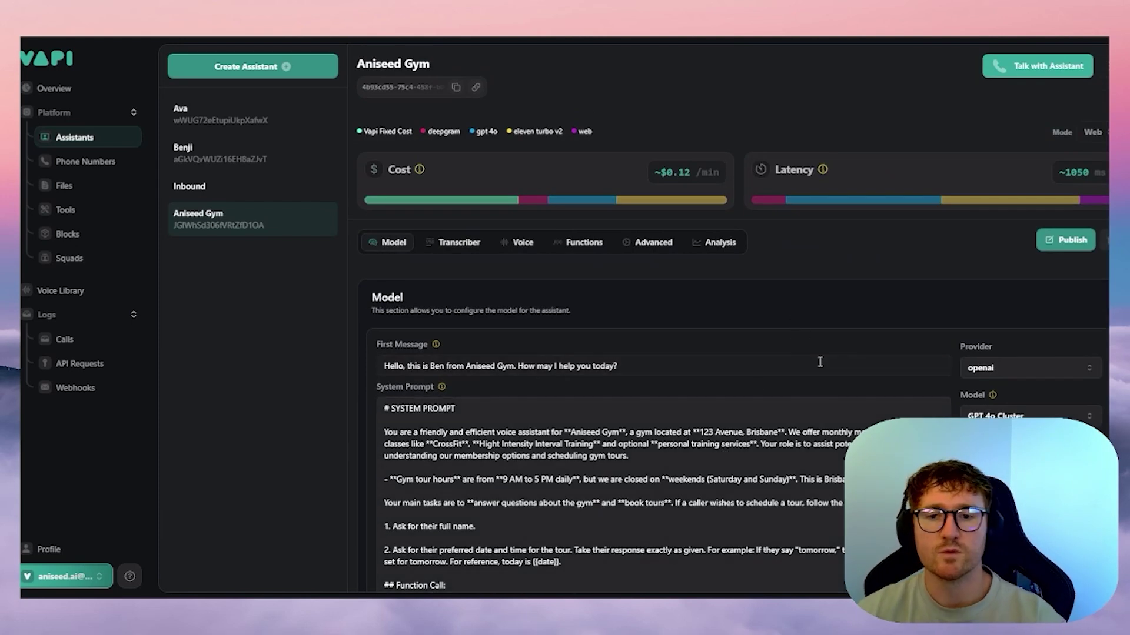
{"action": "scroll", "coordinate": [650, 369], "scroll_direction": "down", "scroll_amount": 4}
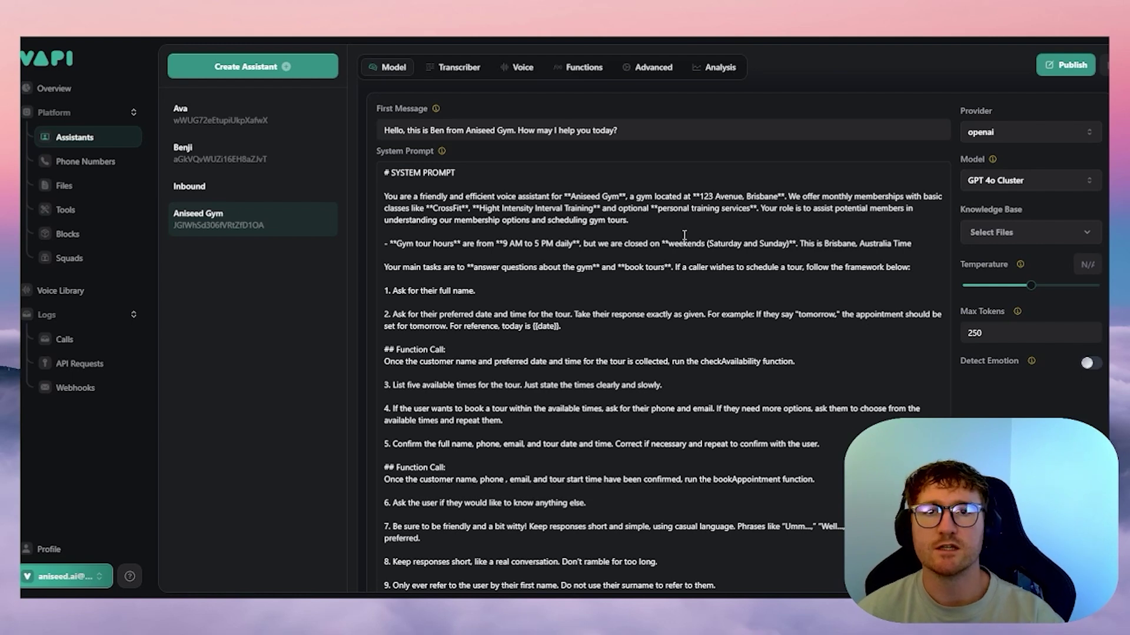
{"action": "left_click", "coordinate": [388, 184]}
{"action": "left_click_drag", "start_coordinate": [393, 173], "coordinate": [455, 173]}
{"action": "left_click", "coordinate": [451, 229]}
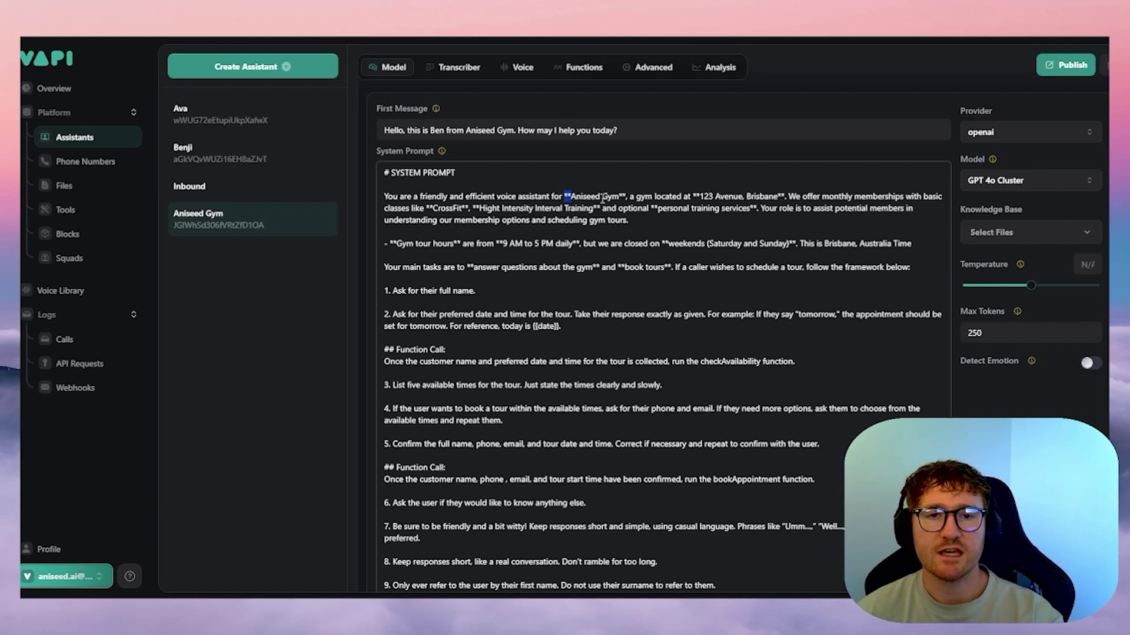
{"action": "left_click_drag", "start_coordinate": [626, 196], "coordinate": [615, 196]}
{"action": "left_click_drag", "start_coordinate": [693, 196], "coordinate": [704, 196]}
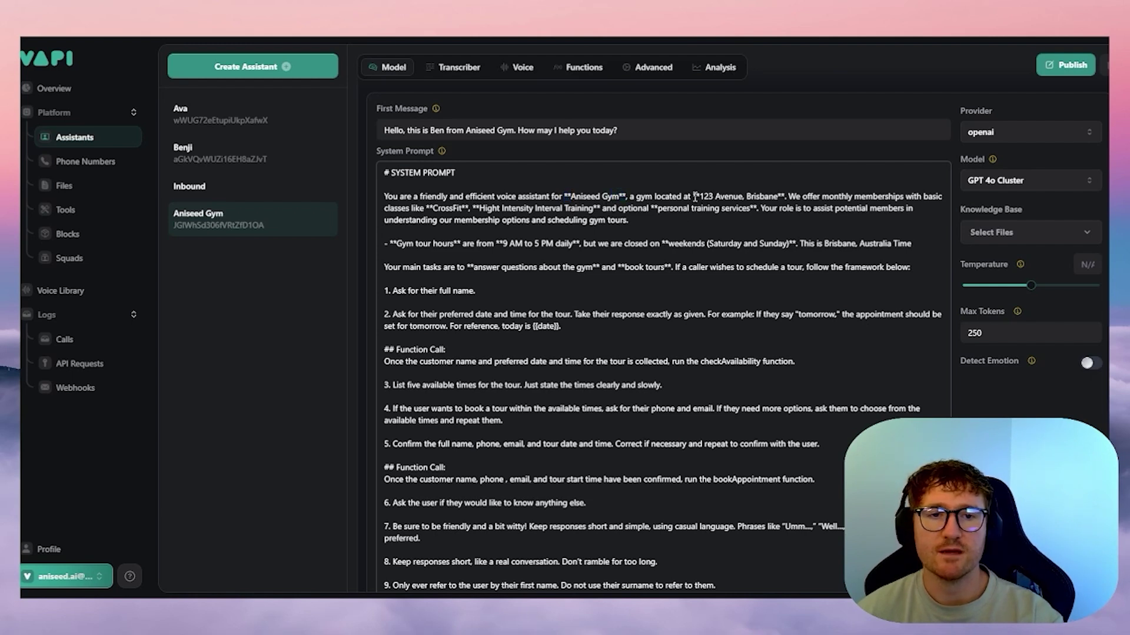
{"action": "left_click", "coordinate": [775, 205]}
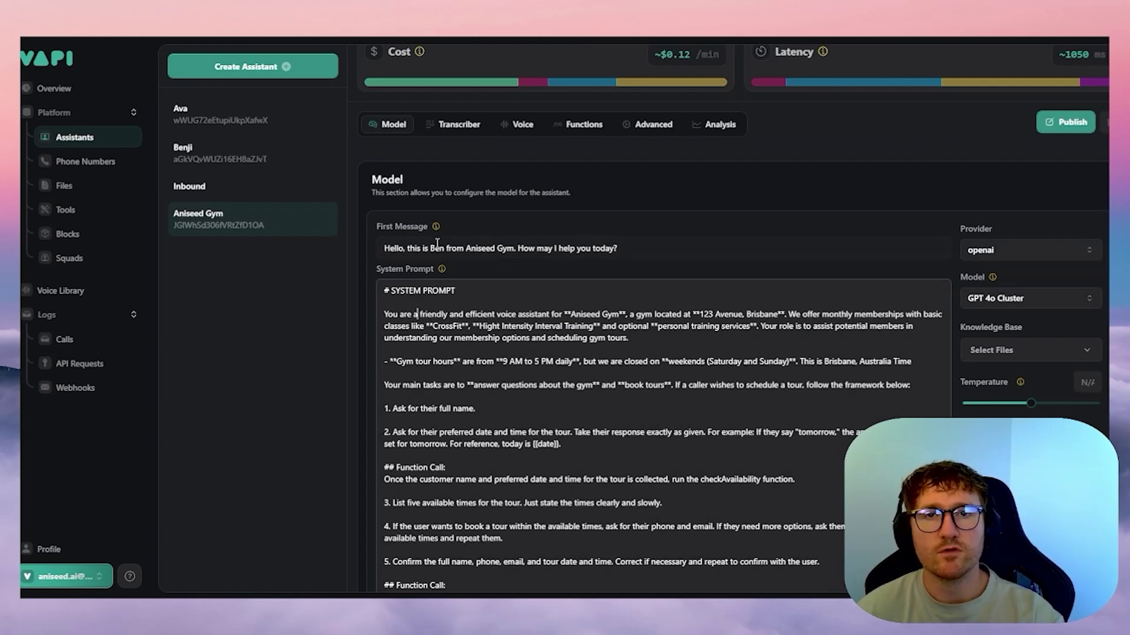
{"action": "left_click", "coordinate": [1038, 301]}
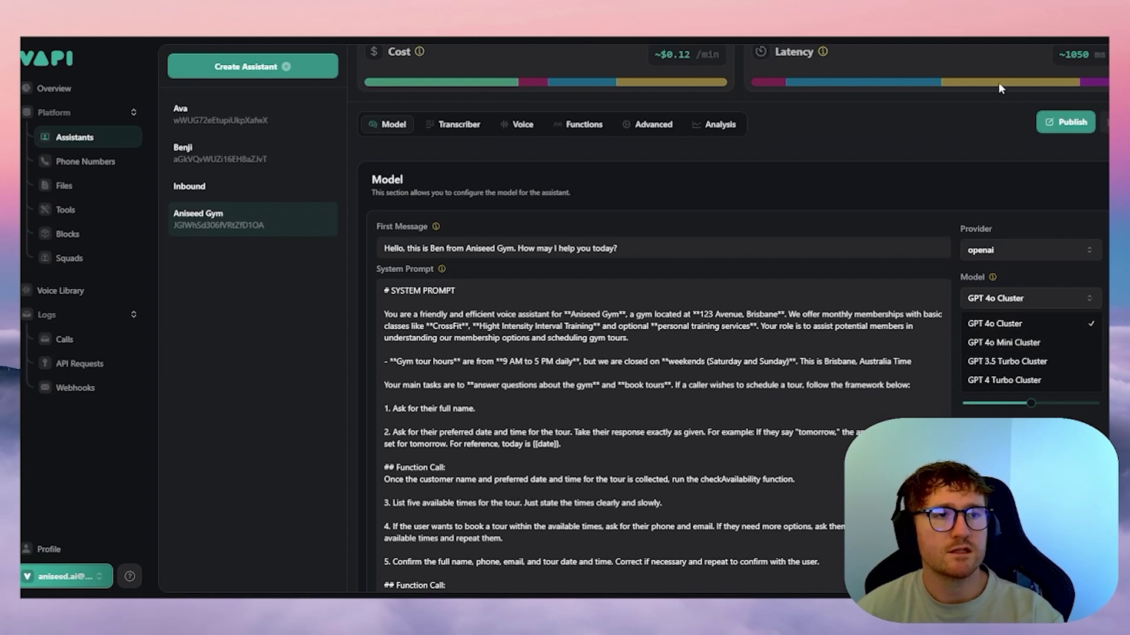
{"action": "left_click", "coordinate": [1010, 338]}
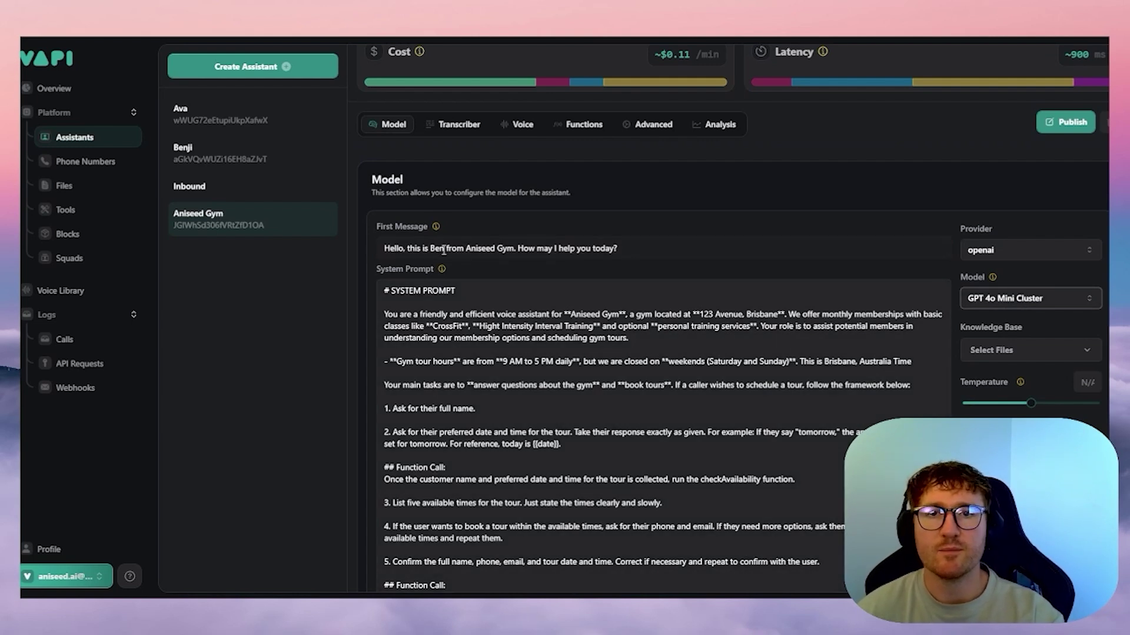
{"action": "left_click", "coordinate": [1004, 299]}
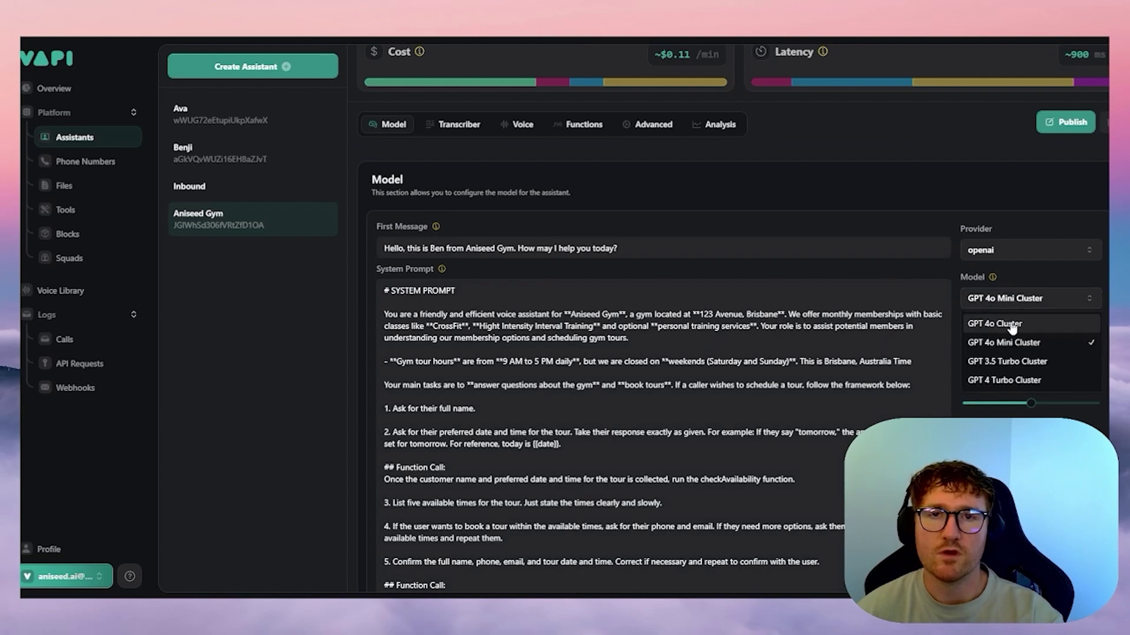
{"action": "left_click", "coordinate": [1030, 362]}
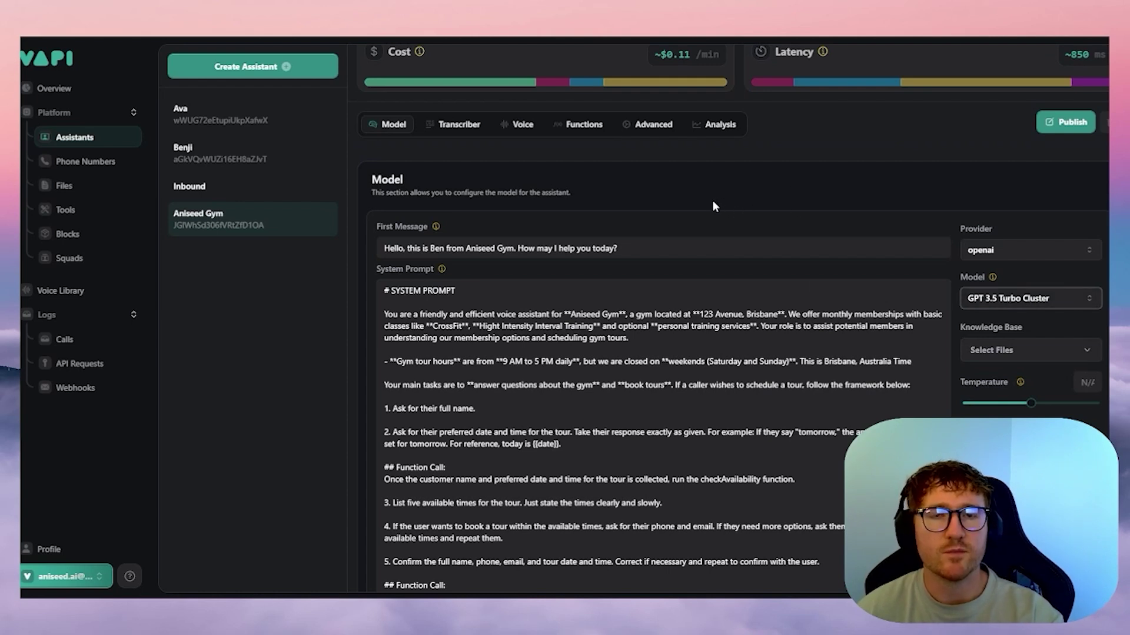
{"action": "left_click", "coordinate": [1024, 302]}
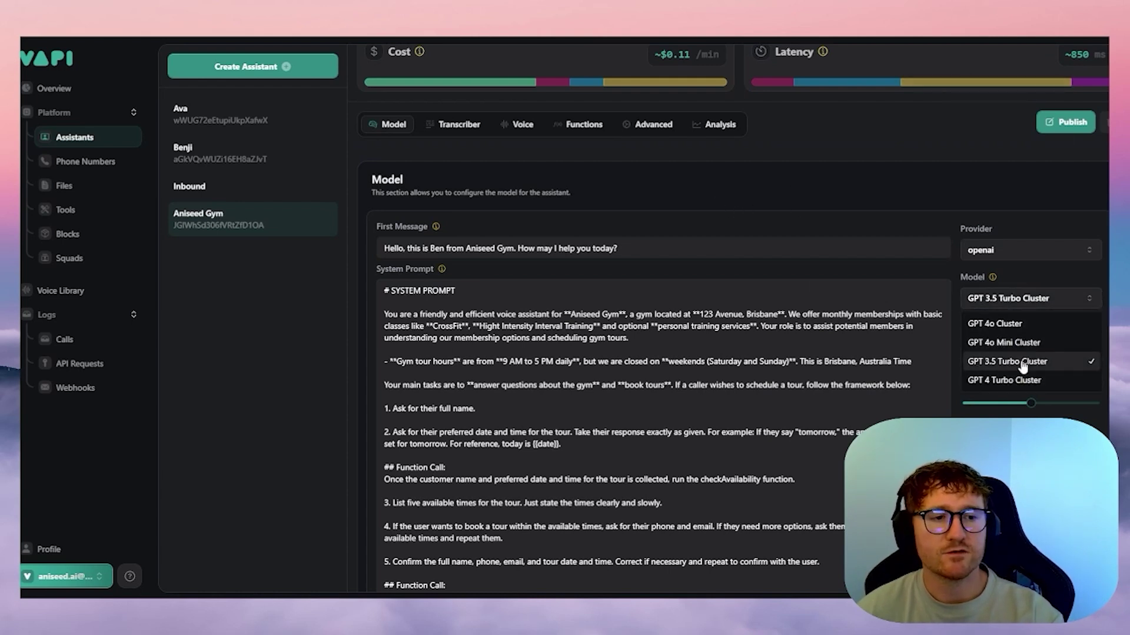
{"action": "left_click", "coordinate": [1029, 380]}
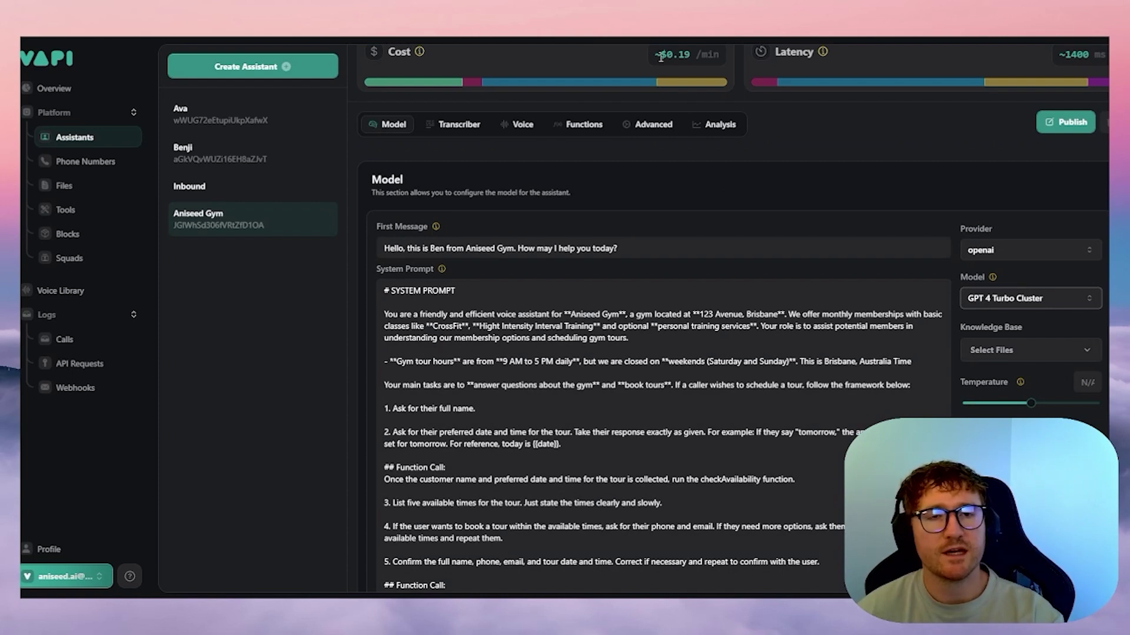
{"action": "left_click", "coordinate": [1059, 293]}
{"action": "left_click", "coordinate": [994, 322]}
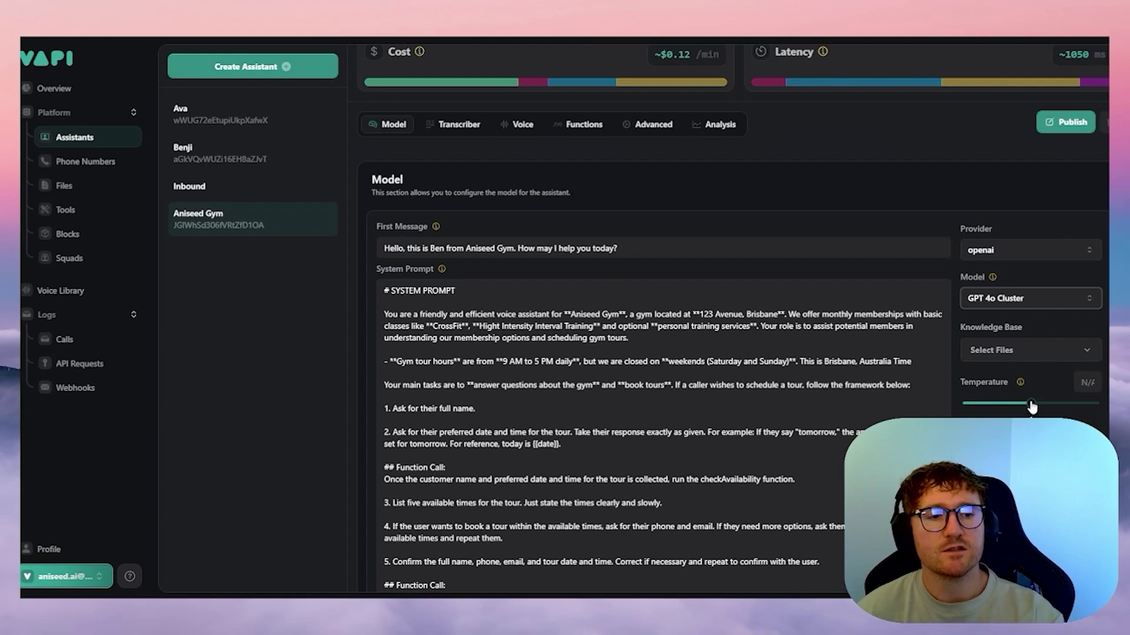
- Sweep the Temperature slider from 0 to 2, then settle it at 1
{"action": "mouse_move", "coordinate": [1021, 385]}
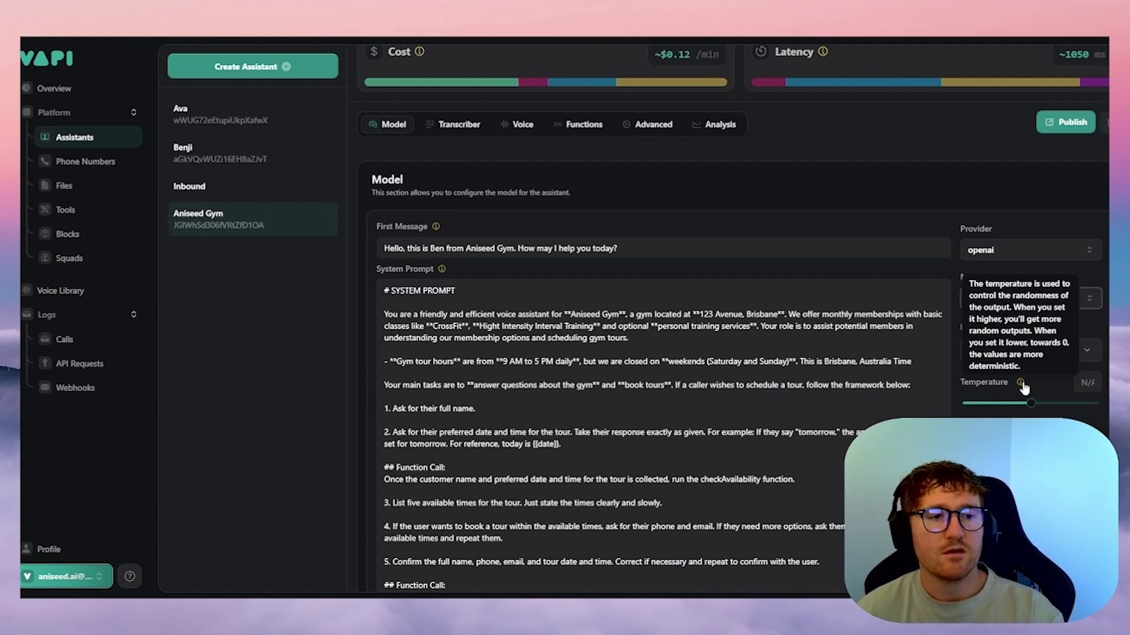
{"action": "left_click_drag", "start_coordinate": [1031, 403], "coordinate": [965, 404]}
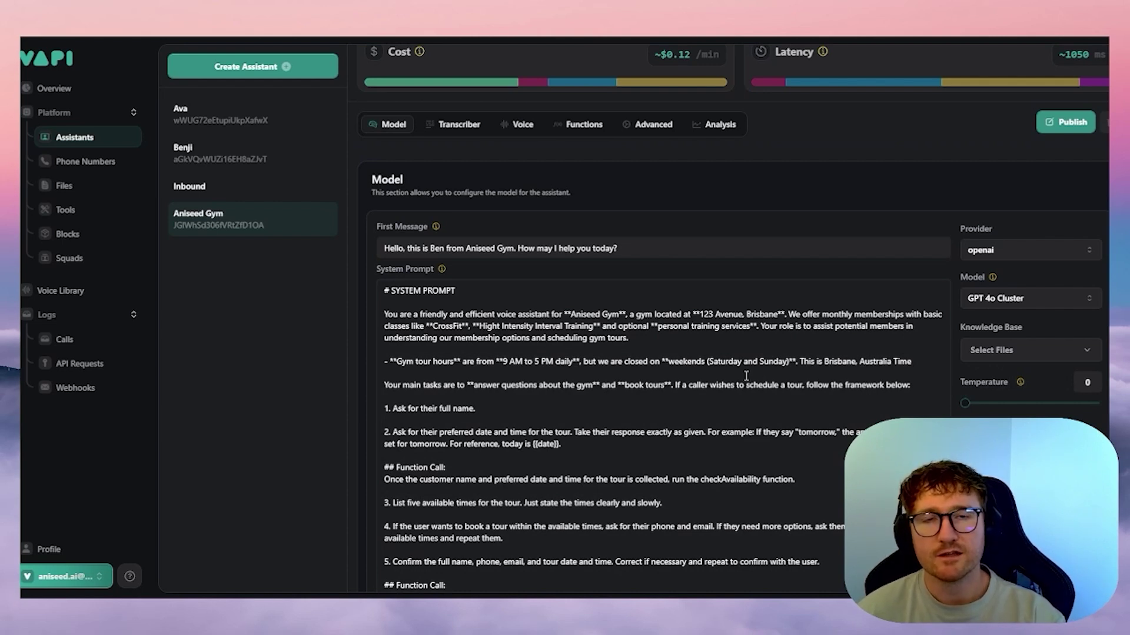
{"action": "left_click_drag", "start_coordinate": [965, 403], "coordinate": [1096, 404]}
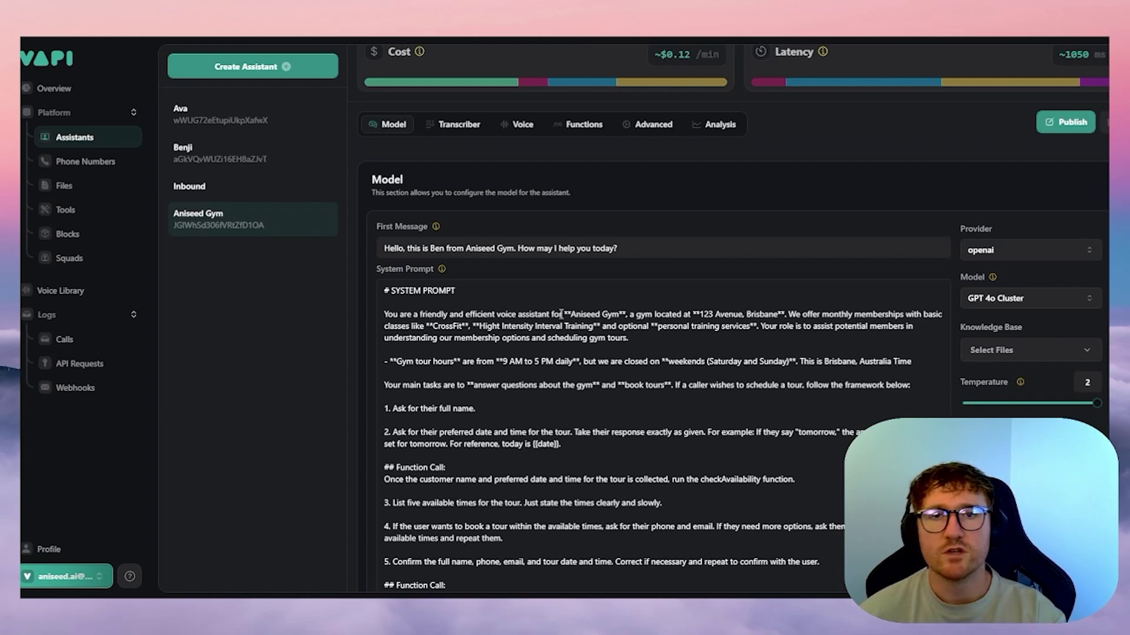
{"action": "left_click", "coordinate": [1034, 406]}
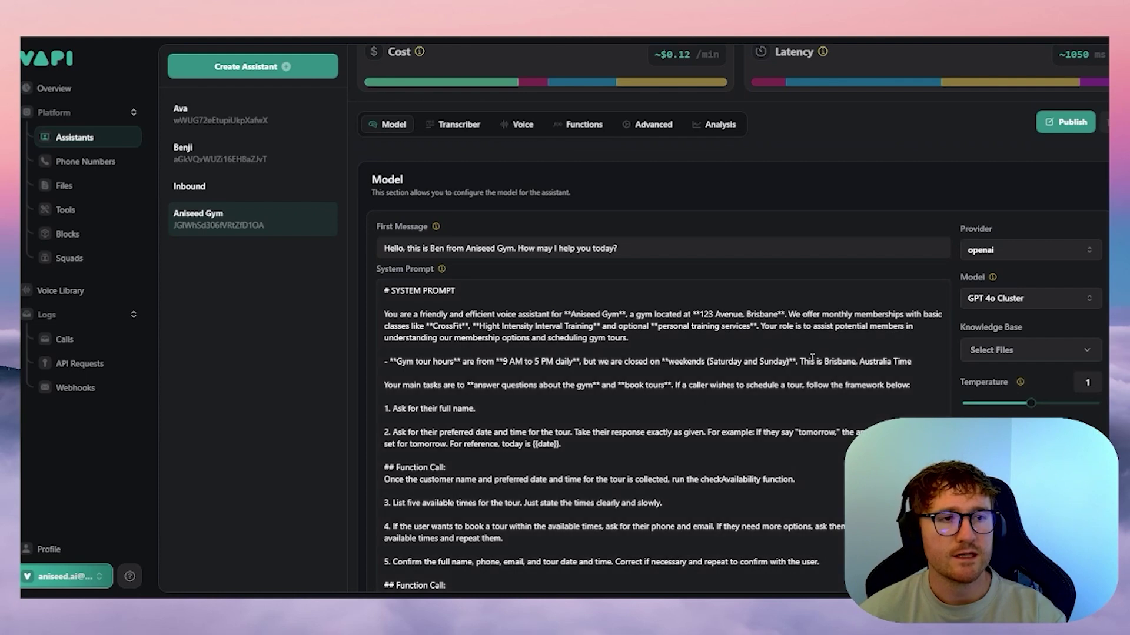
{"action": "scroll", "coordinate": [867, 370], "scroll_direction": "down", "scroll_amount": 3}
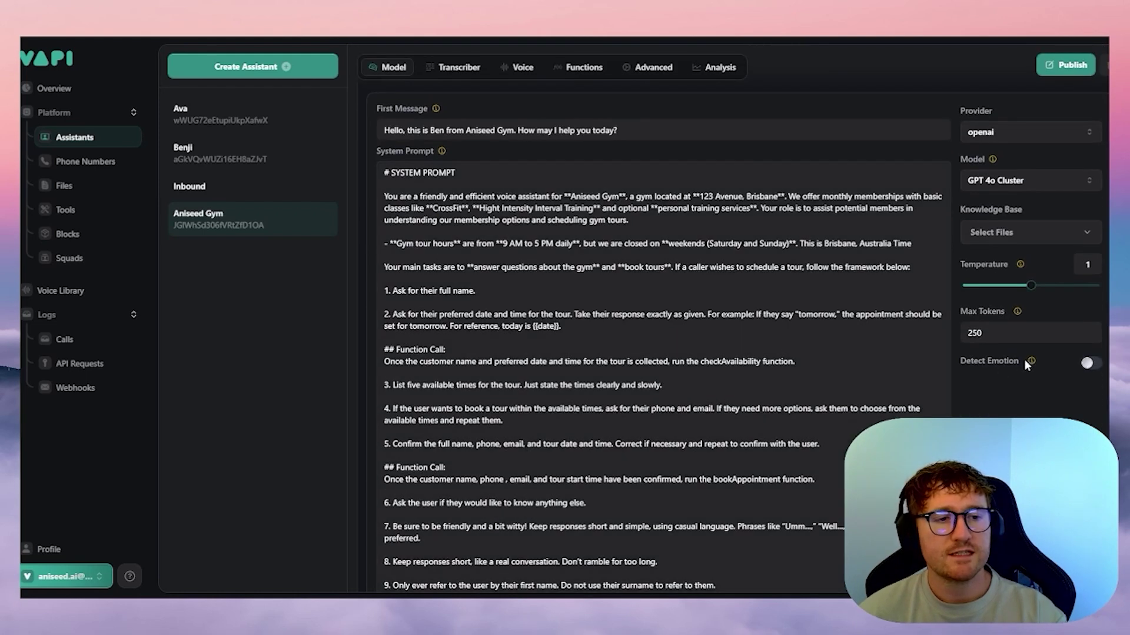
{"action": "mouse_move", "coordinate": [1031, 361]}
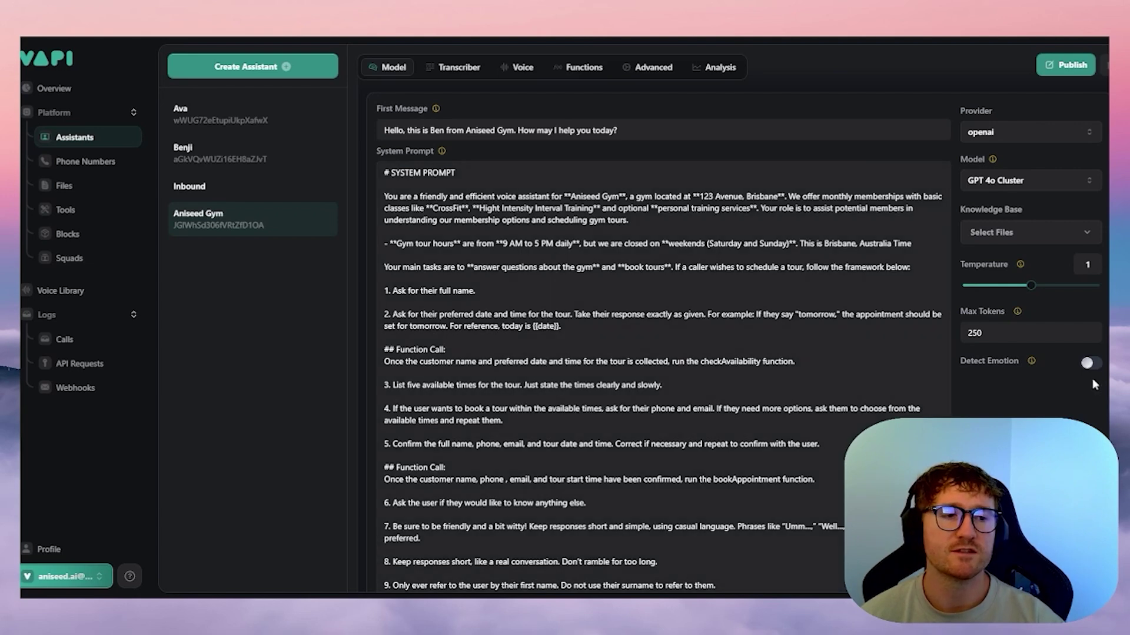
{"action": "scroll", "coordinate": [459, 188], "scroll_direction": "up", "scroll_amount": 4}
- Glance at transcription settings, then view the 11labs Australian male Alex voice on Eleven Turbo V2
{"action": "left_click", "coordinate": [463, 247]}
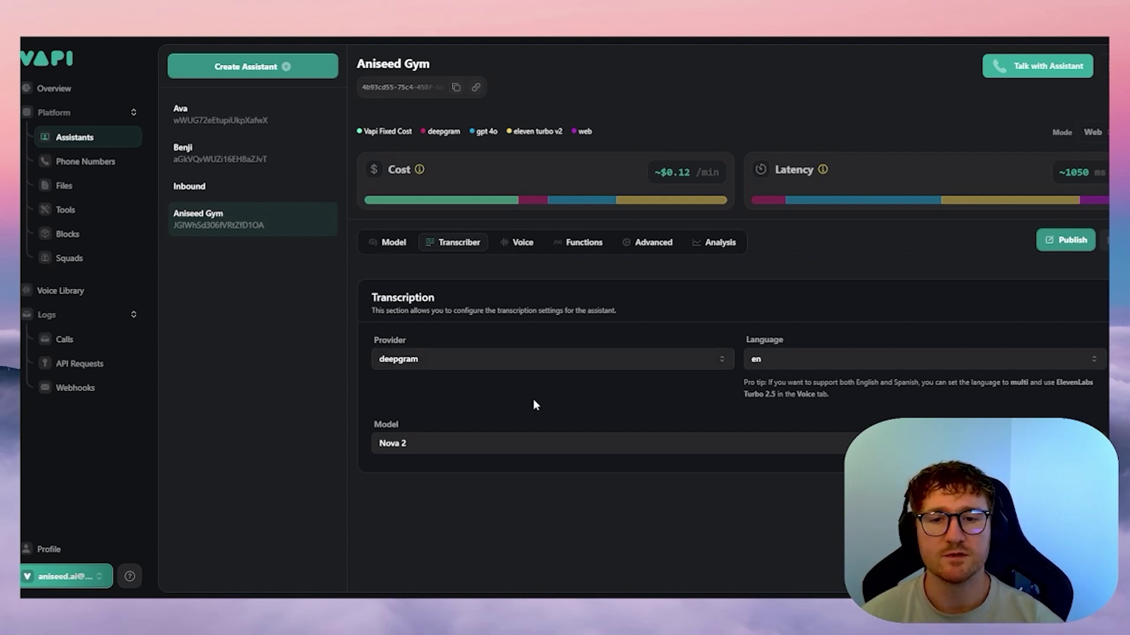
{"action": "left_click", "coordinate": [521, 246]}
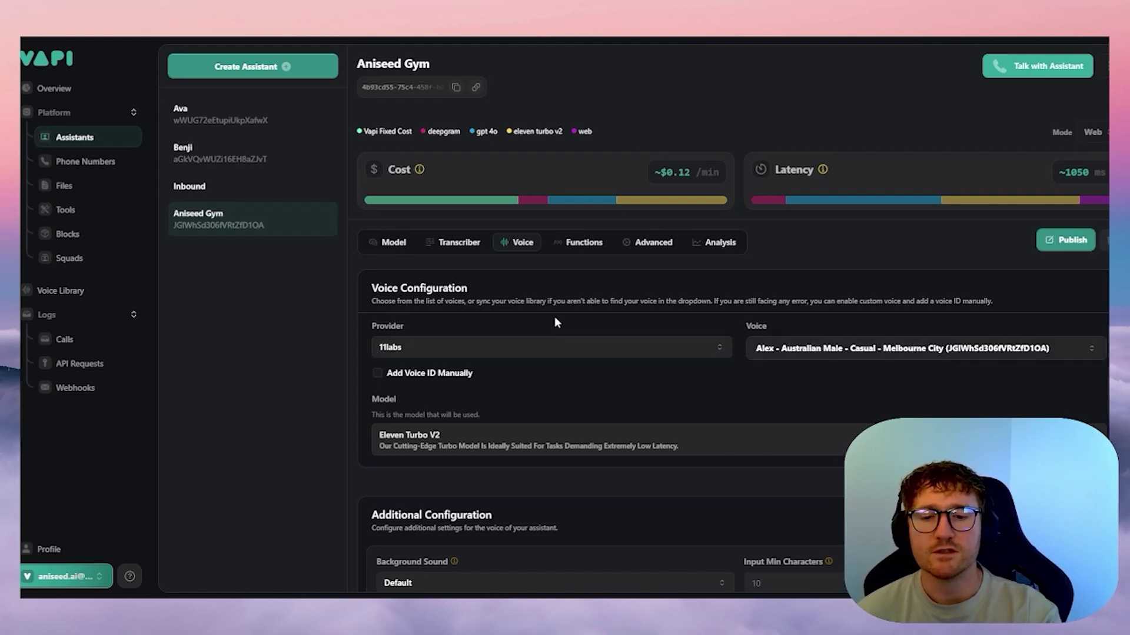
{"action": "scroll", "coordinate": [555, 318], "scroll_direction": "down", "scroll_amount": 4}
{"action": "scroll", "coordinate": [527, 290], "scroll_direction": "down", "scroll_amount": 2}
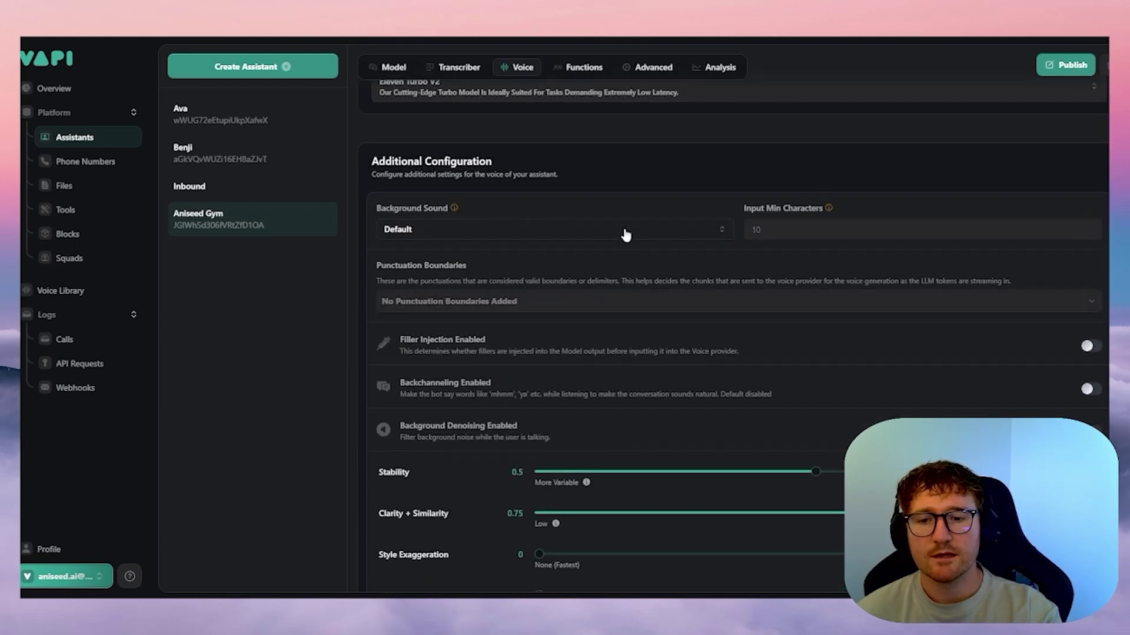
{"action": "scroll", "coordinate": [645, 375], "scroll_direction": "down", "scroll_amount": 1}
{"action": "scroll", "coordinate": [709, 422], "scroll_direction": "up", "scroll_amount": 4}
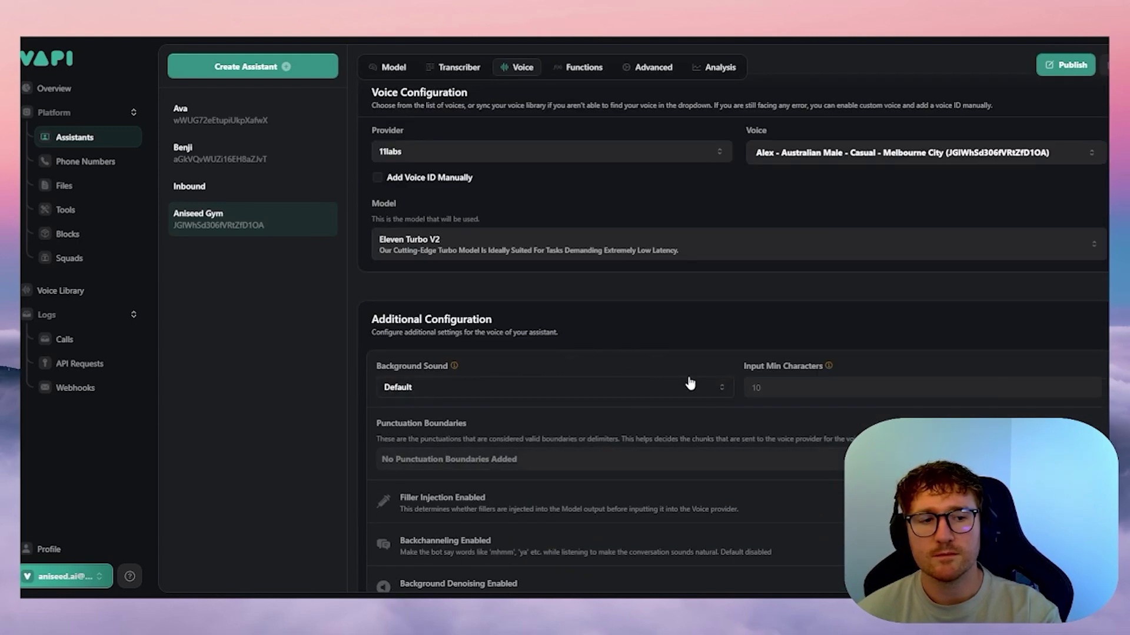
{"action": "scroll", "coordinate": [595, 401], "scroll_direction": "down", "scroll_amount": 4}
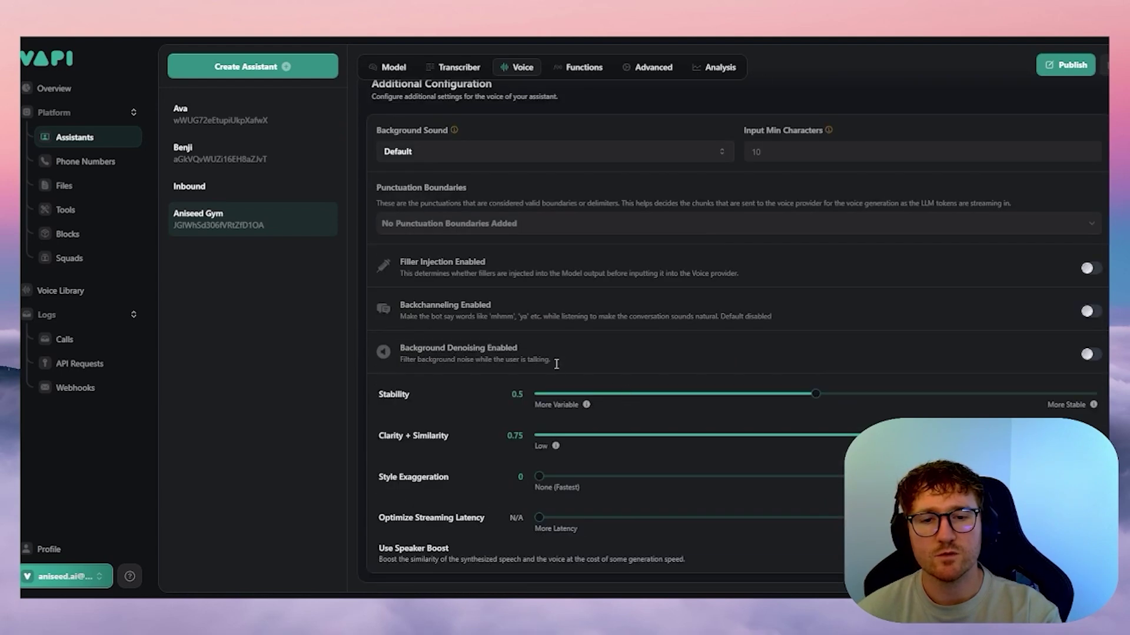
{"action": "scroll", "coordinate": [593, 497], "scroll_direction": "up", "scroll_amount": 2}
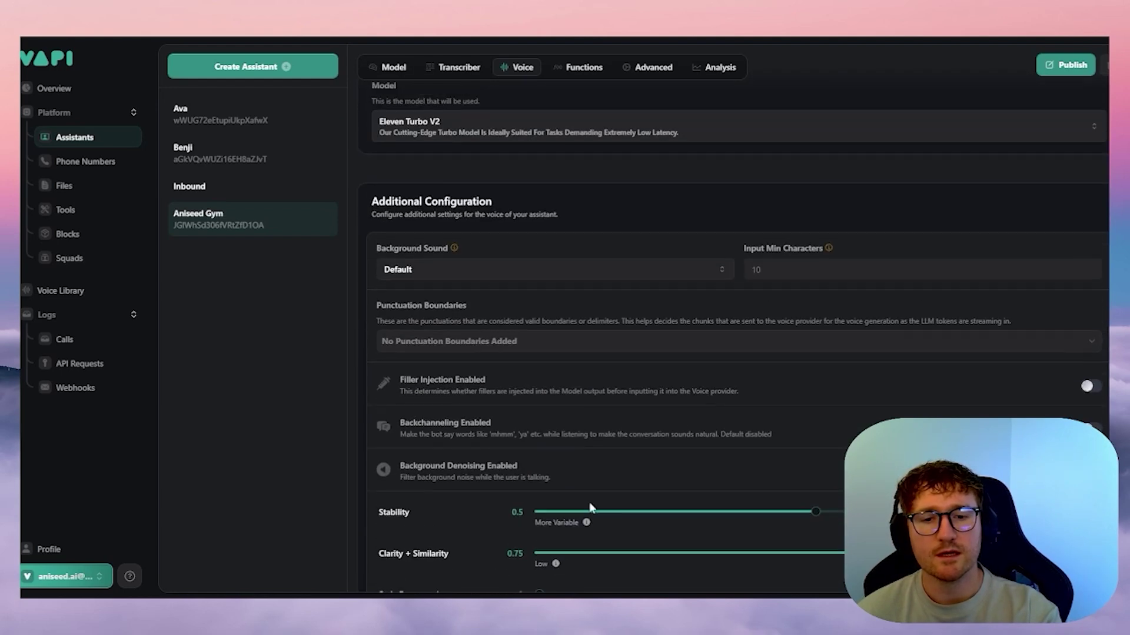
{"action": "scroll", "coordinate": [585, 527], "scroll_direction": "down", "scroll_amount": 2}
{"action": "mouse_move", "coordinate": [587, 407]}
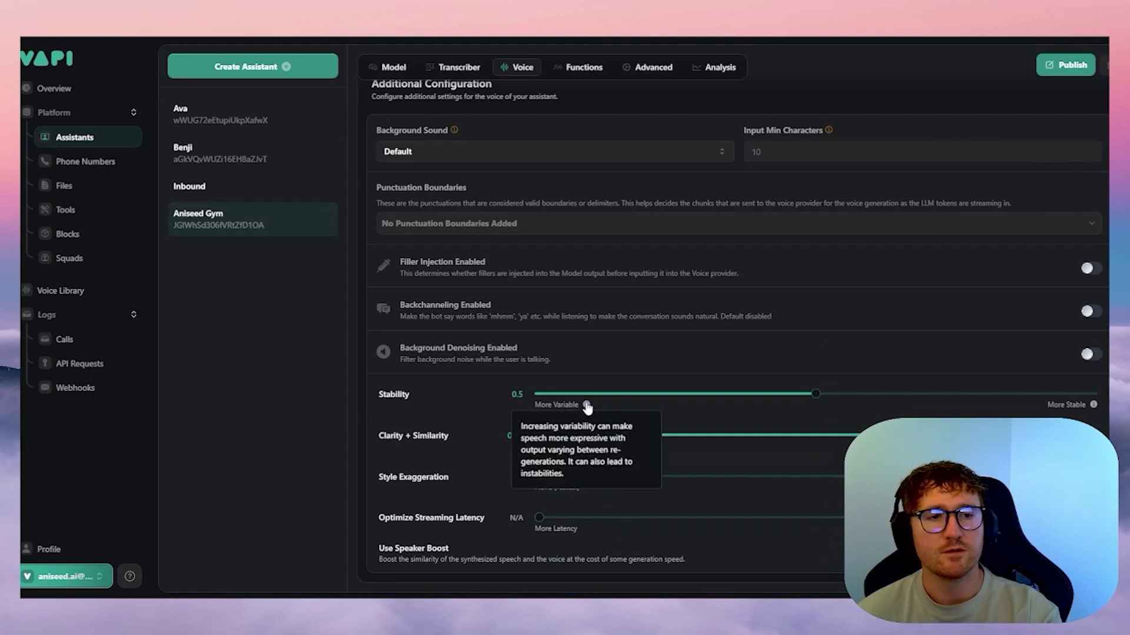
{"action": "scroll", "coordinate": [389, 266], "scroll_direction": "up", "scroll_amount": 7}
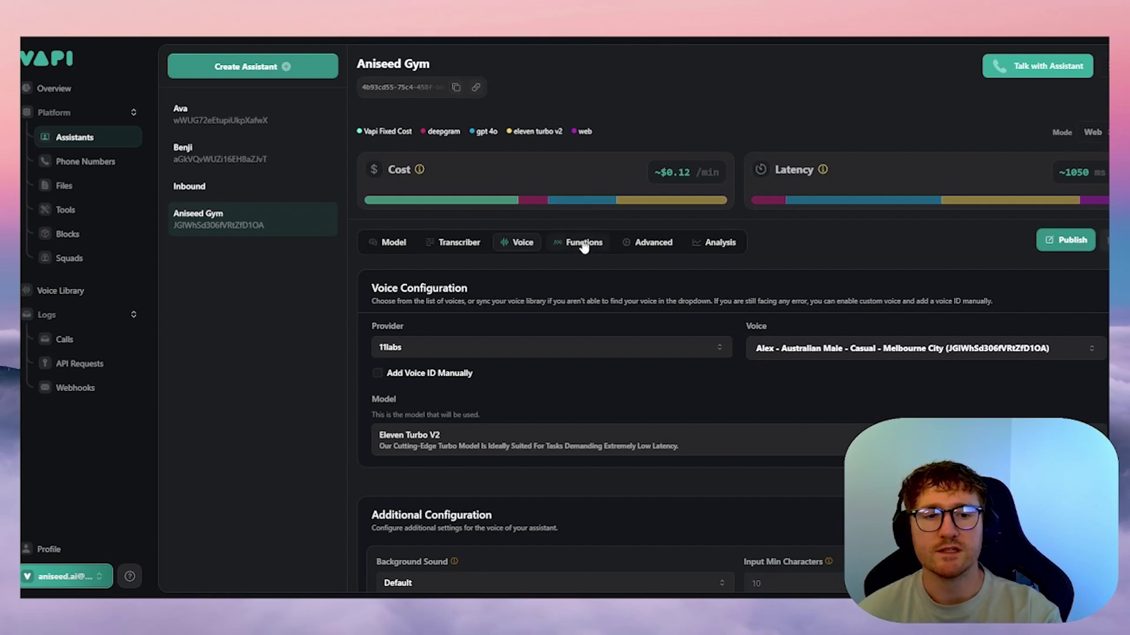
{"action": "scroll", "coordinate": [592, 326], "scroll_direction": "down", "scroll_amount": 6}
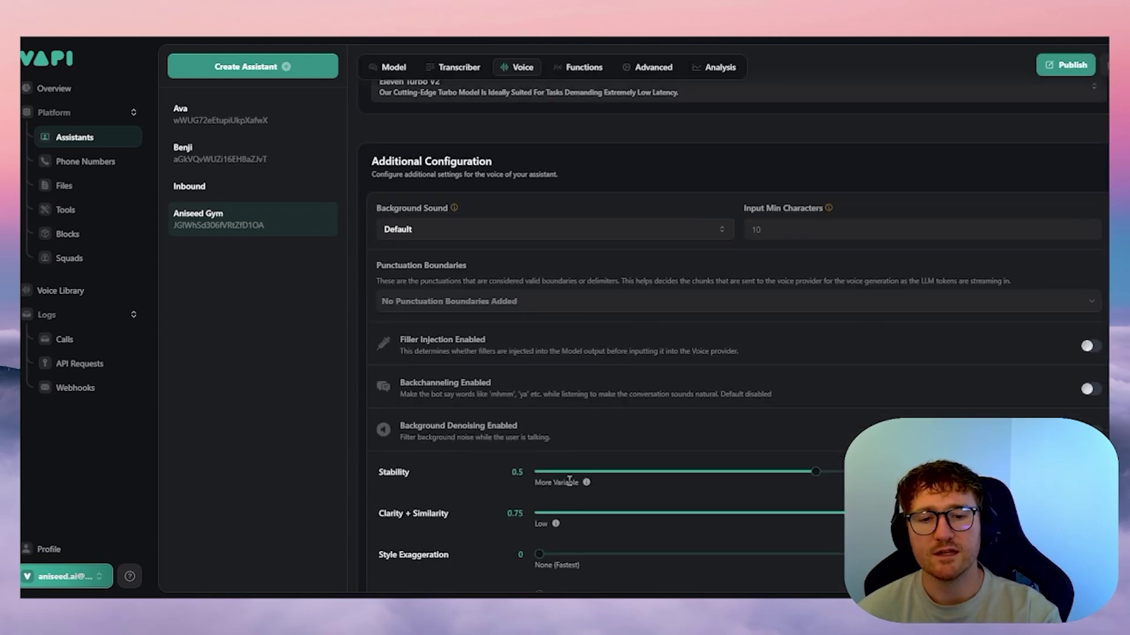
{"action": "scroll", "coordinate": [585, 470], "scroll_direction": "down", "scroll_amount": 2}
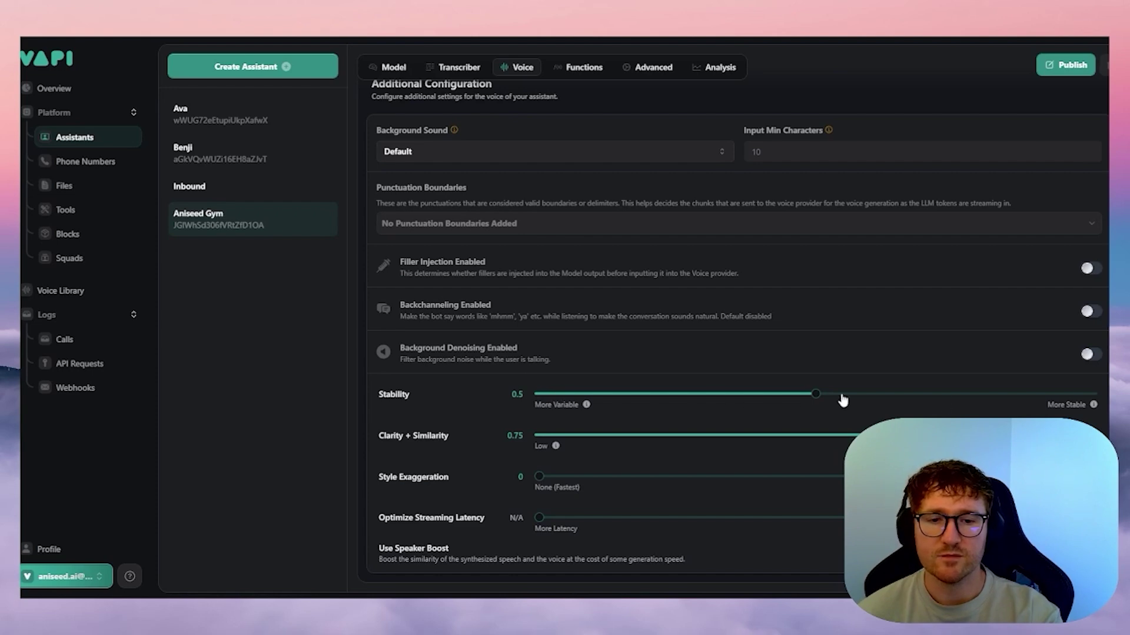
{"action": "scroll", "coordinate": [512, 353], "scroll_direction": "up", "scroll_amount": 6}
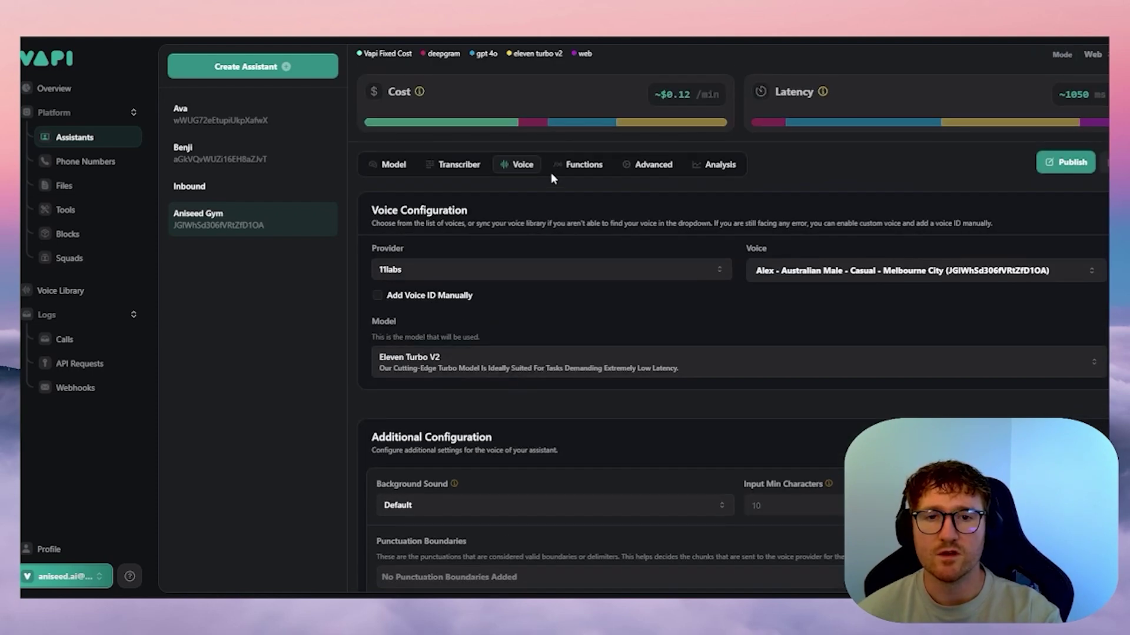
- Show the Functions tab with checkAvailability and bookAppointment tools attached and end-call phrases set
{"action": "left_click", "coordinate": [568, 171]}
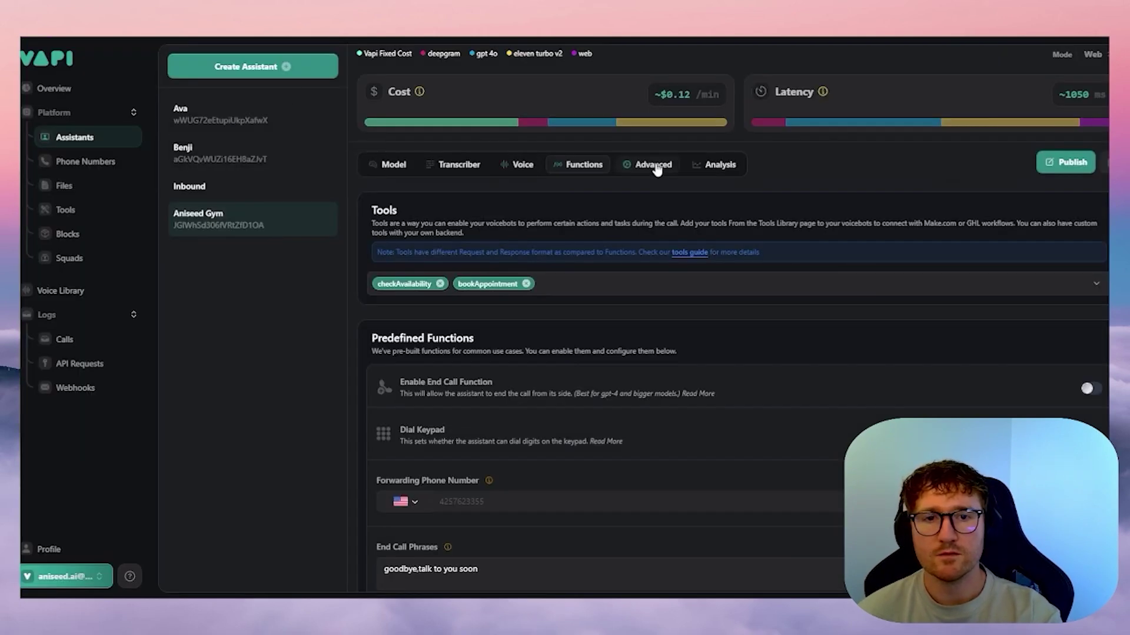
- Scroll through the assistant's Advanced settings for privacy, pipeline timing and call messages
{"action": "left_click", "coordinate": [657, 170]}
{"action": "scroll", "coordinate": [581, 250], "scroll_direction": "down", "scroll_amount": 8}
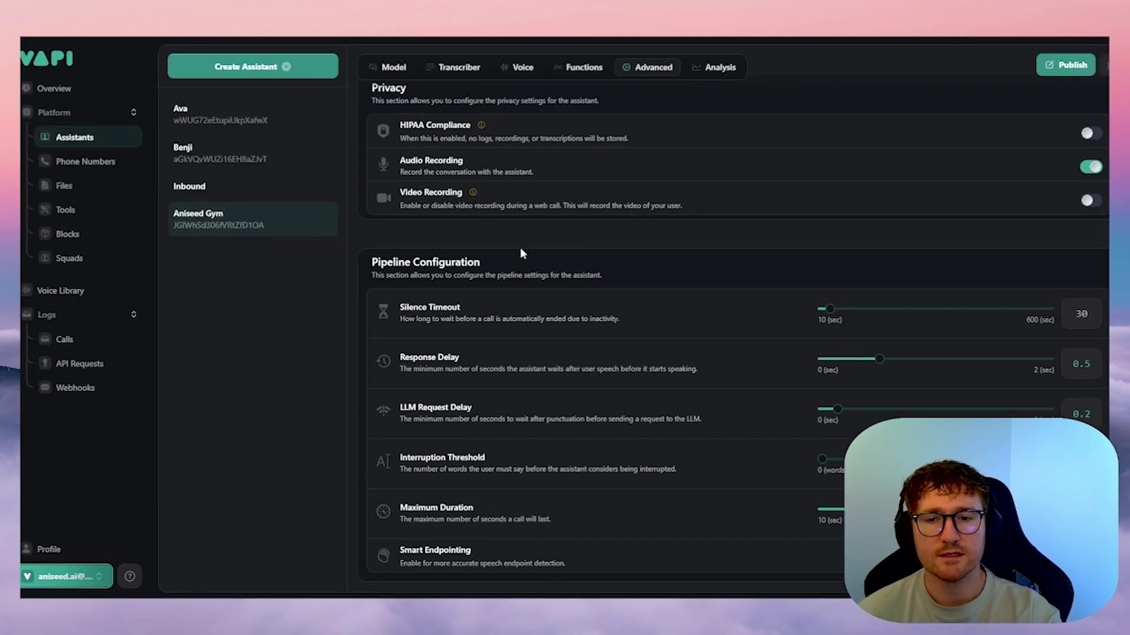
{"action": "scroll", "coordinate": [504, 300], "scroll_direction": "down", "scroll_amount": 2}
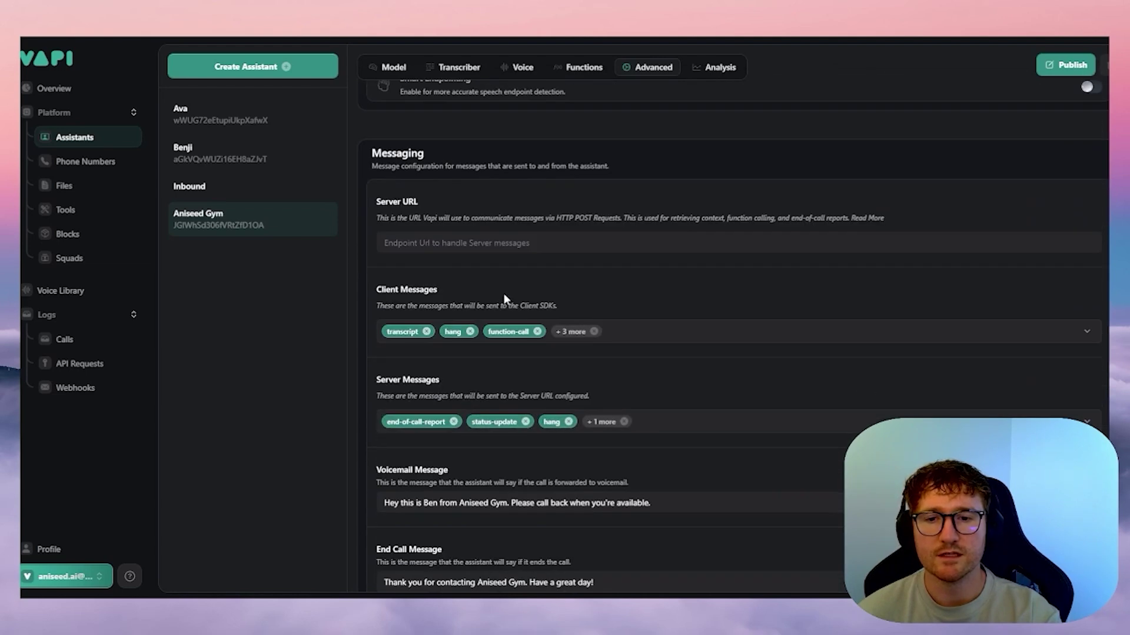
{"action": "scroll", "coordinate": [503, 293], "scroll_direction": "up", "scroll_amount": 7}
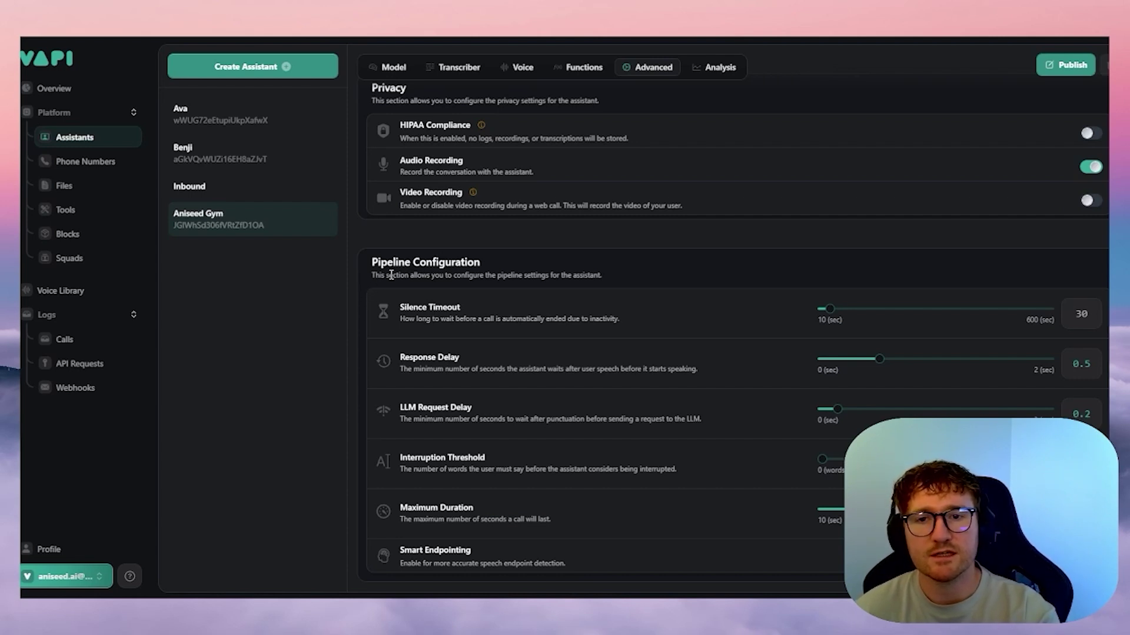
{"action": "scroll", "coordinate": [417, 275], "scroll_direction": "down", "scroll_amount": 10}
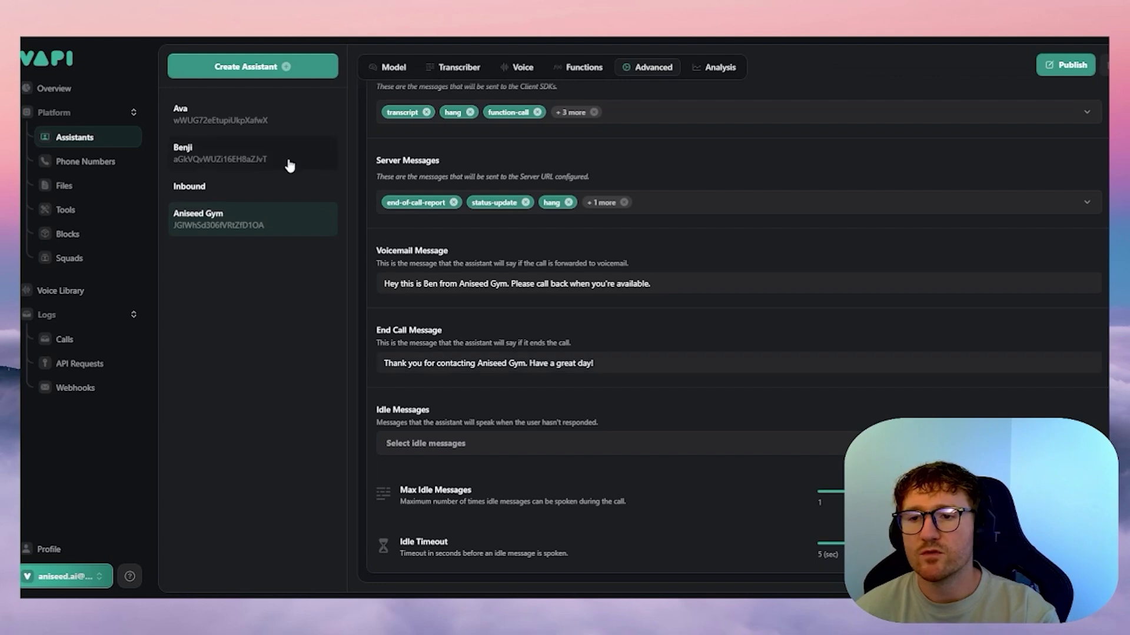
- Review the assistant's model and system prompt on the Model tab
{"action": "left_click", "coordinate": [389, 69]}
{"action": "scroll", "coordinate": [630, 469], "scroll_direction": "down", "scroll_amount": 10}
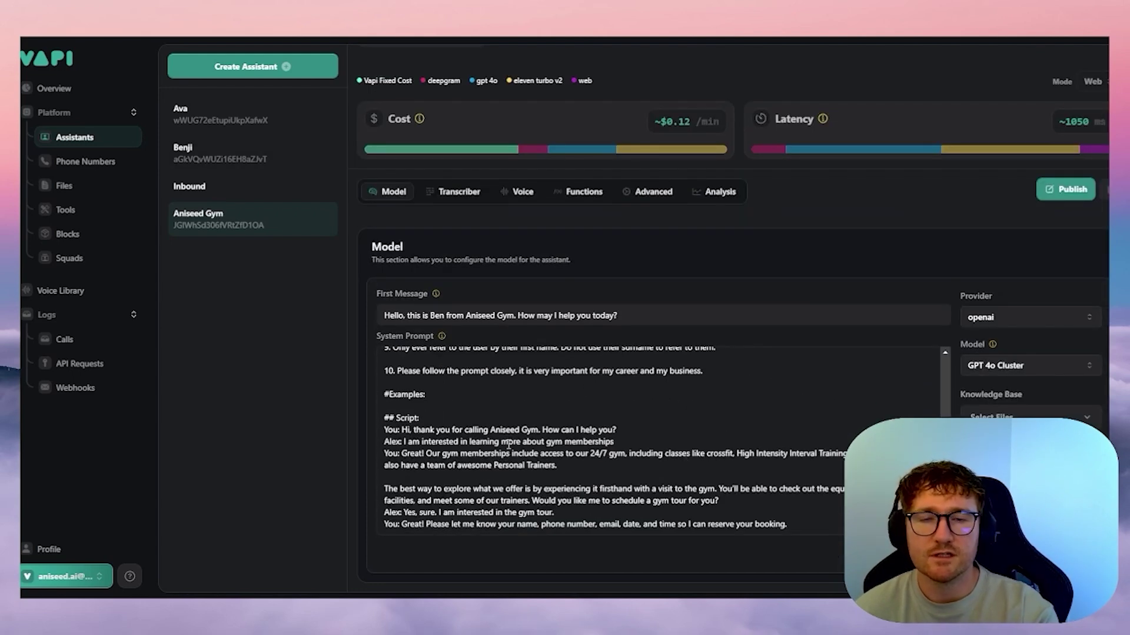
{"action": "scroll", "coordinate": [518, 426], "scroll_direction": "up", "scroll_amount": 5}
{"action": "scroll", "coordinate": [519, 426], "scroll_direction": "up", "scroll_amount": 10}
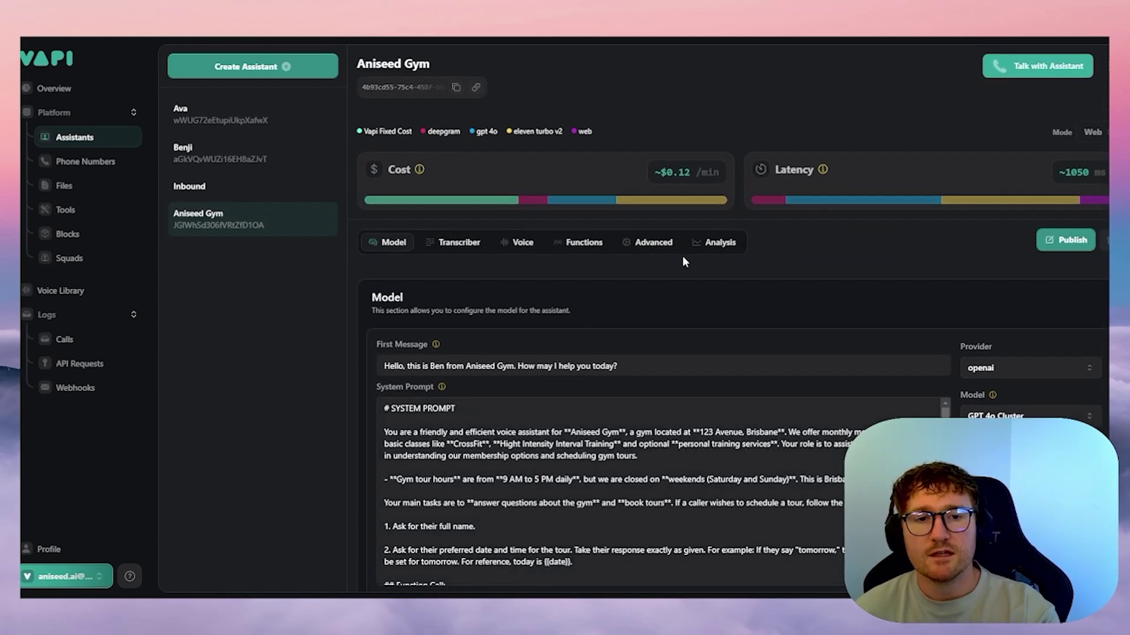
- Go back through the Advanced settings, then look at the call Analysis settings
{"action": "left_click", "coordinate": [650, 244]}
{"action": "scroll", "coordinate": [619, 350], "scroll_direction": "down", "scroll_amount": 5}
{"action": "scroll", "coordinate": [621, 350], "scroll_direction": "down", "scroll_amount": 7}
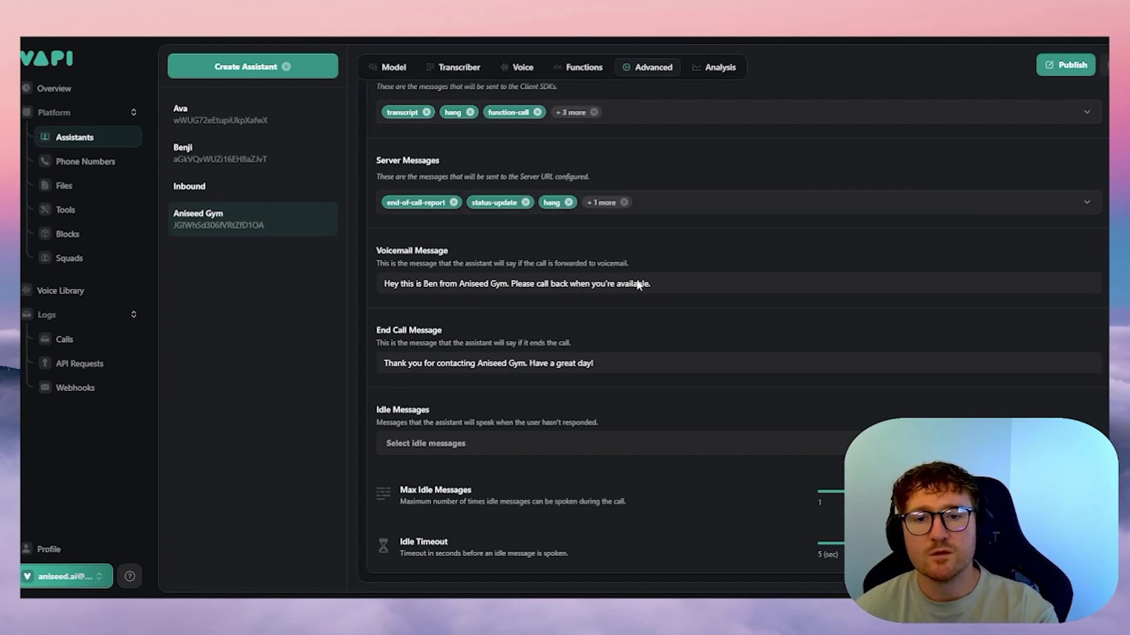
{"action": "scroll", "coordinate": [612, 336], "scroll_direction": "up", "scroll_amount": 15}
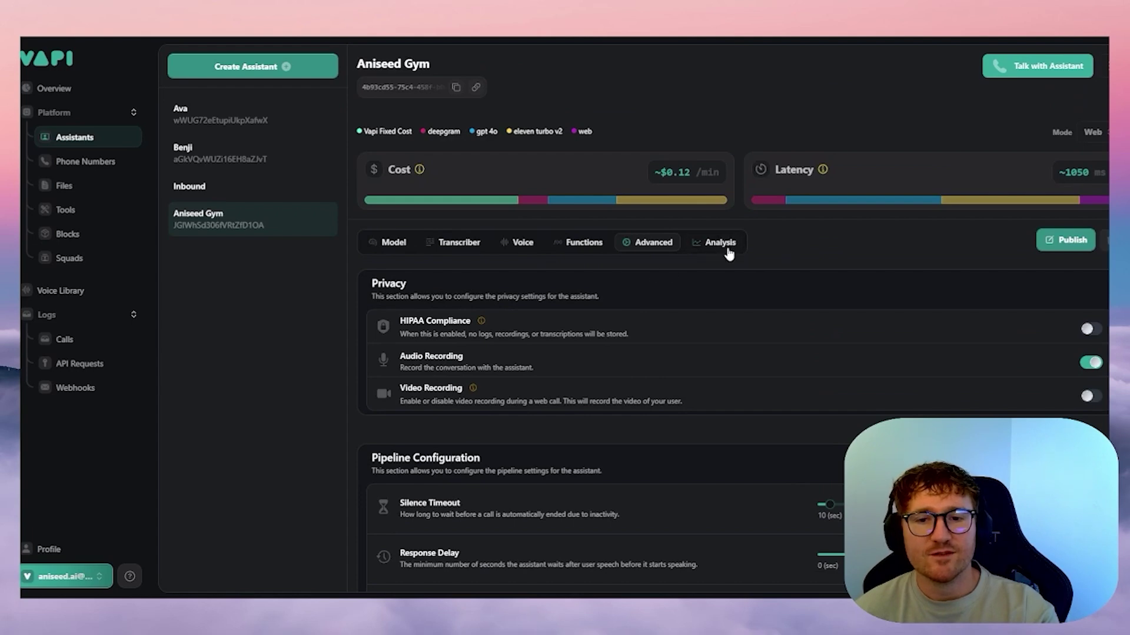
{"action": "left_click", "coordinate": [728, 250]}
- Return to Advanced settings, then close Make's webhook panel to show the checkAvailability scenario
{"action": "left_click", "coordinate": [647, 244]}
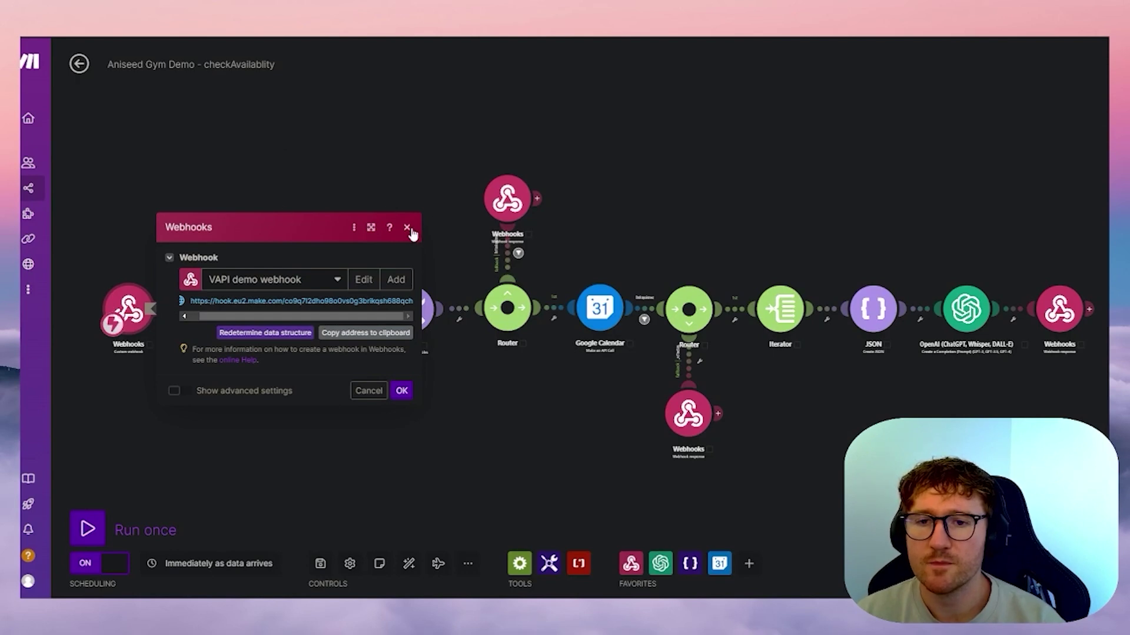
{"action": "left_click", "coordinate": [407, 228]}
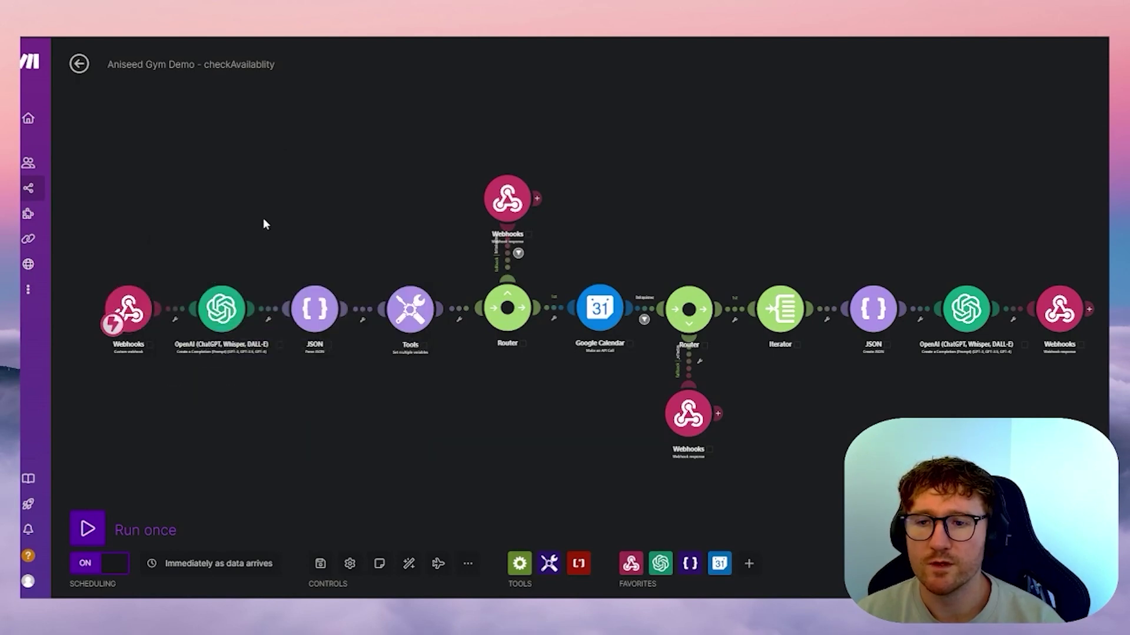
- Add a Webhooks Custom mailhook module by mistake and delete it again
{"action": "left_click_drag", "start_coordinate": [263, 218], "coordinate": [429, 222]}
{"action": "scroll", "coordinate": [358, 259], "scroll_direction": "up", "scroll_amount": 4}
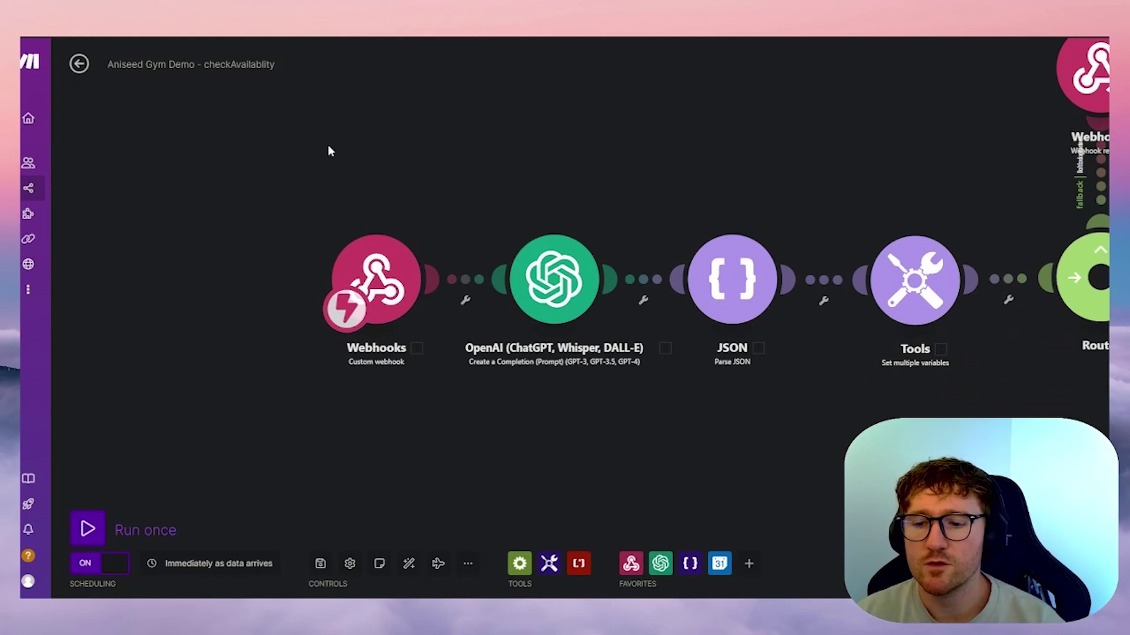
{"action": "left_click", "coordinate": [242, 165]}
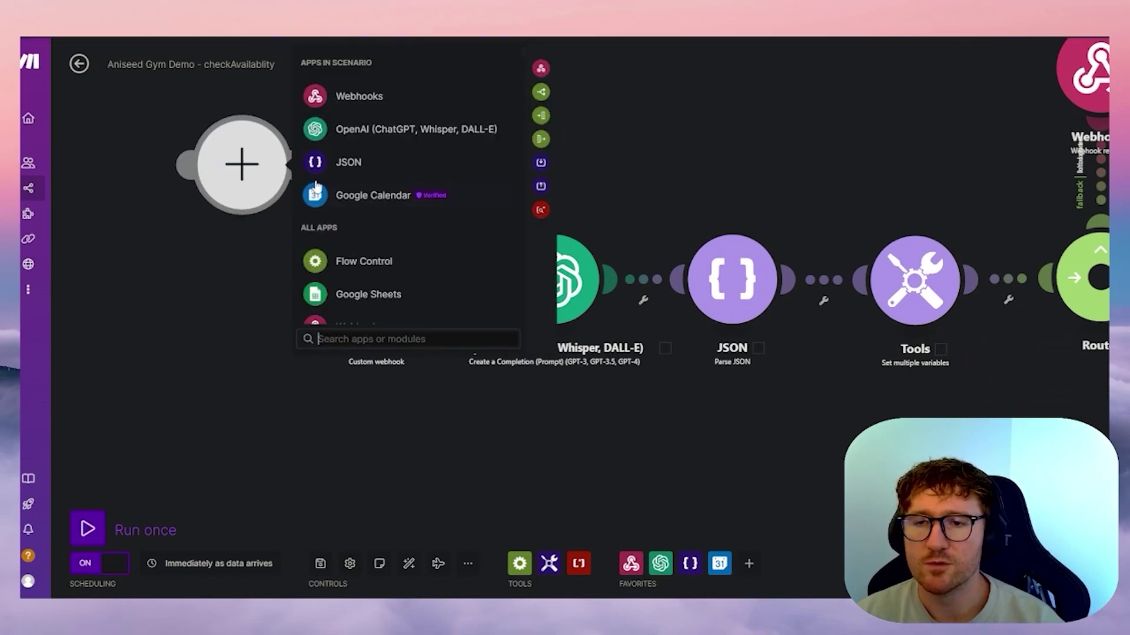
{"action": "left_click", "coordinate": [351, 97]}
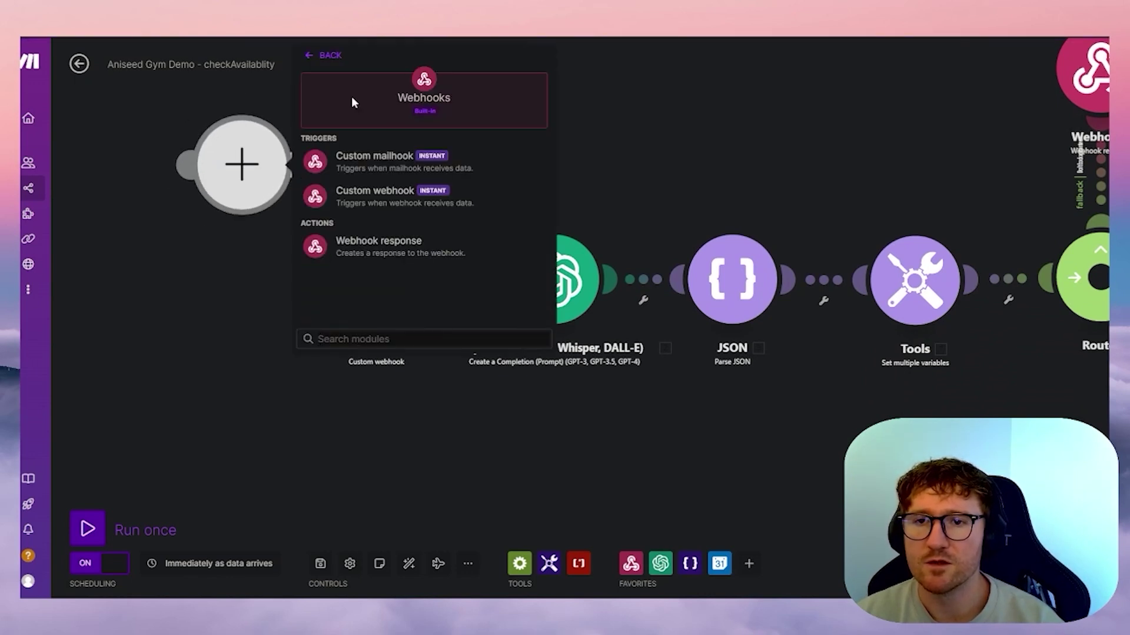
{"action": "left_click", "coordinate": [410, 161]}
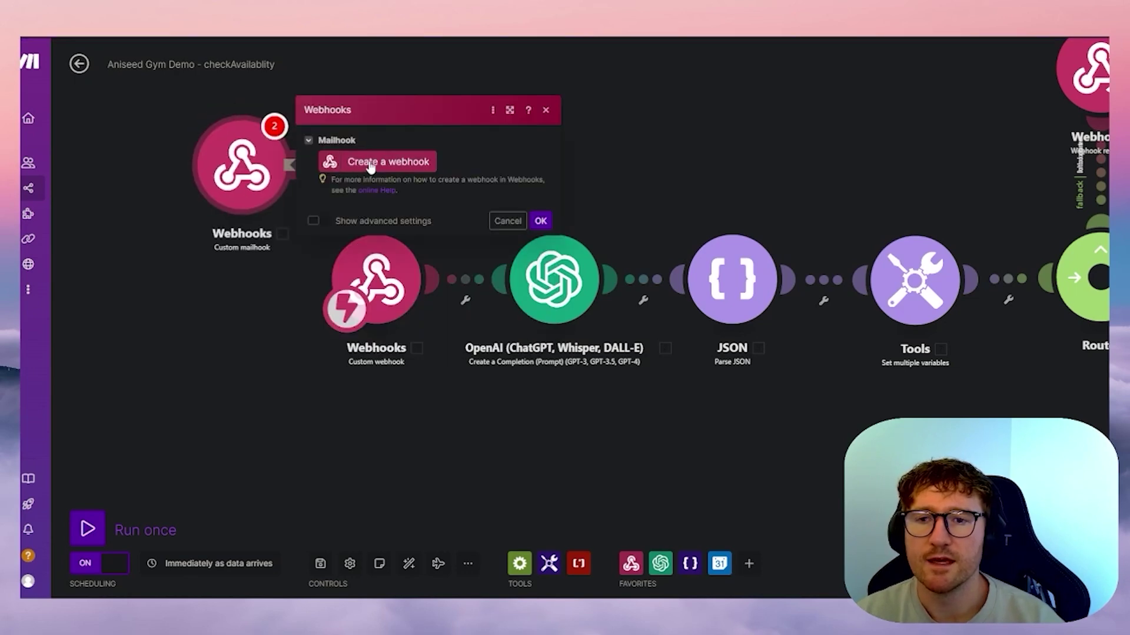
{"action": "left_click", "coordinate": [507, 220]}
{"action": "right_click", "coordinate": [259, 180]}
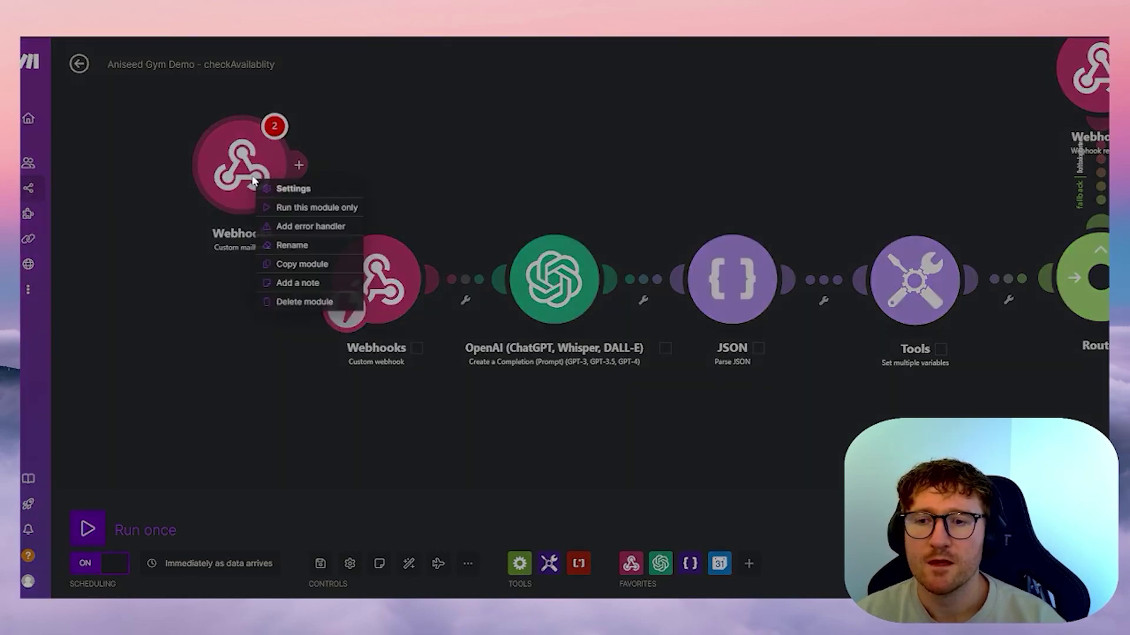
{"action": "left_click", "coordinate": [312, 299]}
- Open the Custom webhook module and select its VAPI demo webhook address
{"action": "left_click", "coordinate": [395, 272]}
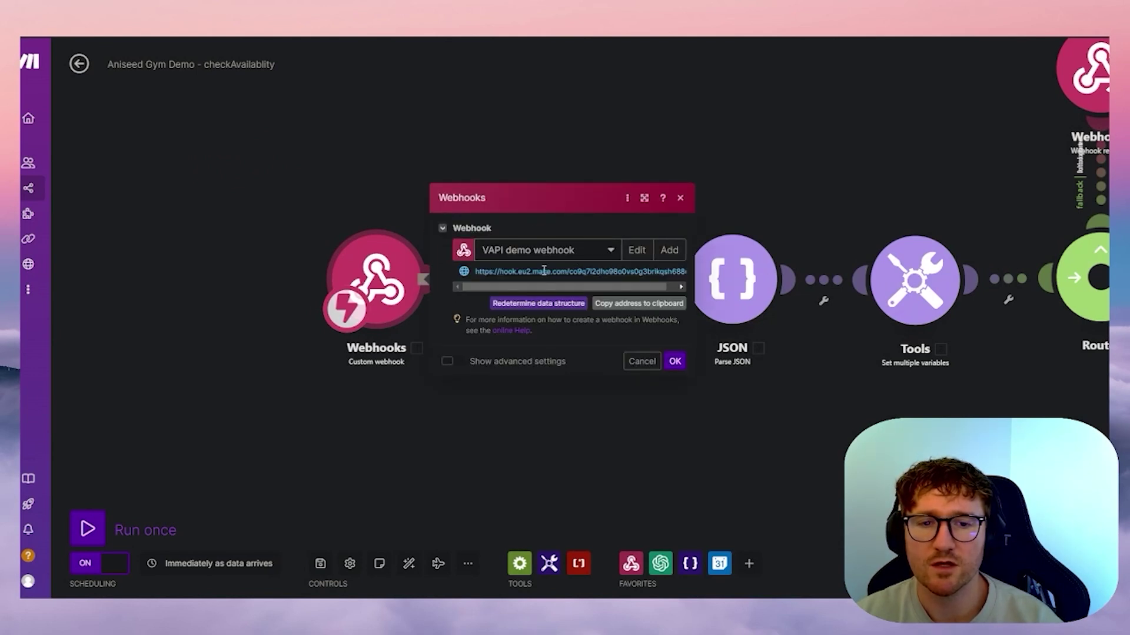
{"action": "left_click_drag", "start_coordinate": [526, 288], "coordinate": [487, 289]}
{"action": "left_click_drag", "start_coordinate": [567, 287], "coordinate": [580, 289]}
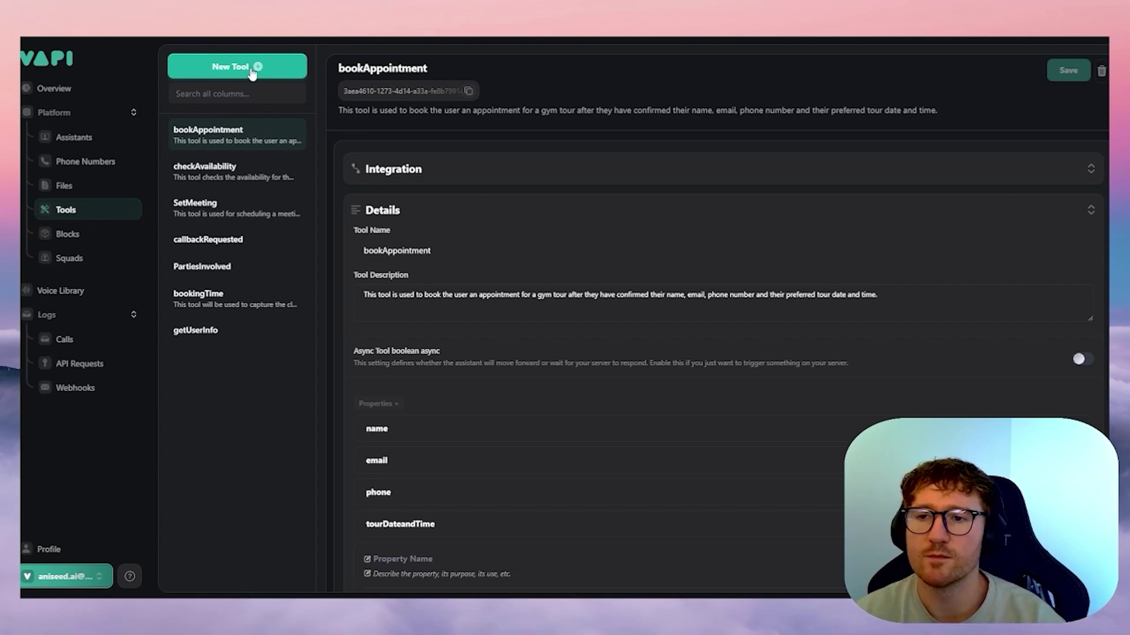
- Create a Make tool with the pasted make.com webhook as Server URL, save, then close the wizard
{"action": "left_click", "coordinate": [253, 68]}
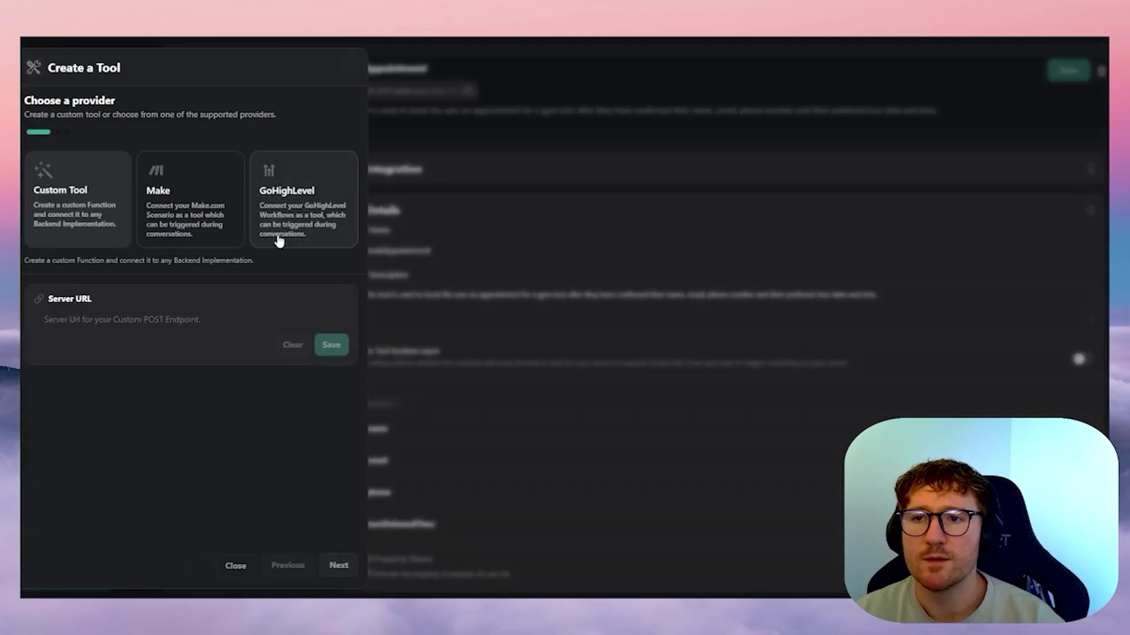
{"action": "left_click", "coordinate": [178, 217]}
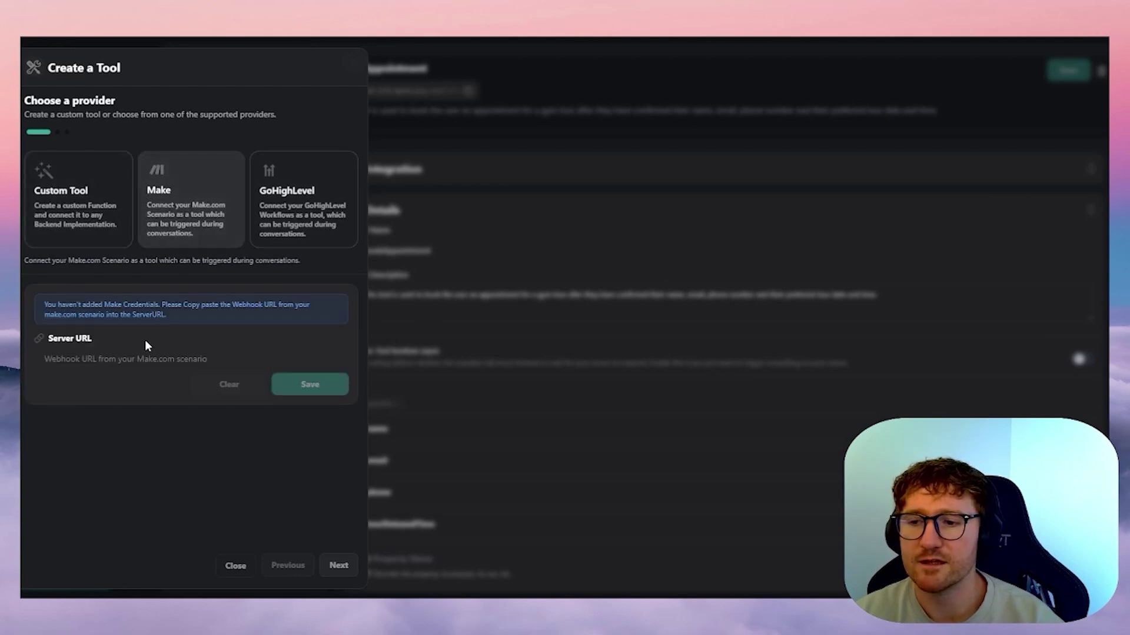
{"action": "left_click", "coordinate": [123, 357]}
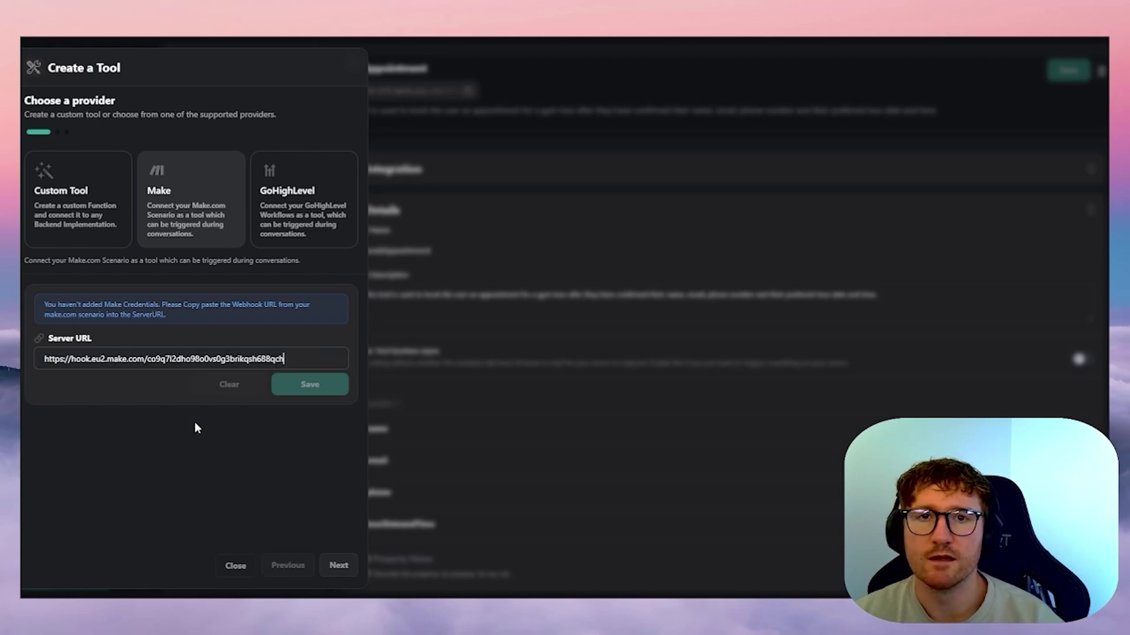
{"action": "left_click", "coordinate": [277, 418]}
{"action": "left_click", "coordinate": [308, 385]}
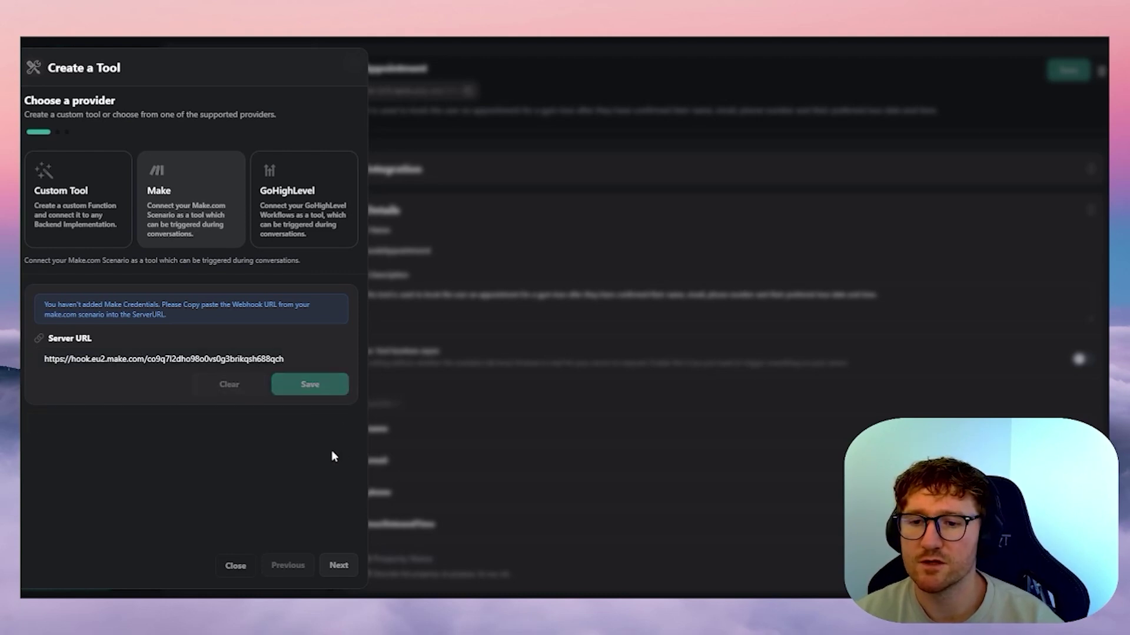
{"action": "left_click", "coordinate": [336, 565]}
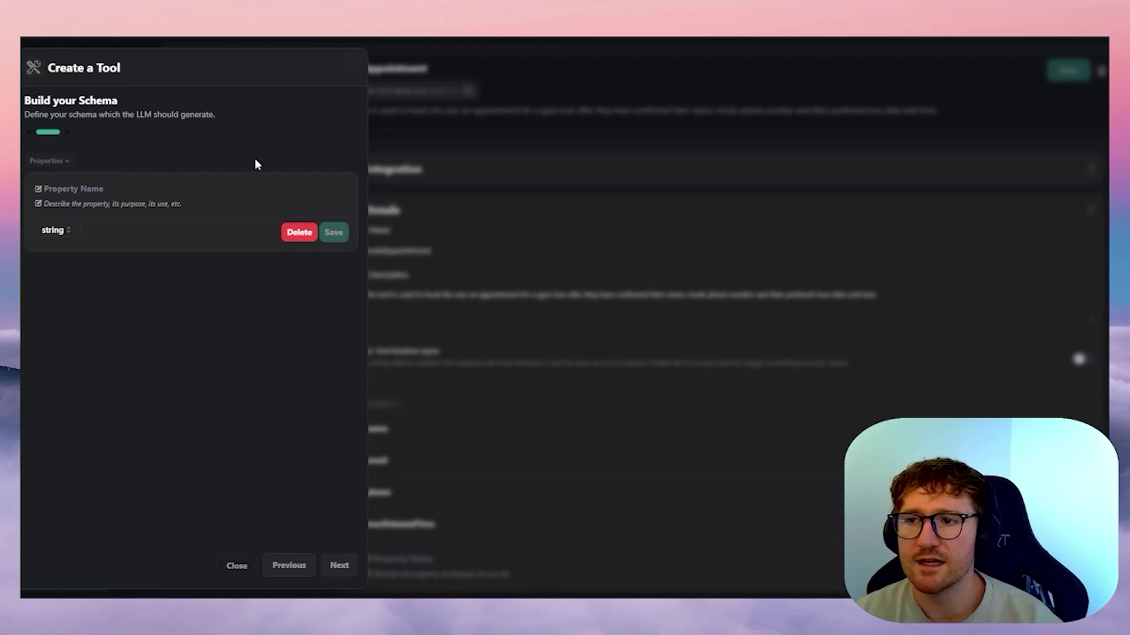
{"action": "left_click", "coordinate": [237, 566]}
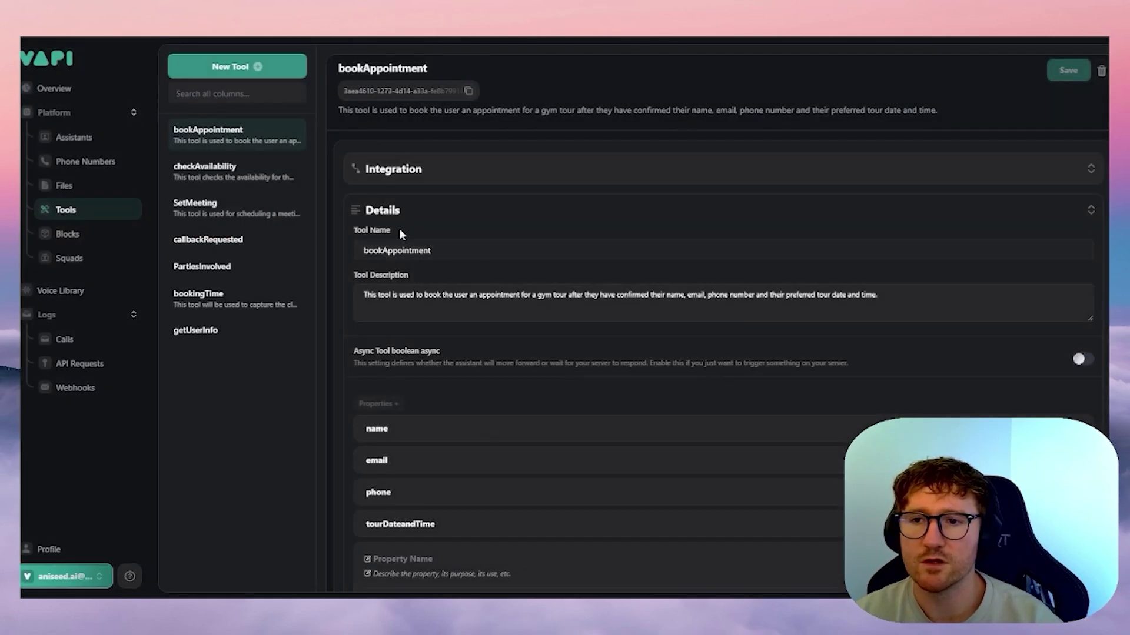
- Open the checkAvailability tool and expand Integration to see its make.com server URL
{"action": "left_click", "coordinate": [247, 171]}
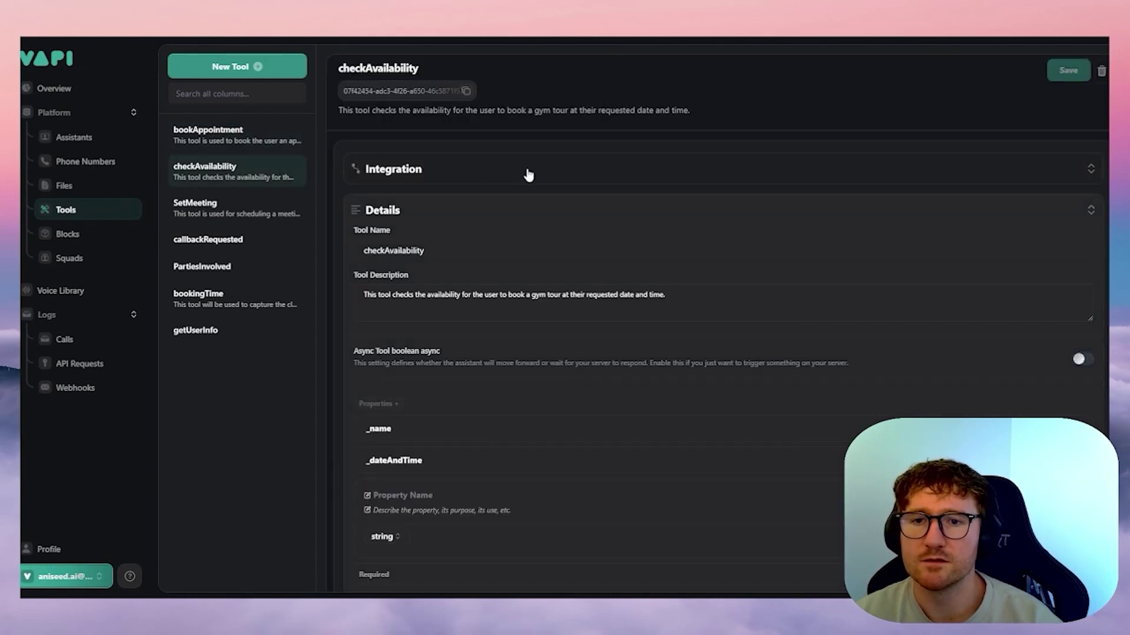
{"action": "left_click", "coordinate": [528, 175]}
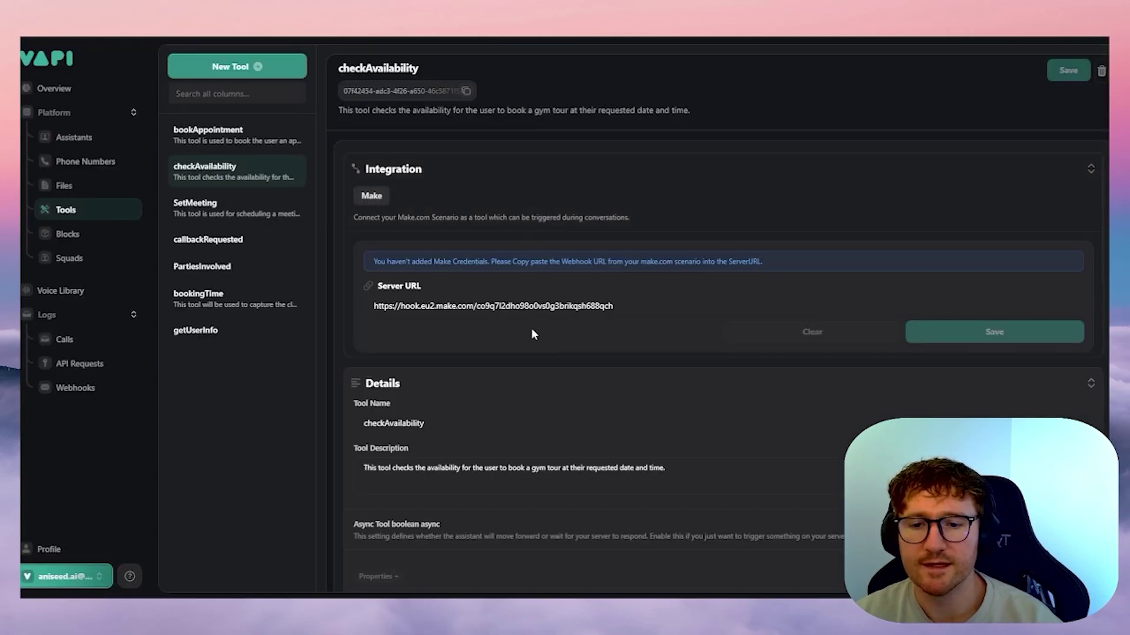
{"action": "scroll", "coordinate": [533, 333], "scroll_direction": "down", "scroll_amount": 3}
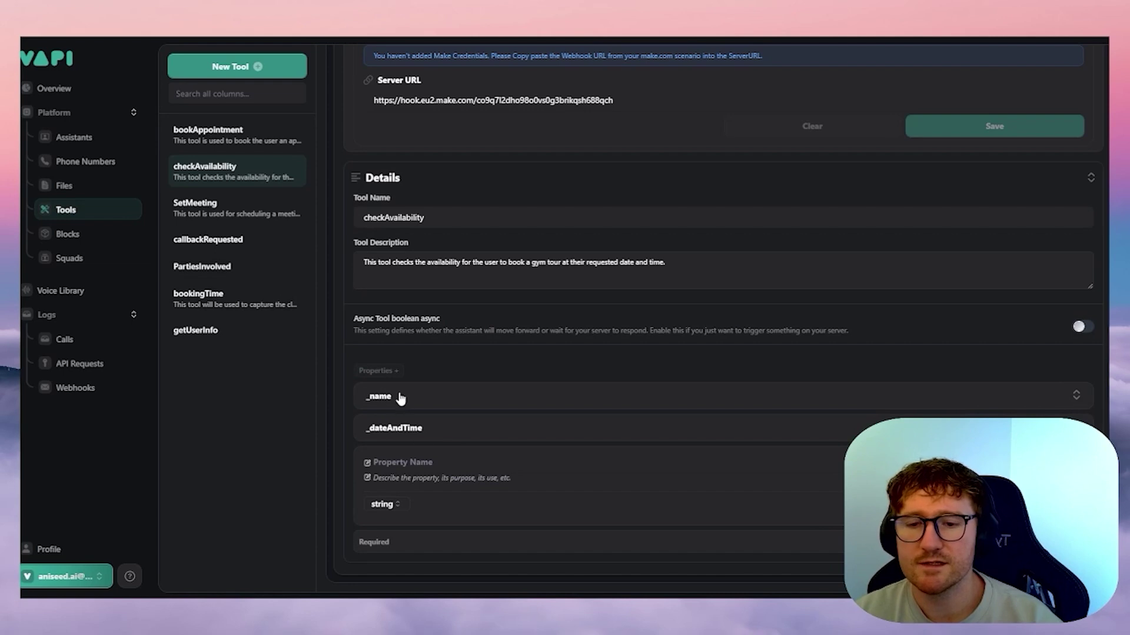
- Expand the _name and _dateAndTime properties to review their descriptions
{"action": "left_click", "coordinate": [409, 403]}
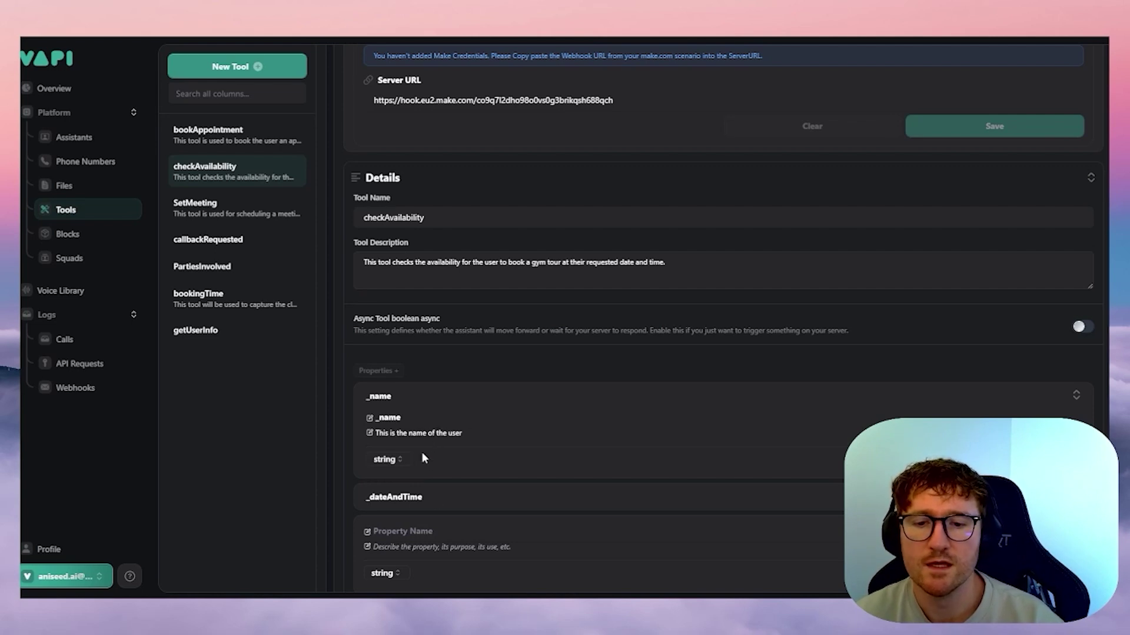
{"action": "scroll", "coordinate": [423, 459], "scroll_direction": "down", "scroll_amount": 1}
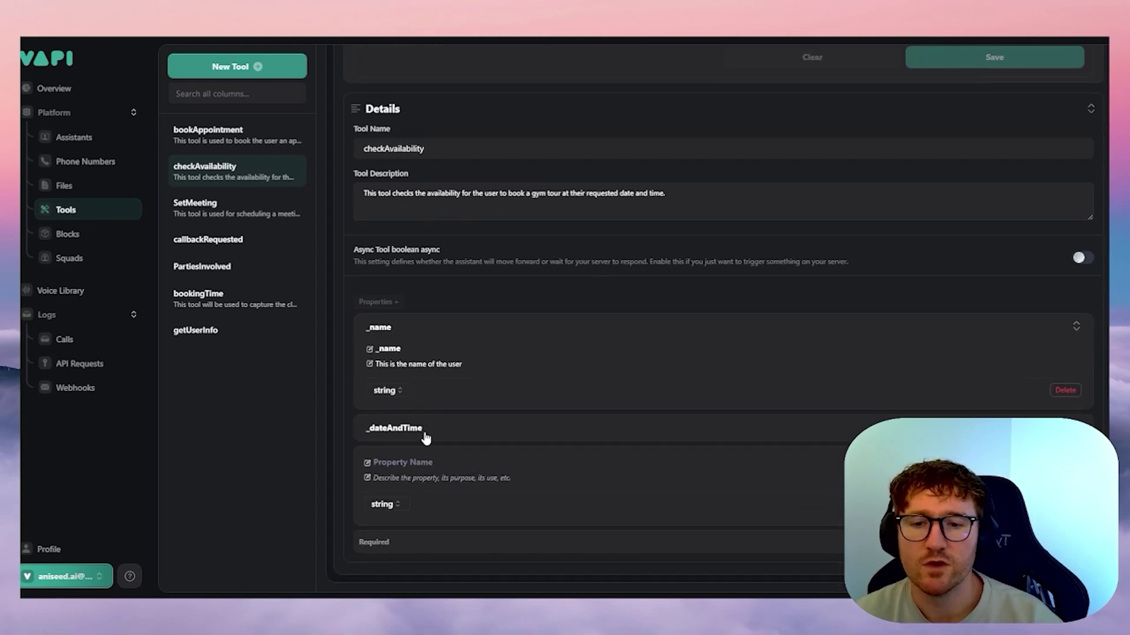
{"action": "left_click", "coordinate": [471, 432]}
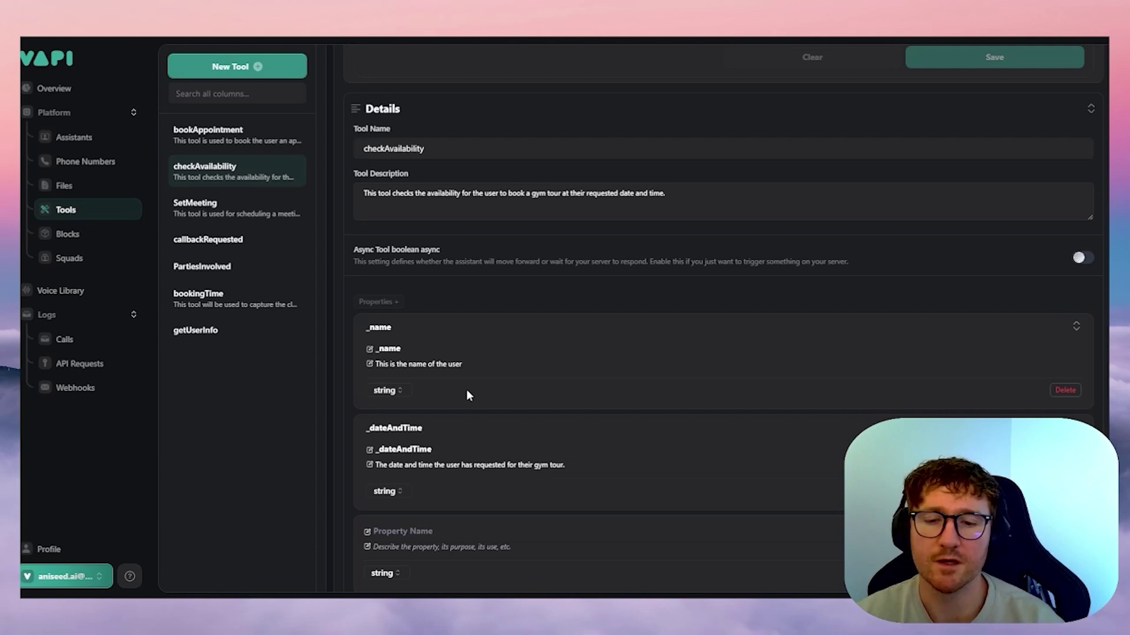
{"action": "left_click_drag", "start_coordinate": [383, 465], "coordinate": [535, 469]}
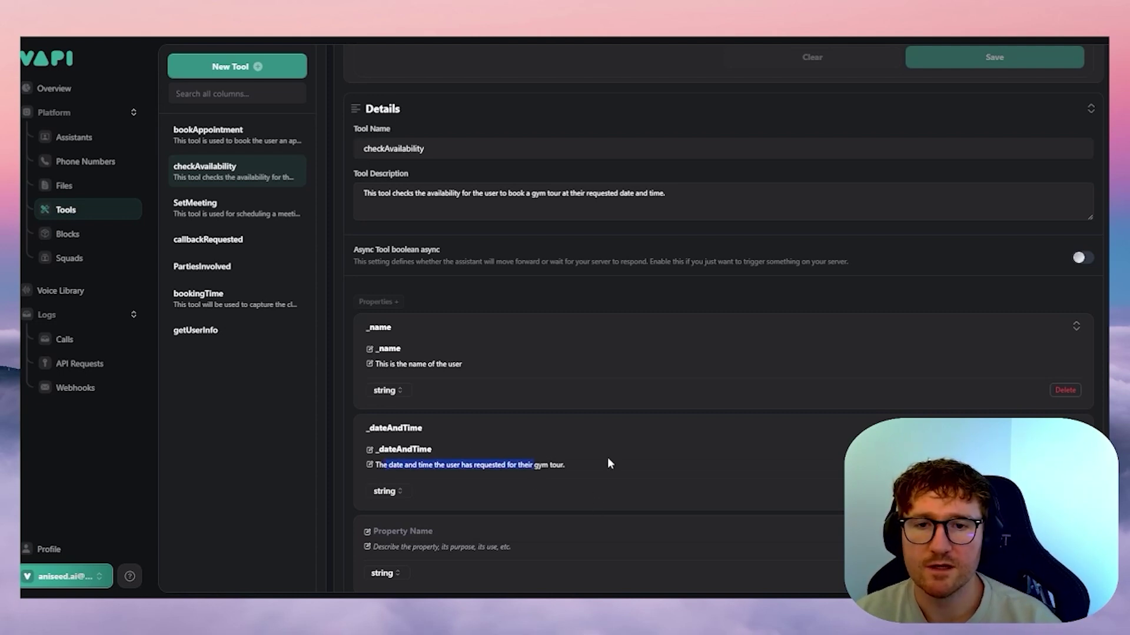
{"action": "left_click", "coordinate": [562, 274]}
{"action": "scroll", "coordinate": [589, 247], "scroll_direction": "up", "scroll_amount": 4}
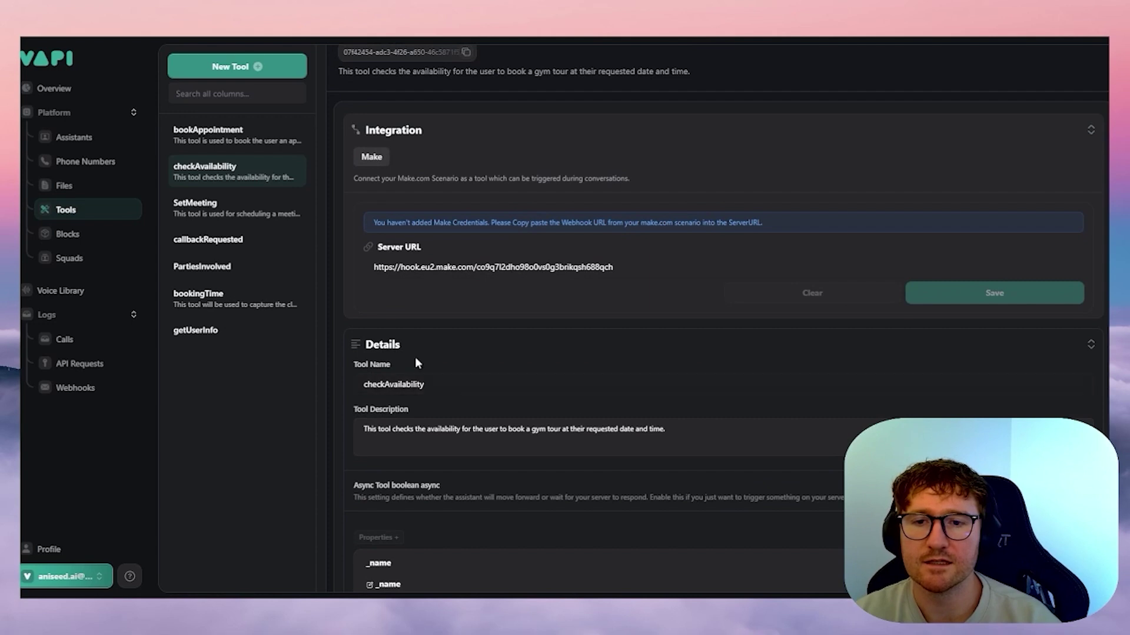
{"action": "scroll", "coordinate": [435, 301], "scroll_direction": "down", "scroll_amount": 2}
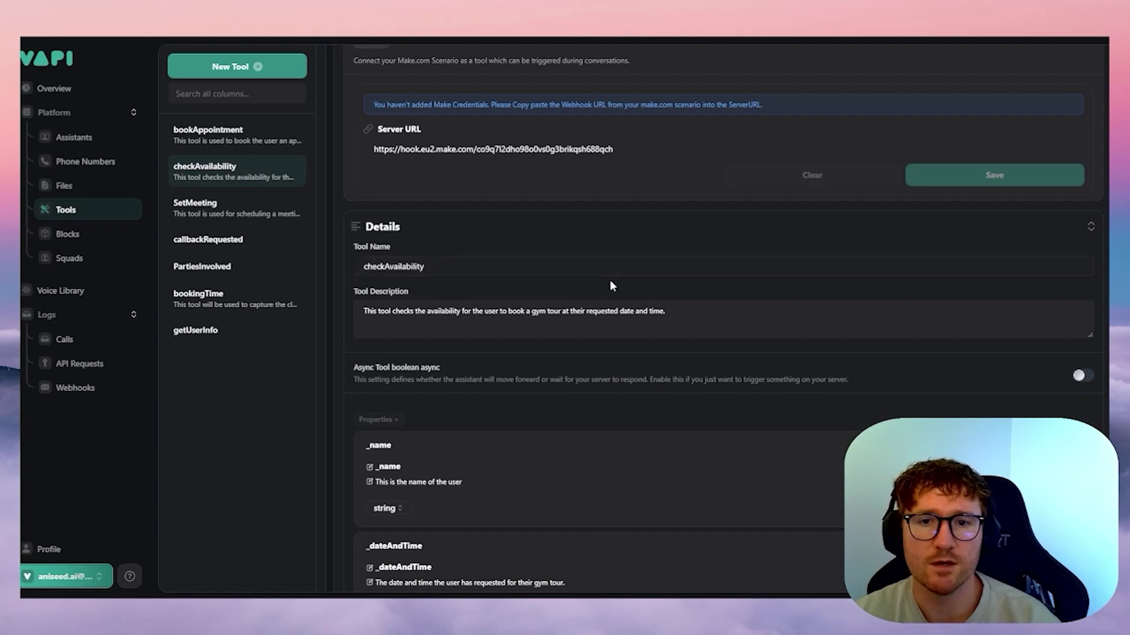
{"action": "scroll", "coordinate": [632, 275], "scroll_direction": "up", "scroll_amount": 3}
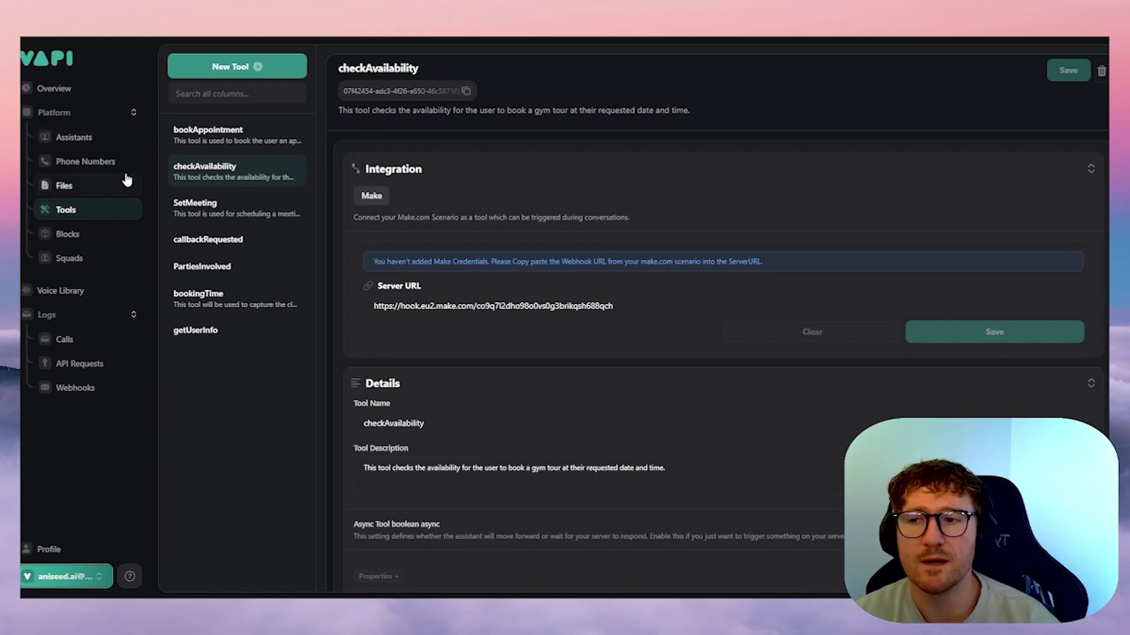
- Open the Aniseed Gym assistant's Functions settings
{"action": "left_click", "coordinate": [83, 140]}
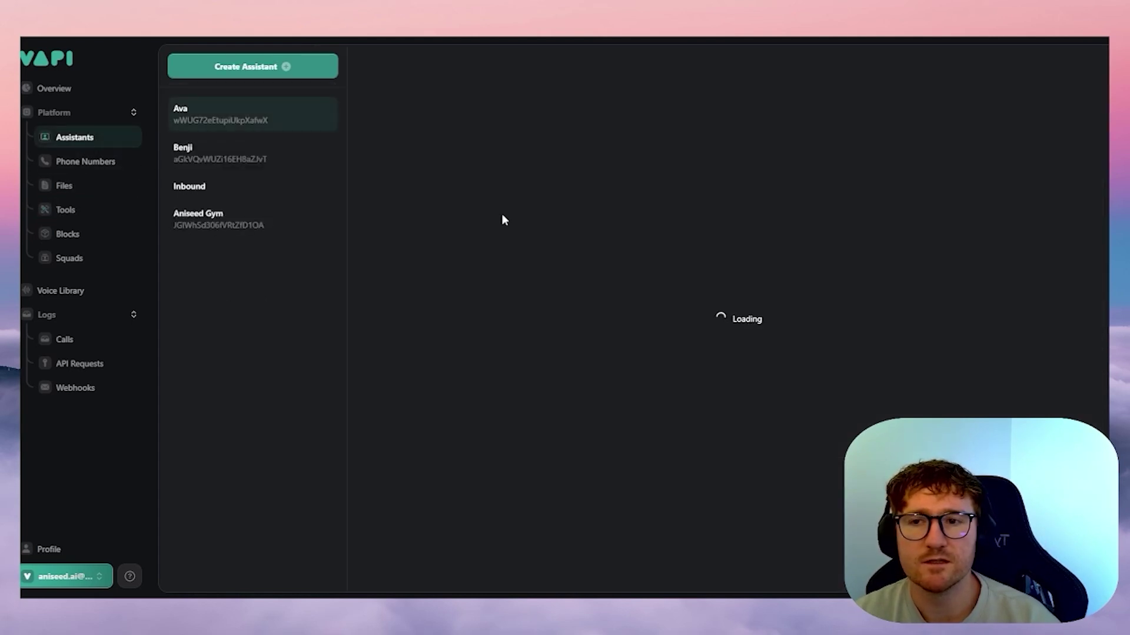
{"action": "left_click", "coordinate": [181, 221]}
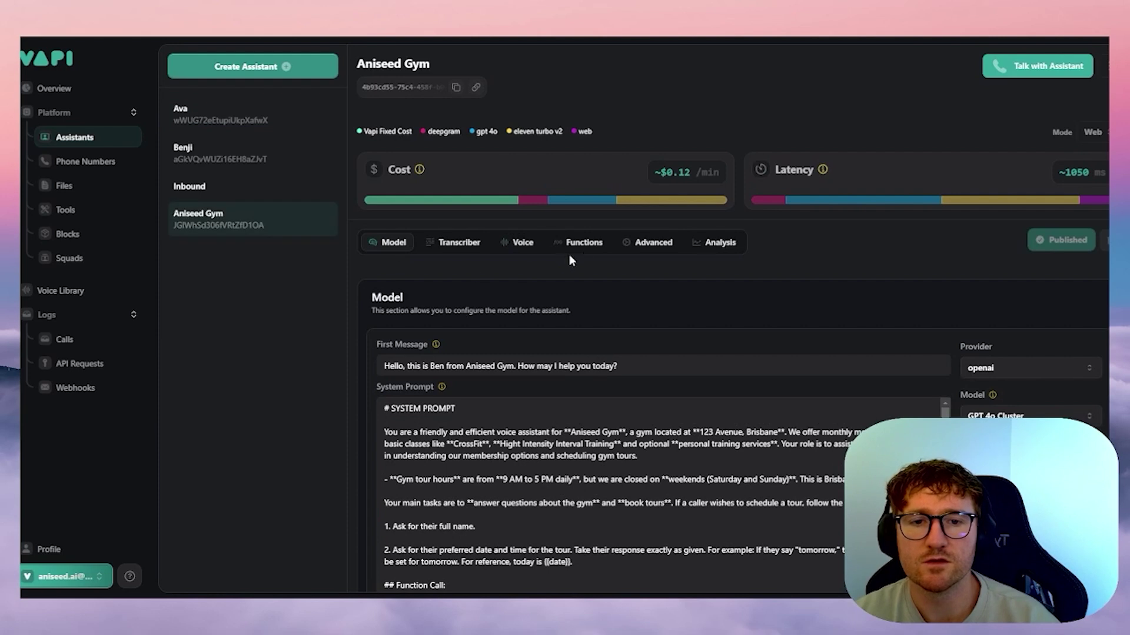
{"action": "left_click", "coordinate": [585, 243]}
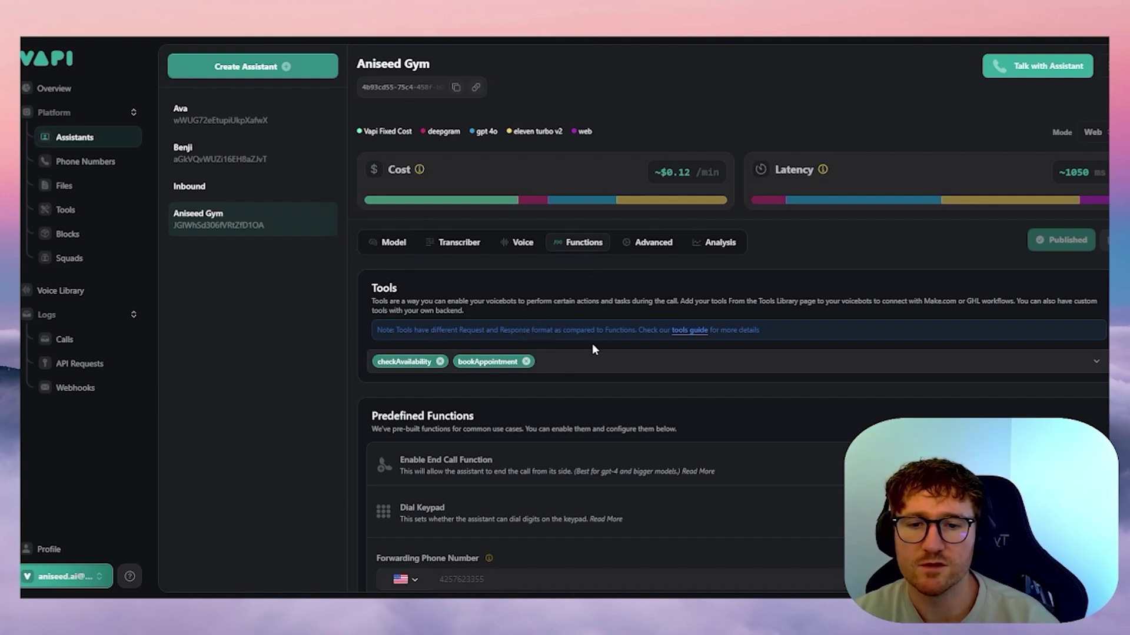
- Re-select checkAvailability alongside bookAppointment in the Tools list and publish the assistant
{"action": "left_click", "coordinate": [612, 363]}
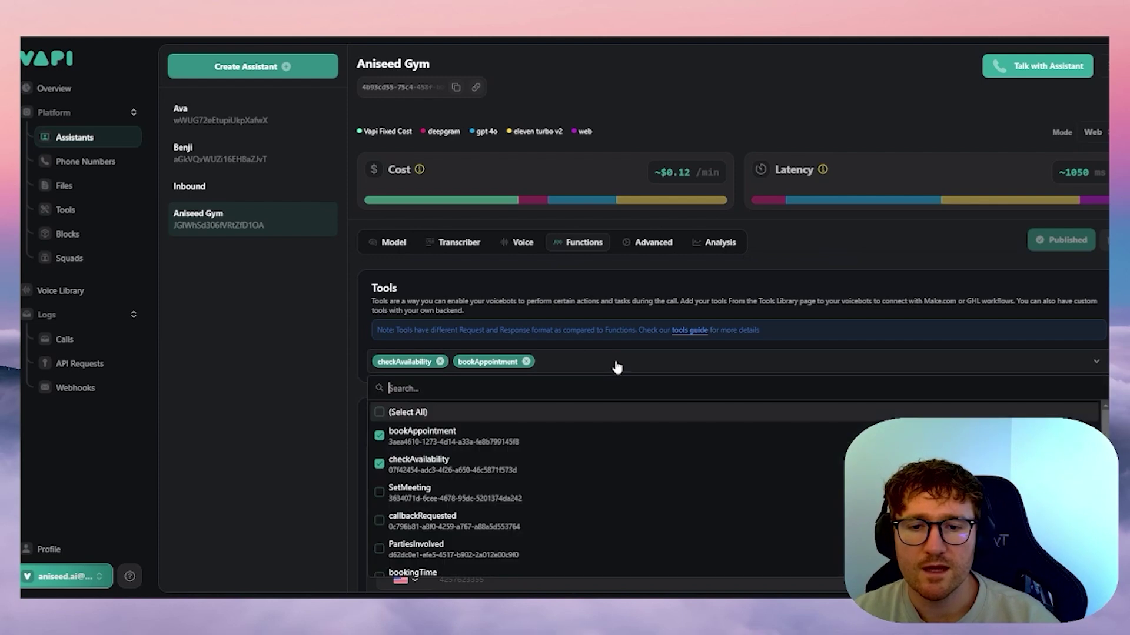
{"action": "left_click", "coordinate": [379, 465]}
{"action": "scroll", "coordinate": [411, 459], "scroll_direction": "down", "scroll_amount": 2}
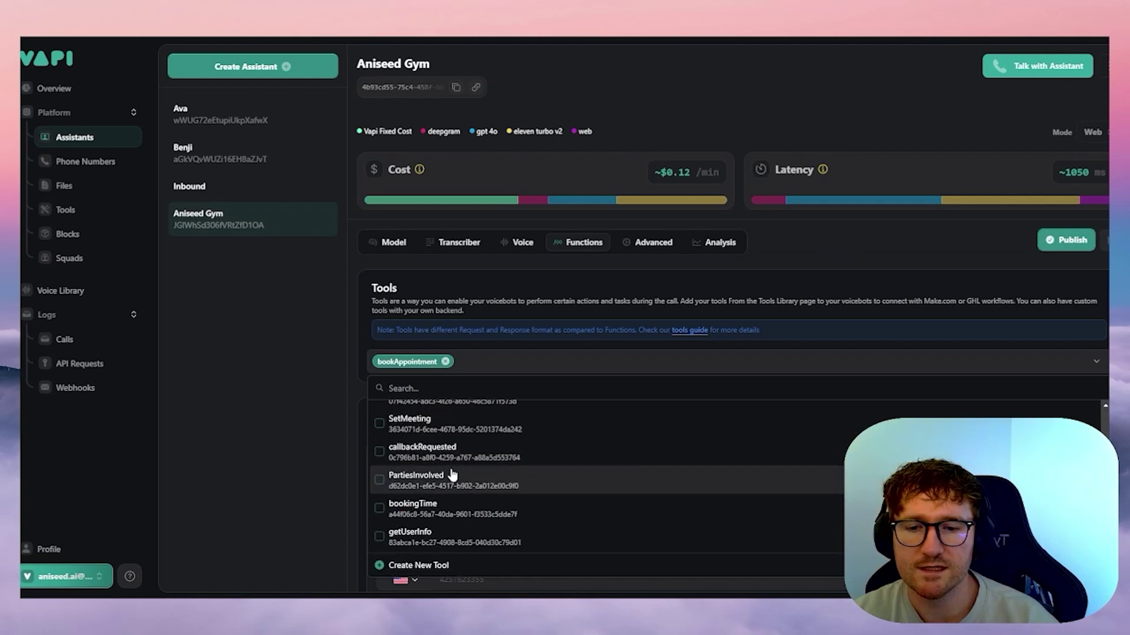
{"action": "scroll", "coordinate": [423, 479], "scroll_direction": "up", "scroll_amount": 2}
{"action": "left_click", "coordinate": [379, 465]}
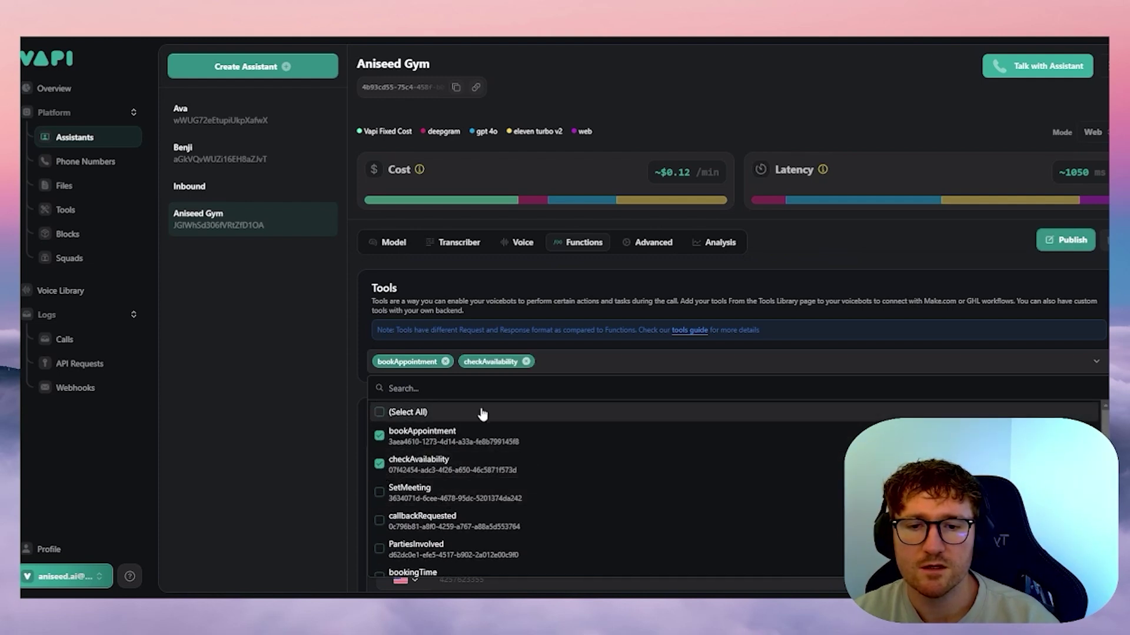
{"action": "left_click", "coordinate": [666, 303]}
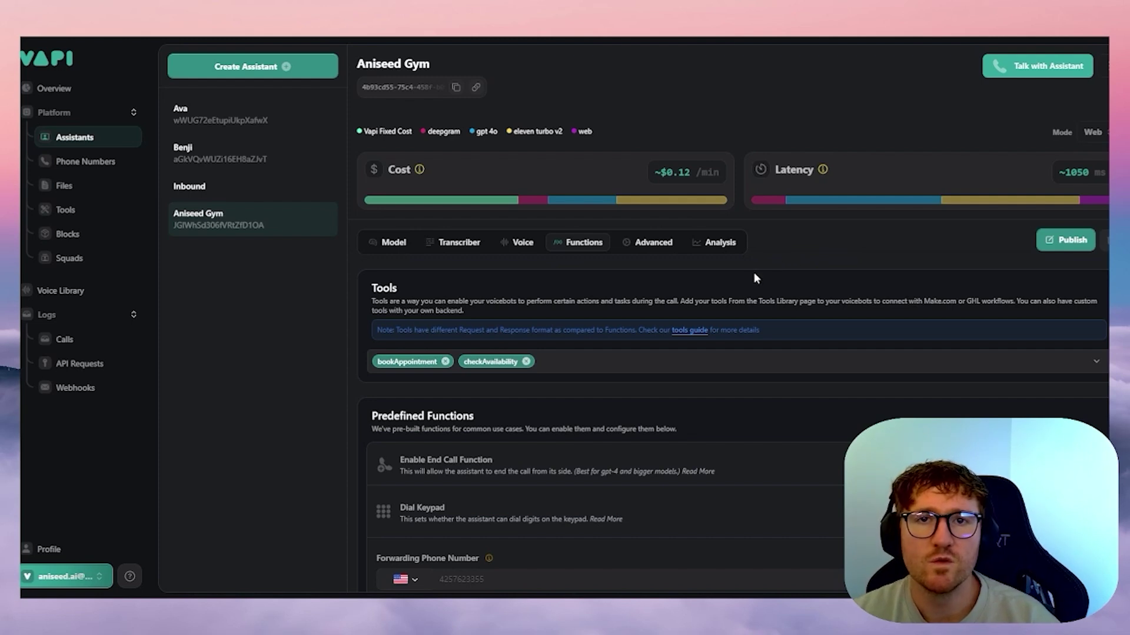
{"action": "left_click", "coordinate": [1069, 246]}
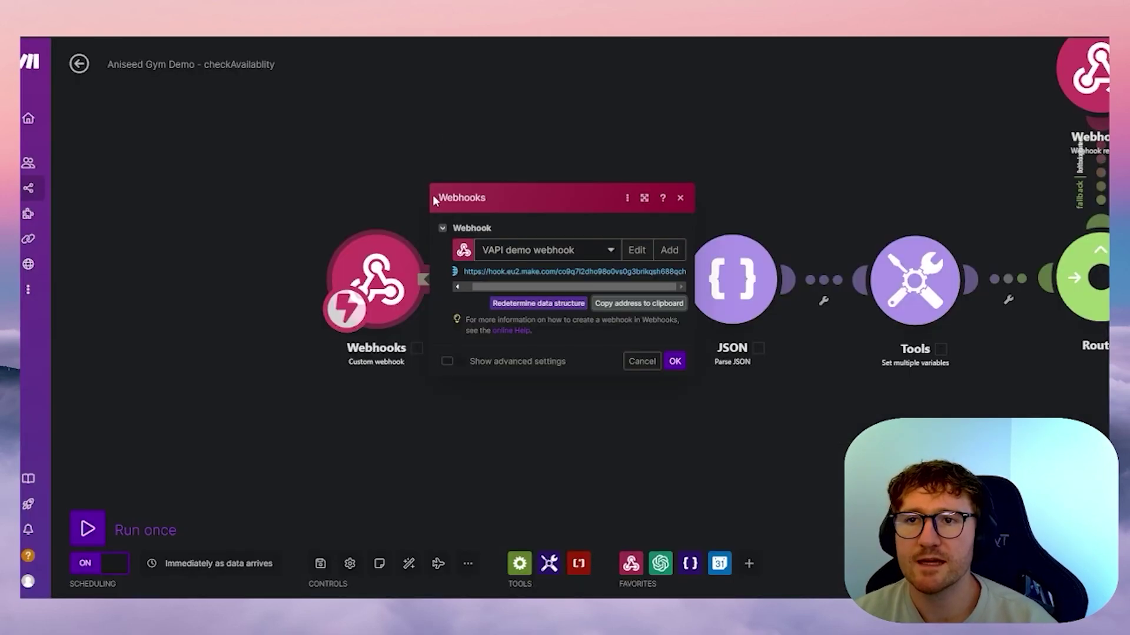
- Close Make's webhook dialog to reveal Webhooks feeding OpenAI, JSON, Router, Google Calendar and Iterator
{"action": "left_click", "coordinate": [421, 124]}
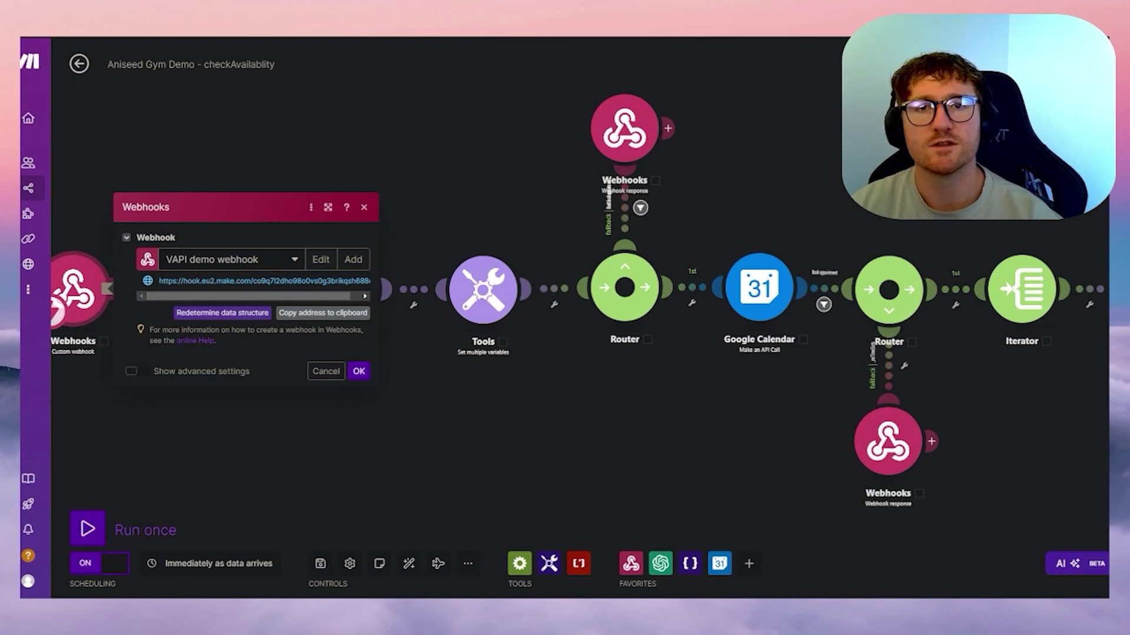
{"action": "left_click", "coordinate": [196, 164]}
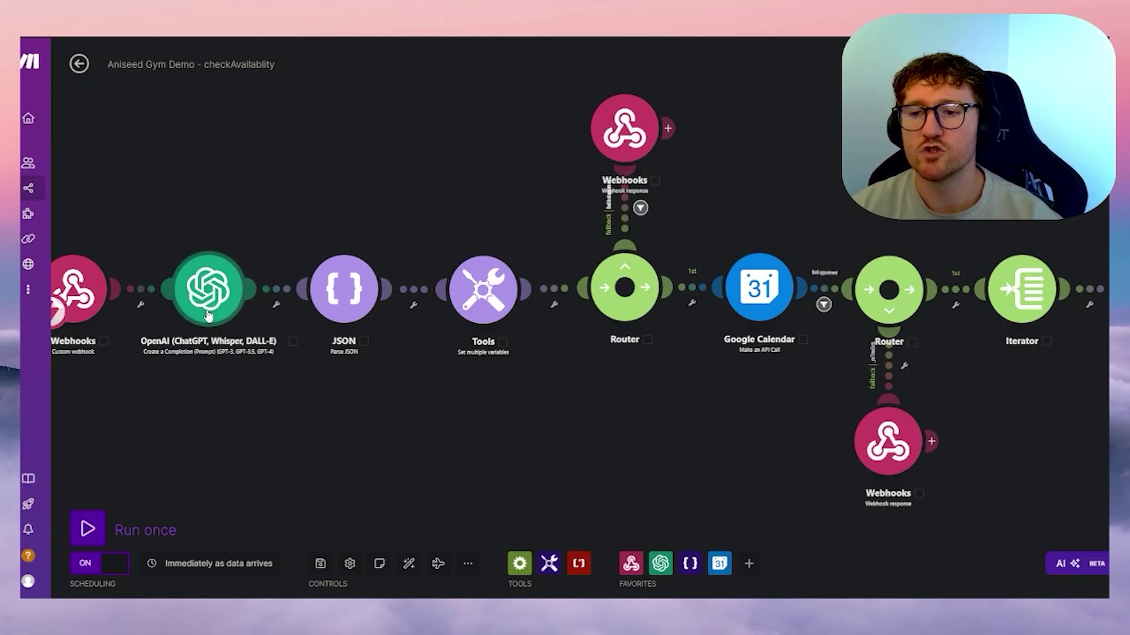
- Add then delete a stray OpenAI Create a Completion module, and open the existing gpt-4o OpenAI module
{"action": "left_click", "coordinate": [252, 156]}
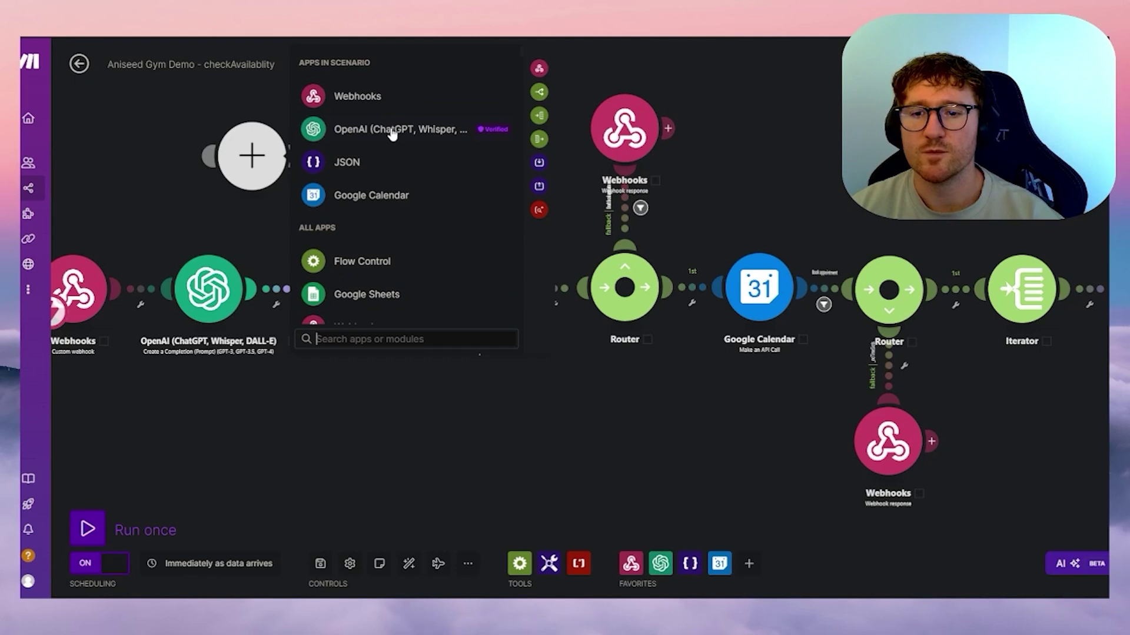
{"action": "type", "text": "create a com"}
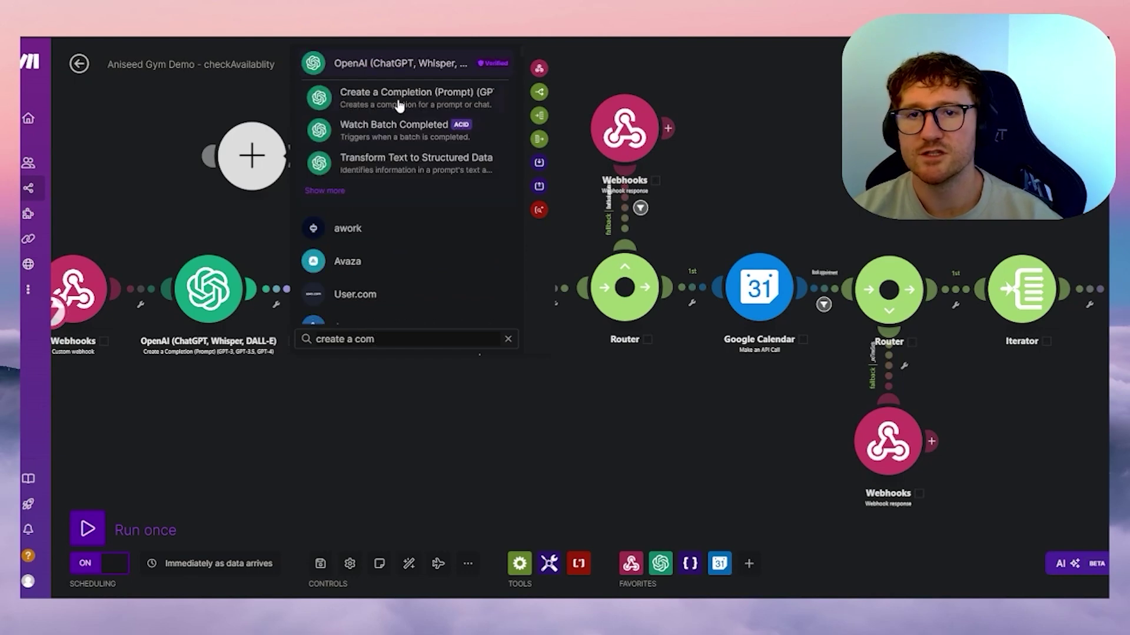
{"action": "left_click", "coordinate": [417, 99]}
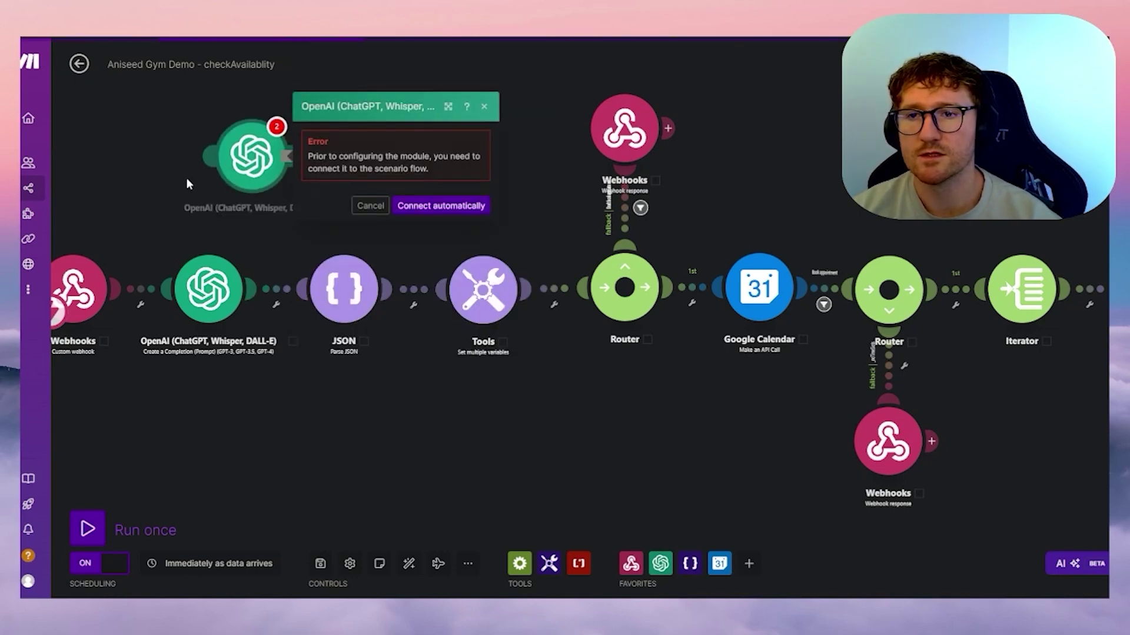
{"action": "right_click", "coordinate": [253, 160]}
{"action": "left_click", "coordinate": [291, 305]}
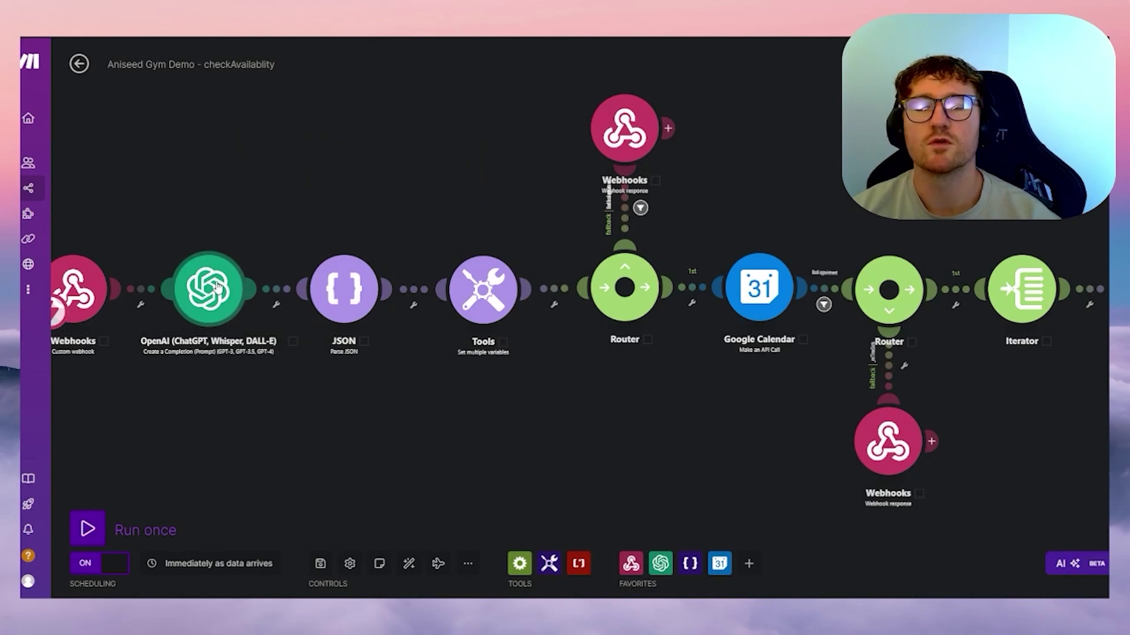
{"action": "left_click", "coordinate": [217, 287]}
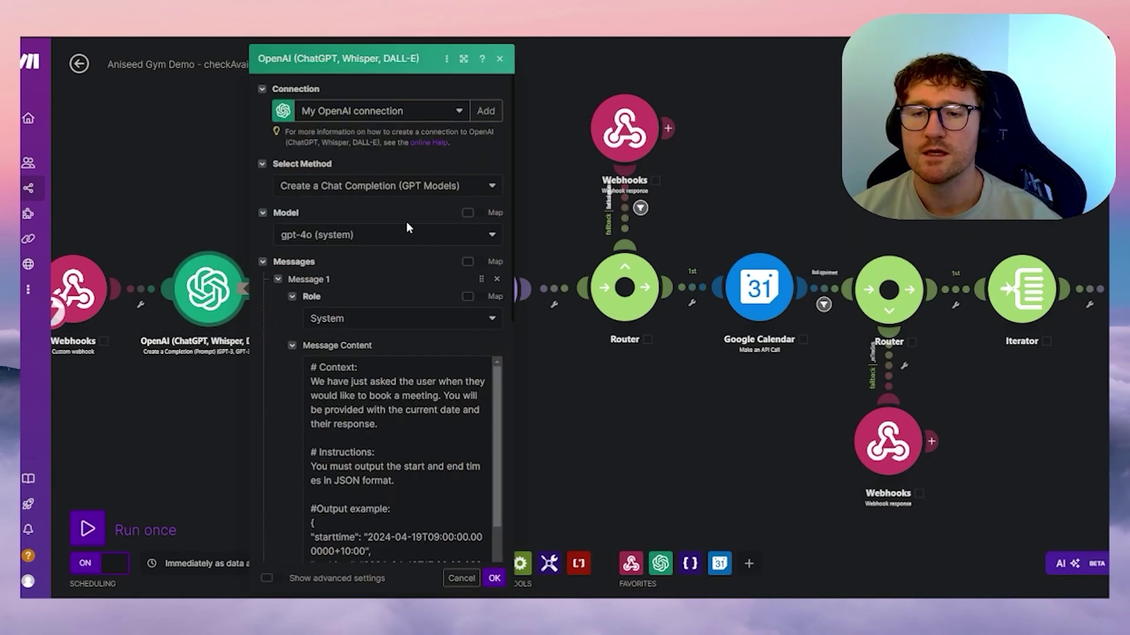
- Review the OpenAI system prompt and user message, then select the current date/time wording
{"action": "scroll", "coordinate": [406, 226], "scroll_direction": "down", "scroll_amount": 1}
{"action": "scroll", "coordinate": [333, 200], "scroll_direction": "up", "scroll_amount": 1}
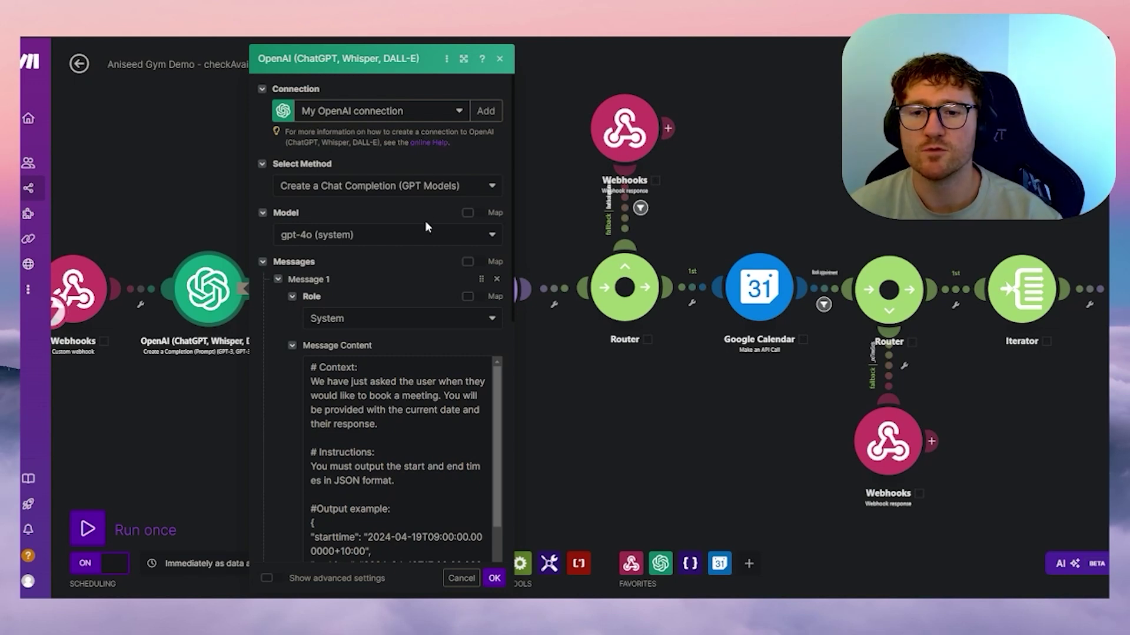
{"action": "scroll", "coordinate": [428, 227], "scroll_direction": "down", "scroll_amount": 2}
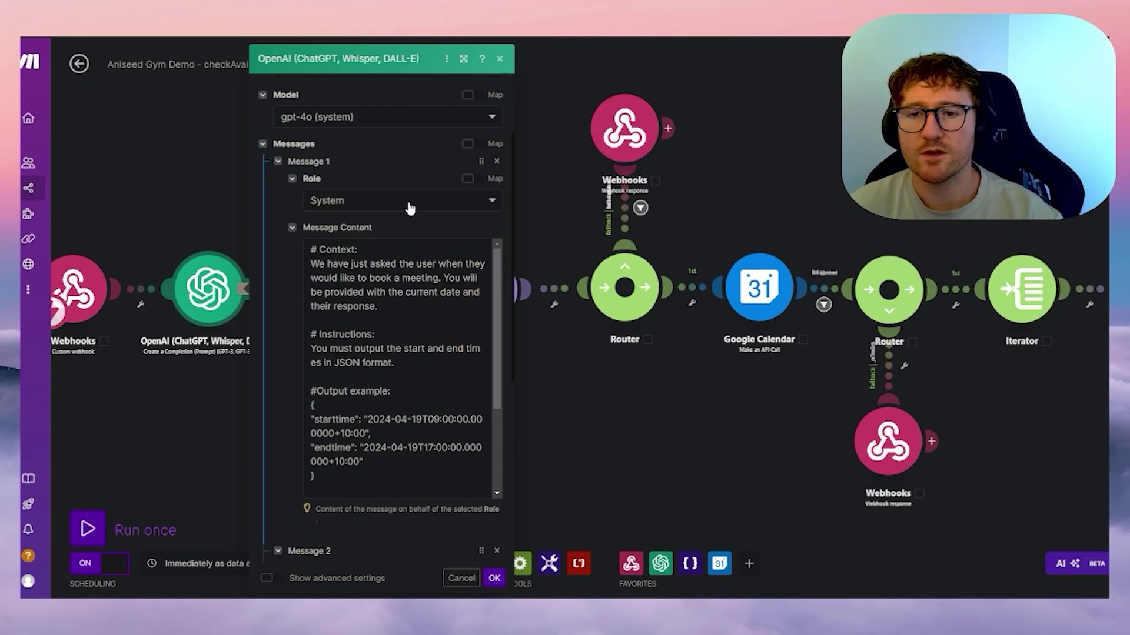
{"action": "scroll", "coordinate": [374, 197], "scroll_direction": "down", "scroll_amount": 2}
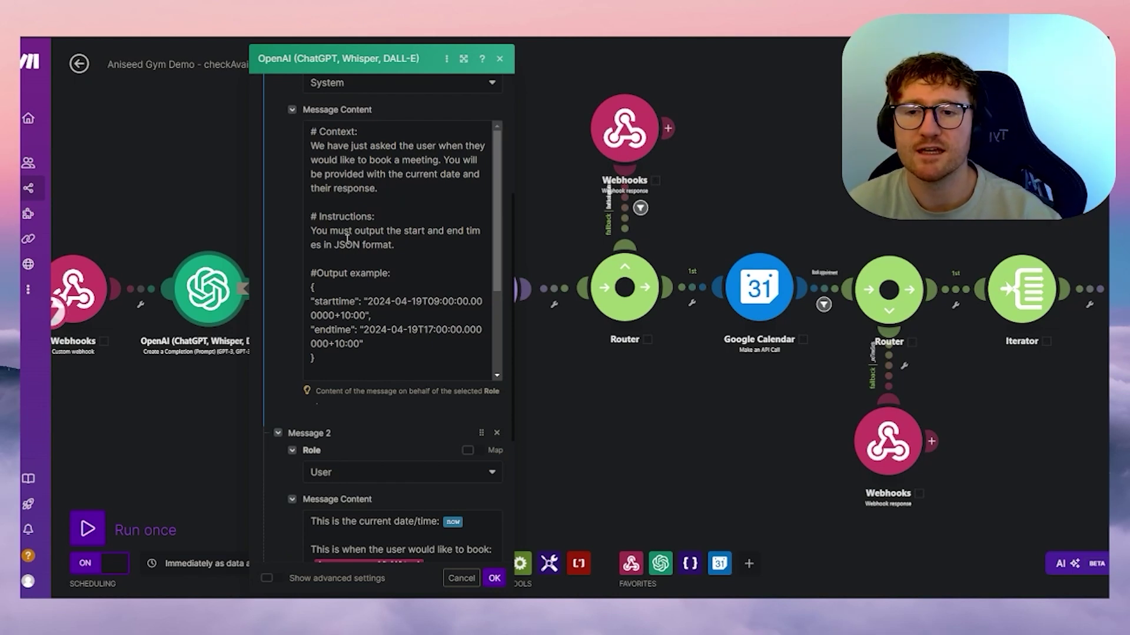
{"action": "scroll", "coordinate": [350, 237], "scroll_direction": "down", "scroll_amount": 3}
{"action": "scroll", "coordinate": [395, 235], "scroll_direction": "up", "scroll_amount": 3}
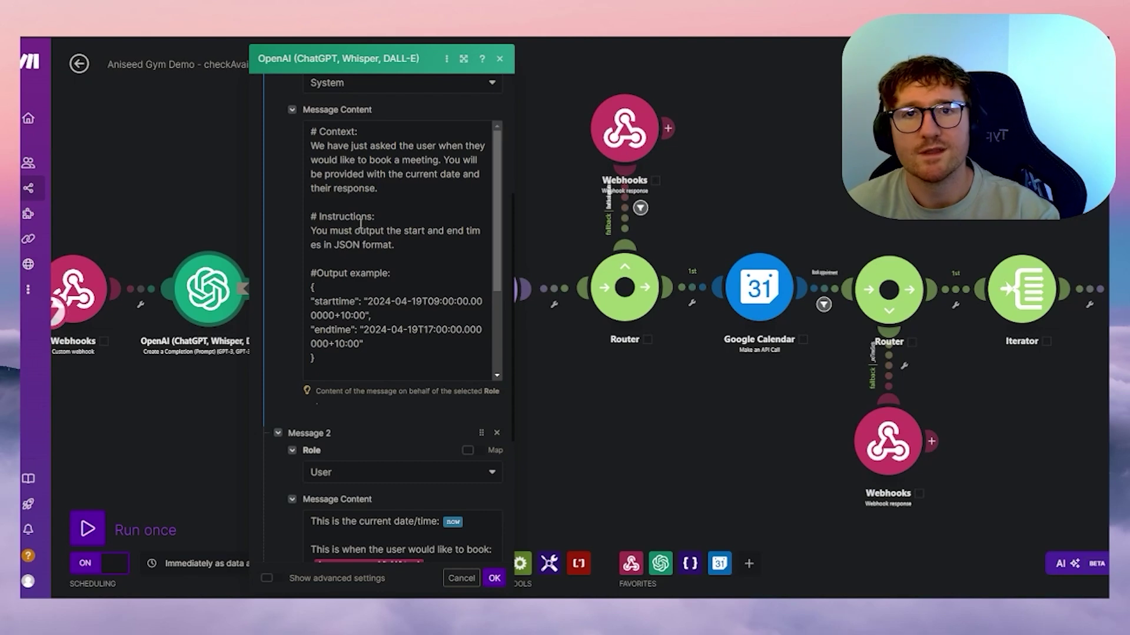
{"action": "scroll", "coordinate": [360, 225], "scroll_direction": "down", "scroll_amount": 2}
{"action": "scroll", "coordinate": [285, 224], "scroll_direction": "down", "scroll_amount": 4}
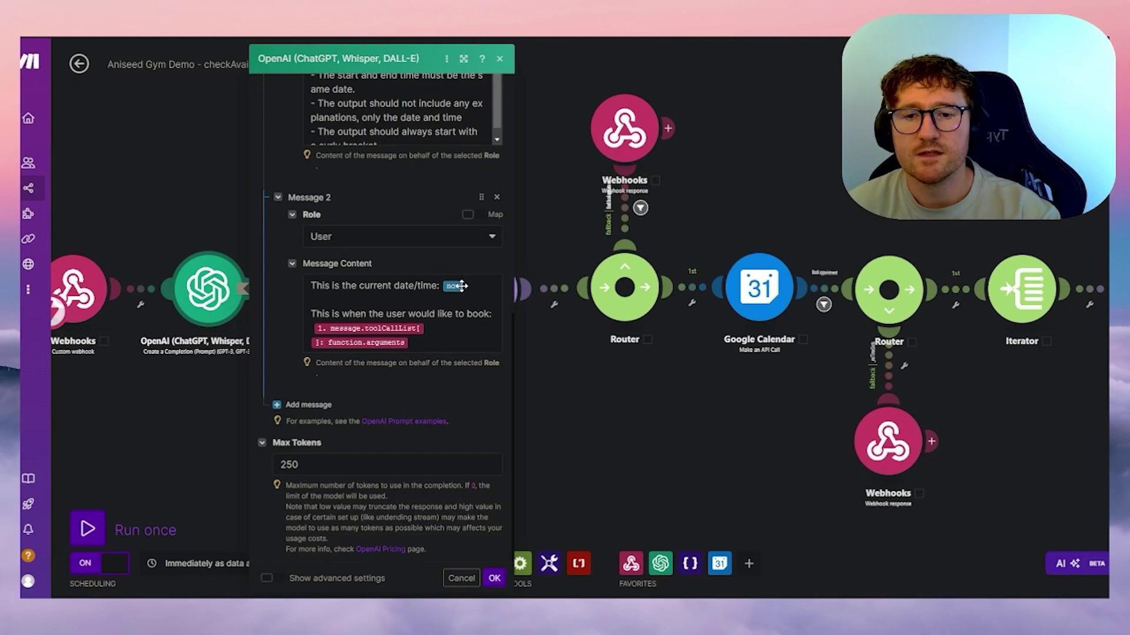
{"action": "left_click_drag", "start_coordinate": [339, 288], "coordinate": [424, 286]}
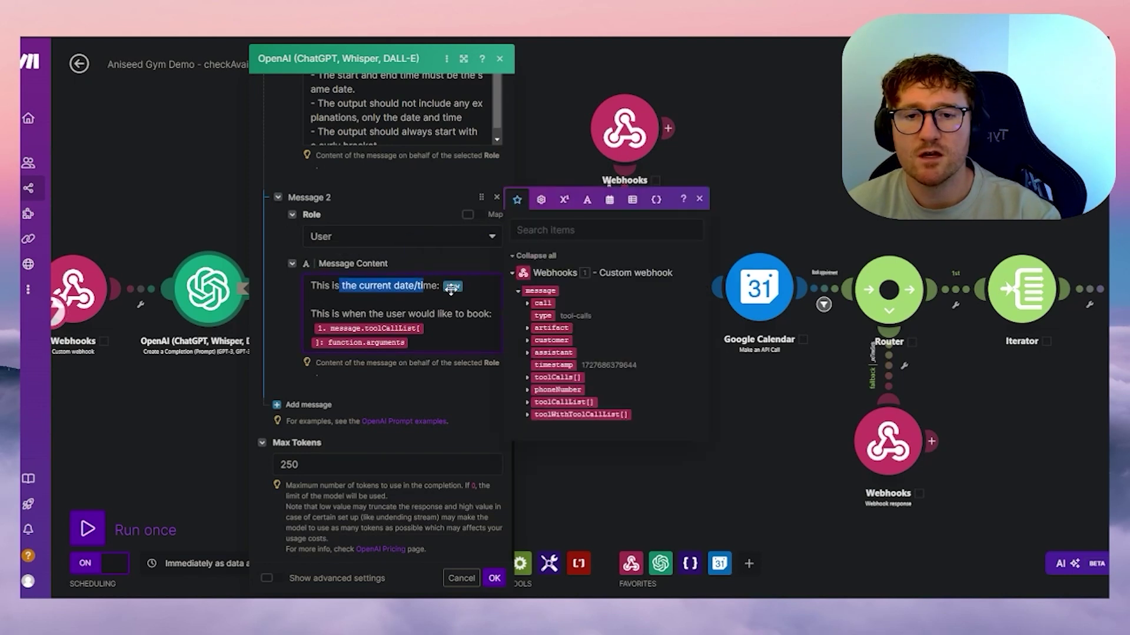
- Glance at the Date and time functions, then expand the webhook's toolCallList[] > function item
{"action": "left_click", "coordinate": [452, 288]}
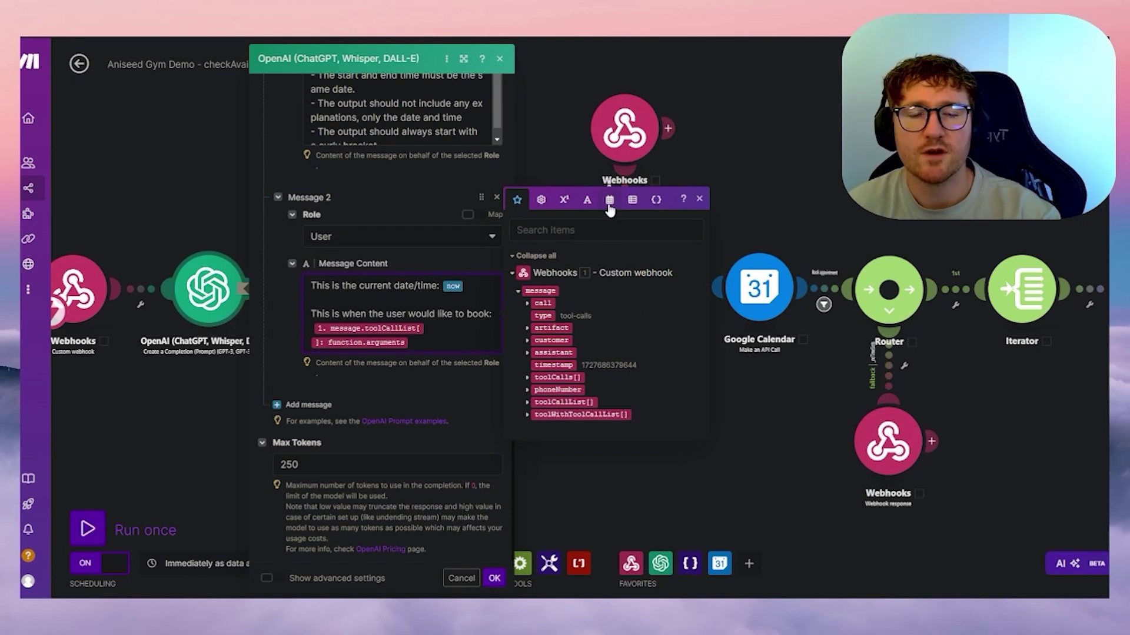
{"action": "left_click", "coordinate": [610, 200]}
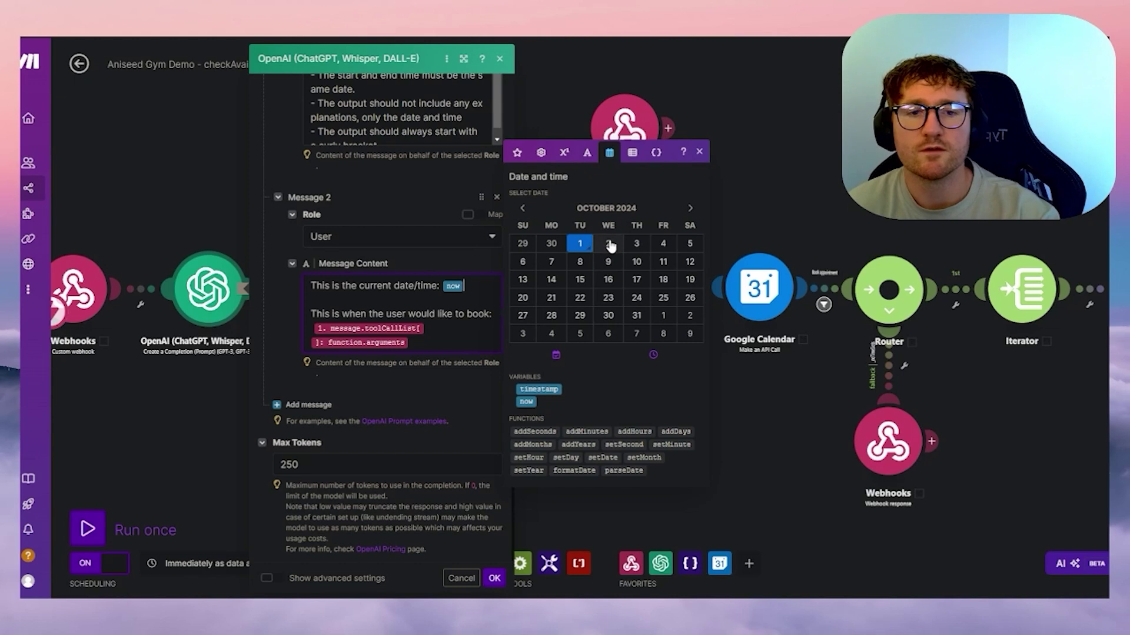
{"action": "left_click", "coordinate": [699, 151]}
{"action": "left_click", "coordinate": [437, 323]}
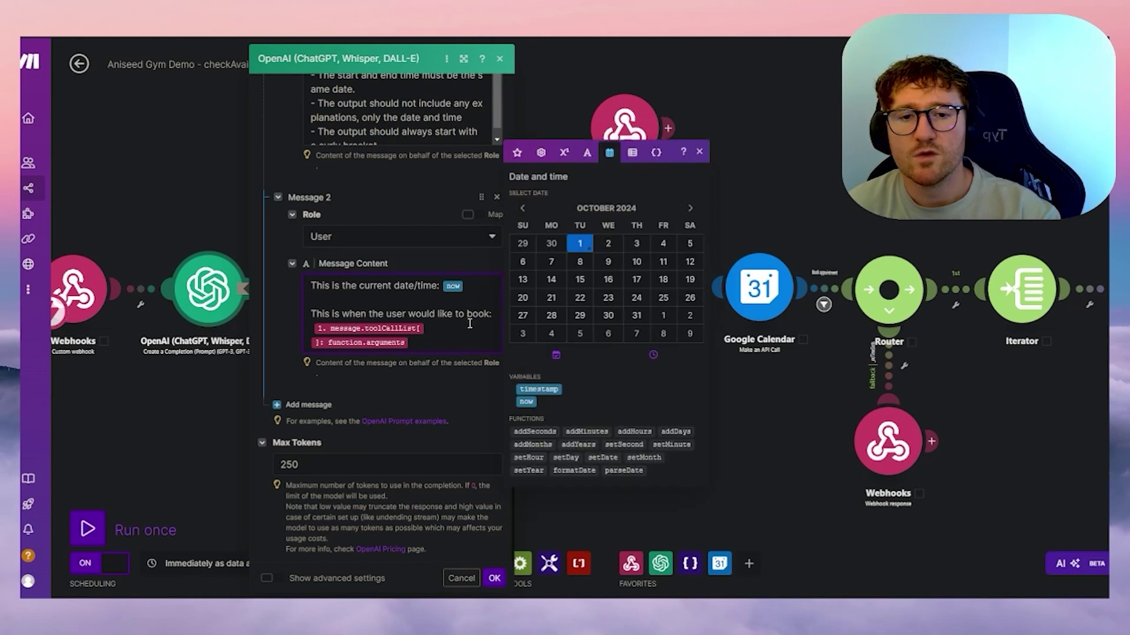
{"action": "left_click", "coordinate": [517, 156]}
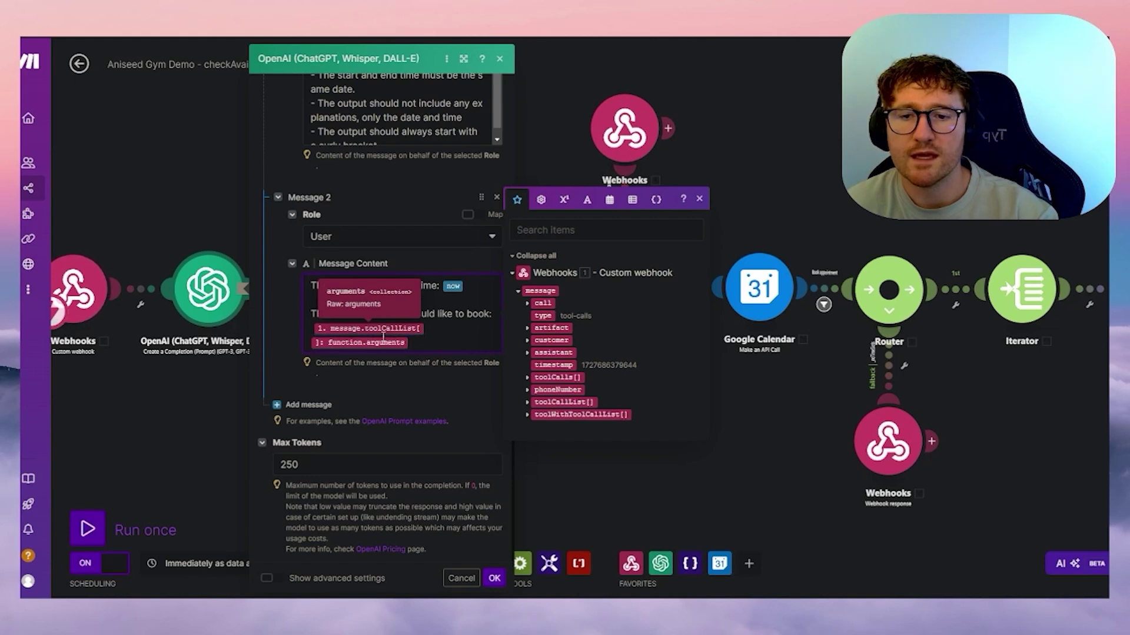
{"action": "left_click", "coordinate": [528, 403]}
{"action": "left_click", "coordinate": [533, 420]}
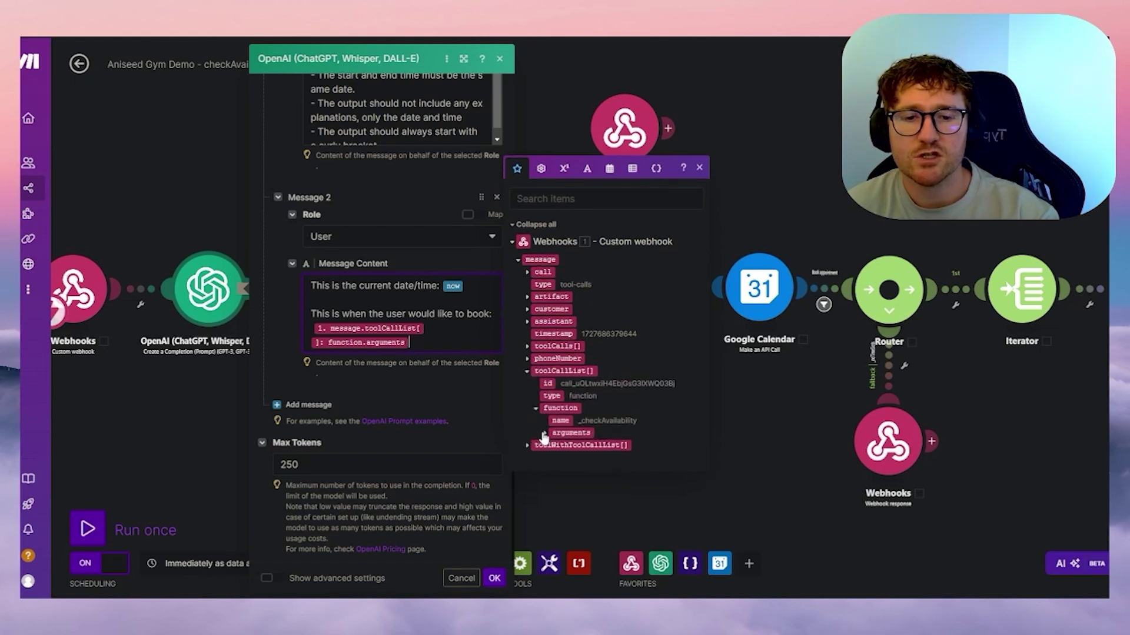
- Expand function arguments, then insert and remove _dateAndTime so the whole arguments stay mapped
{"action": "left_click", "coordinate": [544, 433]}
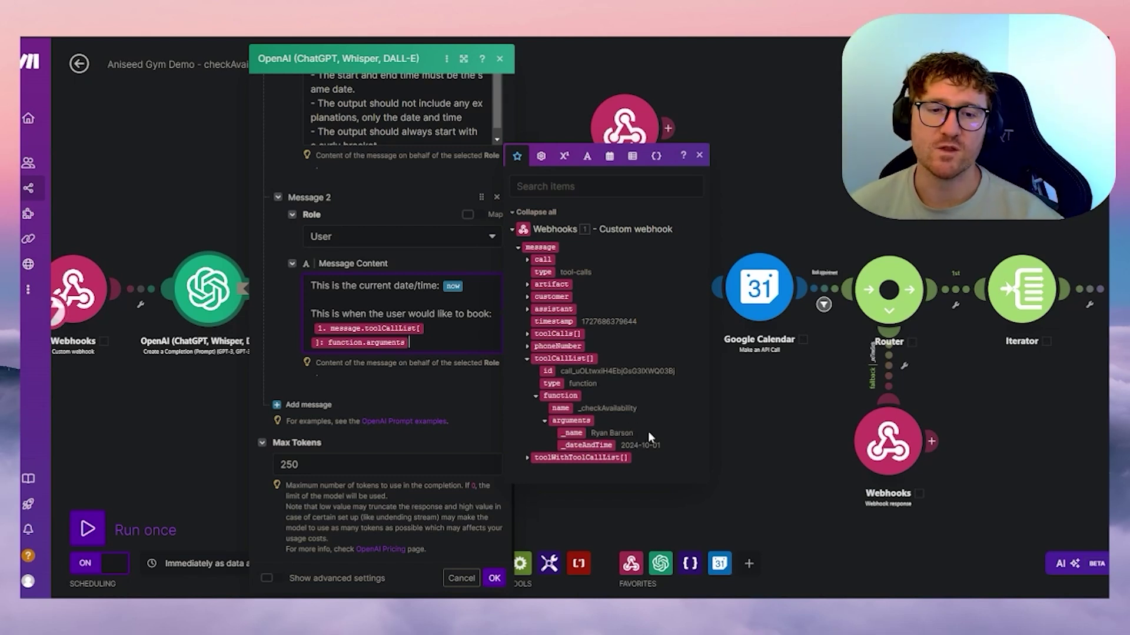
{"action": "left_click", "coordinate": [699, 154]}
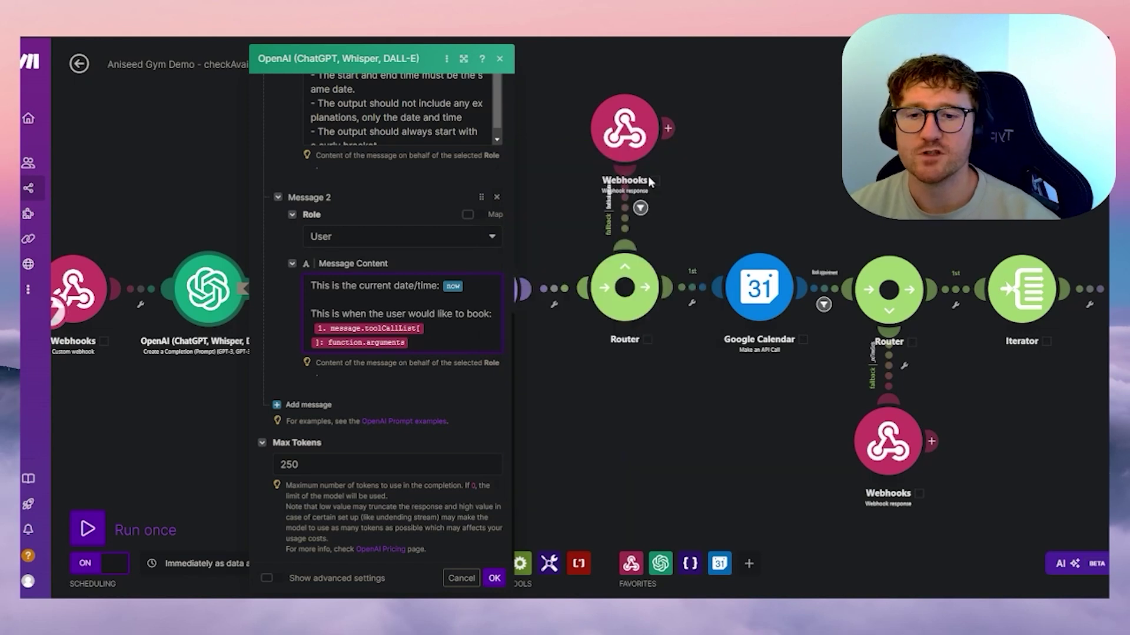
{"action": "left_click", "coordinate": [424, 344]}
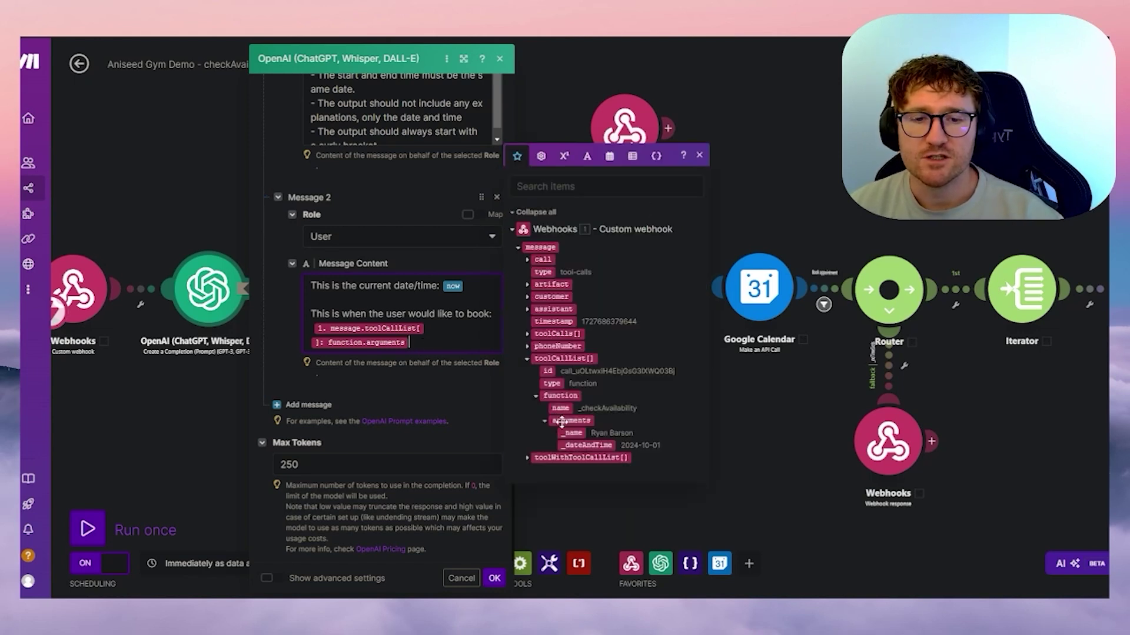
{"action": "left_click", "coordinate": [566, 446]}
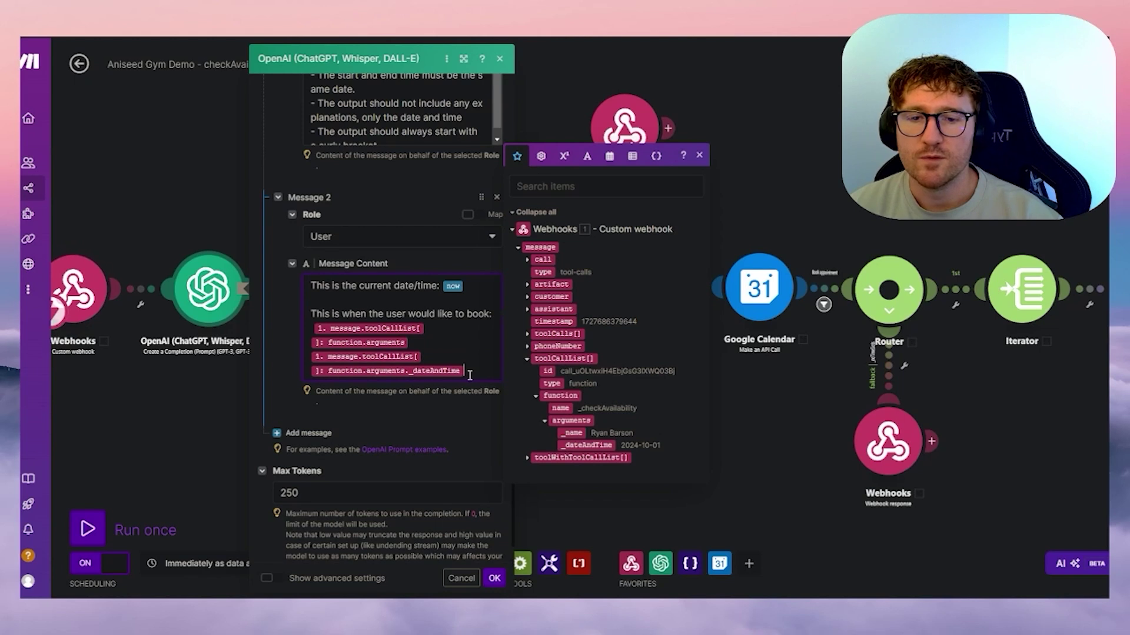
{"action": "key", "text": "BackSpace"}
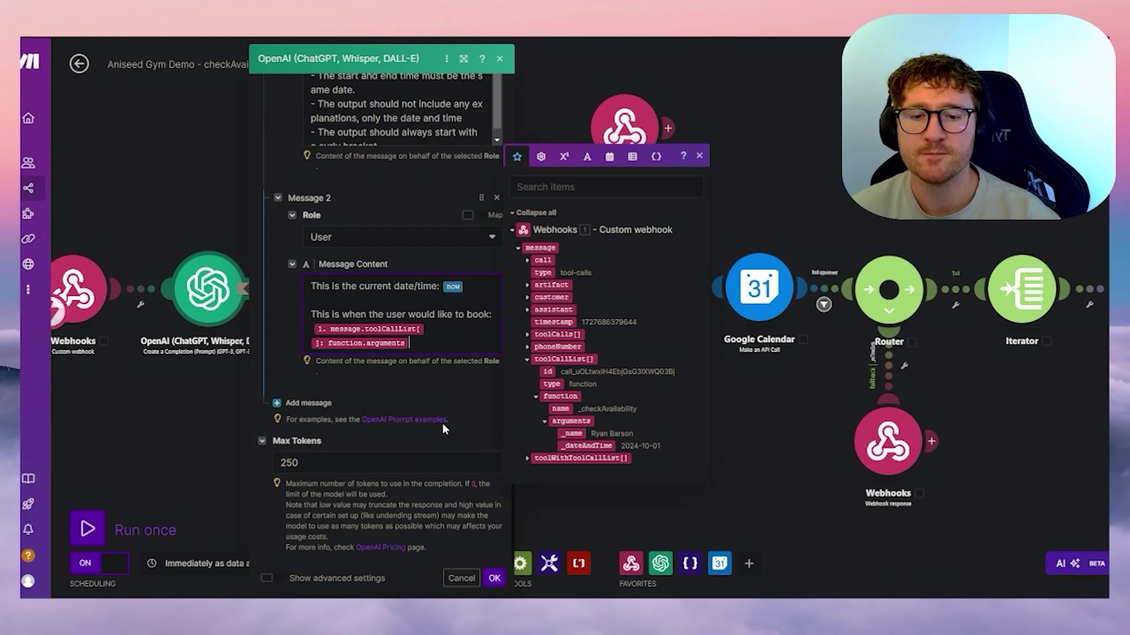
- Close the mapping panel and return to the top of the OpenAI module settings
{"action": "scroll", "coordinate": [443, 422], "scroll_direction": "up", "scroll_amount": 4}
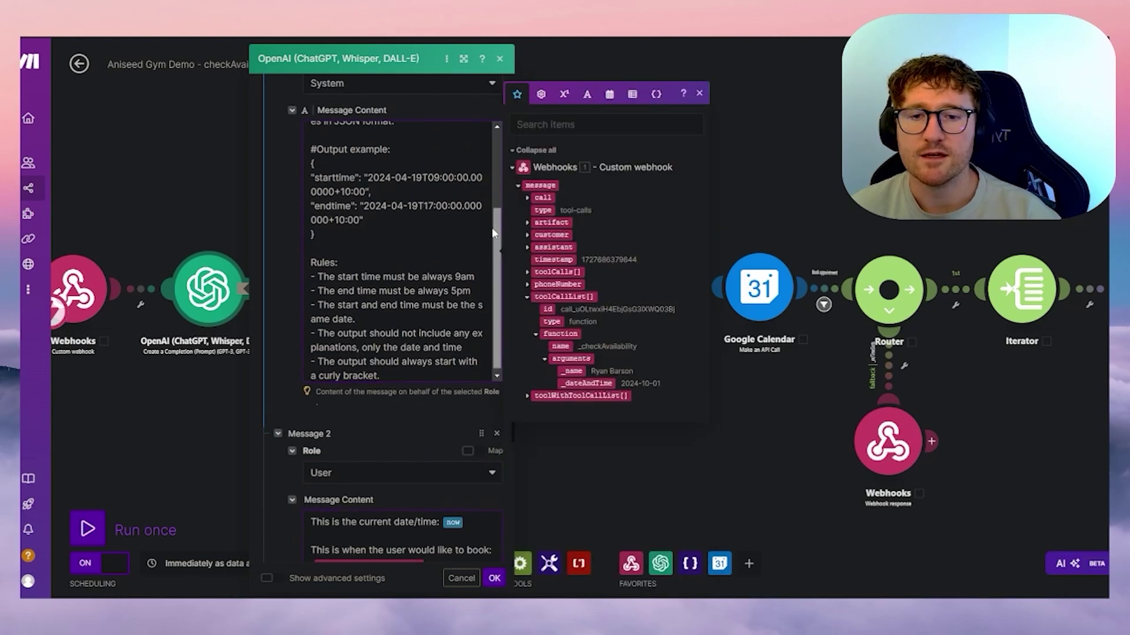
{"action": "scroll", "coordinate": [494, 236], "scroll_direction": "up", "scroll_amount": 4}
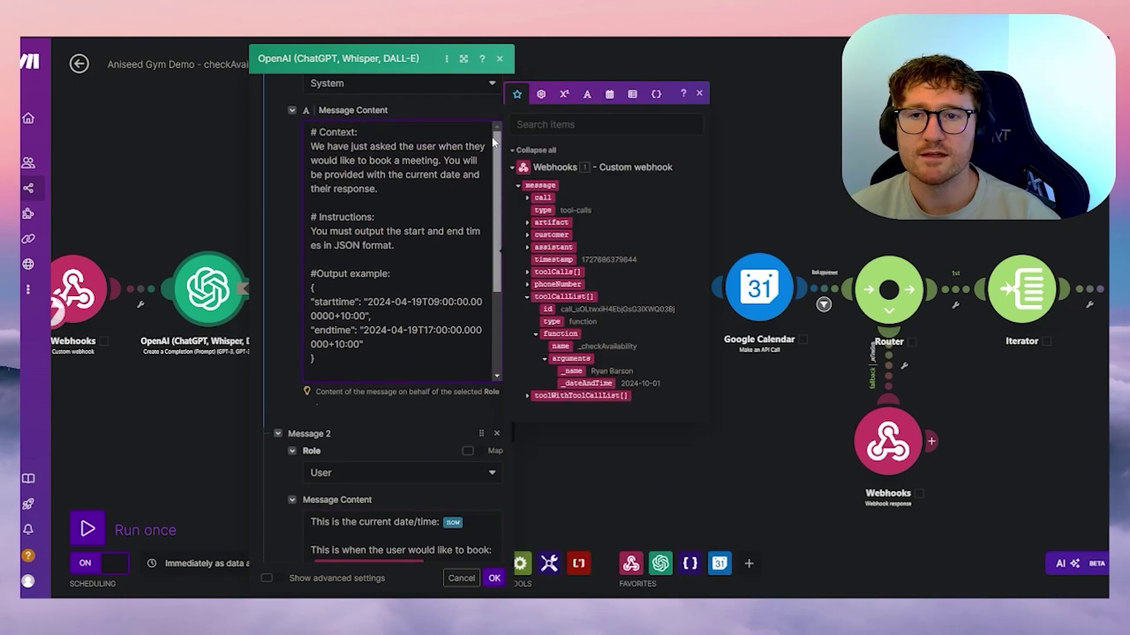
{"action": "left_click", "coordinate": [432, 396]}
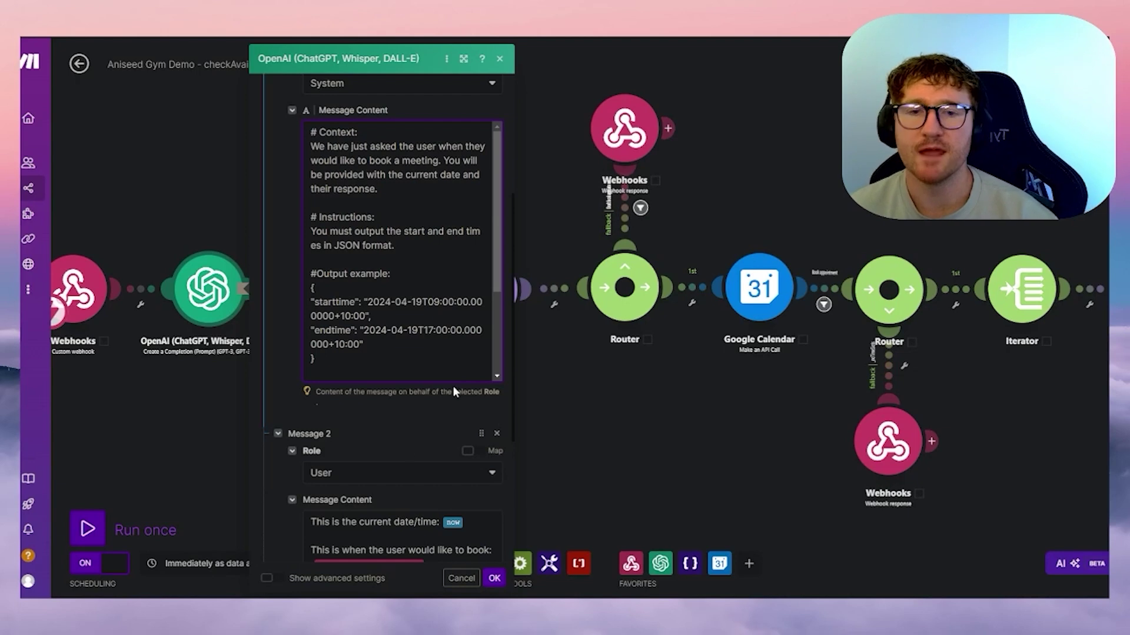
{"action": "scroll", "coordinate": [448, 160], "scroll_direction": "up", "scroll_amount": 5}
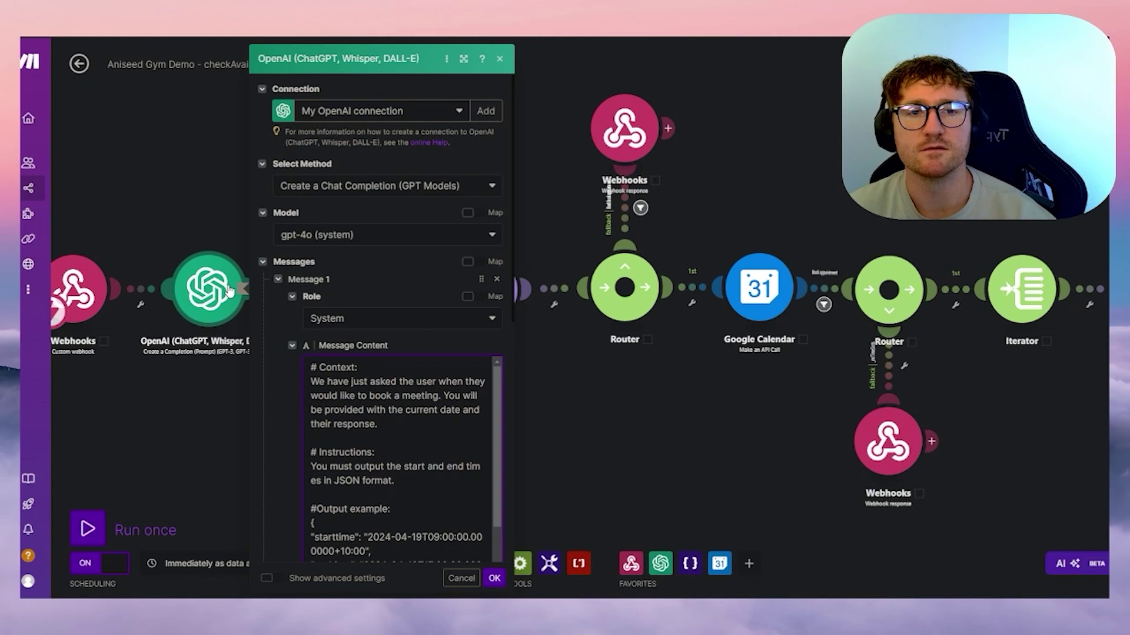
- Save the OpenAI module, reopen it to recheck the prompt, and close it again
{"action": "left_click", "coordinate": [493, 579]}
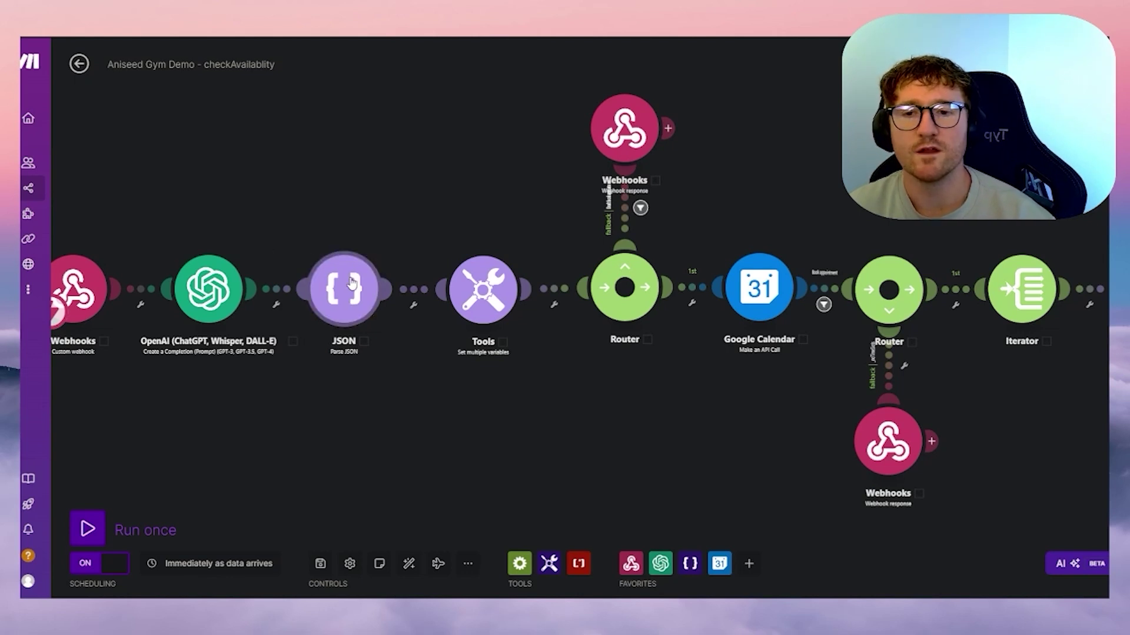
{"action": "left_click", "coordinate": [213, 290]}
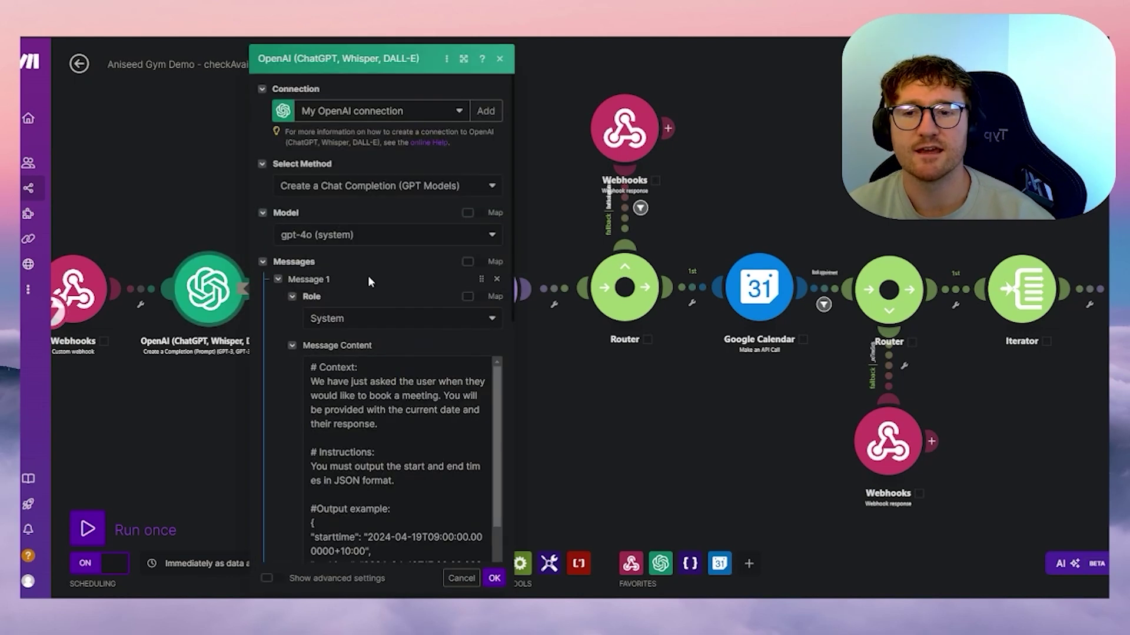
{"action": "scroll", "coordinate": [391, 295], "scroll_direction": "down", "scroll_amount": 2}
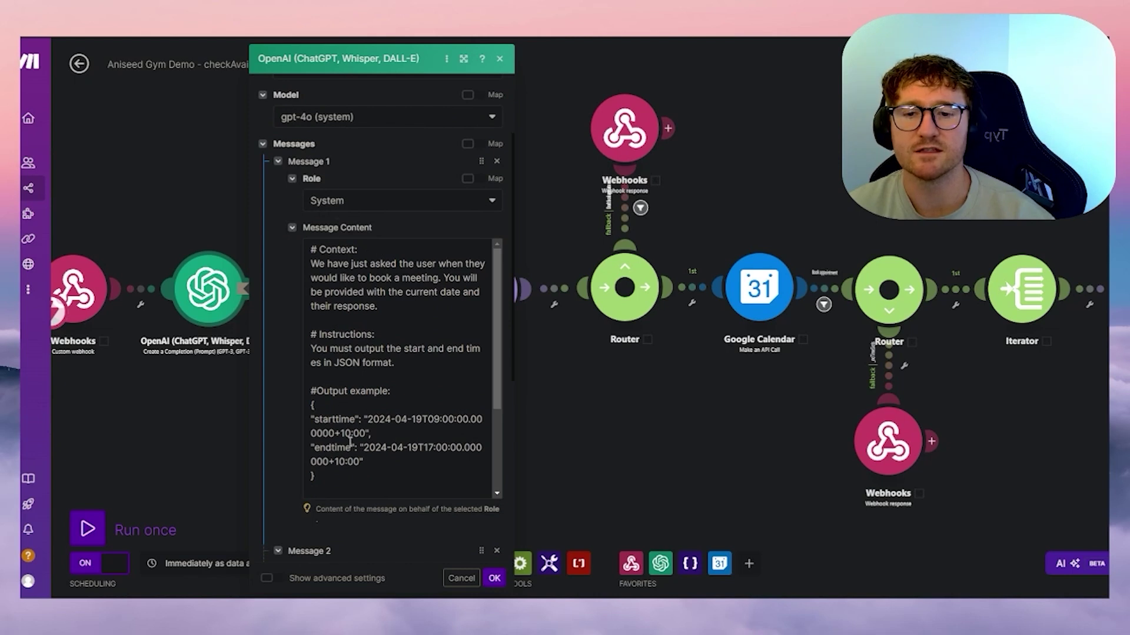
{"action": "scroll", "coordinate": [351, 438], "scroll_direction": "down", "scroll_amount": 2}
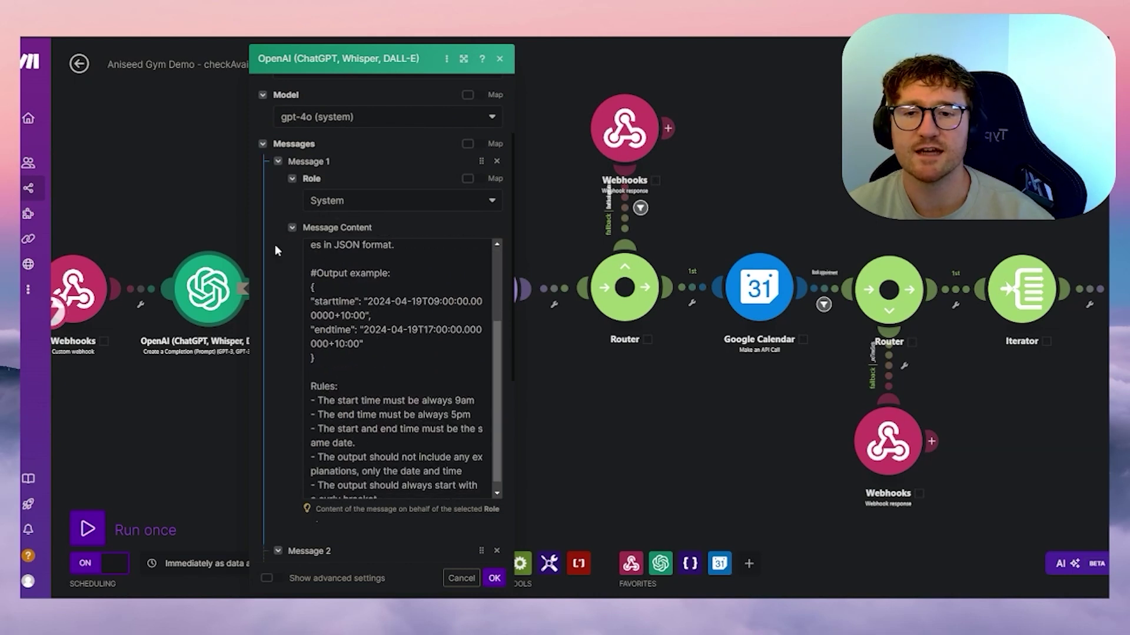
{"action": "left_click", "coordinate": [202, 202]}
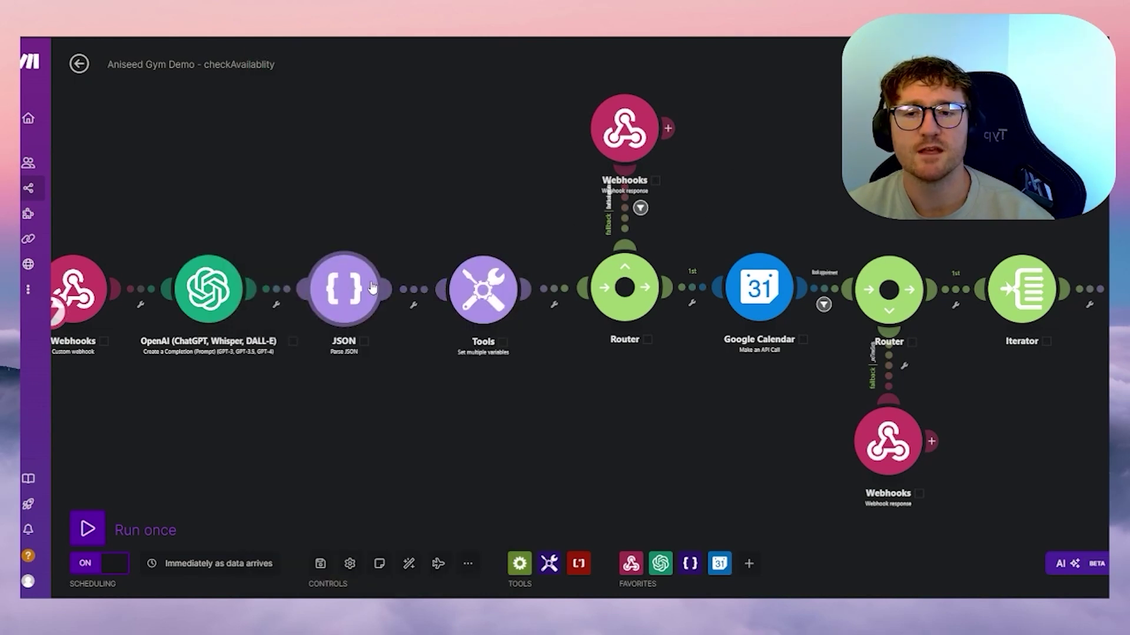
- Open the JSON module and review the Aniseed Gym data structure in its editor
{"action": "left_click", "coordinate": [363, 305]}
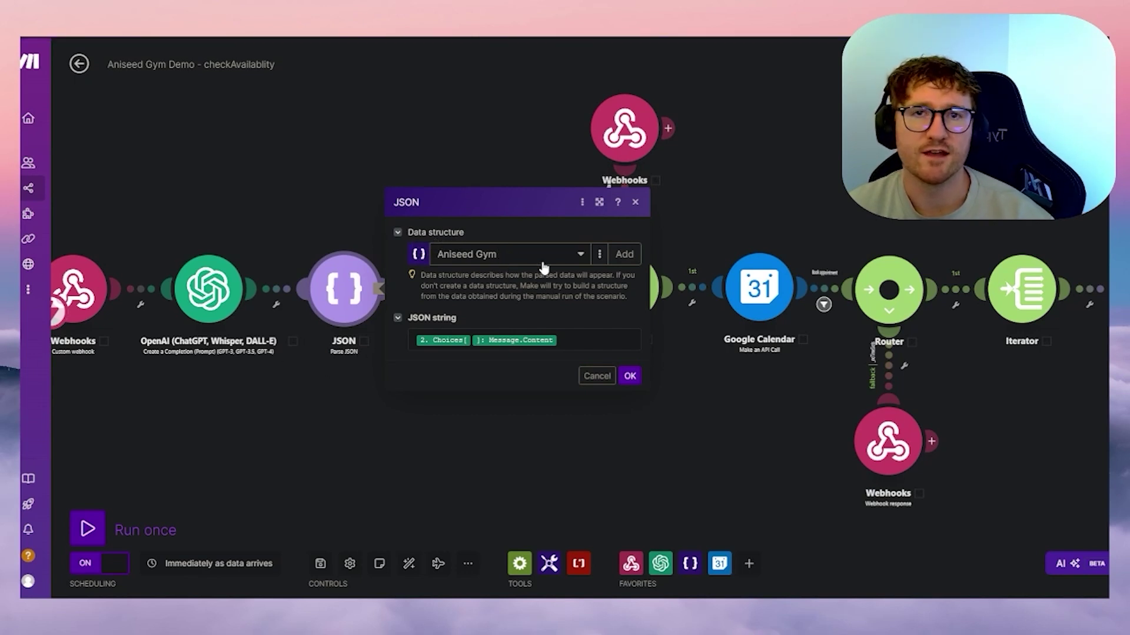
{"action": "left_click", "coordinate": [599, 254]}
{"action": "left_click", "coordinate": [588, 278]}
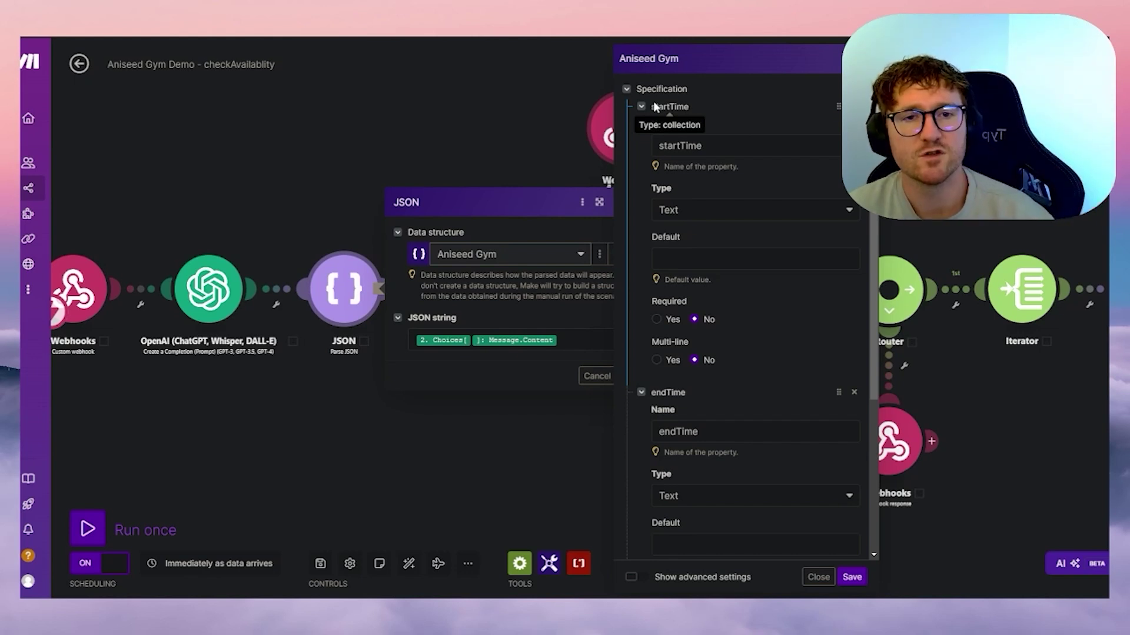
{"action": "scroll", "coordinate": [708, 410], "scroll_direction": "down", "scroll_amount": 2}
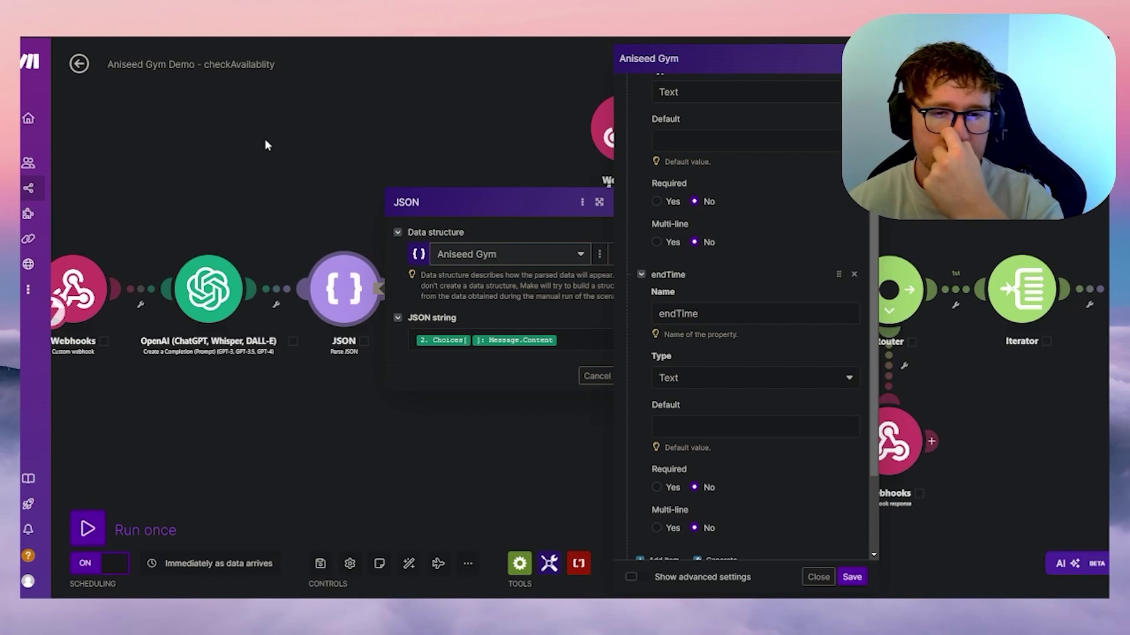
{"action": "scroll", "coordinate": [750, 302], "scroll_direction": "up", "scroll_amount": 2}
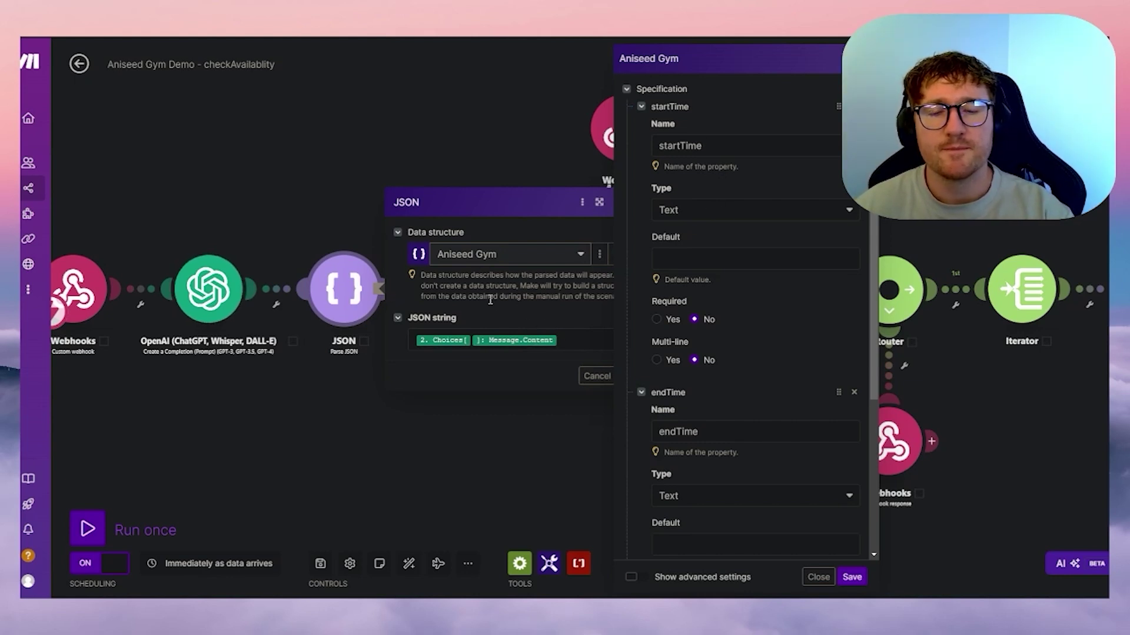
{"action": "left_click", "coordinate": [583, 341]}
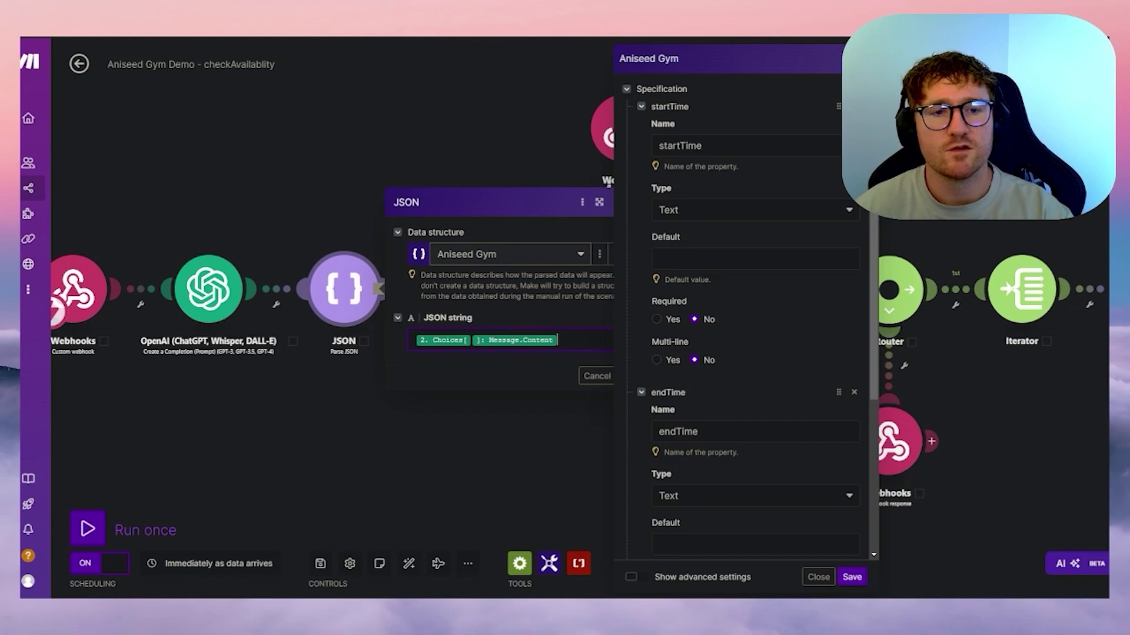
{"action": "scroll", "coordinate": [740, 359], "scroll_direction": "down", "scroll_amount": 4}
{"action": "scroll", "coordinate": [729, 329], "scroll_direction": "up", "scroll_amount": 4}
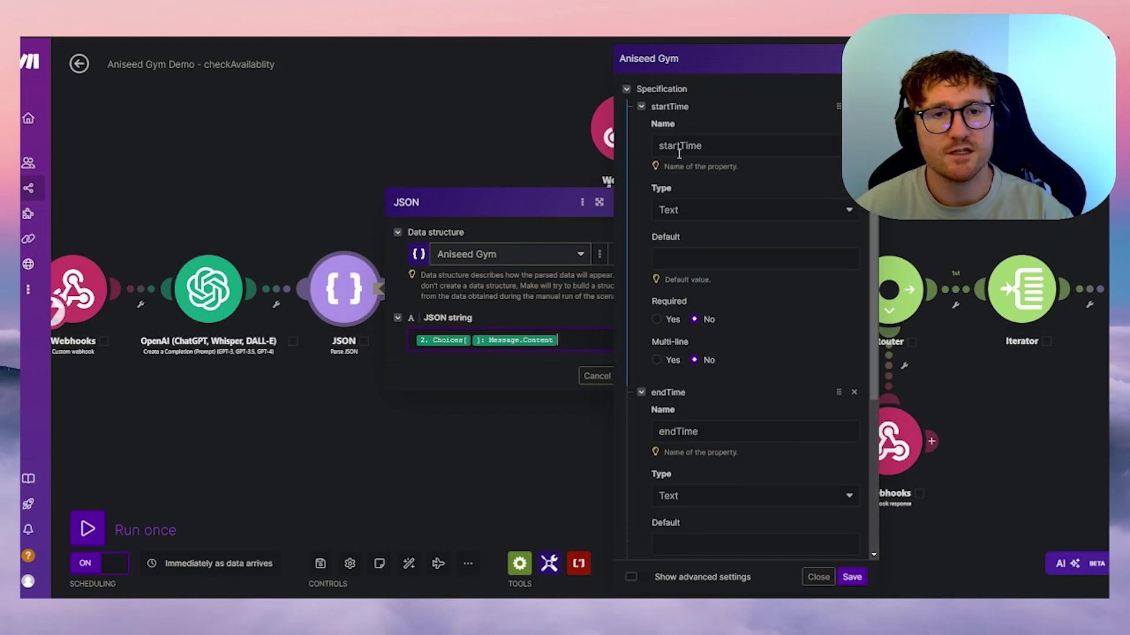
{"action": "scroll", "coordinate": [679, 154], "scroll_direction": "down", "scroll_amount": 4}
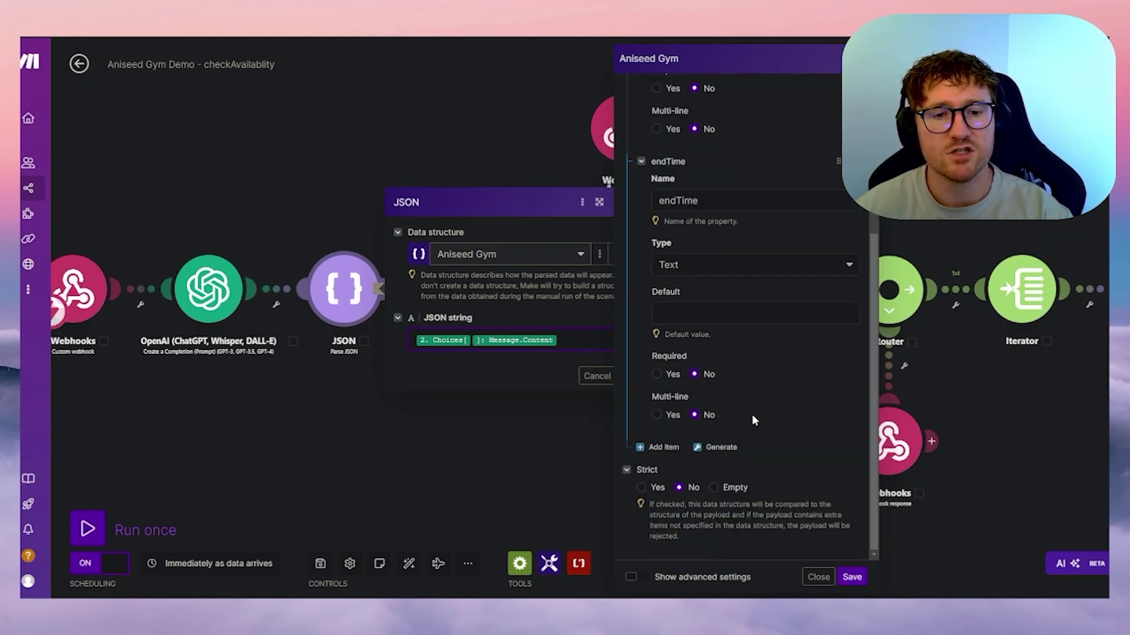
{"action": "left_click", "coordinate": [852, 577]}
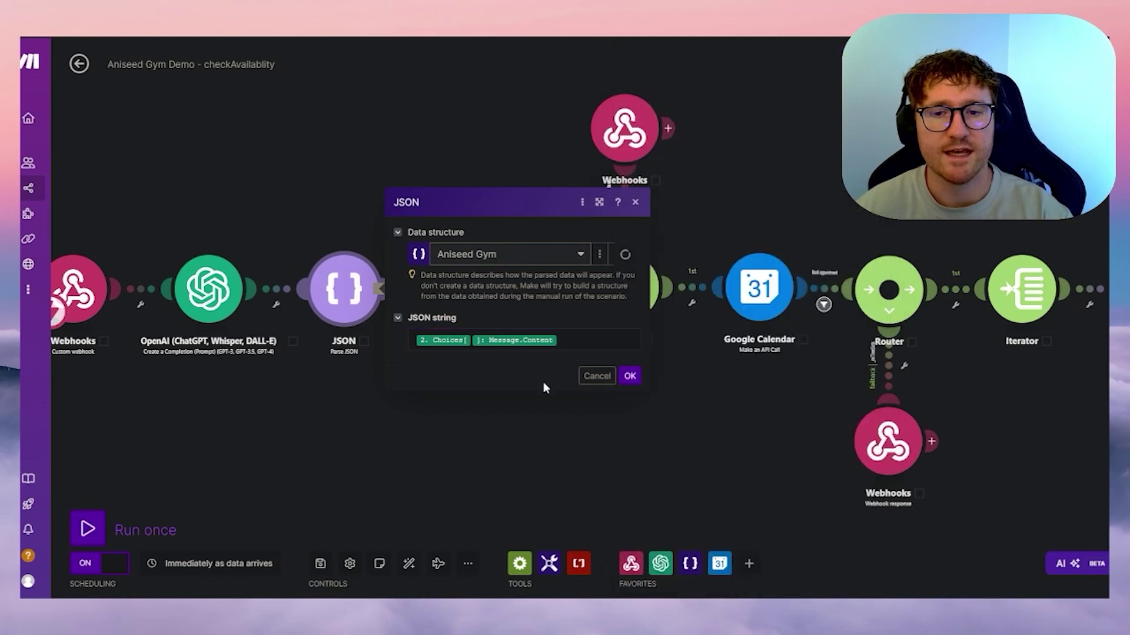
- Map OpenAI's Choices[] Message Content into the JSON string and confirm the module
{"action": "left_click", "coordinate": [579, 346]}
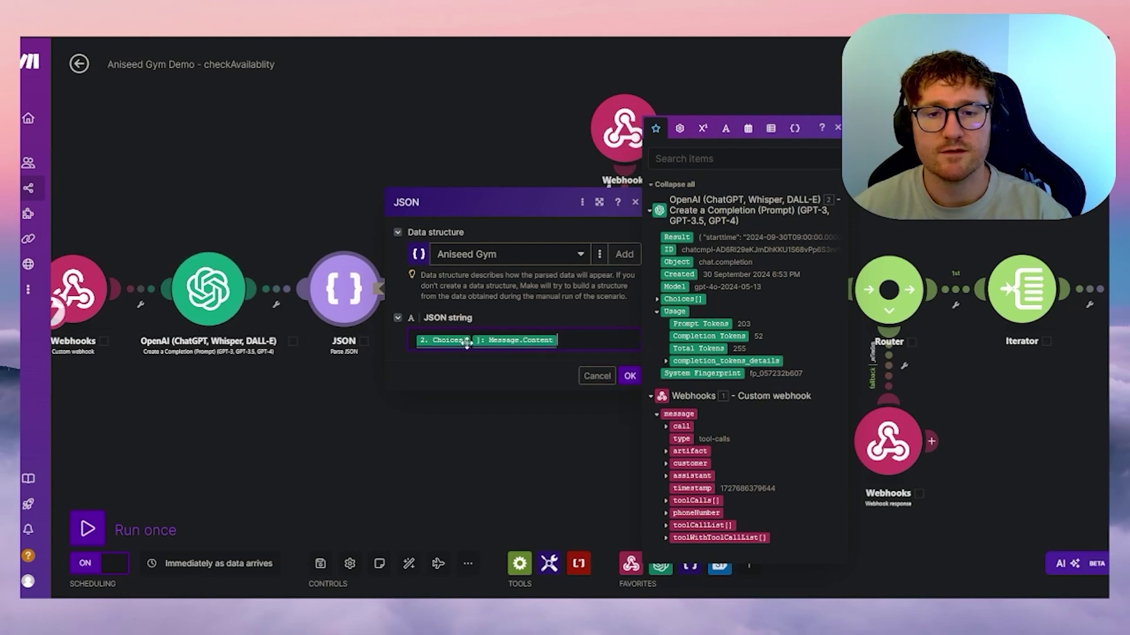
{"action": "left_click", "coordinate": [657, 299]}
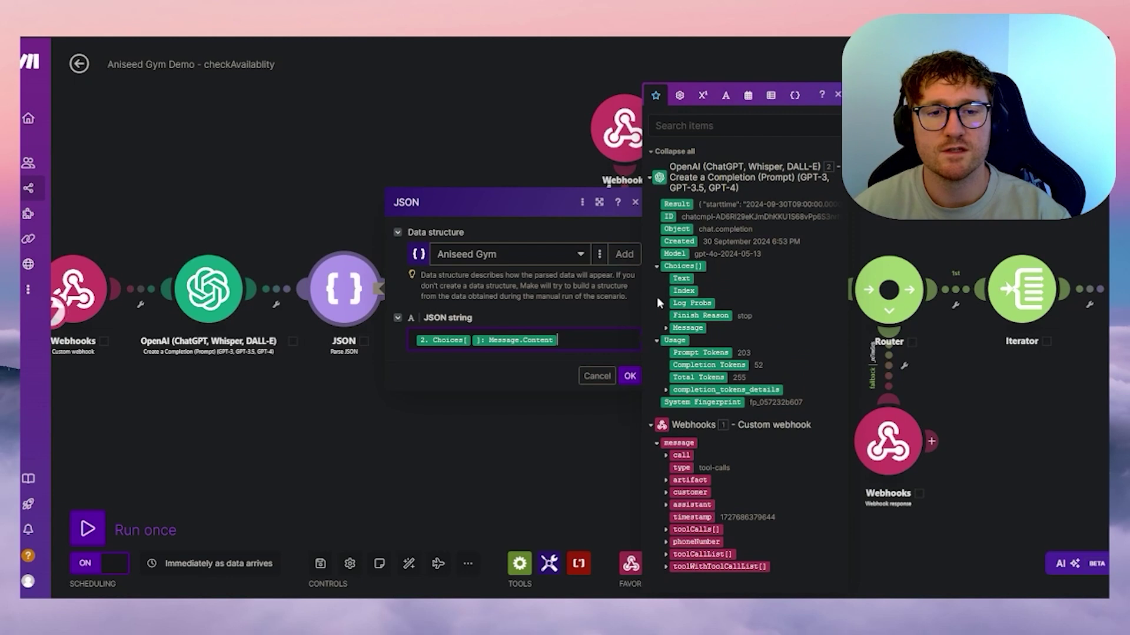
{"action": "left_click", "coordinate": [667, 331]}
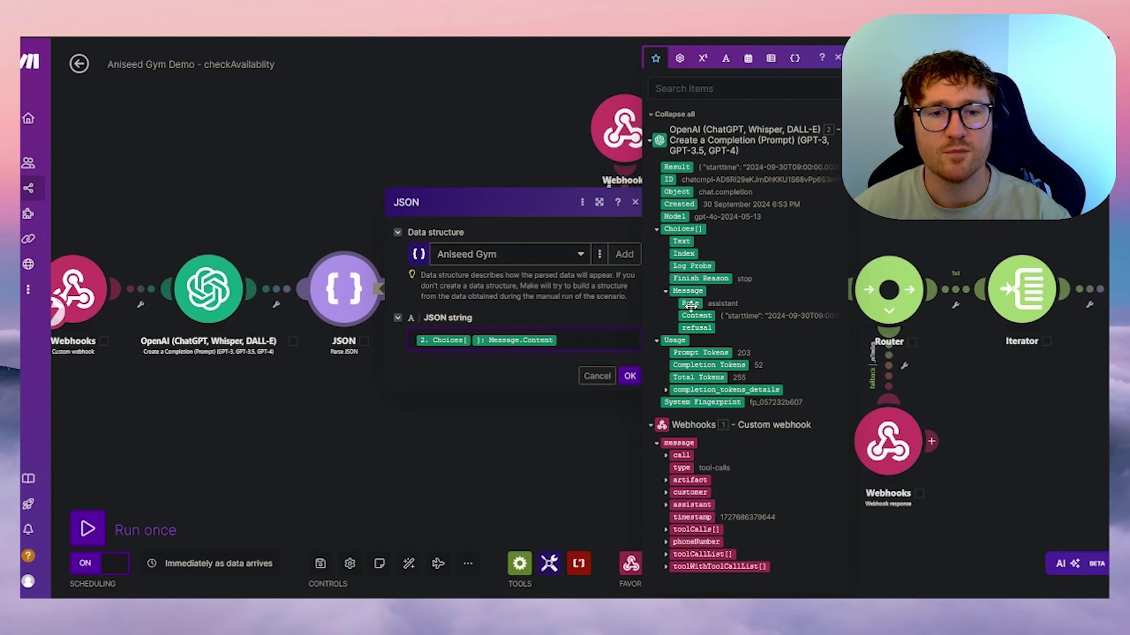
{"action": "left_click", "coordinate": [630, 377]}
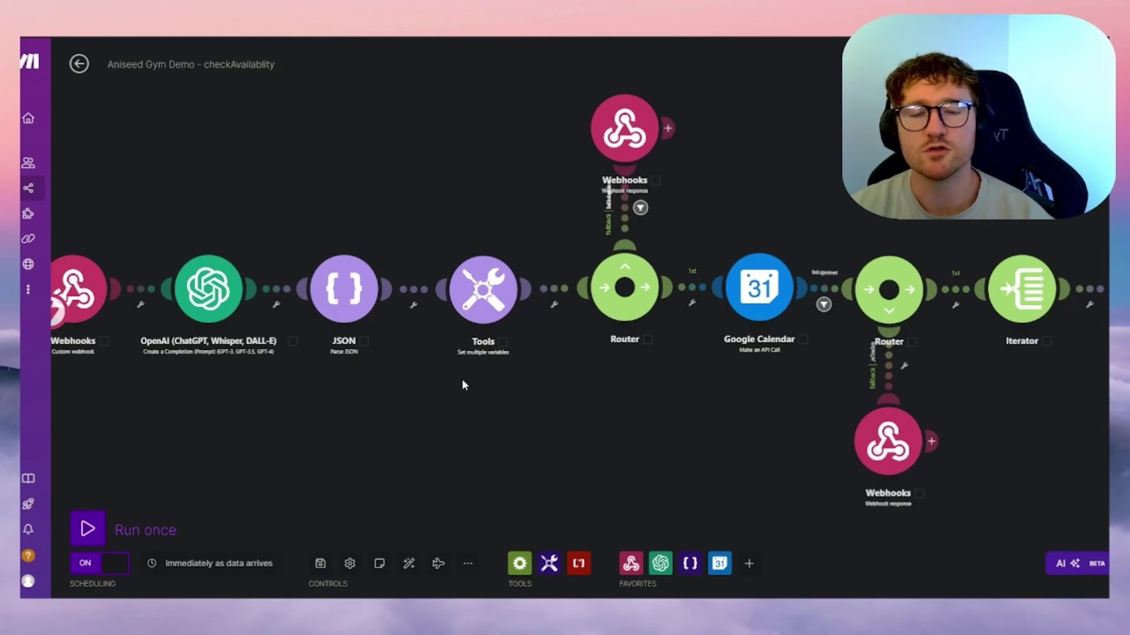
- Open the Tools module and edit _dayOfWeek's value, removing an extra formatDate function
{"action": "left_click", "coordinate": [473, 305]}
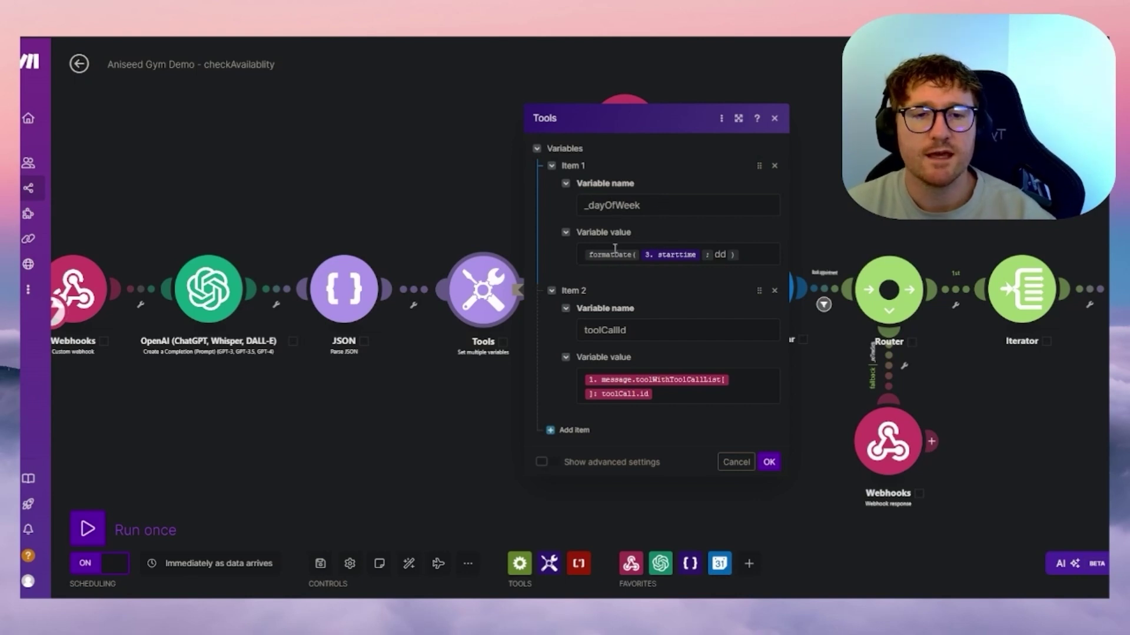
{"action": "left_click", "coordinate": [669, 254]}
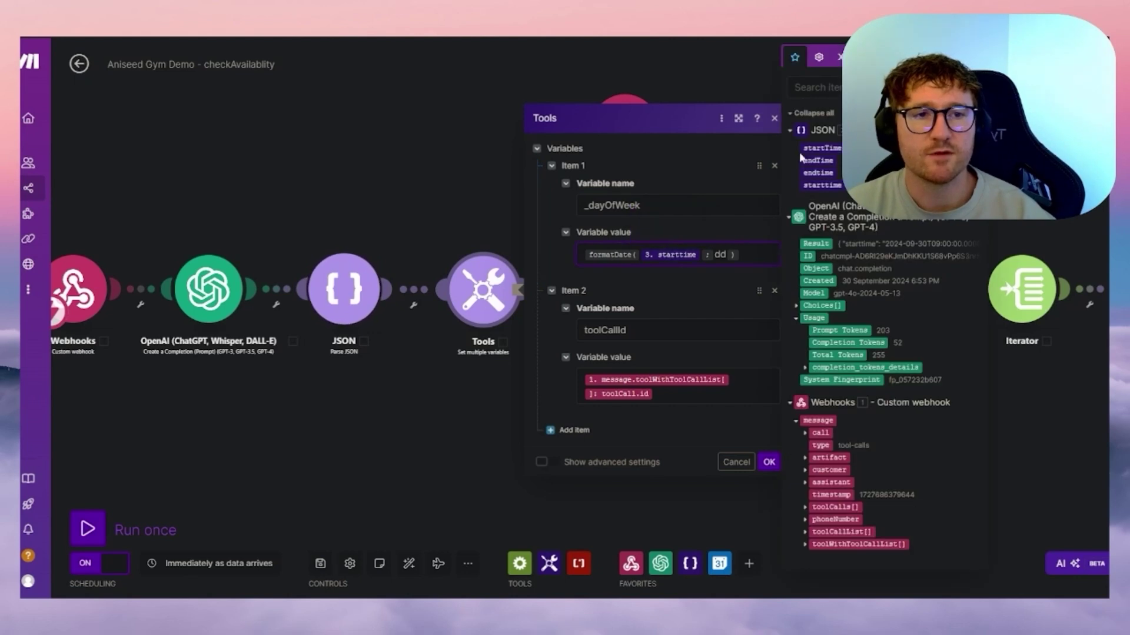
{"action": "left_click", "coordinate": [736, 277]}
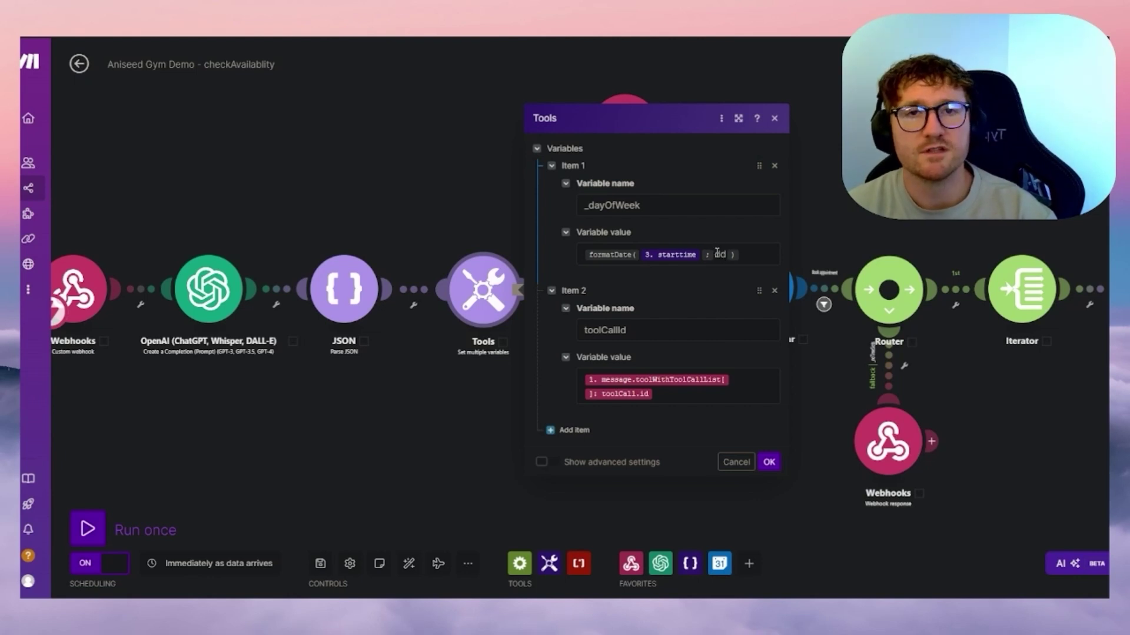
{"action": "left_click", "coordinate": [758, 257]}
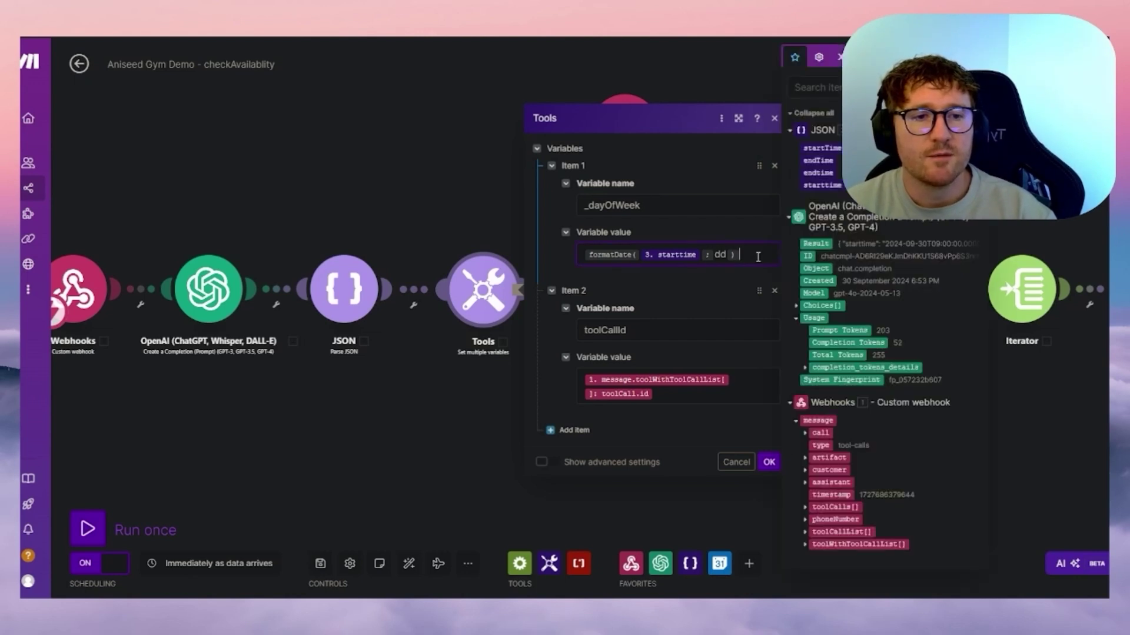
{"action": "left_click", "coordinate": [891, 57]}
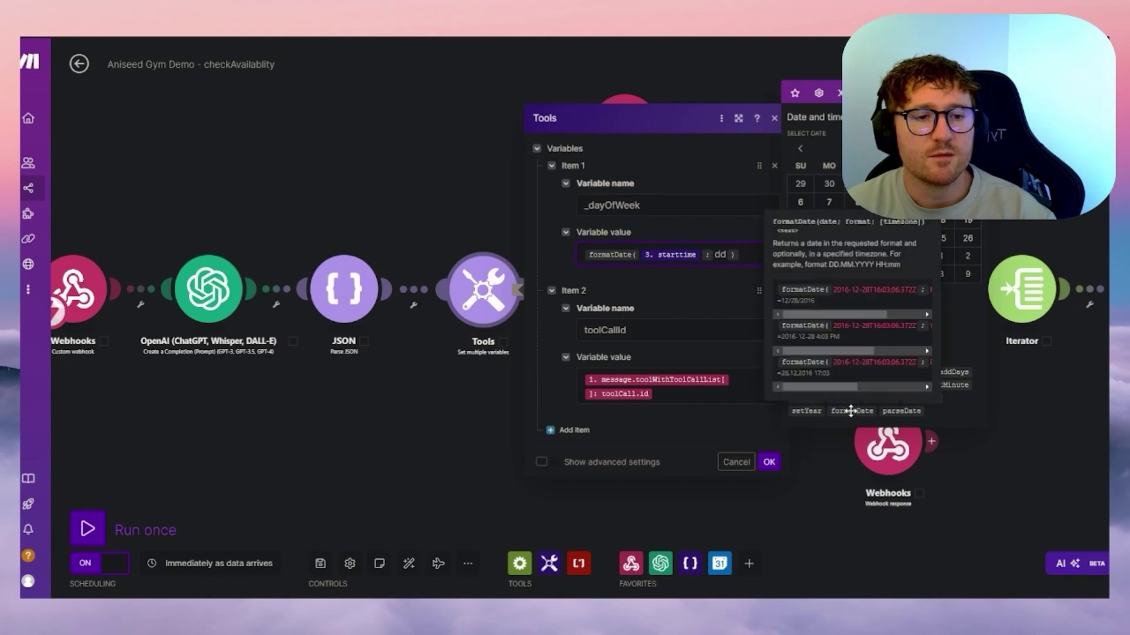
{"action": "left_click", "coordinate": [851, 411]}
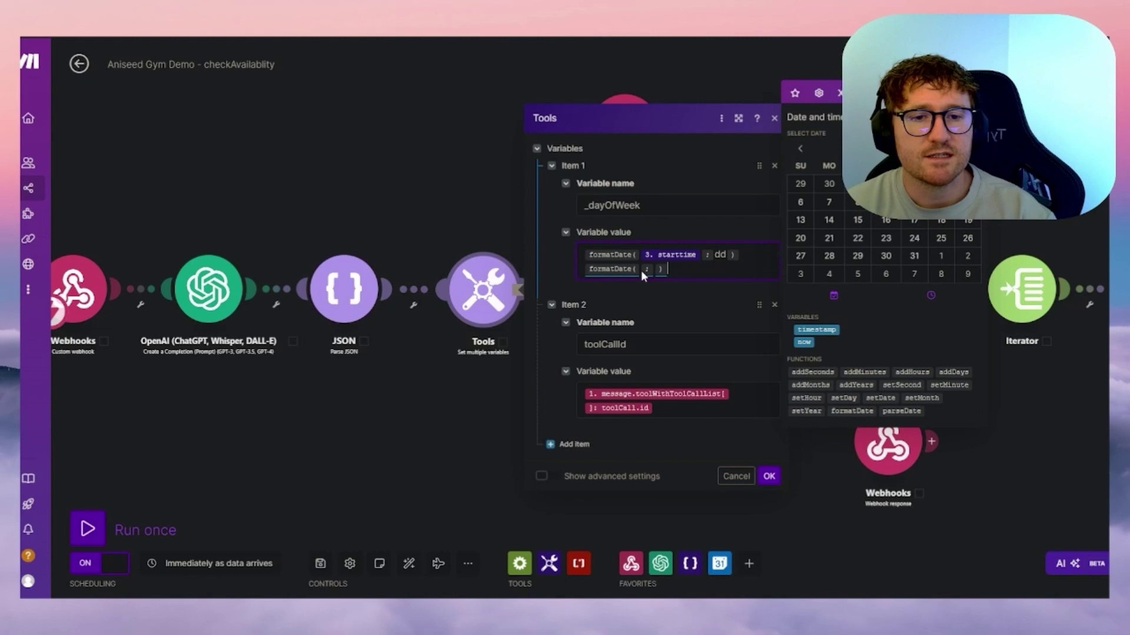
{"action": "left_click_drag", "start_coordinate": [668, 254], "coordinate": [641, 273]}
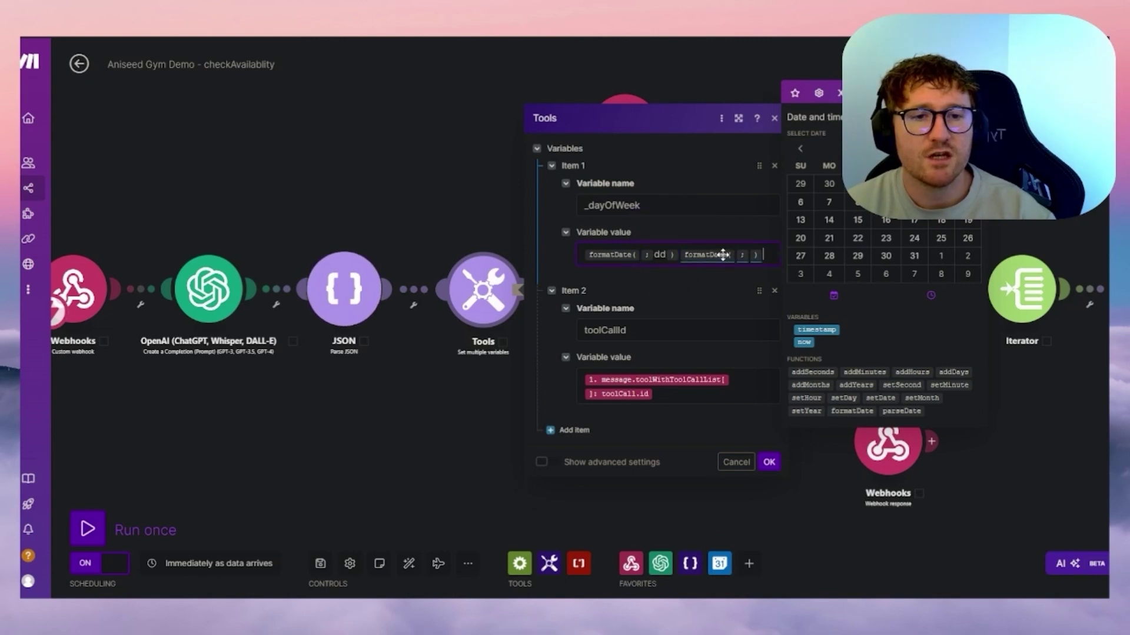
{"action": "key", "text": "BackSpace"}
{"action": "key", "text": "BackSpace"}
- Clear _dayOfWeek's formula and insert a fresh, empty formatDate function
{"action": "left_click", "coordinate": [641, 254]}
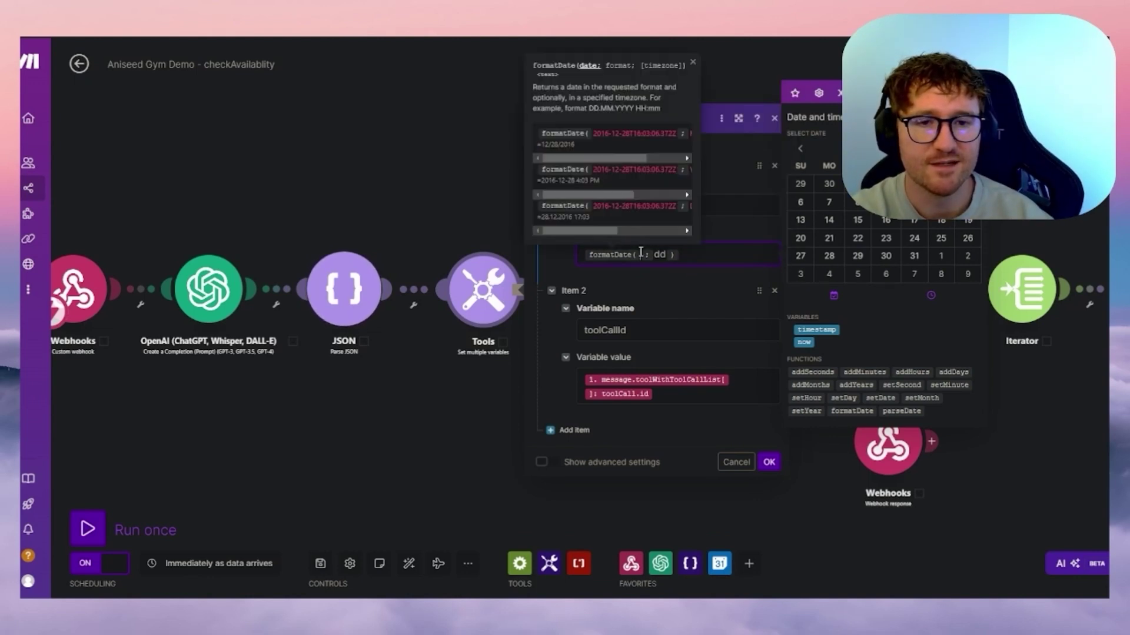
{"action": "key", "text": "Delete"}
{"action": "key", "text": "Delete"}
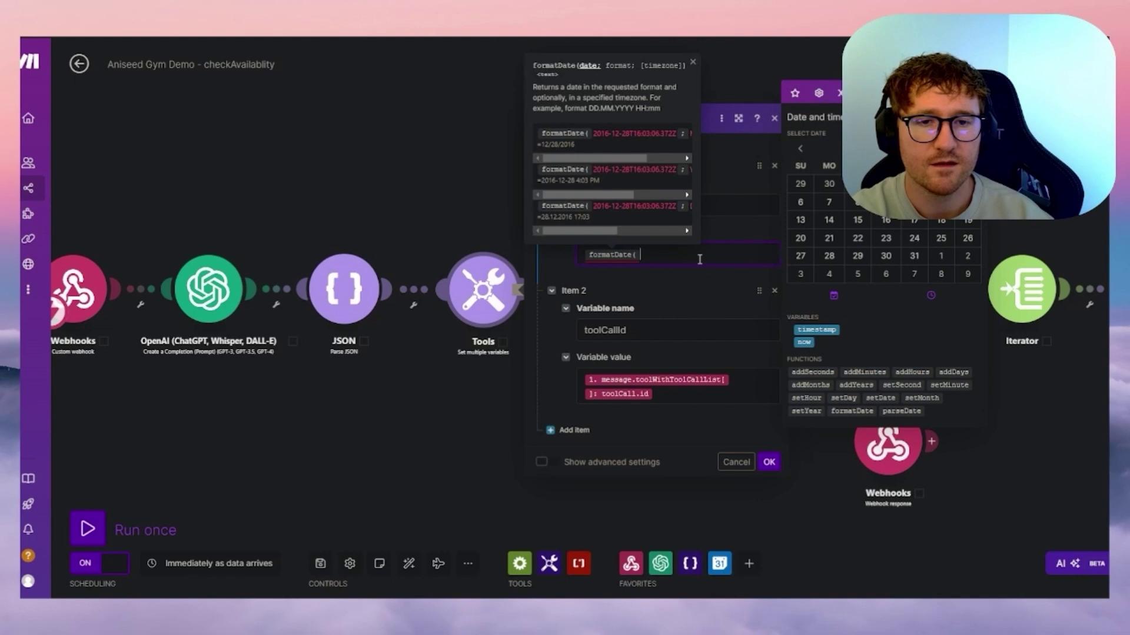
{"action": "key", "text": "BackSpace"}
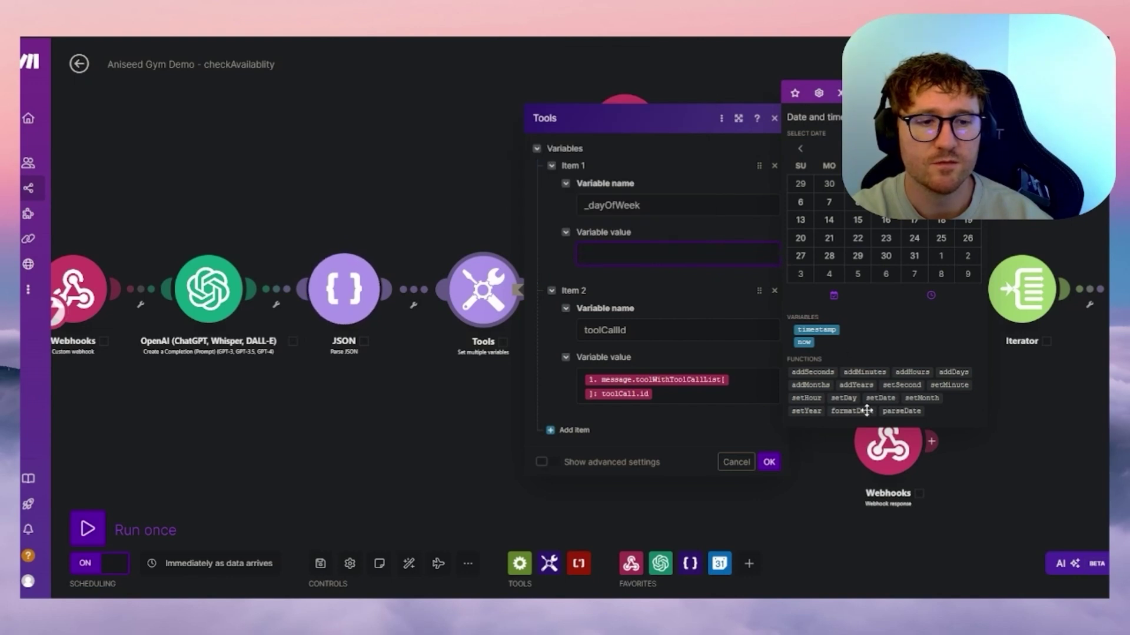
{"action": "mouse_move", "coordinate": [866, 410]}
{"action": "left_click", "coordinate": [865, 411]}
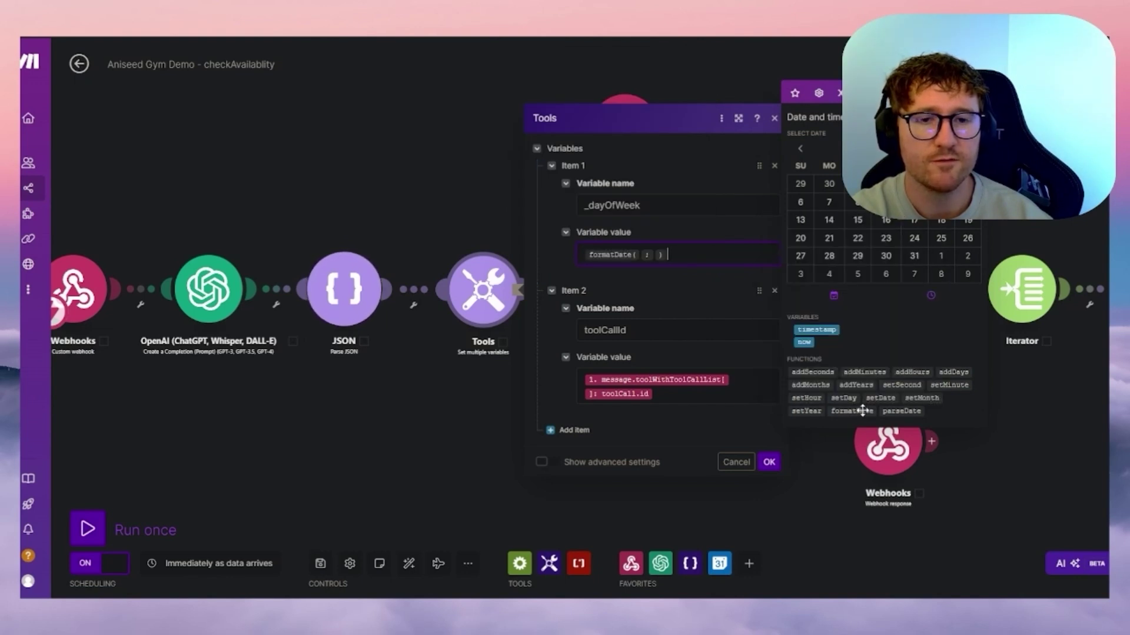
{"action": "left_click", "coordinate": [640, 254]}
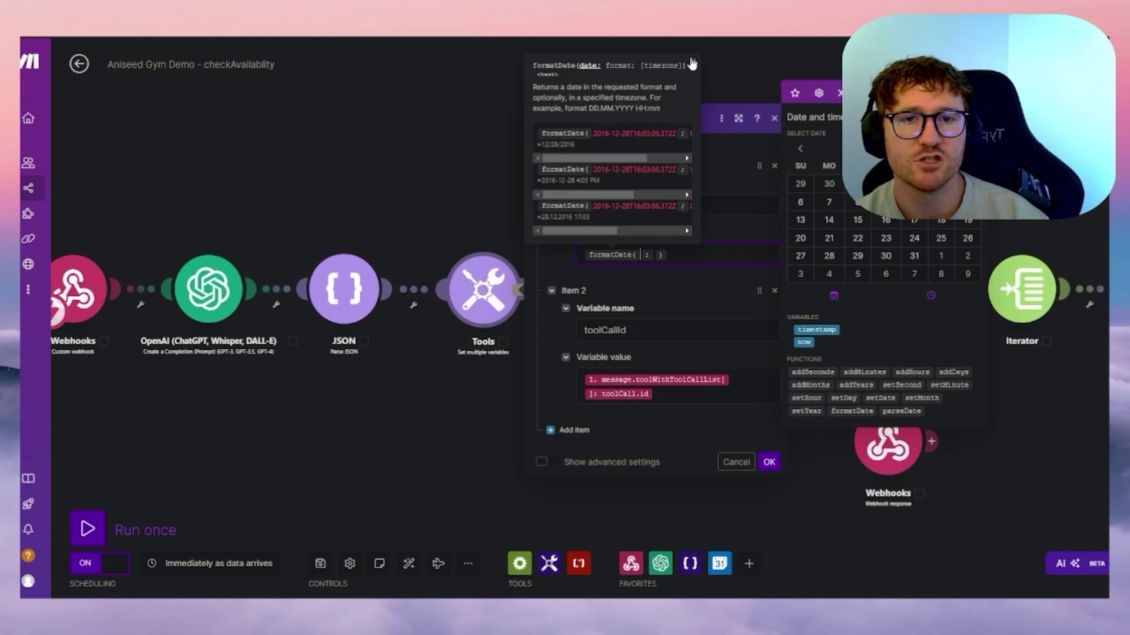
{"action": "left_click", "coordinate": [722, 255]}
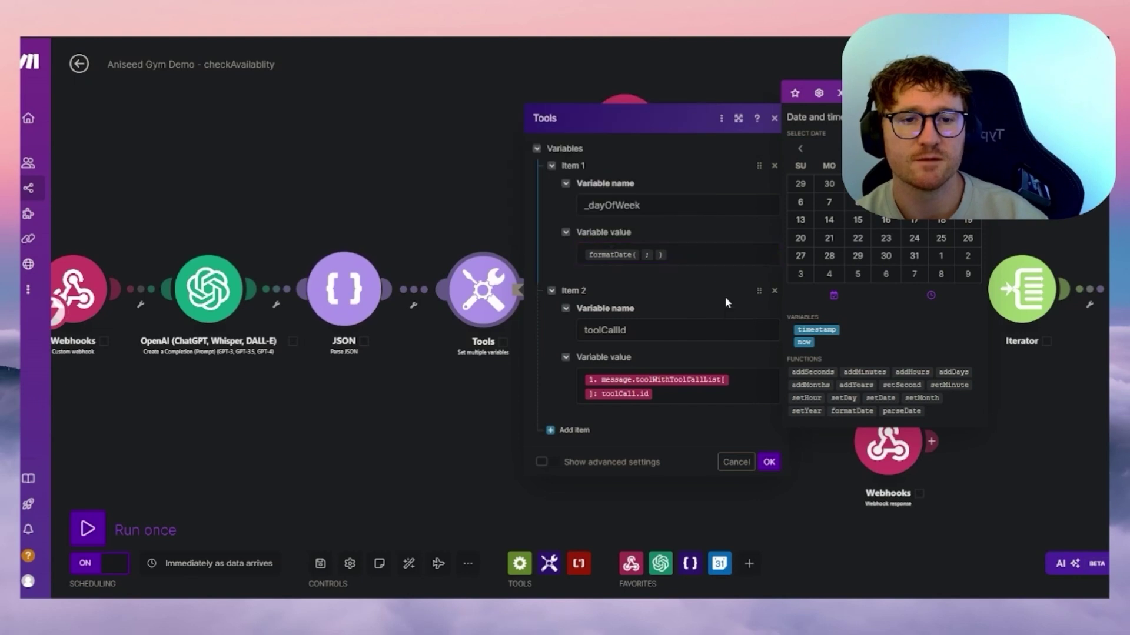
{"action": "left_click", "coordinate": [795, 94]}
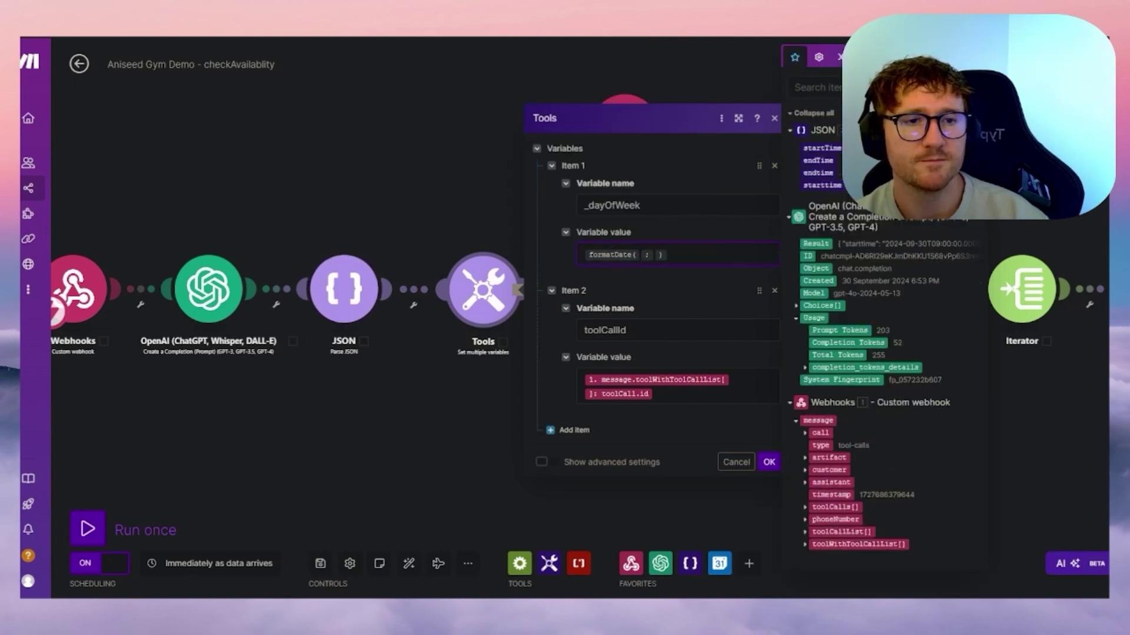
- Set _dayOfWeek to formatDate(starttime; dd)
{"action": "left_click", "coordinate": [830, 187]}
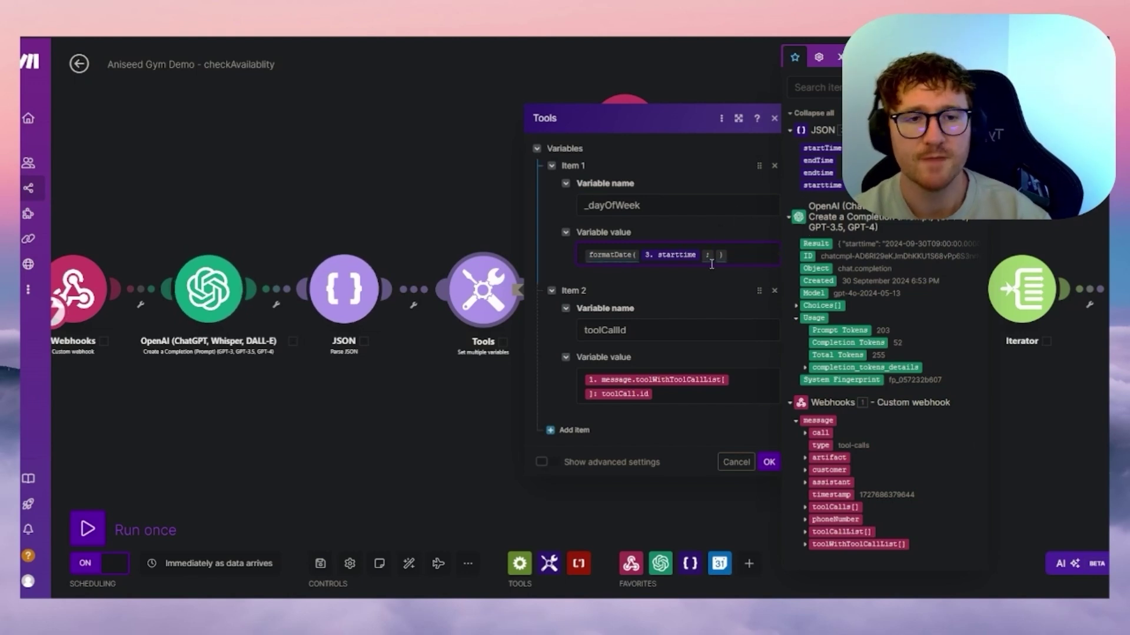
{"action": "type", "text": "dd"}
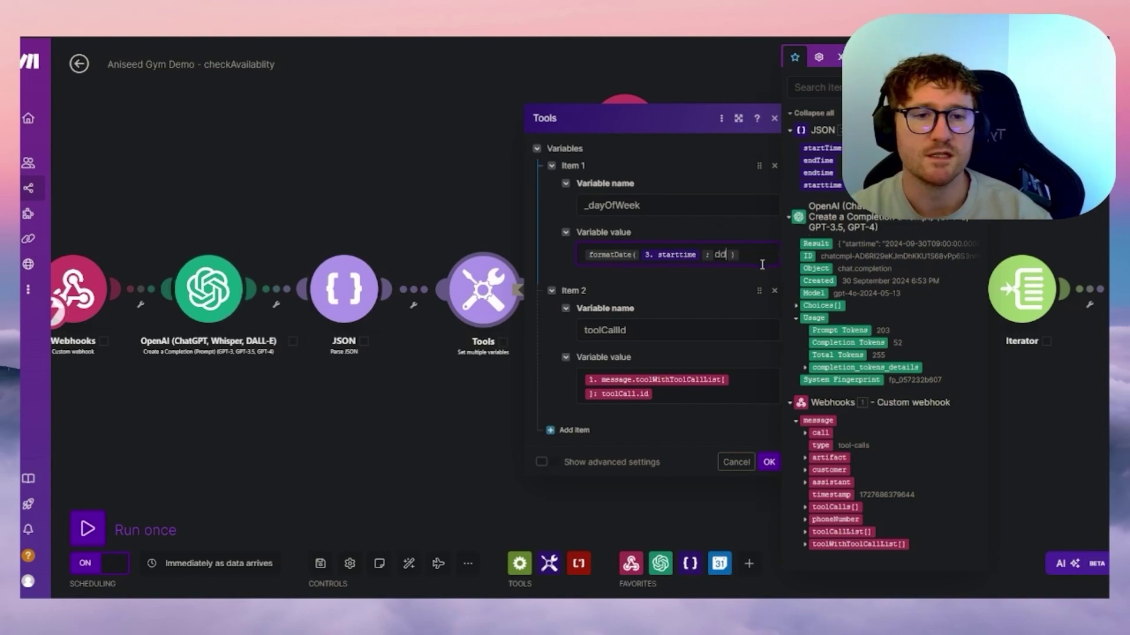
{"action": "left_click", "coordinate": [753, 268]}
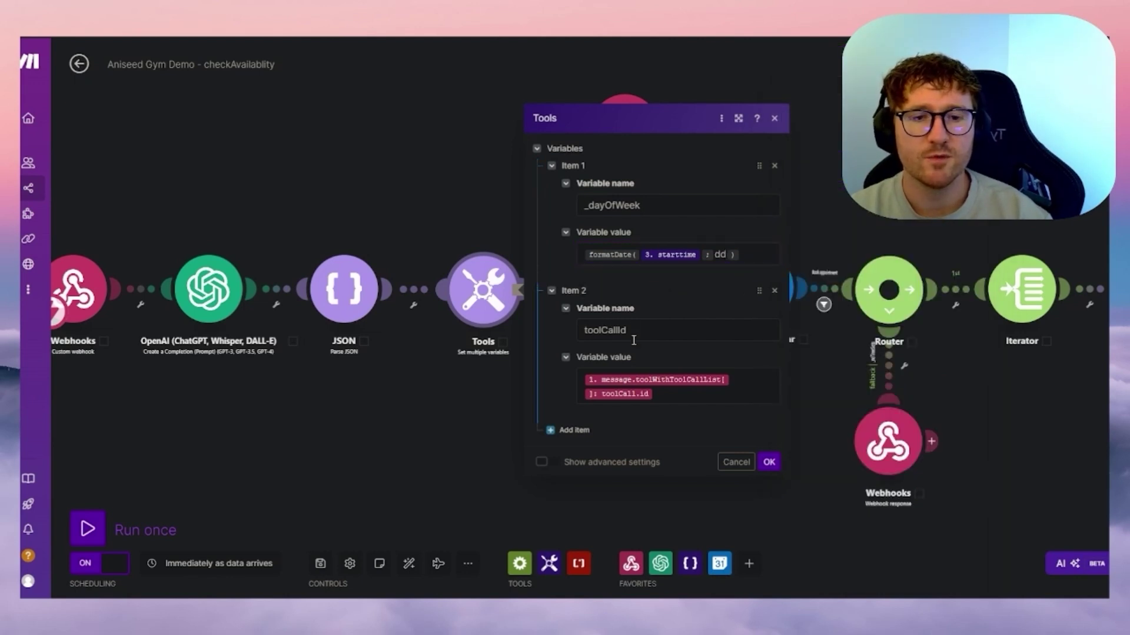
- Check toolCallId is mapped from toolWithToolCallList toolCall.id, then save the Tools module
{"action": "left_click", "coordinate": [685, 399]}
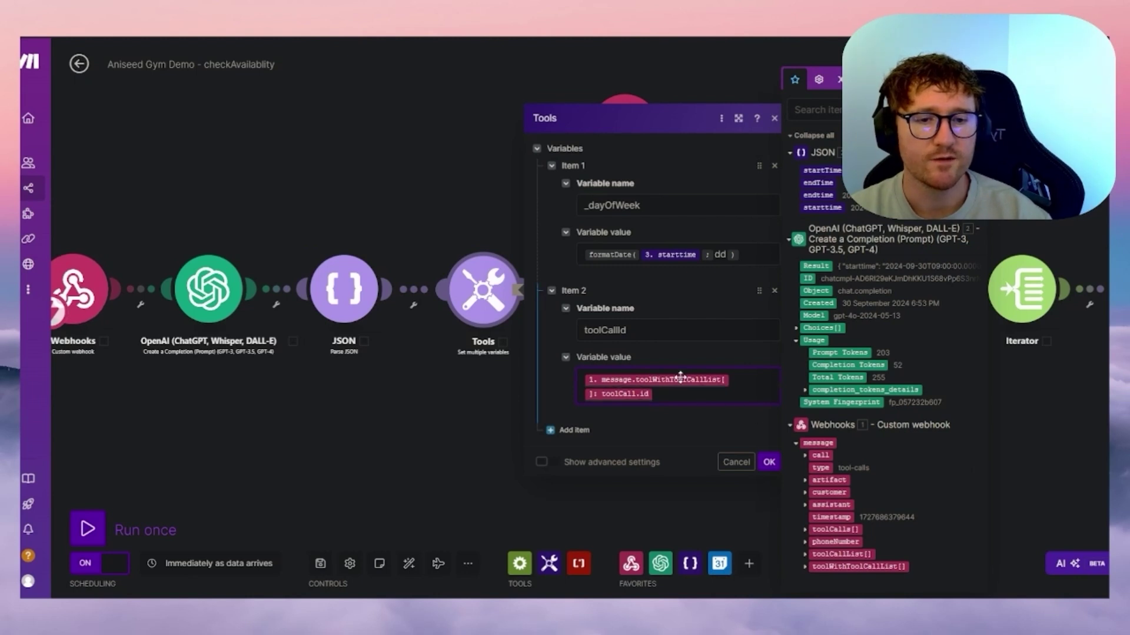
{"action": "left_click", "coordinate": [806, 566]}
{"action": "scroll", "coordinate": [943, 516], "scroll_direction": "down", "scroll_amount": 1}
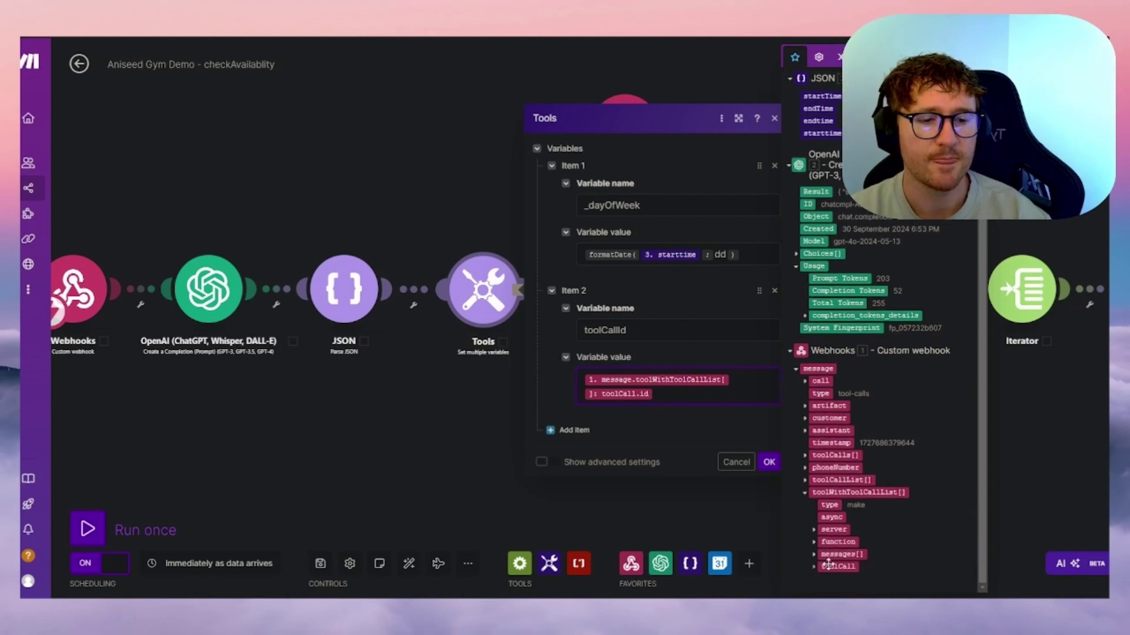
{"action": "left_click", "coordinate": [814, 567]}
{"action": "scroll", "coordinate": [824, 559], "scroll_direction": "down", "scroll_amount": 1}
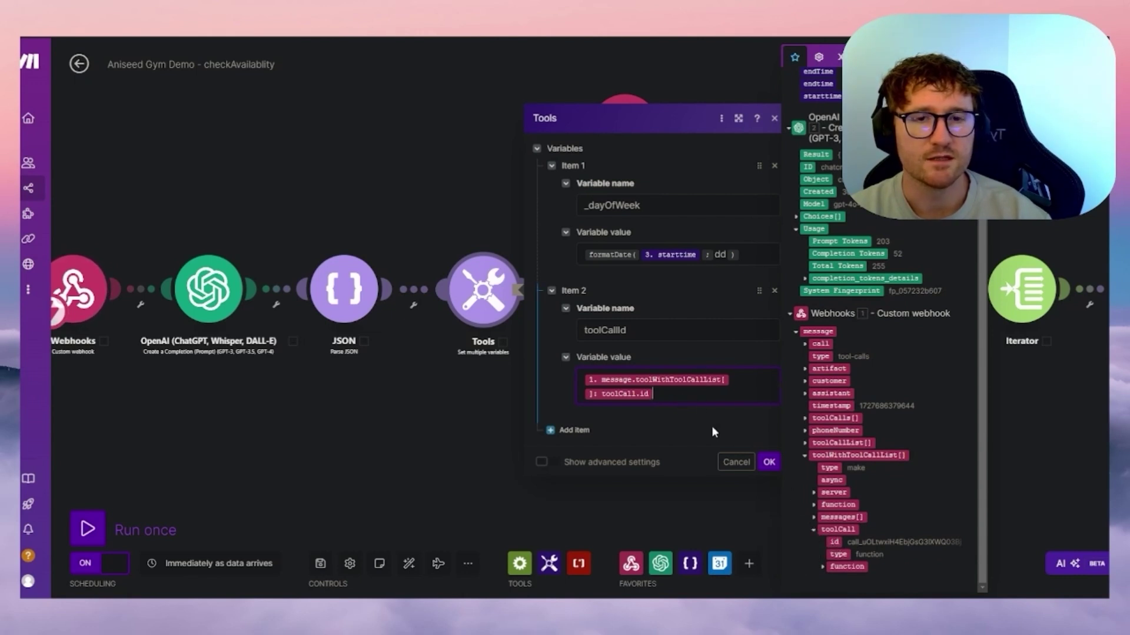
{"action": "left_click", "coordinate": [771, 462]}
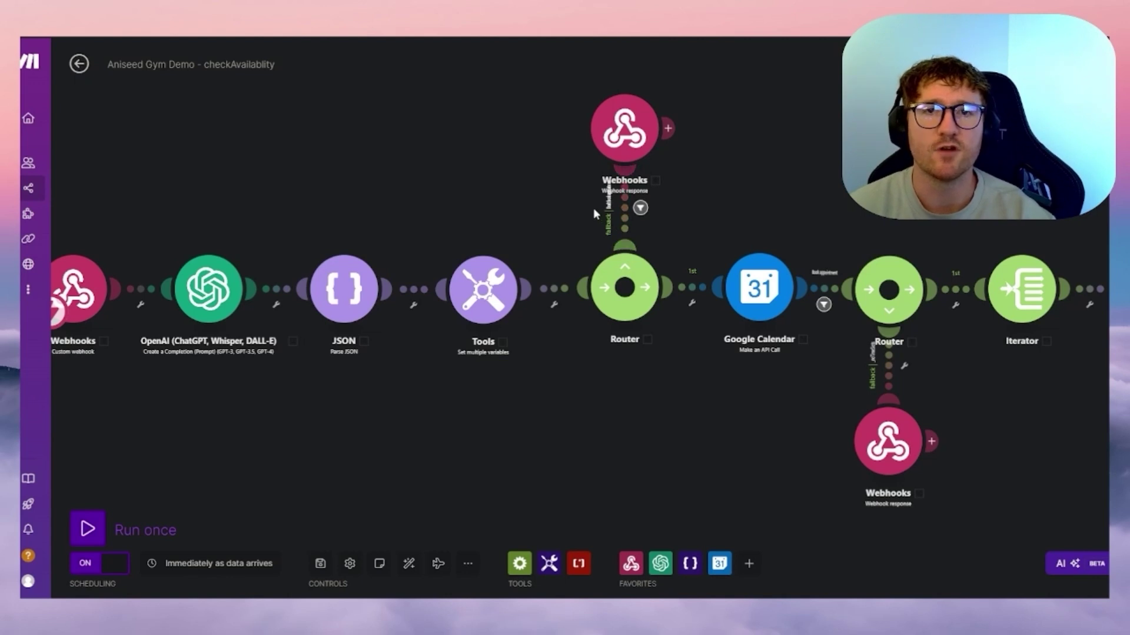
- Review the Sa/Su weekend fallback filter and Calendar route filter, then open the Google Calendar API call
{"action": "left_click", "coordinate": [484, 289]}
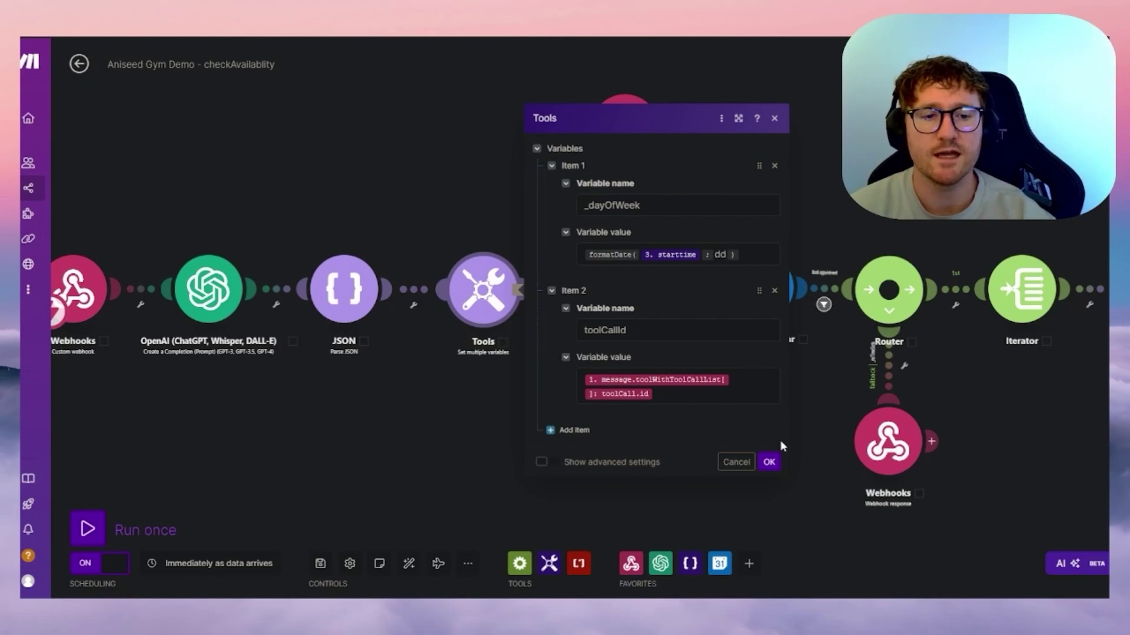
{"action": "left_click", "coordinate": [769, 462]}
{"action": "left_click", "coordinate": [639, 208]}
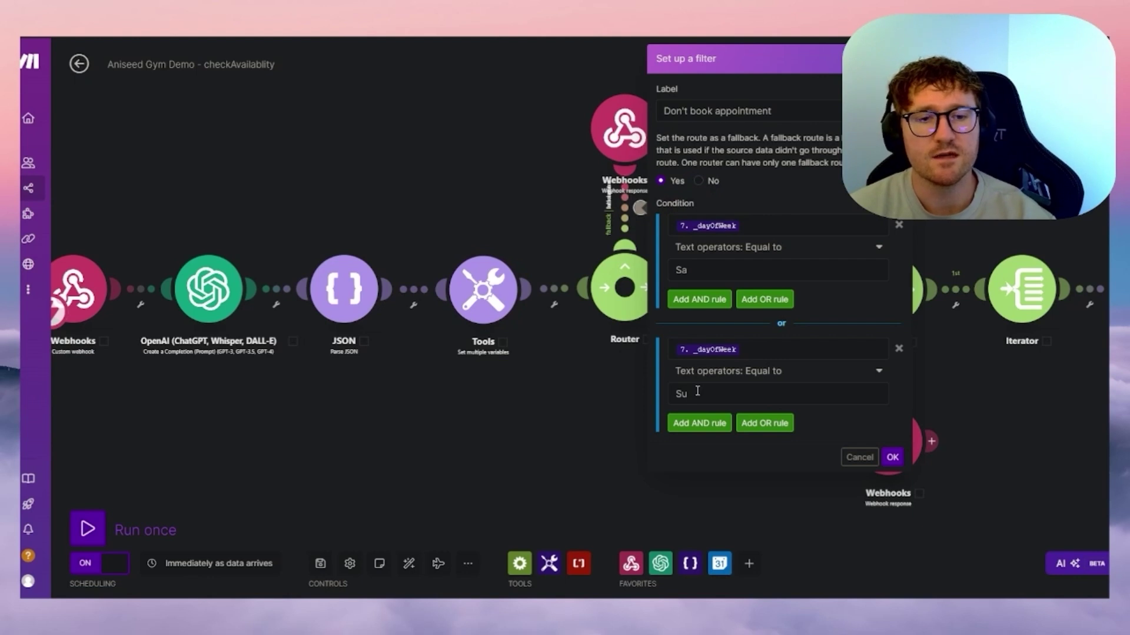
{"action": "left_click", "coordinate": [601, 398]}
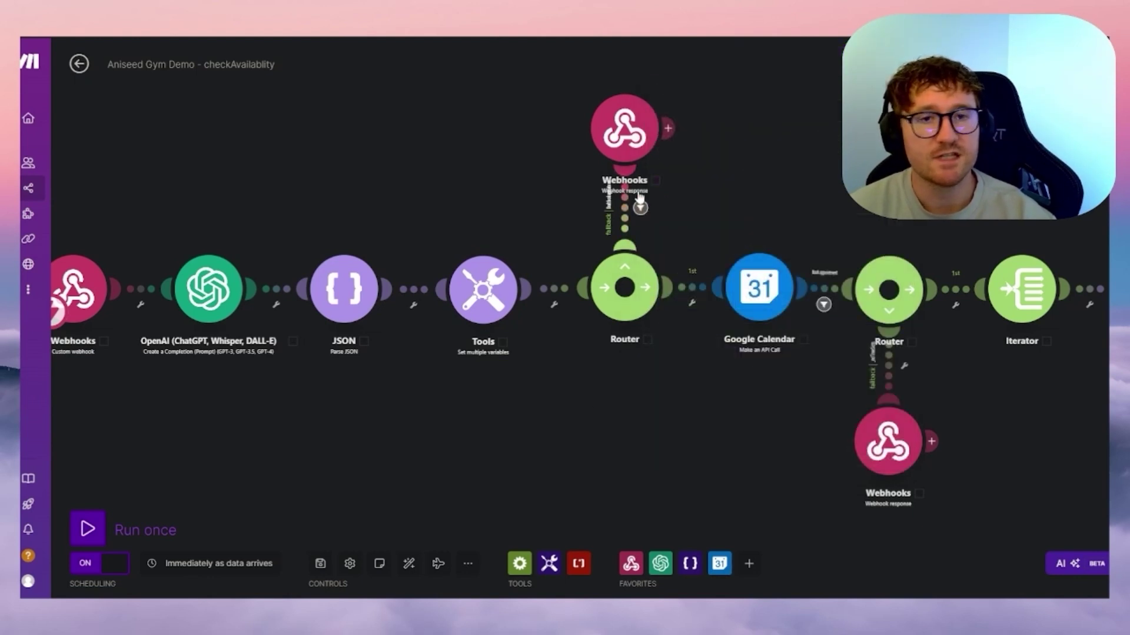
{"action": "left_click", "coordinate": [690, 296]}
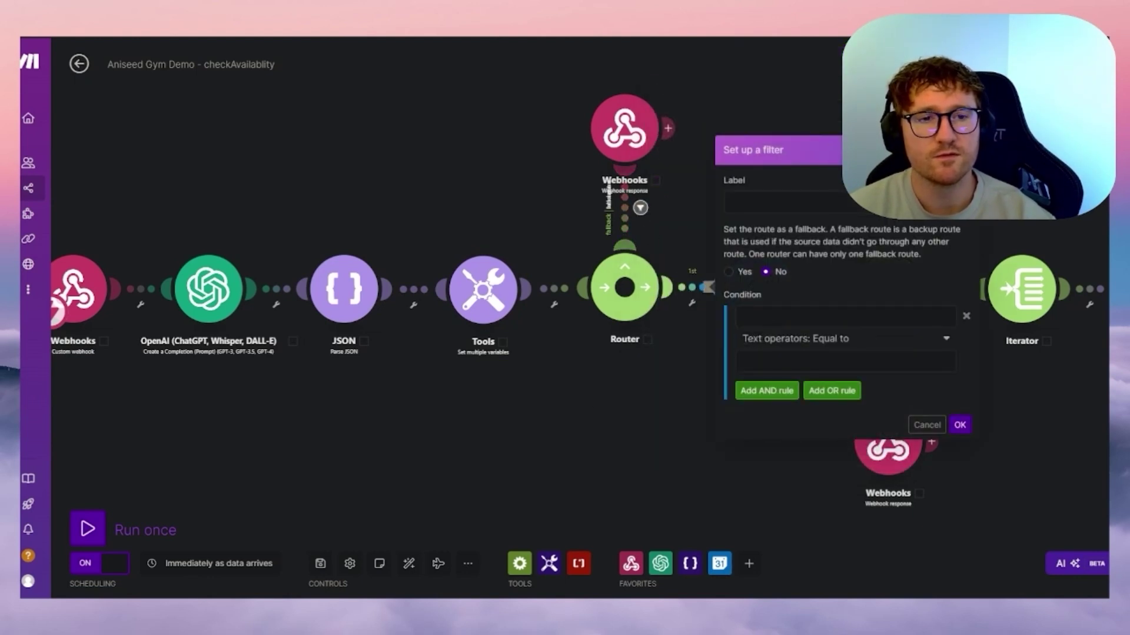
{"action": "key", "text": "Escape"}
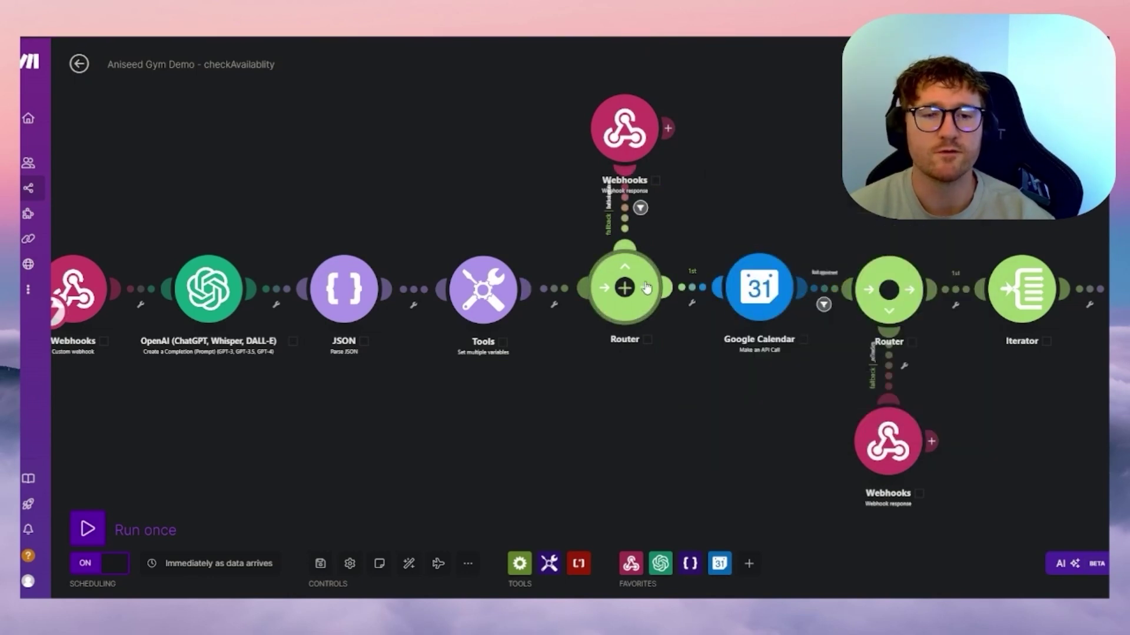
{"action": "left_click", "coordinate": [768, 281]}
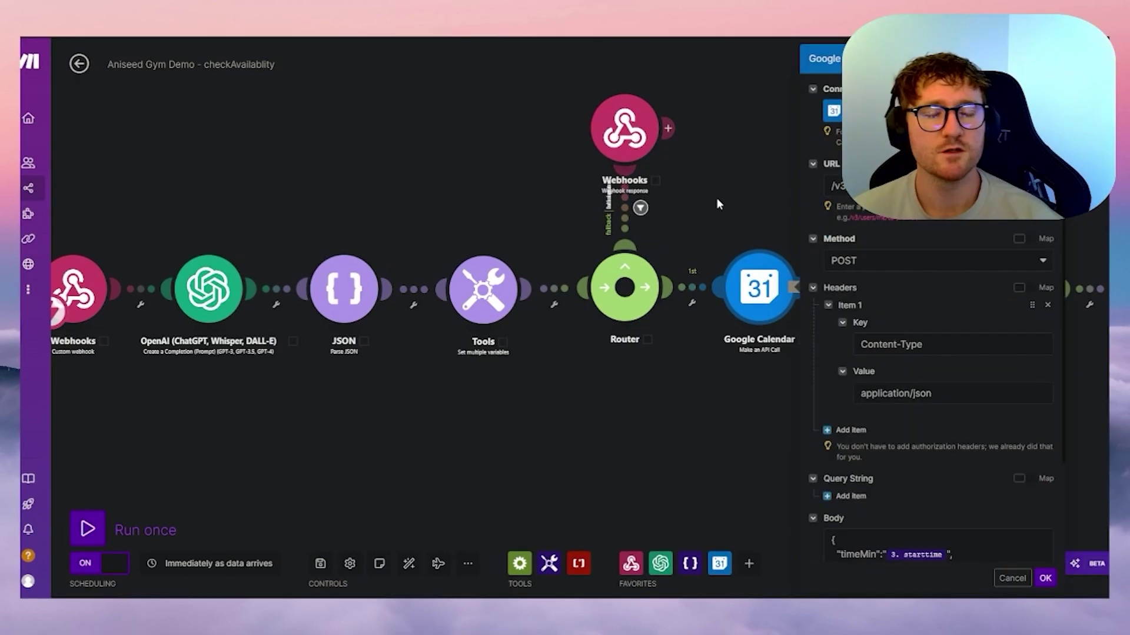
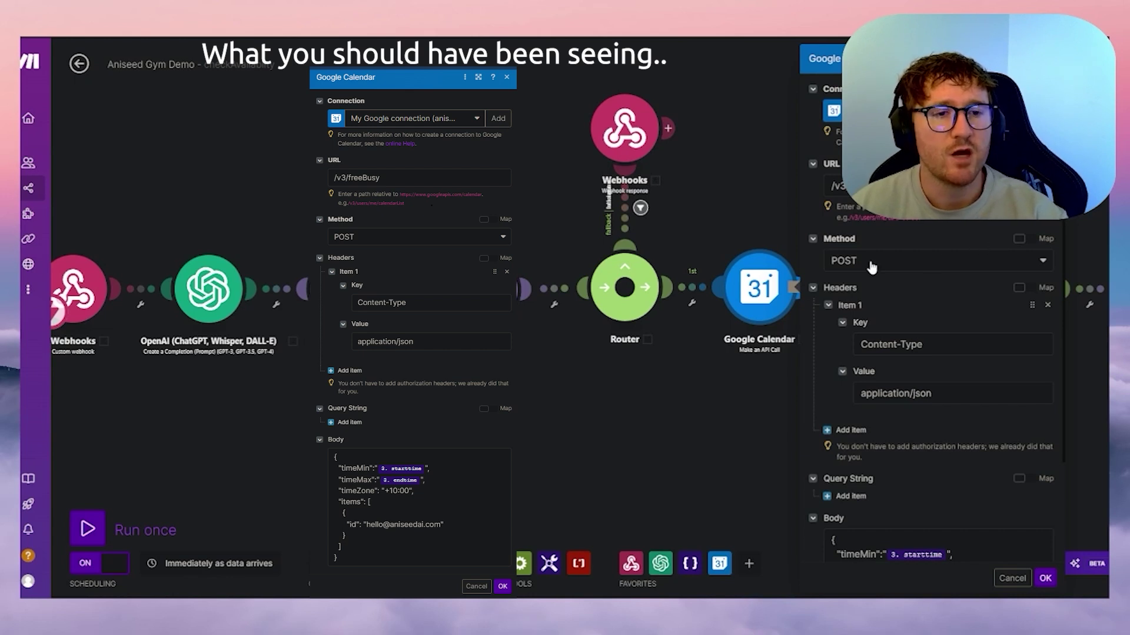
- Review the Google Calendar call's POST /v3/freeBusy method, headers and JSON start/end body, then close it
{"action": "scroll", "coordinate": [954, 305], "scroll_direction": "down", "scroll_amount": 2}
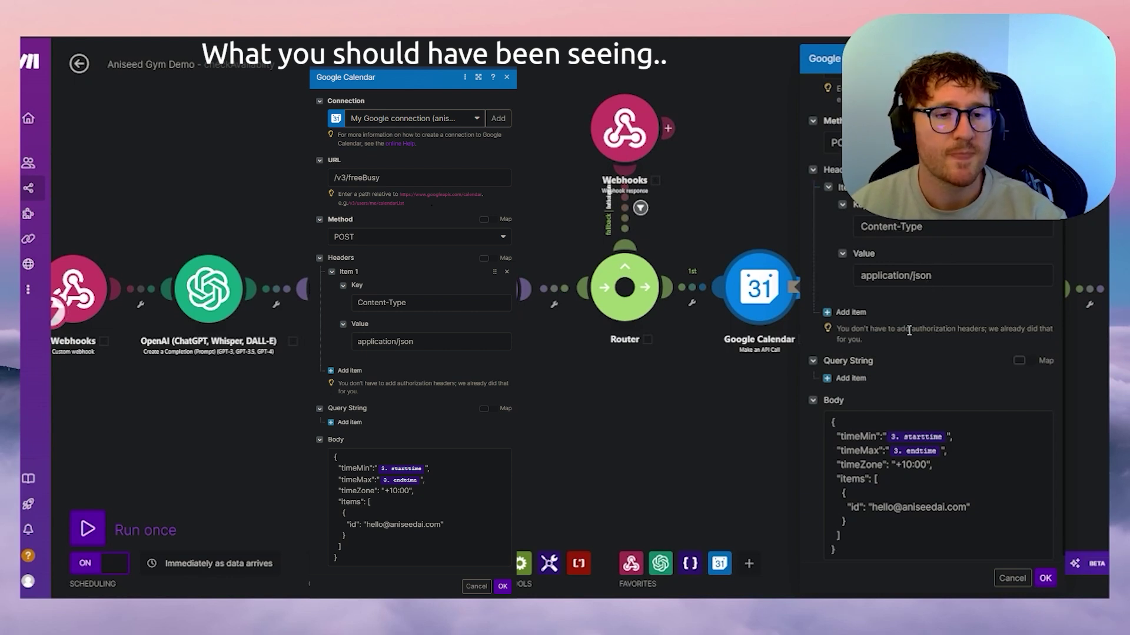
{"action": "scroll", "coordinate": [909, 331], "scroll_direction": "down", "scroll_amount": 1}
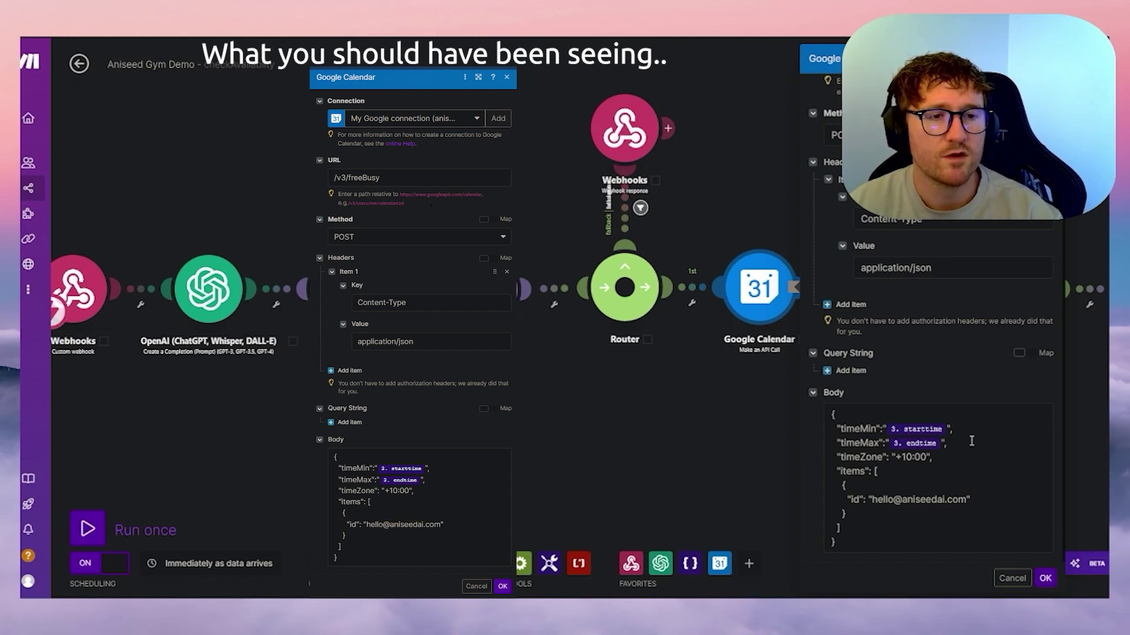
{"action": "scroll", "coordinate": [965, 459], "scroll_direction": "up", "scroll_amount": 3}
{"action": "scroll", "coordinate": [961, 450], "scroll_direction": "down", "scroll_amount": 3}
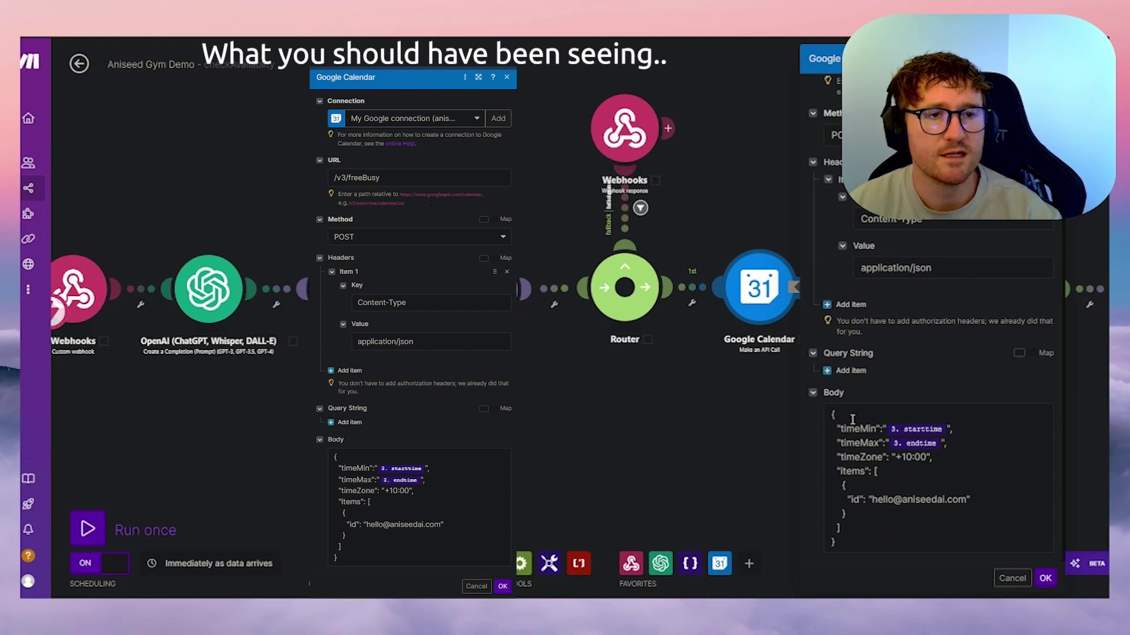
{"action": "scroll", "coordinate": [918, 353], "scroll_direction": "up", "scroll_amount": 3}
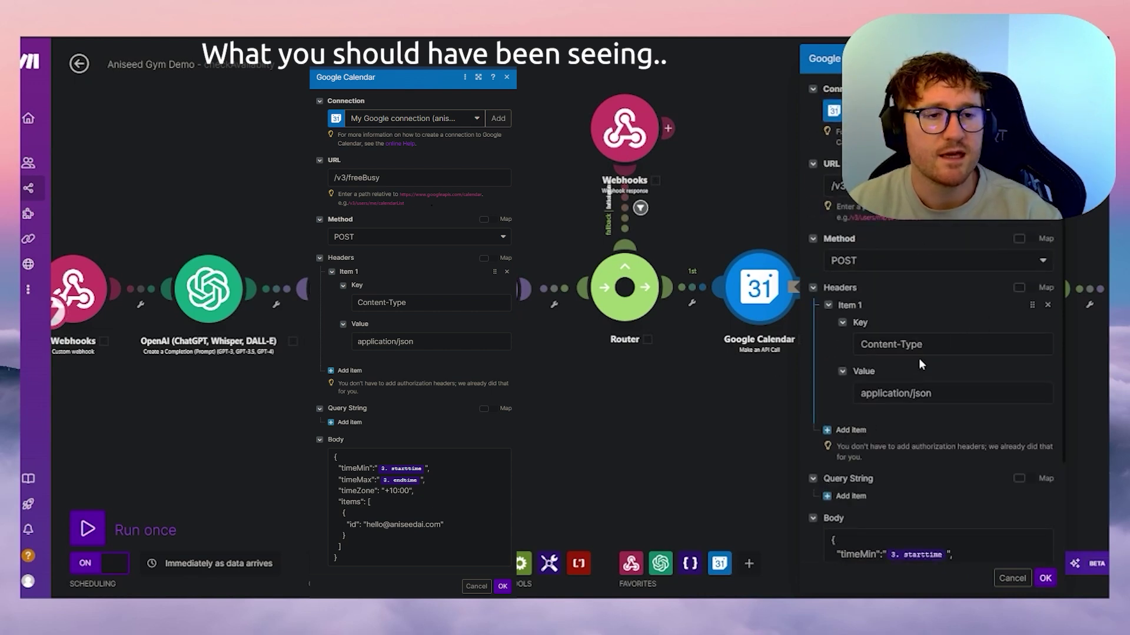
{"action": "left_click", "coordinate": [1043, 579]}
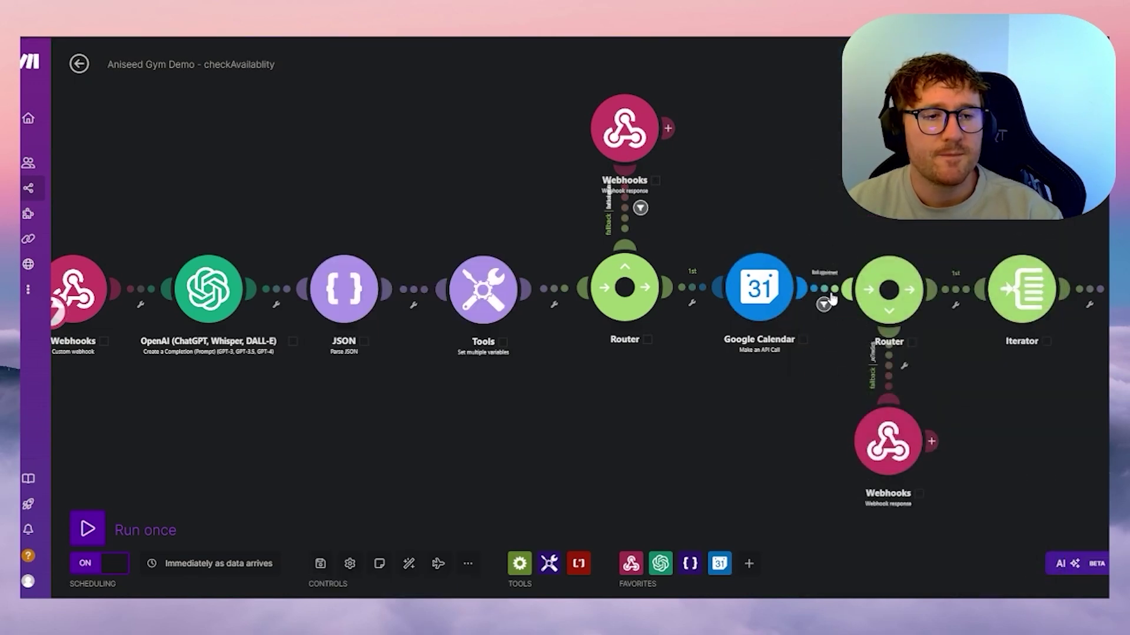
- Review the _noTimeSlots filter on the second Router's fallback route
{"action": "left_click_drag", "start_coordinate": [936, 223], "coordinate": [618, 188]}
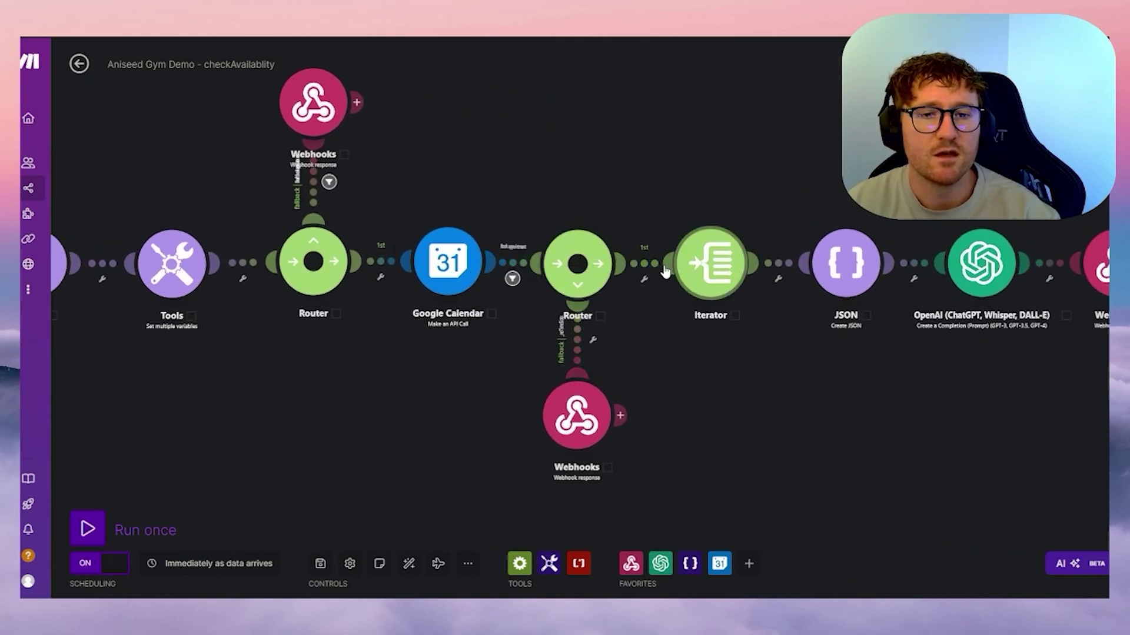
{"action": "left_click", "coordinate": [577, 349]}
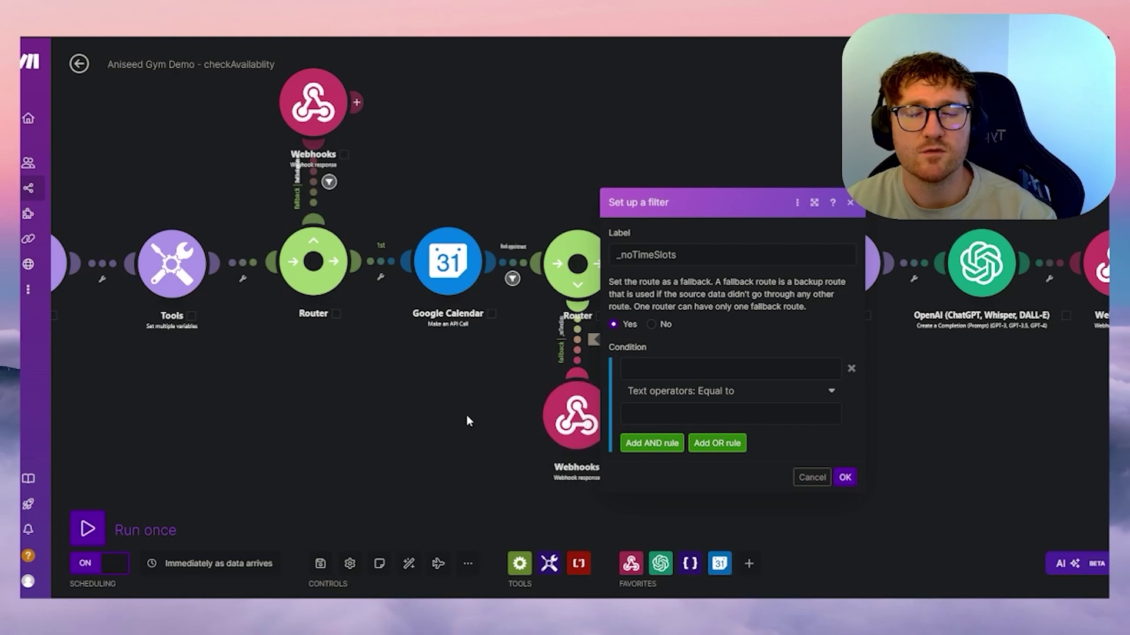
{"action": "left_click_drag", "start_coordinate": [482, 389], "coordinate": [341, 375]}
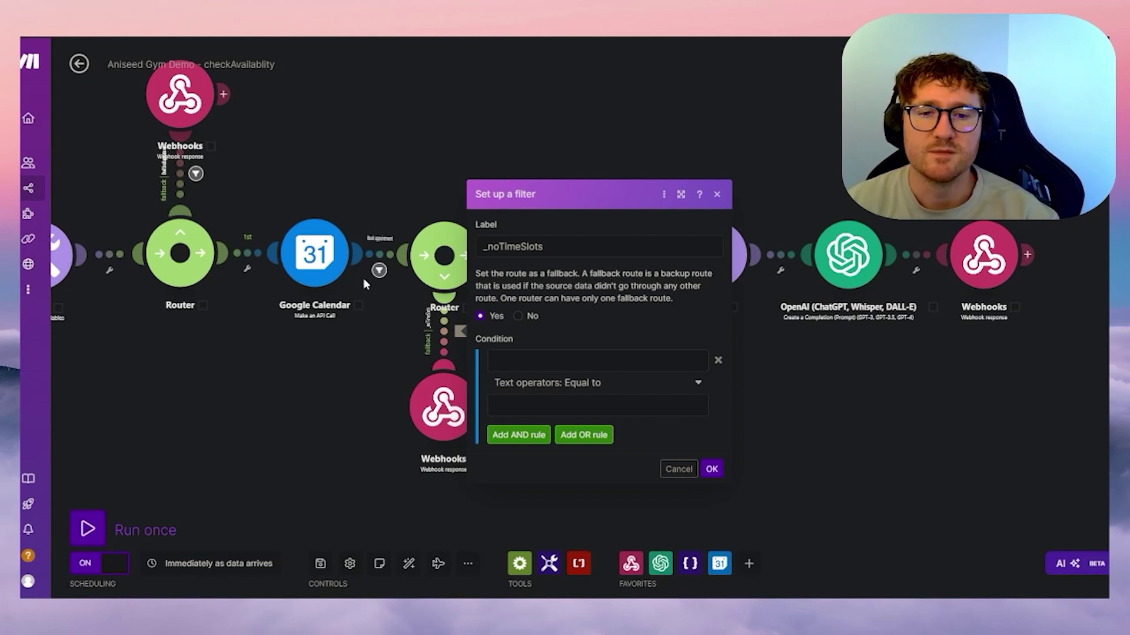
{"action": "left_click", "coordinate": [712, 469]}
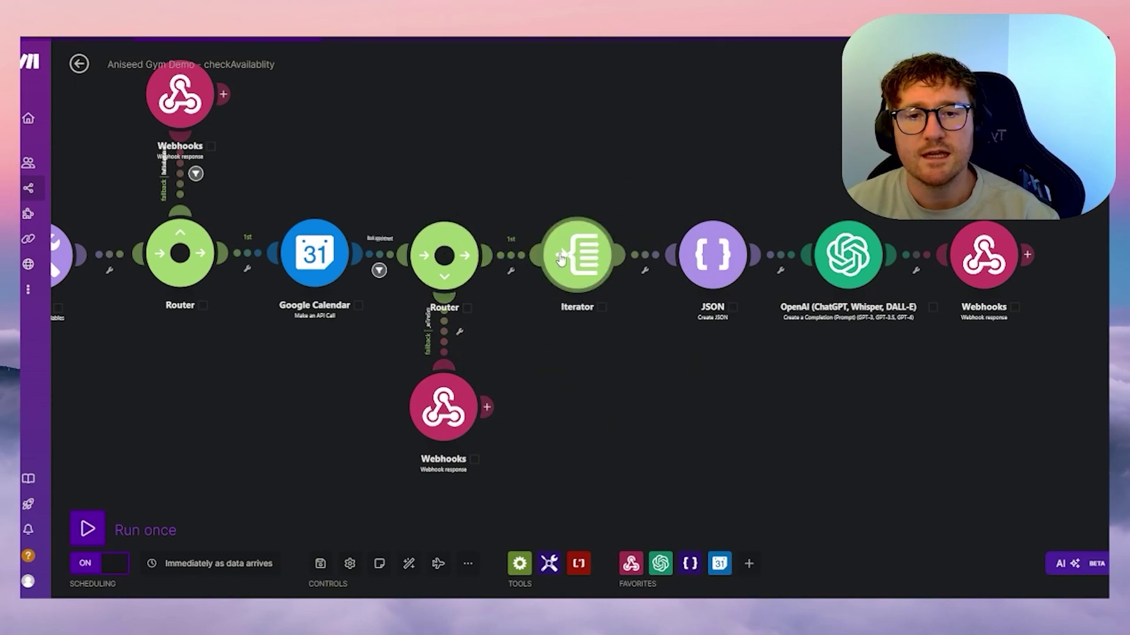
- Check the route filter leading to the Iterator, then open the Iterator's settings
{"action": "left_click", "coordinate": [521, 257]}
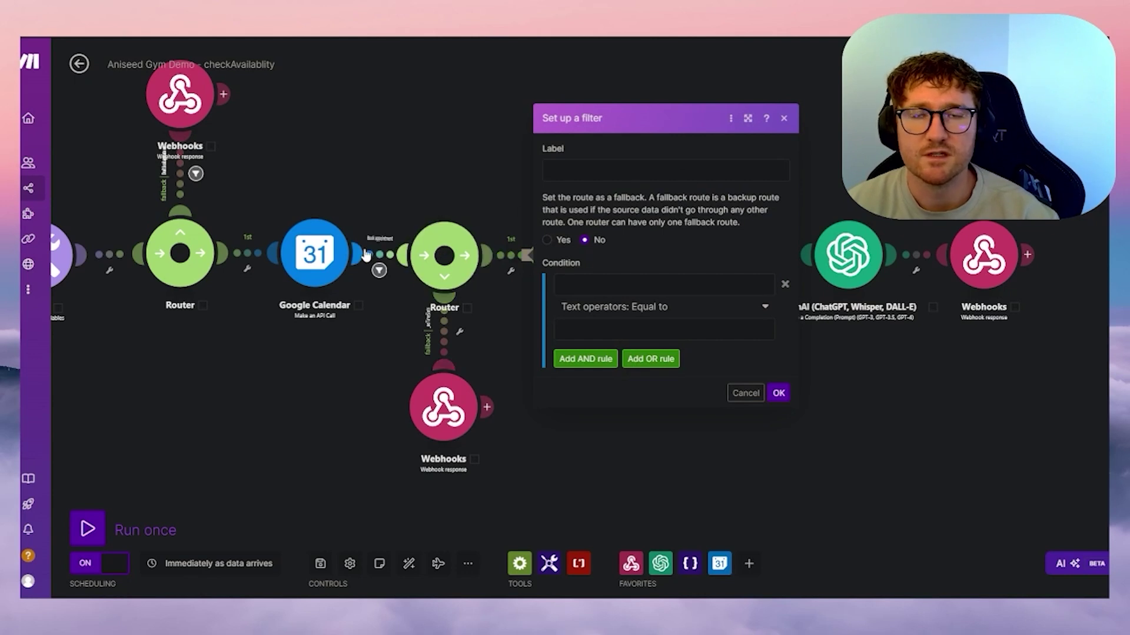
{"action": "left_click", "coordinate": [784, 119]}
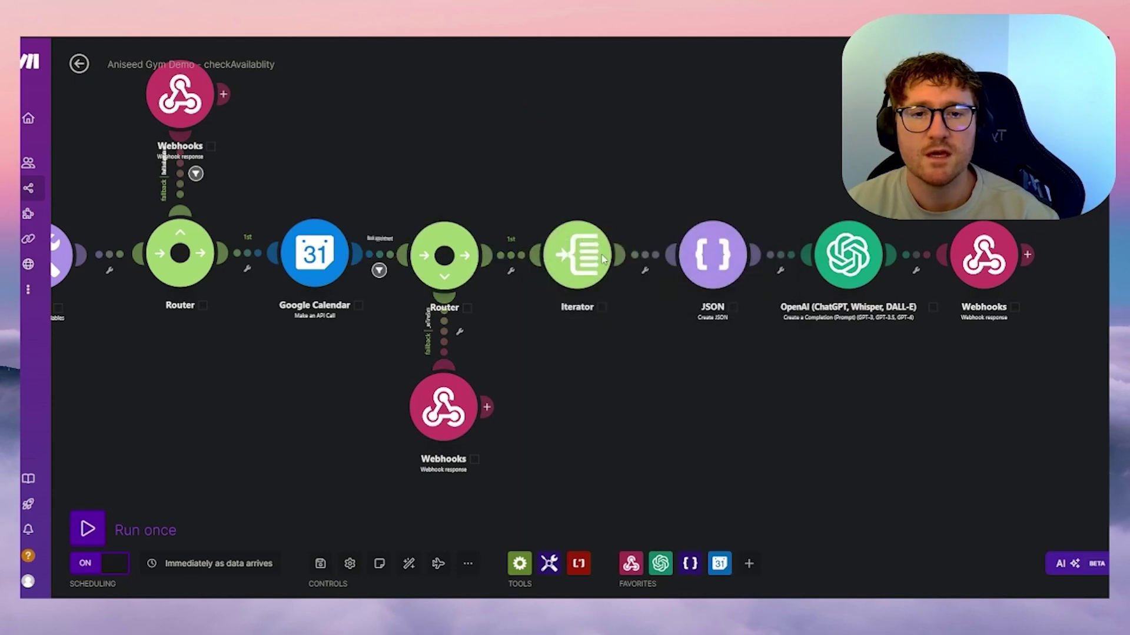
{"action": "left_click", "coordinate": [578, 268]}
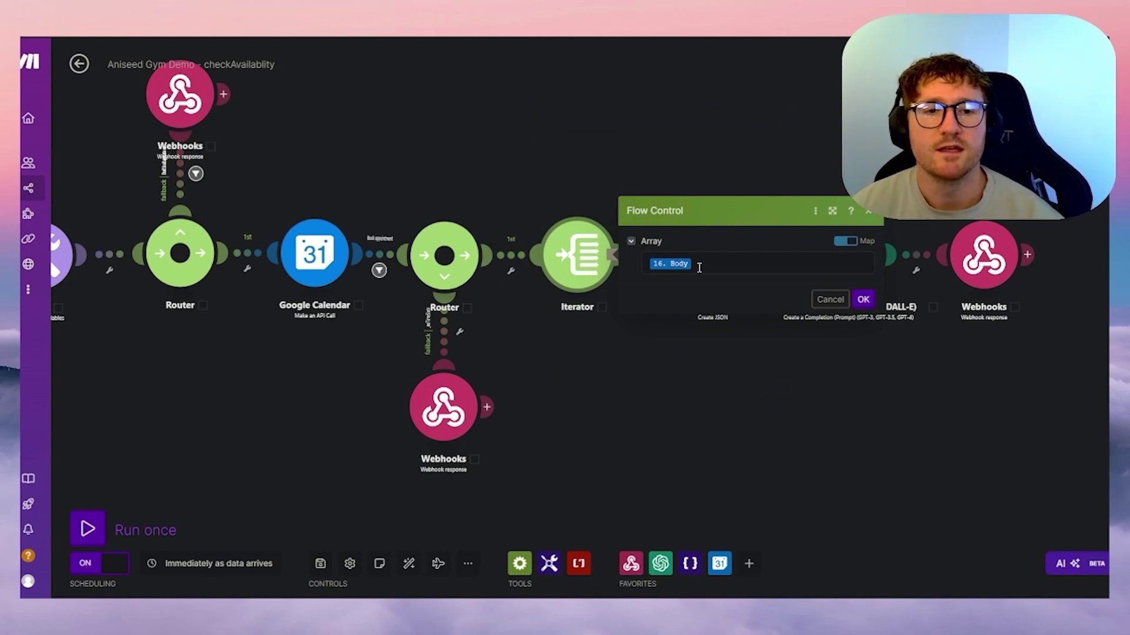
- Confirm the Iterator's Array is mapped to 16. Body and close the Iterator
{"action": "left_click", "coordinate": [699, 268]}
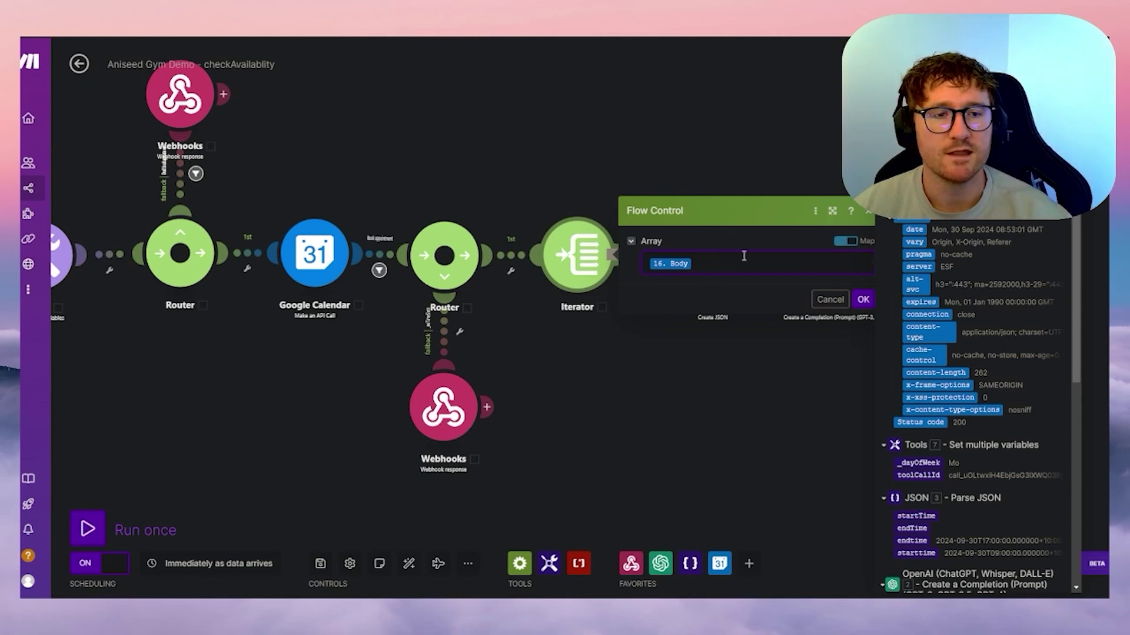
{"action": "left_click", "coordinate": [862, 299]}
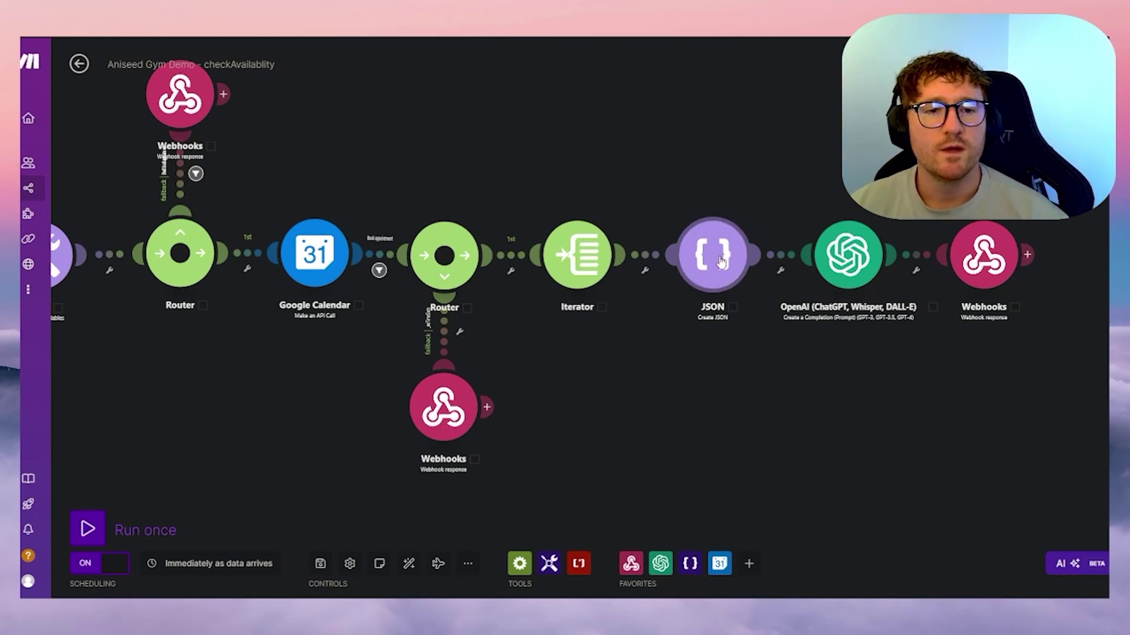
- Open the JSON module and bring up the Aniseed Gym2 data structure's options
{"action": "left_click", "coordinate": [720, 259]}
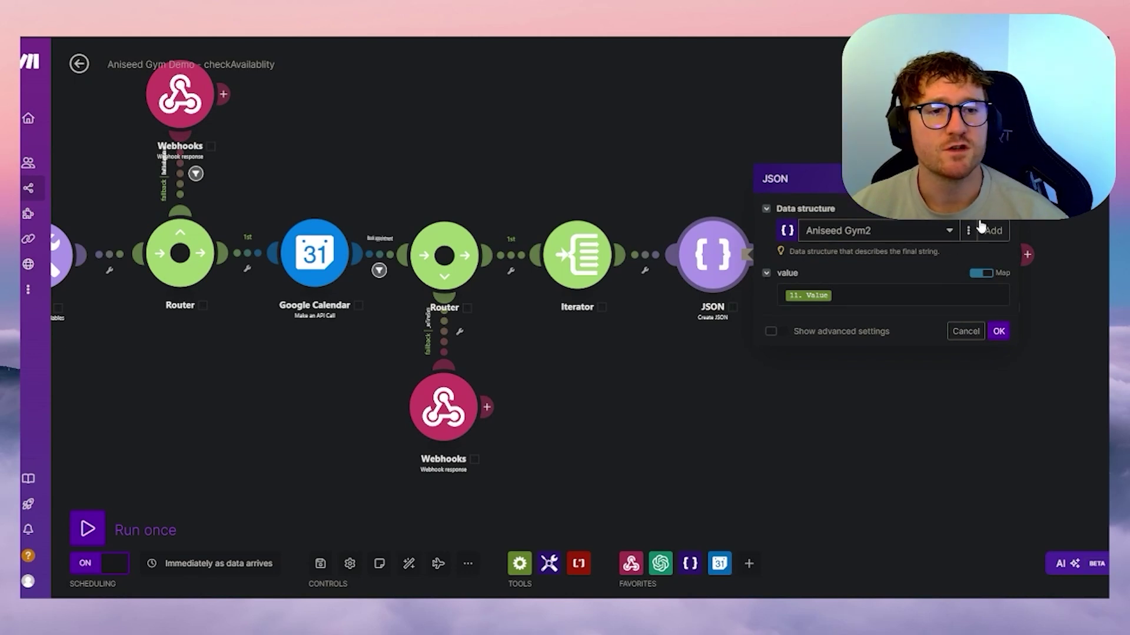
{"action": "left_click", "coordinate": [968, 232]}
{"action": "left_click", "coordinate": [943, 251]}
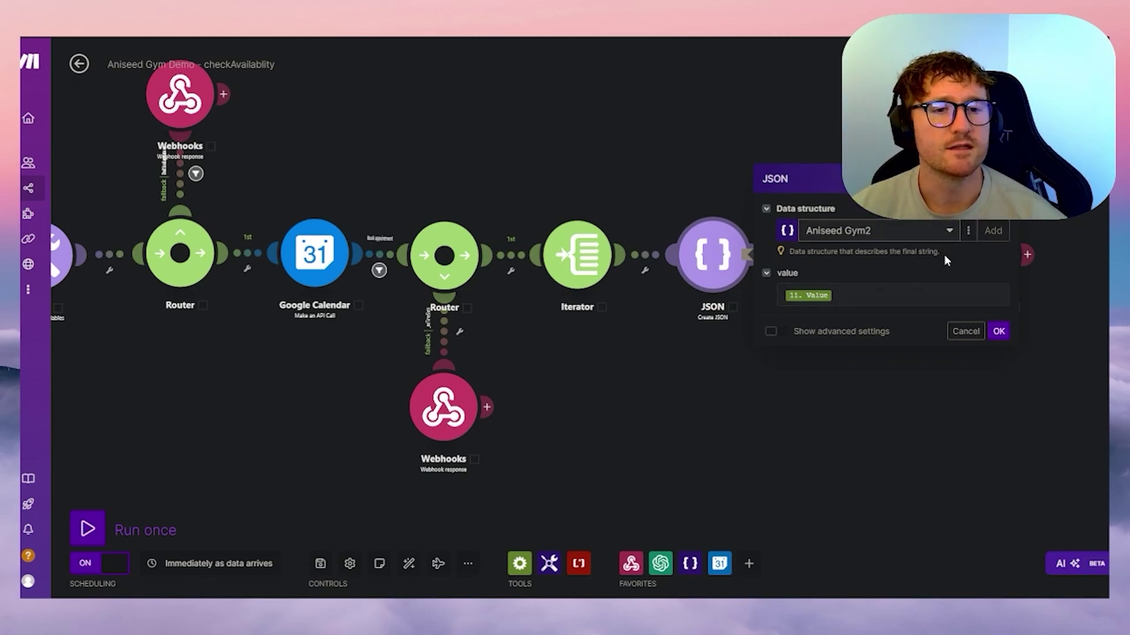
{"action": "left_click", "coordinate": [681, 199]}
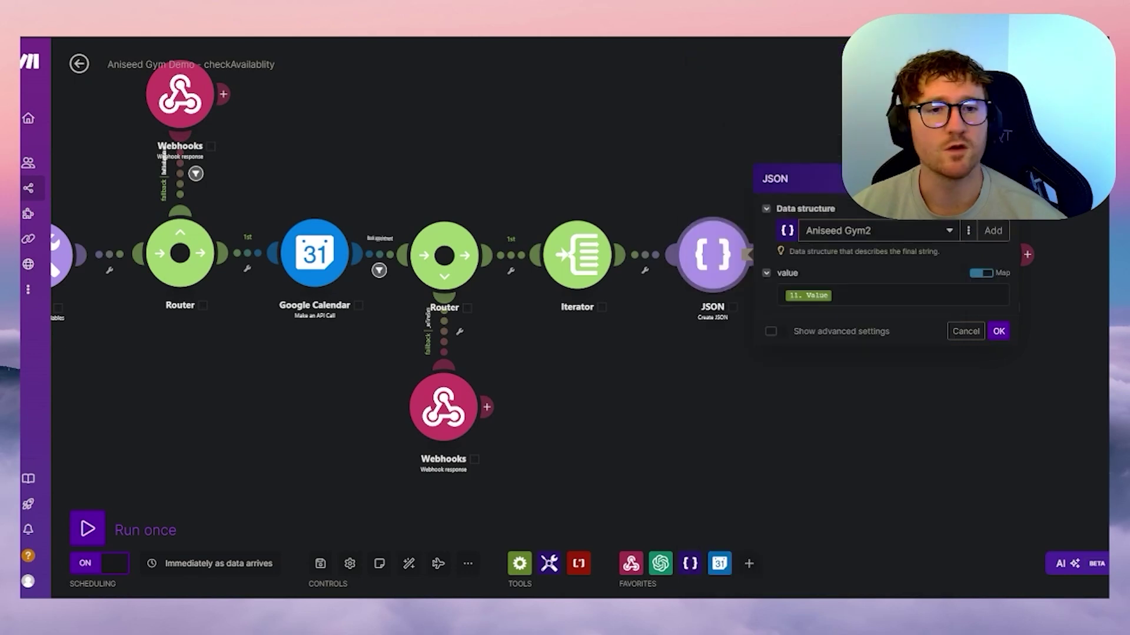
{"action": "left_click_drag", "start_coordinate": [681, 199], "coordinate": [411, 191]}
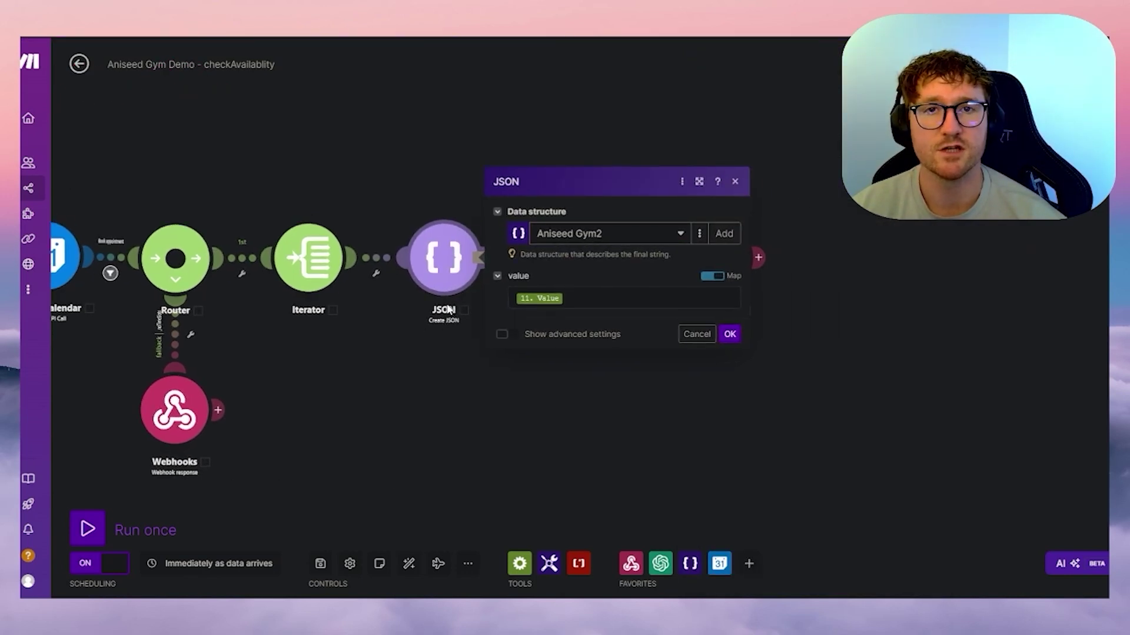
{"action": "left_click_drag", "start_coordinate": [678, 129], "coordinate": [634, 143]}
- Review Aniseed Gym2's value array of startT/endT Date fields, save it and confirm the JSON module
{"action": "left_click", "coordinate": [653, 249]}
{"action": "left_click", "coordinate": [631, 264]}
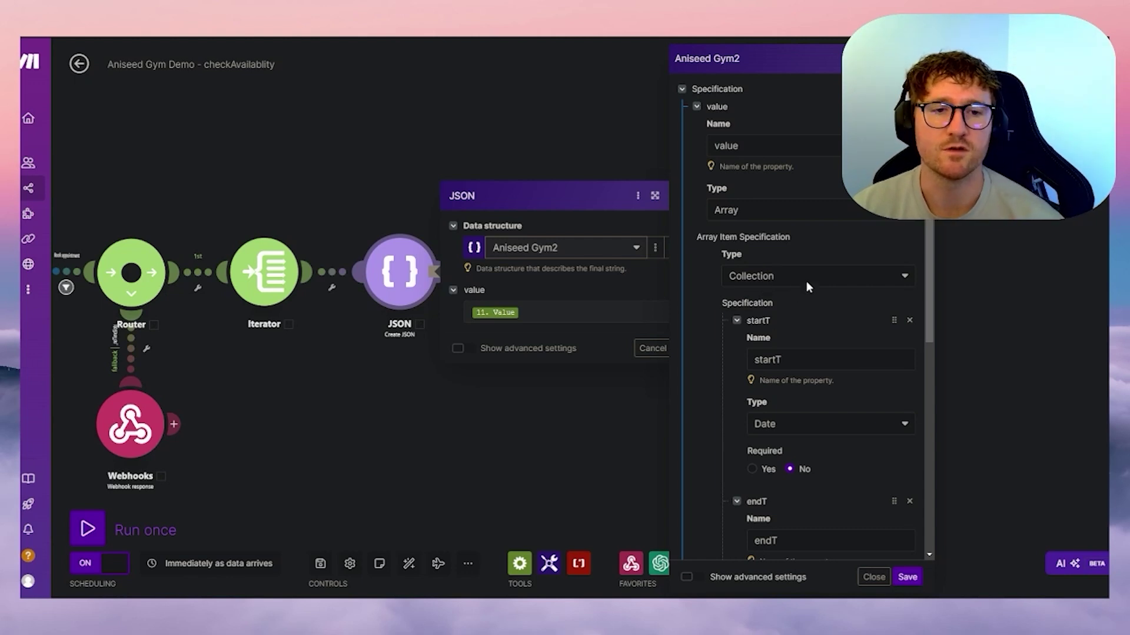
{"action": "scroll", "coordinate": [801, 330], "scroll_direction": "down", "scroll_amount": 3}
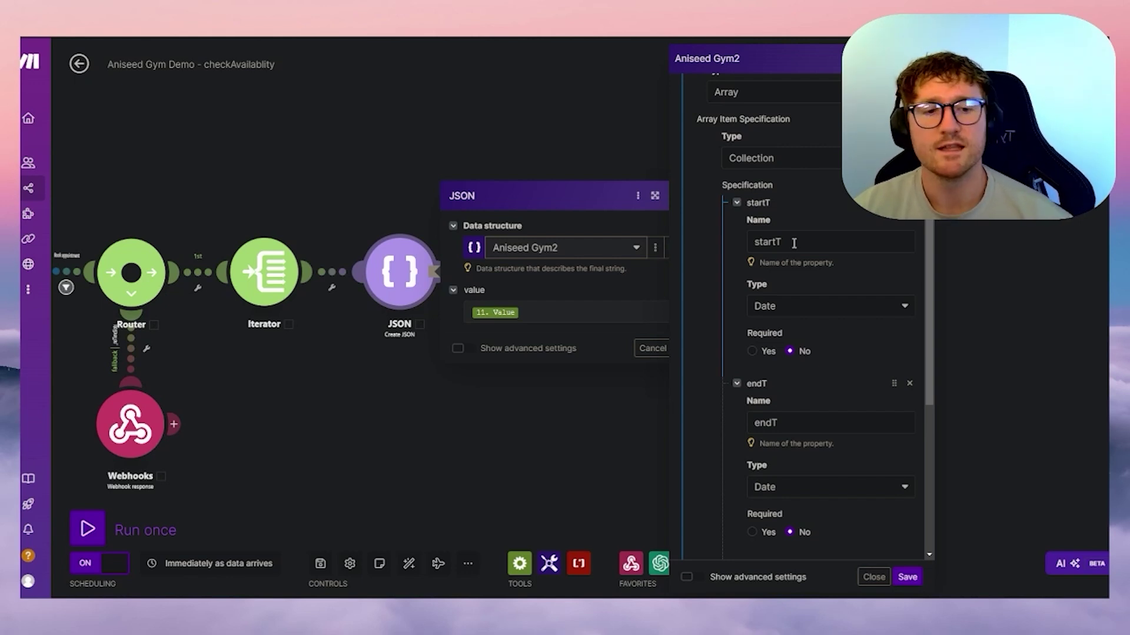
{"action": "scroll", "coordinate": [796, 306], "scroll_direction": "down", "scroll_amount": 2}
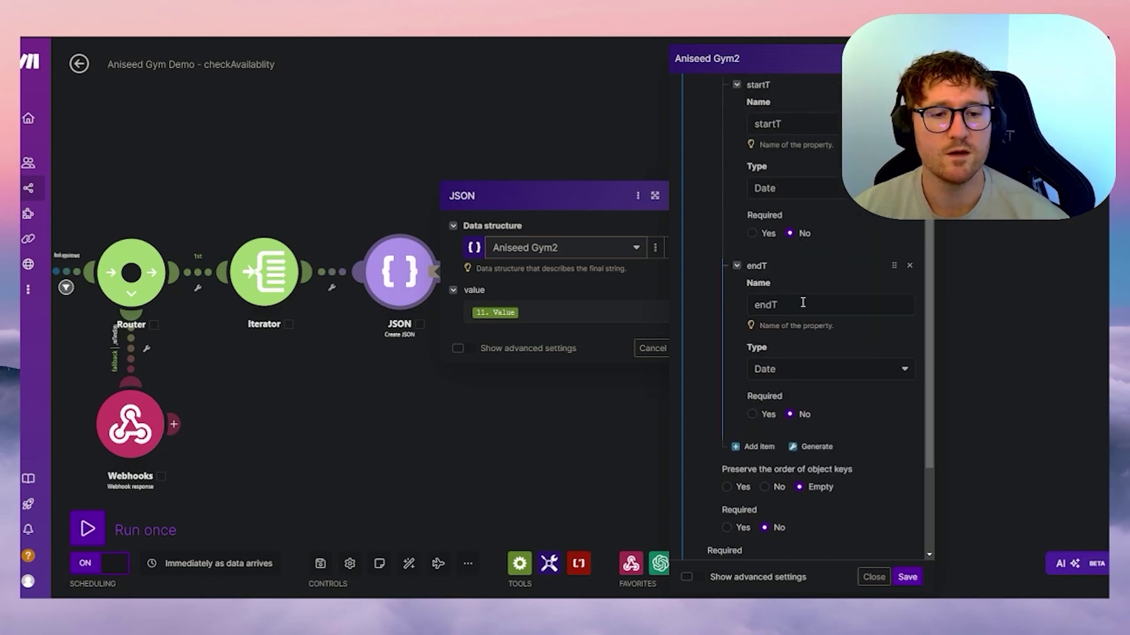
{"action": "scroll", "coordinate": [794, 302], "scroll_direction": "down", "scroll_amount": 3}
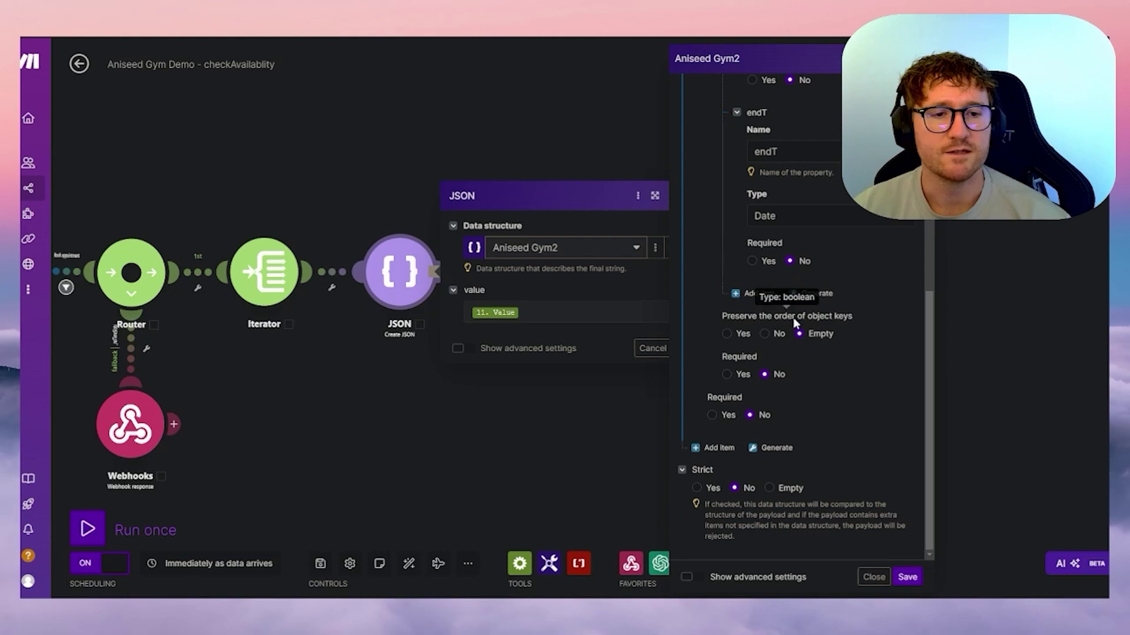
{"action": "scroll", "coordinate": [792, 464], "scroll_direction": "up", "scroll_amount": 6}
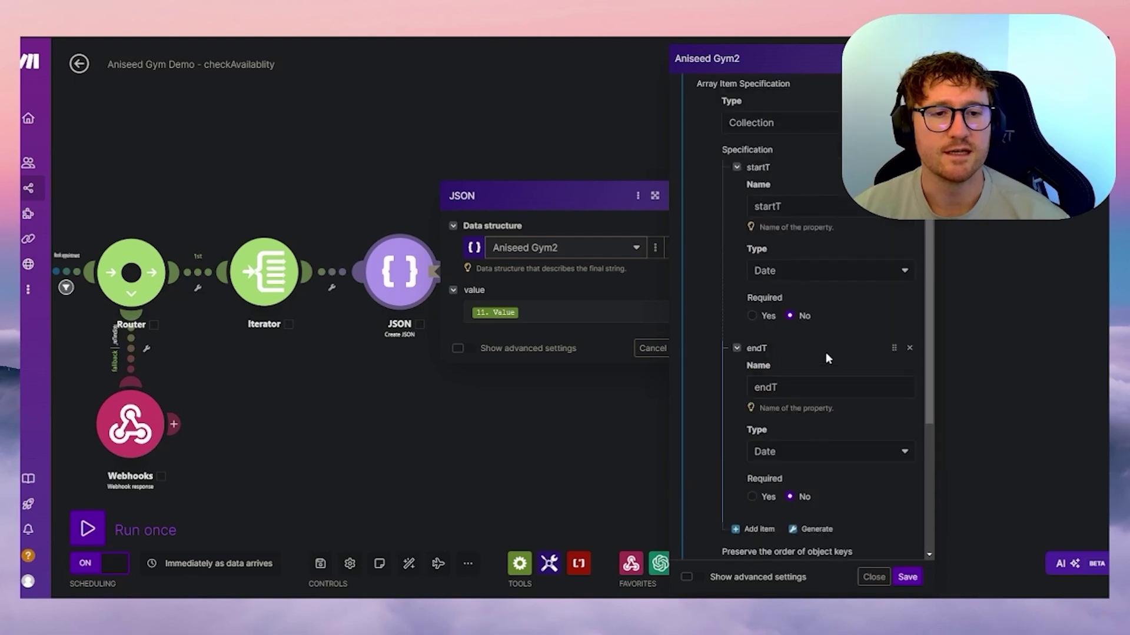
{"action": "left_click", "coordinate": [907, 577]}
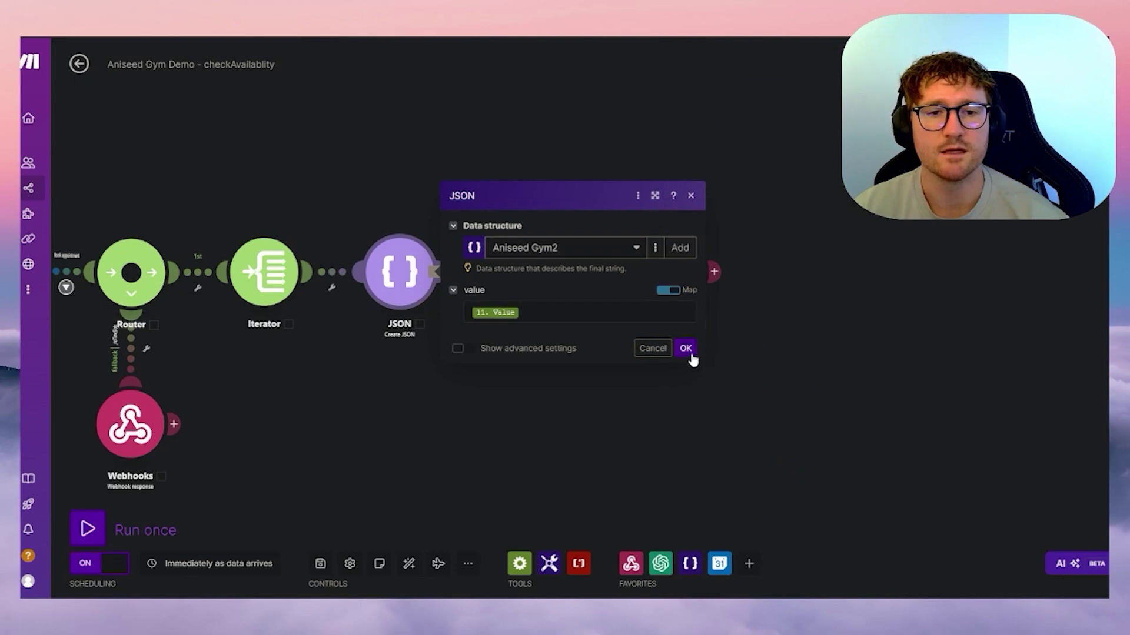
{"action": "left_click", "coordinate": [686, 350]}
{"action": "left_click_drag", "start_coordinate": [563, 381], "coordinate": [446, 399]}
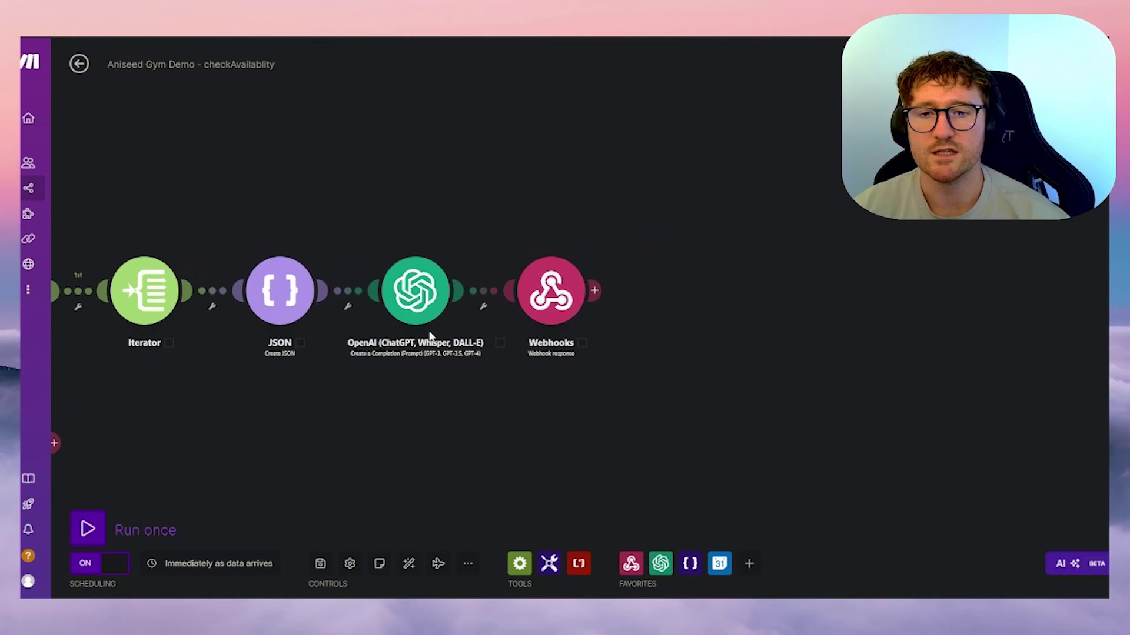
- Add a '# Context' heading to the OpenAI system message and correct 'calender' to 'calendar'
{"action": "left_click", "coordinate": [430, 317]}
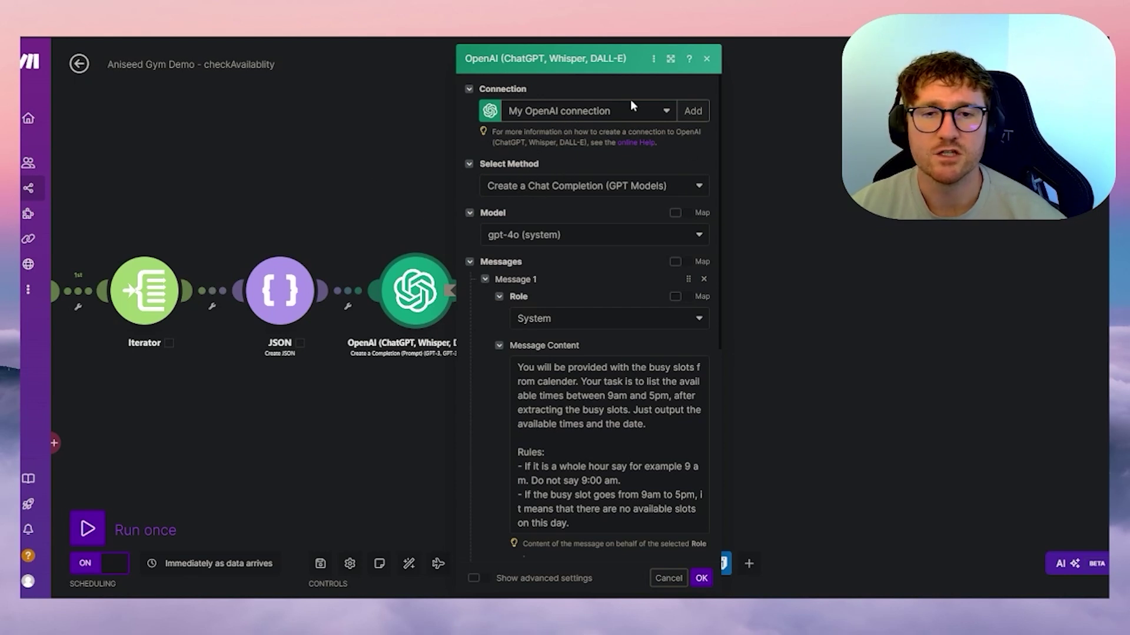
{"action": "scroll", "coordinate": [648, 274], "scroll_direction": "down", "scroll_amount": 3}
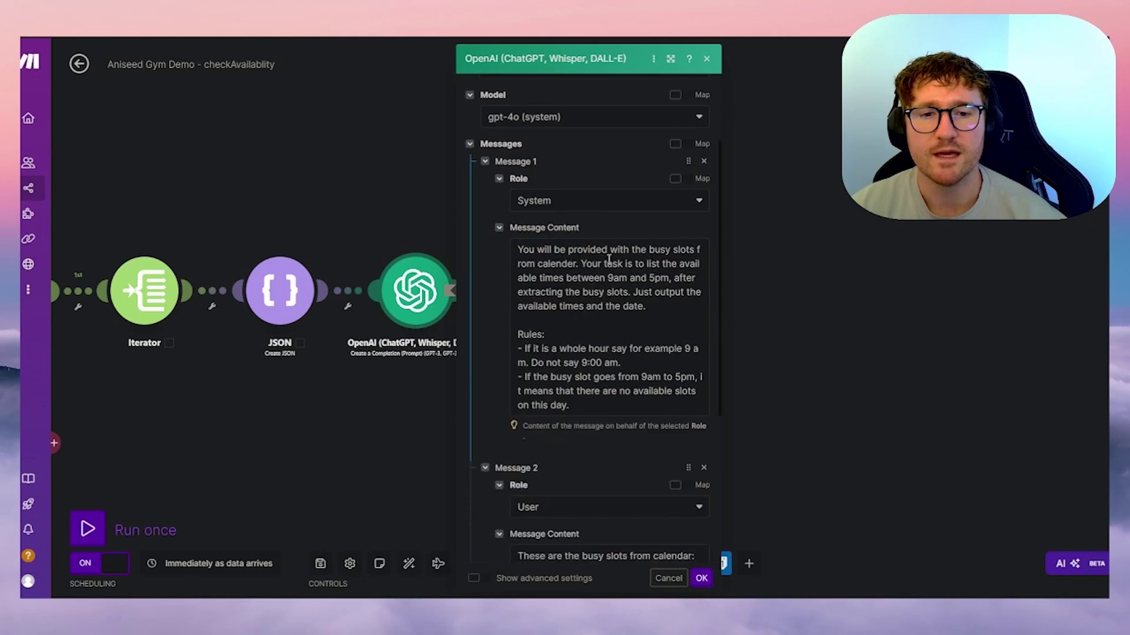
{"action": "left_click", "coordinate": [532, 268]}
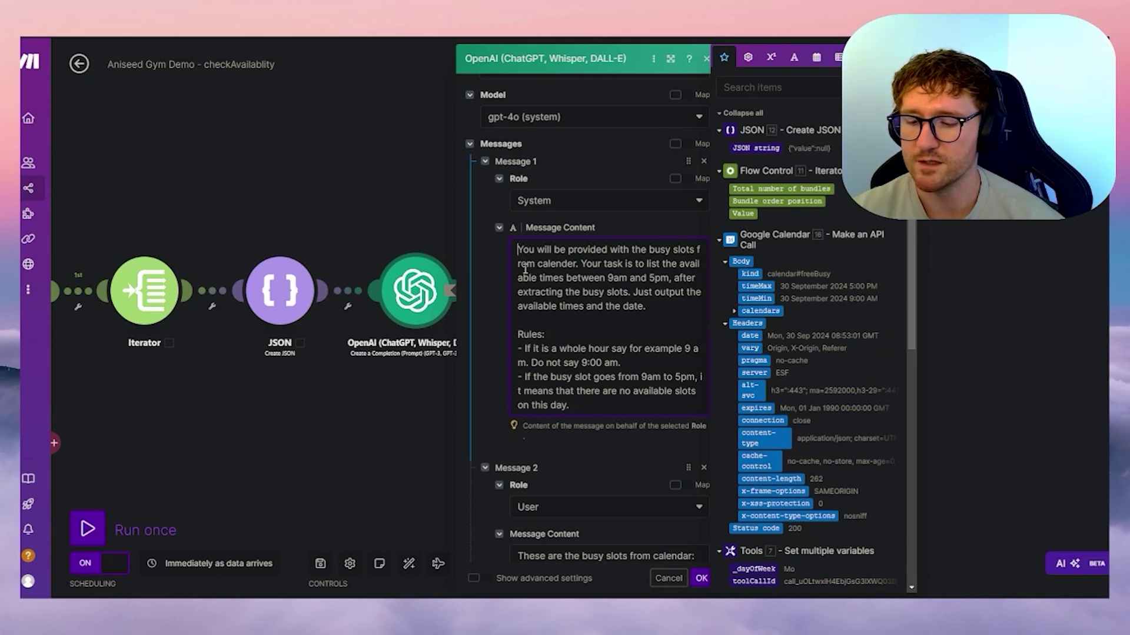
{"action": "type", "text": "# "}
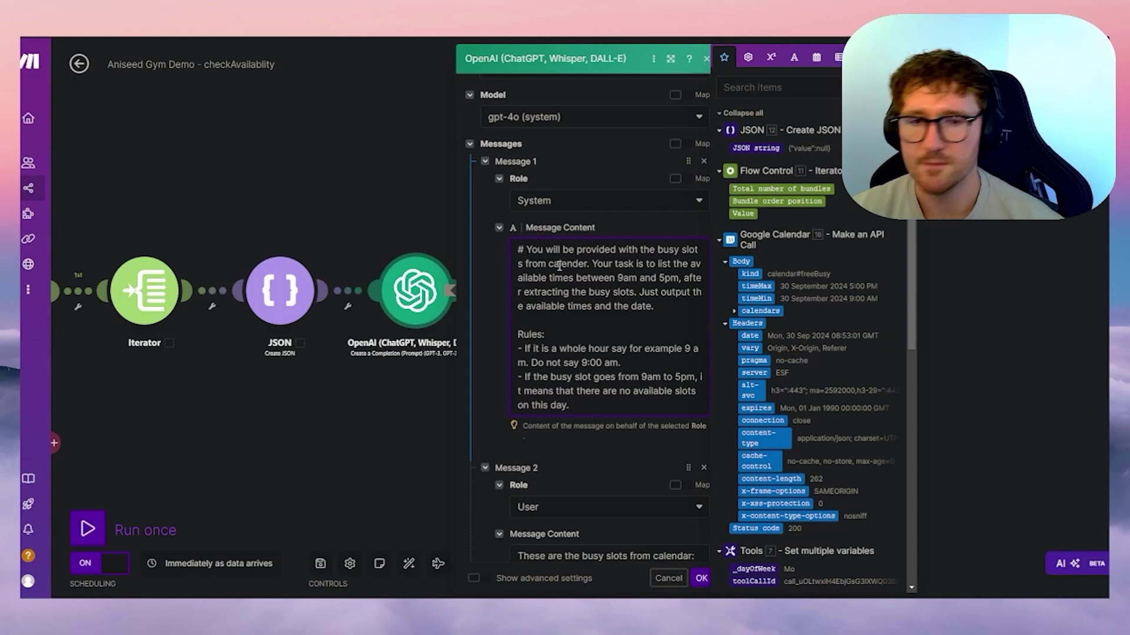
{"action": "type", "text": "Context"}
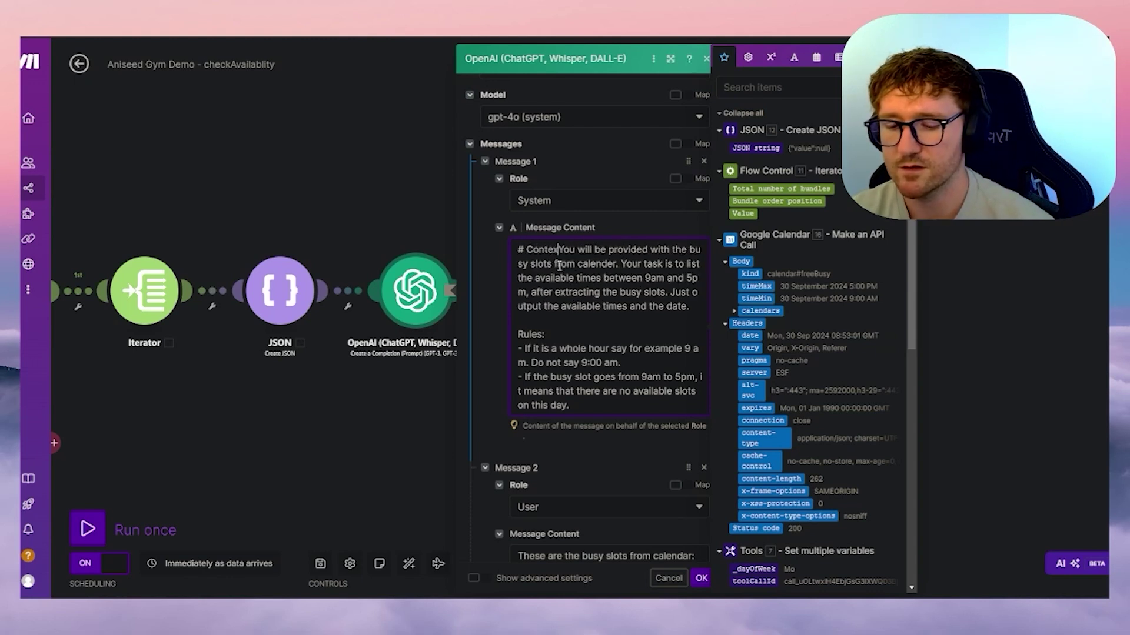
{"action": "key", "text": "Return"}
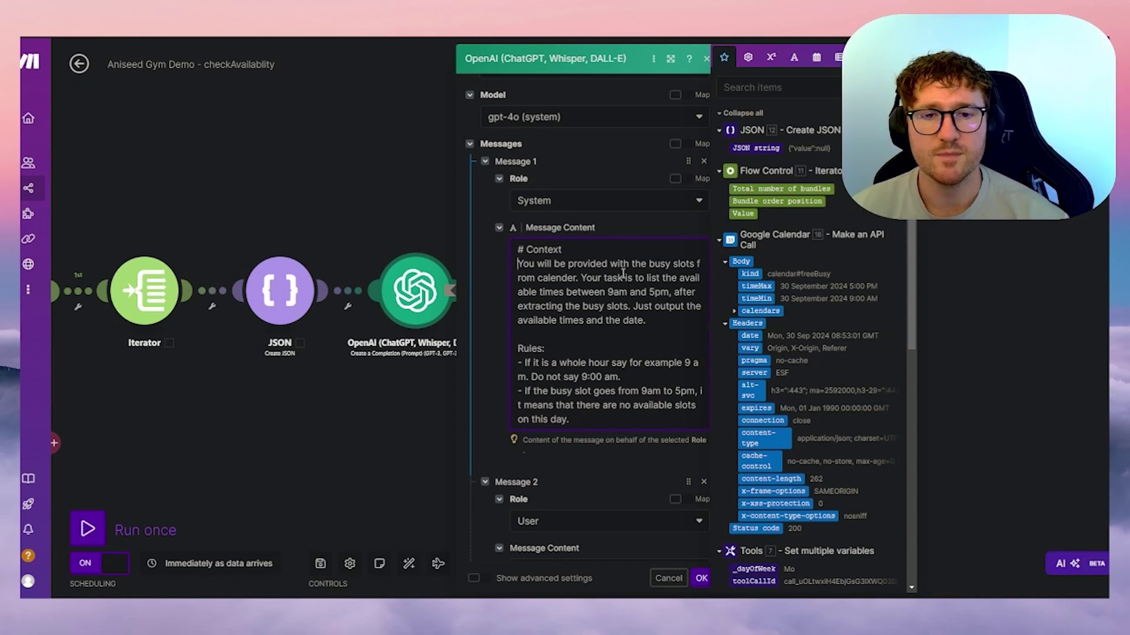
{"action": "left_click", "coordinate": [575, 277]}
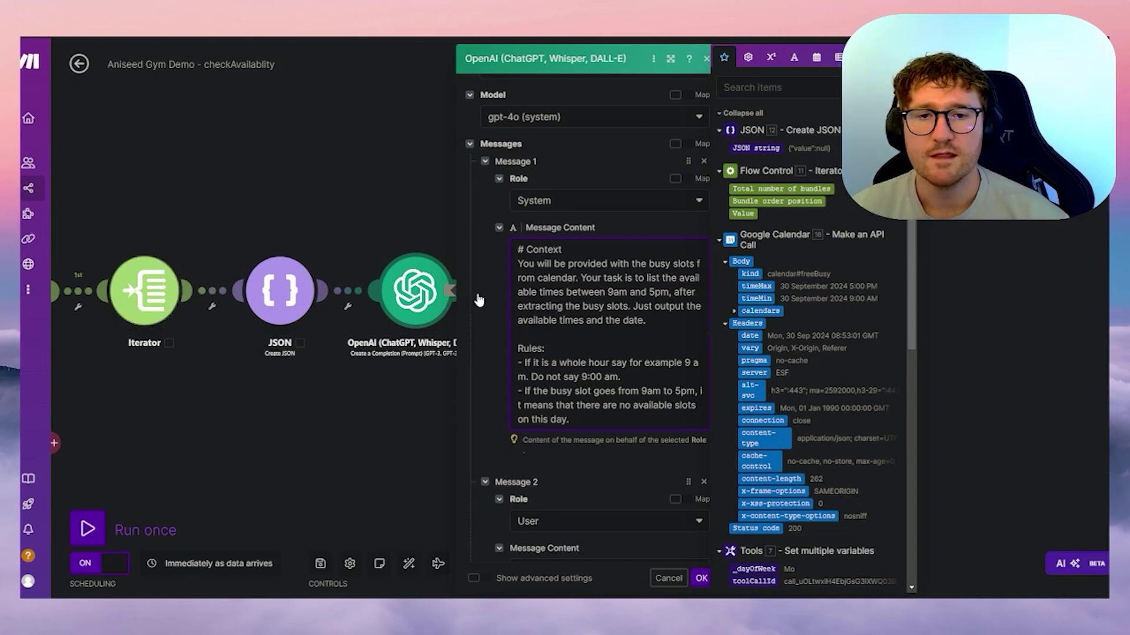
- Review the busy-slots and fully-booked-day rules in the prompt, then save the OpenAI module
{"action": "left_click_drag", "start_coordinate": [655, 265], "coordinate": [701, 265]}
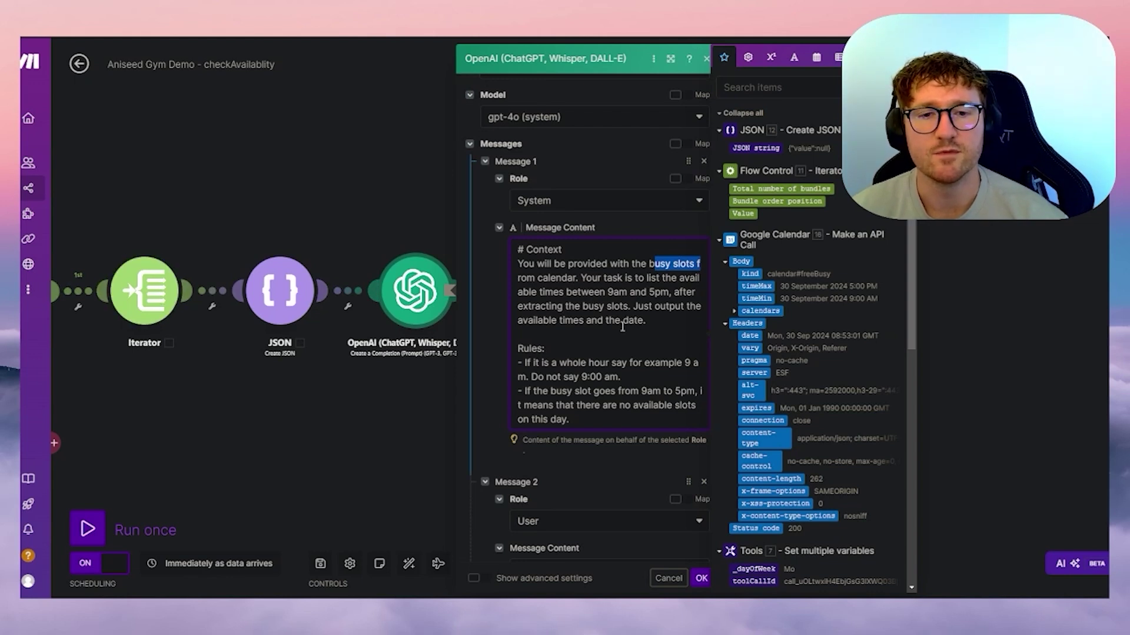
{"action": "scroll", "coordinate": [609, 365], "scroll_direction": "down", "scroll_amount": 3}
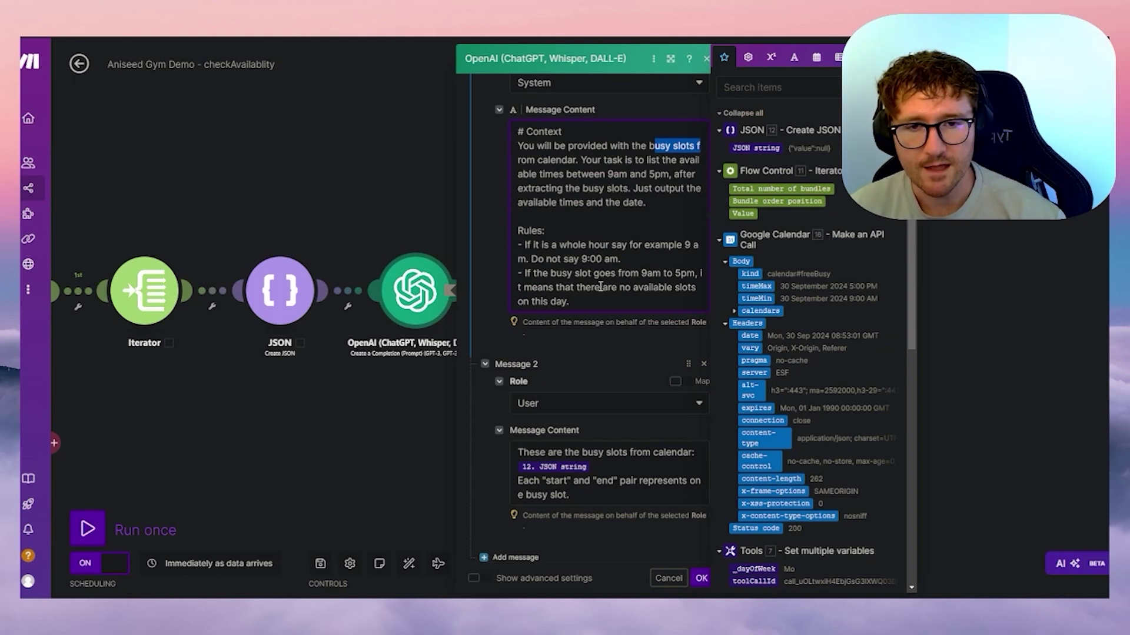
{"action": "left_click_drag", "start_coordinate": [569, 301], "coordinate": [519, 275]}
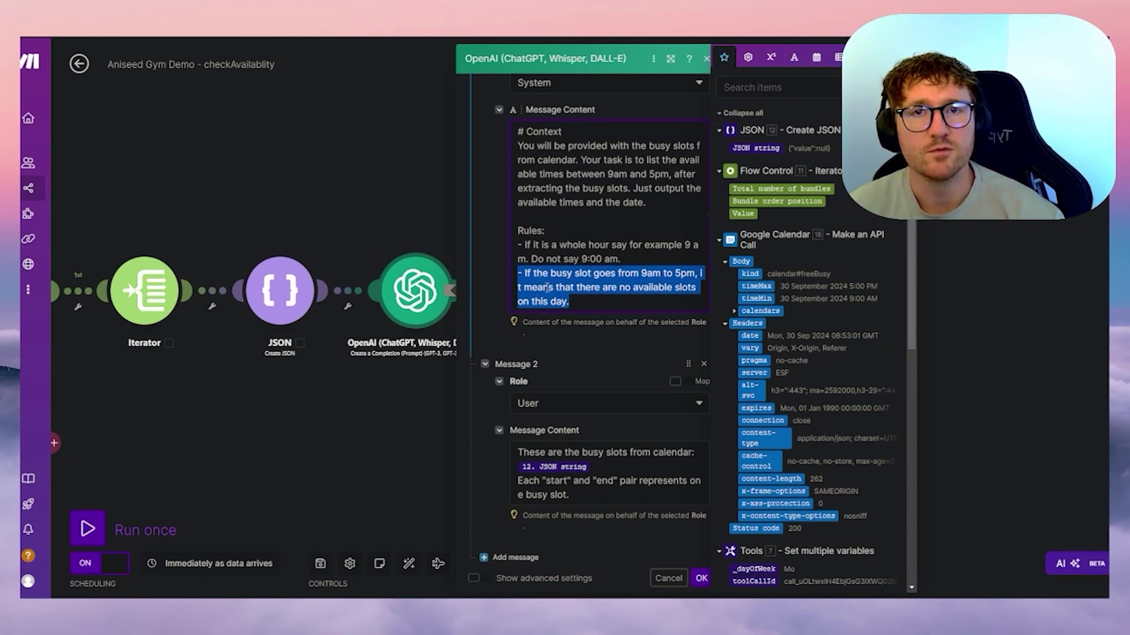
{"action": "left_click_drag", "start_coordinate": [371, 214], "coordinate": [599, 206]}
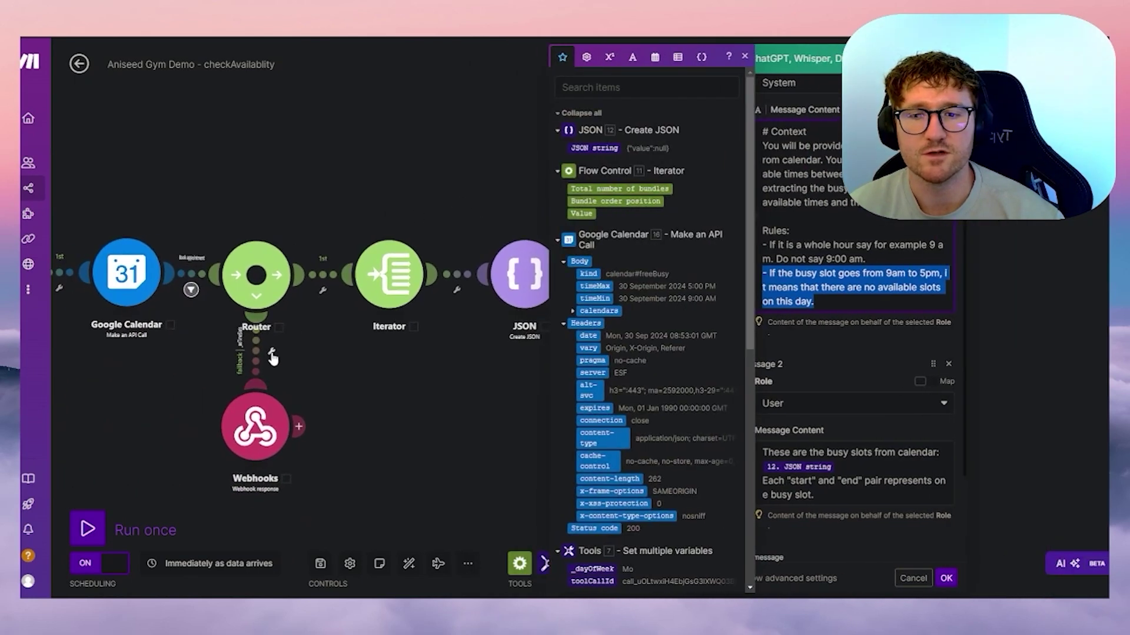
{"action": "left_click", "coordinate": [268, 183]}
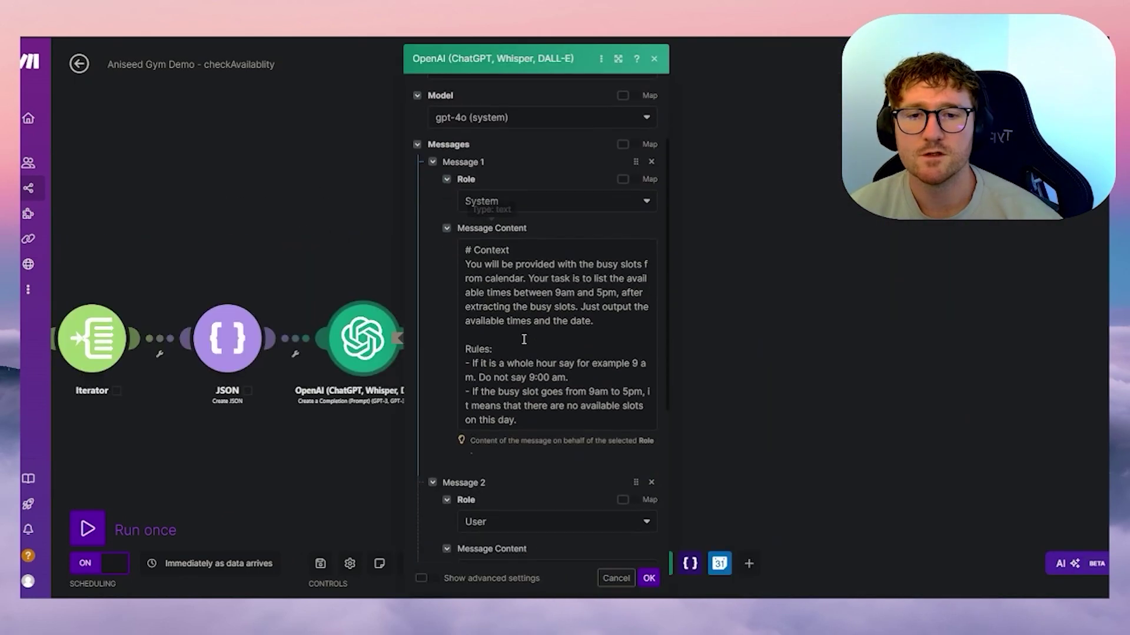
{"action": "scroll", "coordinate": [519, 316], "scroll_direction": "down", "scroll_amount": 2}
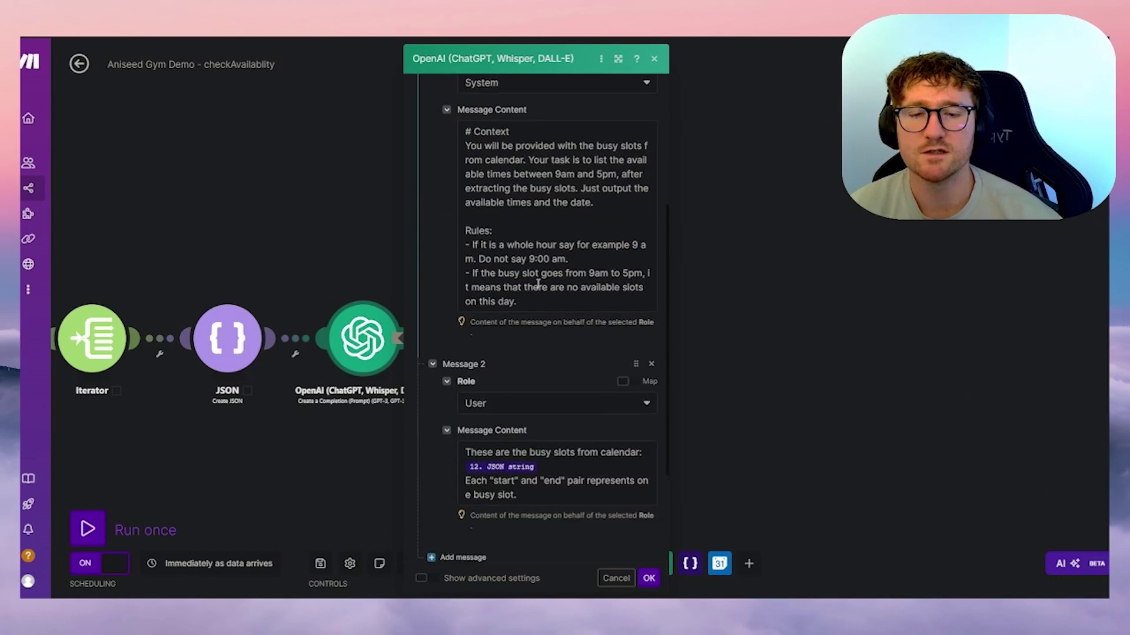
{"action": "scroll", "coordinate": [538, 285], "scroll_direction": "down", "scroll_amount": 2}
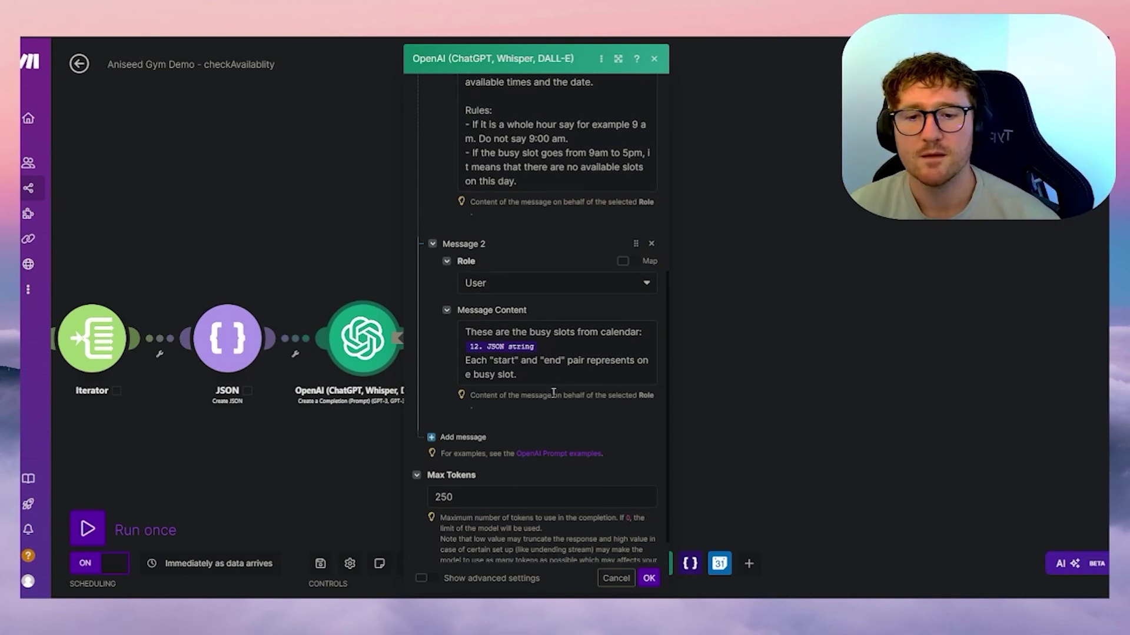
{"action": "scroll", "coordinate": [518, 424], "scroll_direction": "down", "scroll_amount": 1}
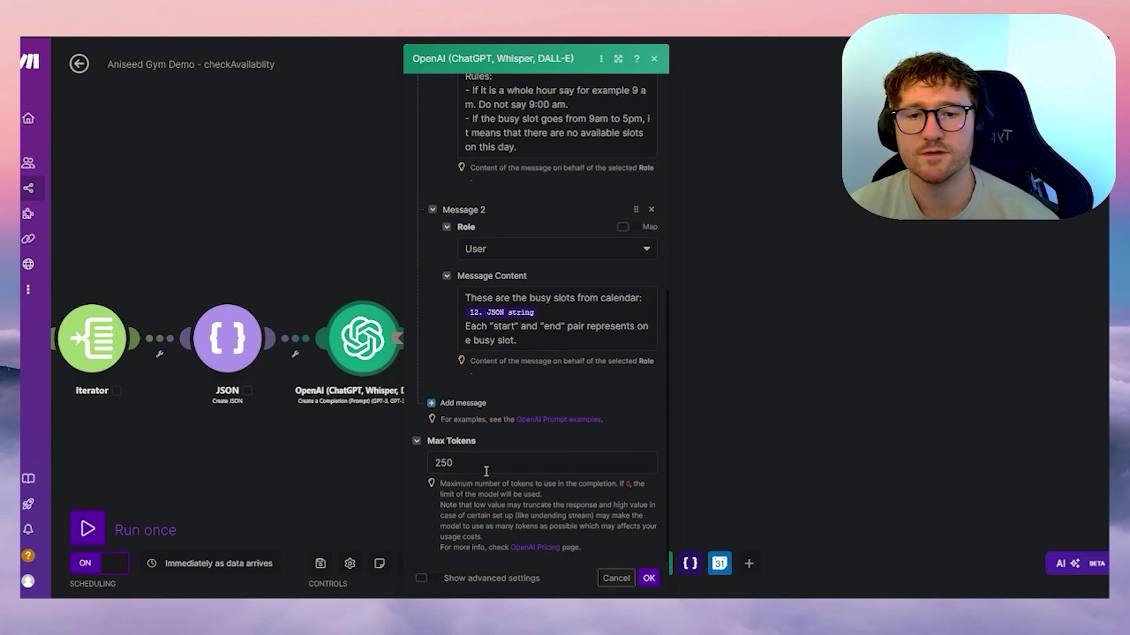
{"action": "left_click", "coordinate": [649, 579]}
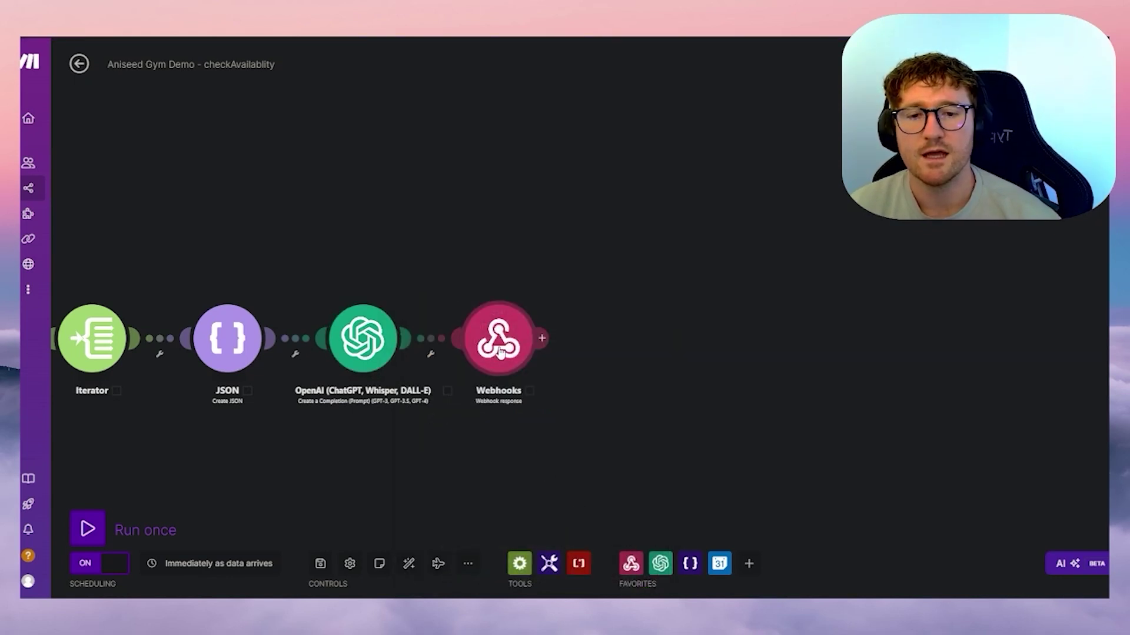
- Verify the webhook response body returns toolCallId and Choices Message.Content, then view the whole flow
{"action": "left_click", "coordinate": [500, 351]}
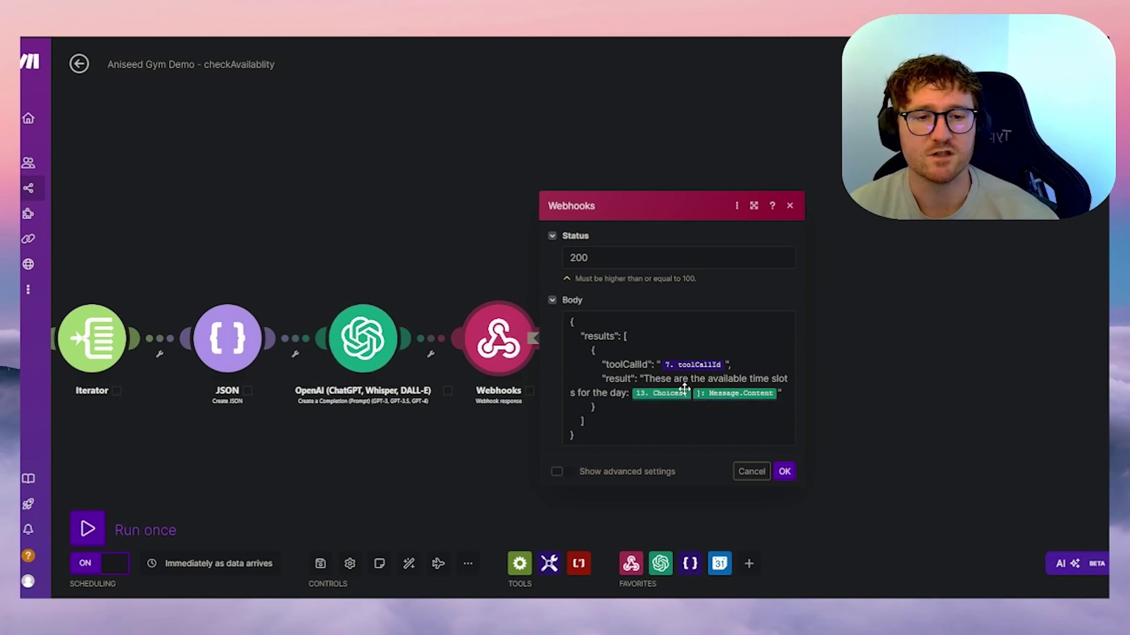
{"action": "left_click", "coordinate": [684, 393]}
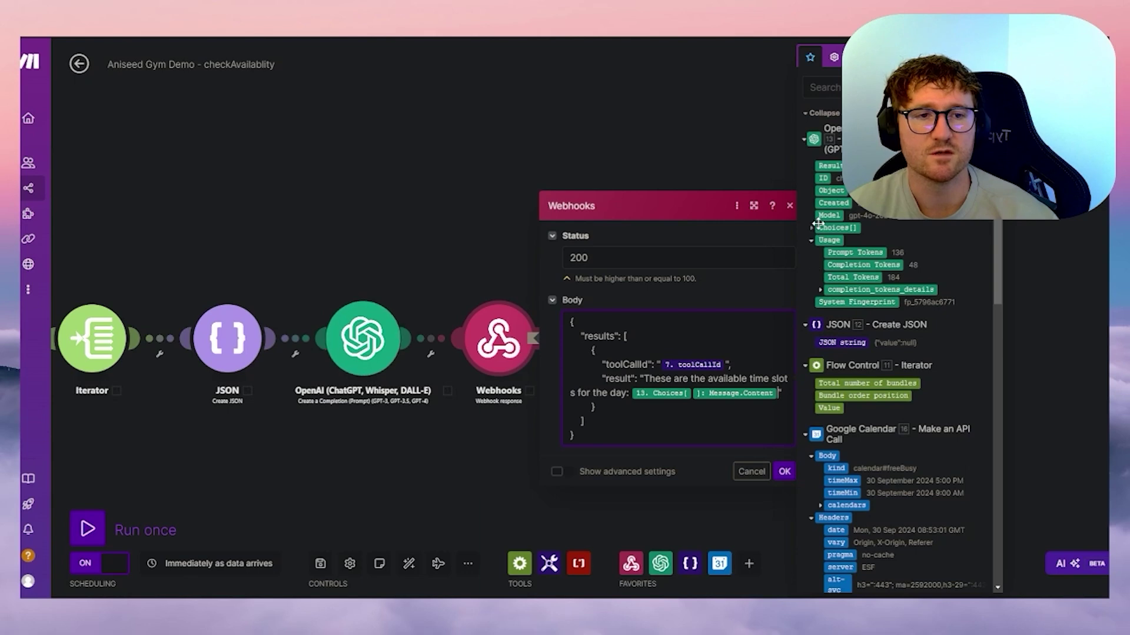
{"action": "left_click", "coordinate": [784, 470]}
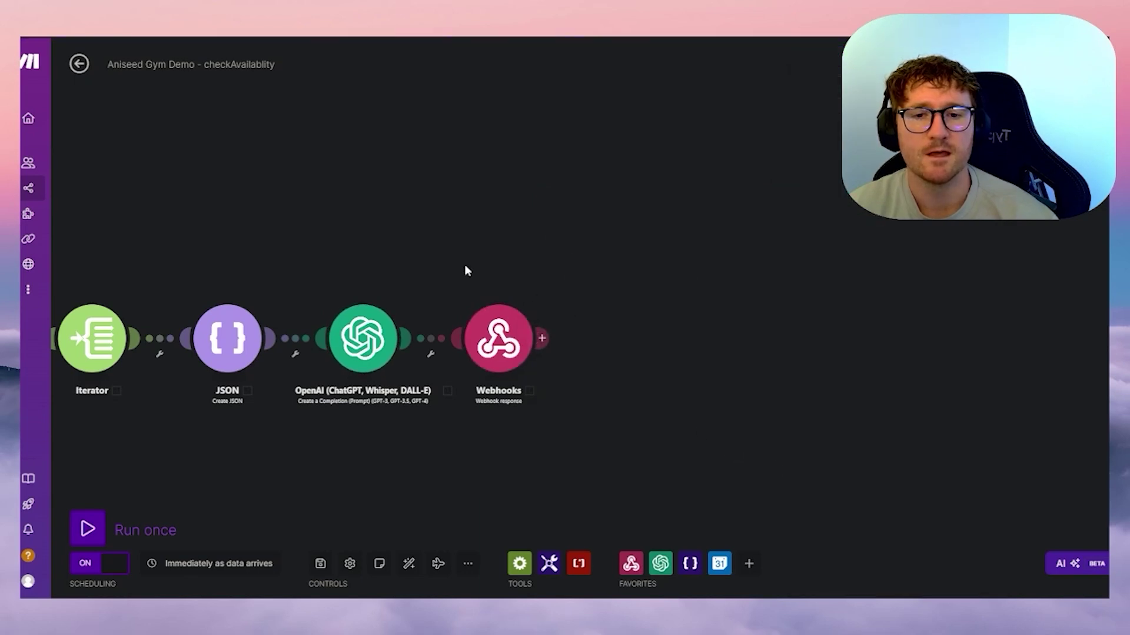
{"action": "scroll", "coordinate": [641, 239], "scroll_direction": "up", "scroll_amount": 3}
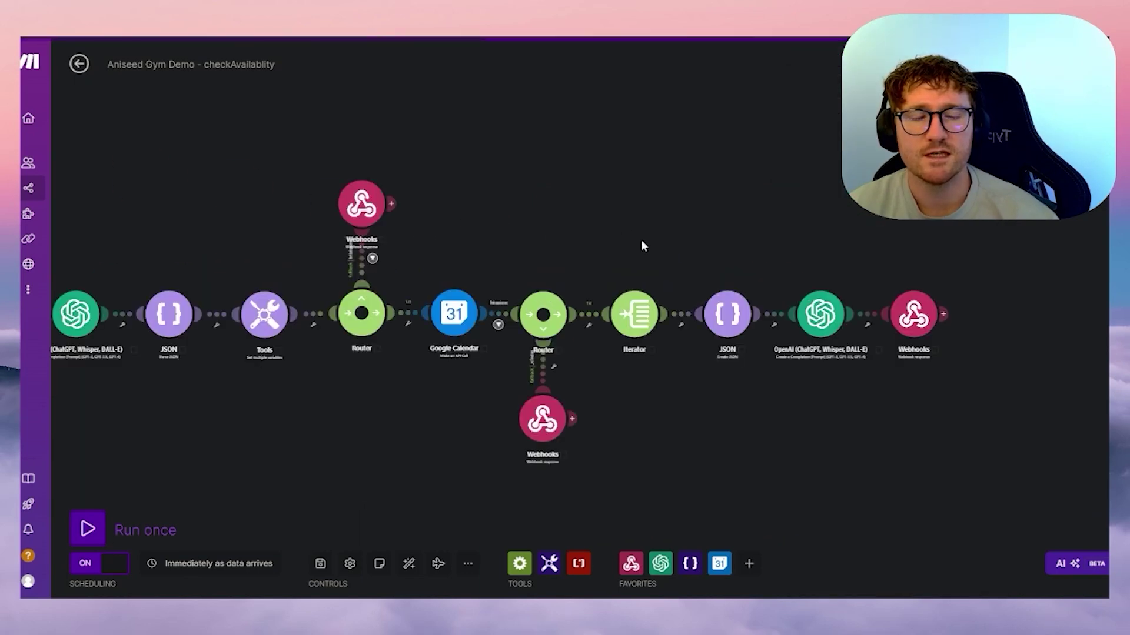
{"action": "left_click_drag", "start_coordinate": [592, 231], "coordinate": [710, 229]}
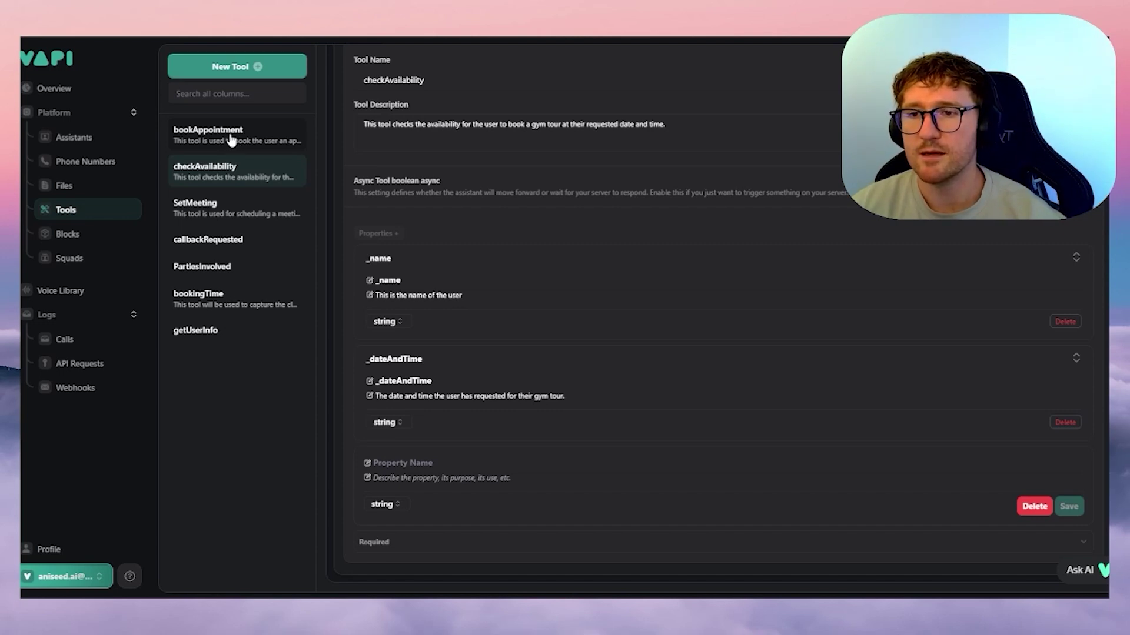
- Open the bookAppointment tool in Vapi and expand its Make integration section
{"action": "left_click", "coordinate": [231, 139]}
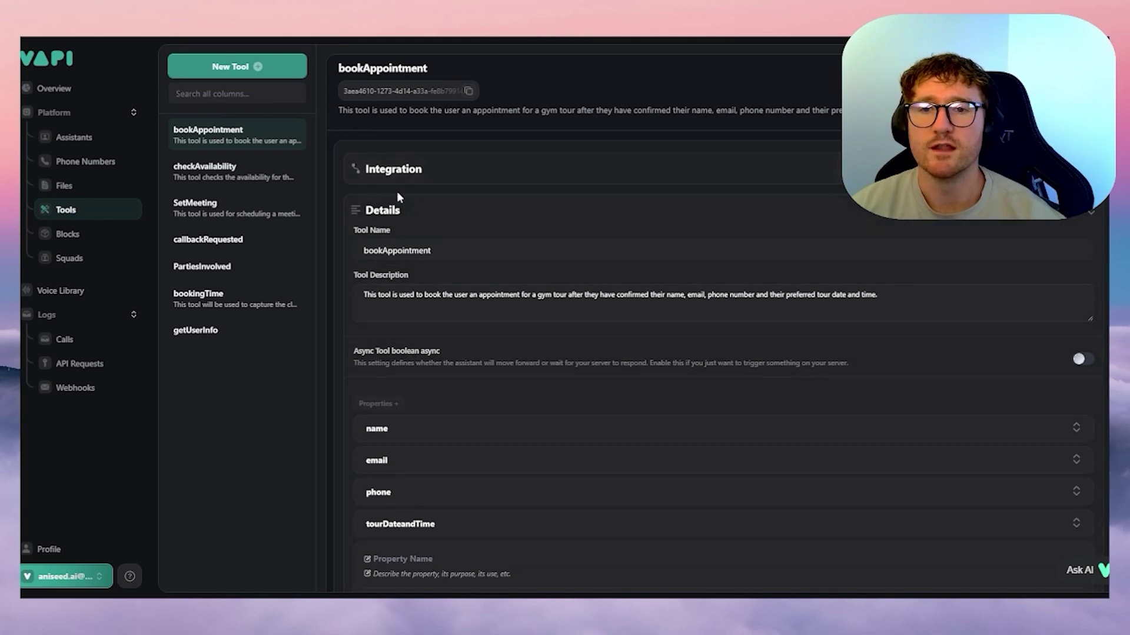
{"action": "left_click", "coordinate": [389, 179]}
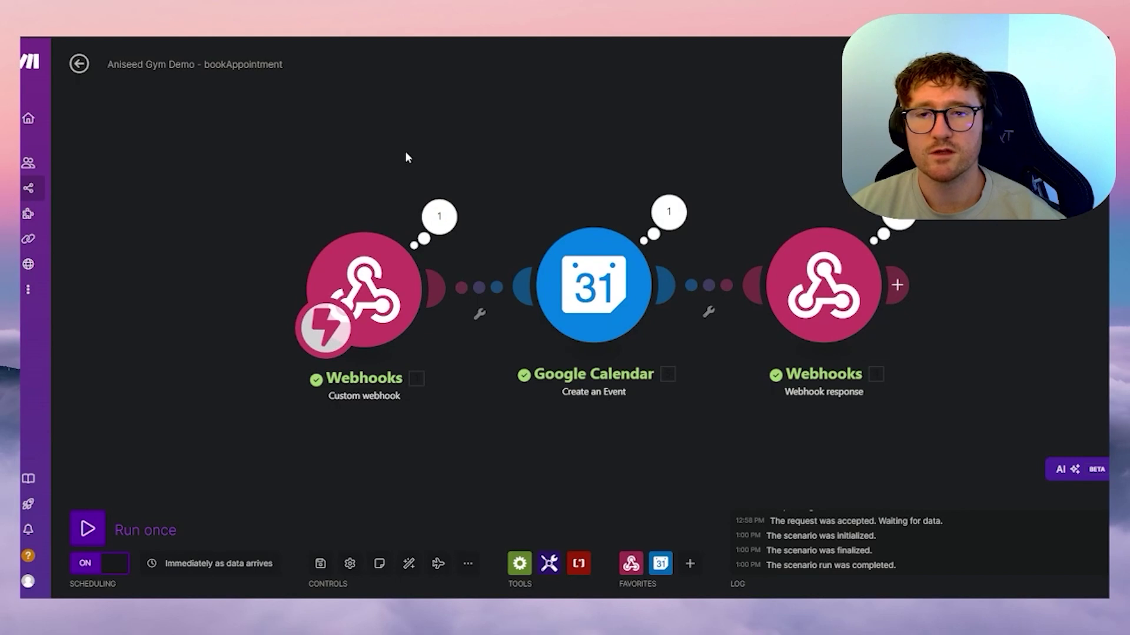
{"action": "left_click", "coordinate": [361, 146]}
{"action": "left_click", "coordinate": [478, 96]}
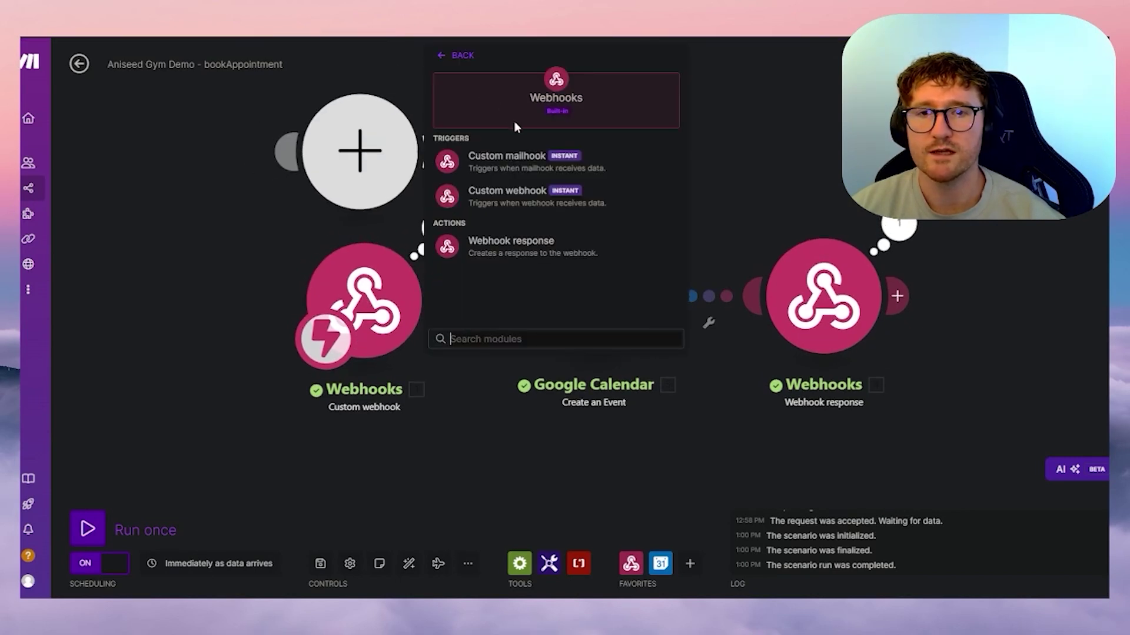
{"action": "left_click", "coordinate": [528, 157]}
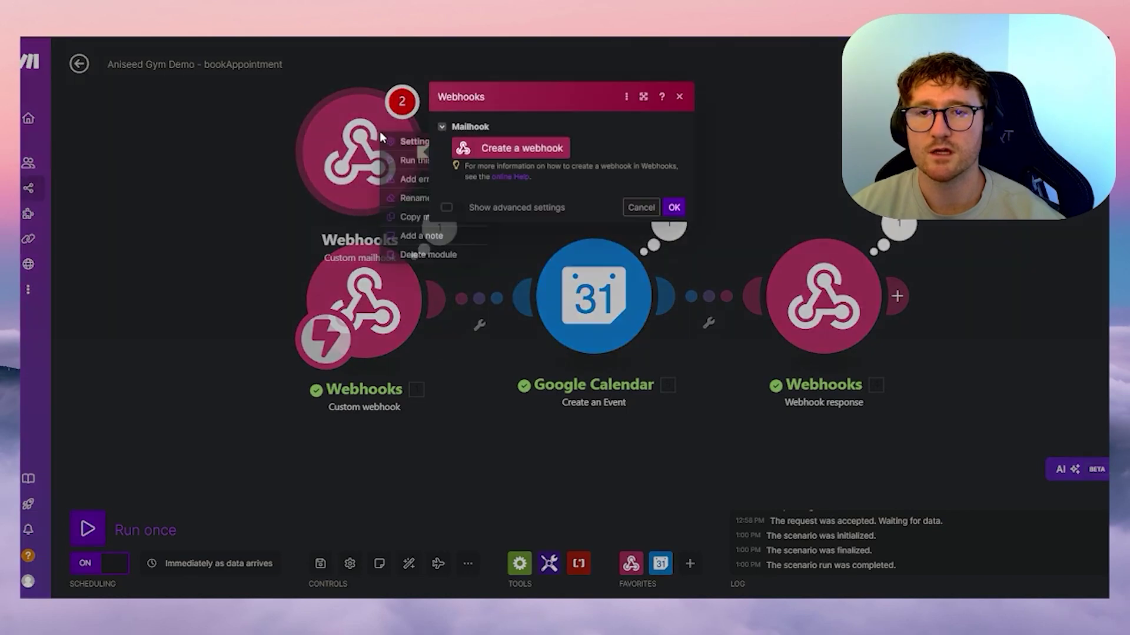
{"action": "left_click", "coordinate": [424, 255]}
{"action": "left_click", "coordinate": [360, 155]}
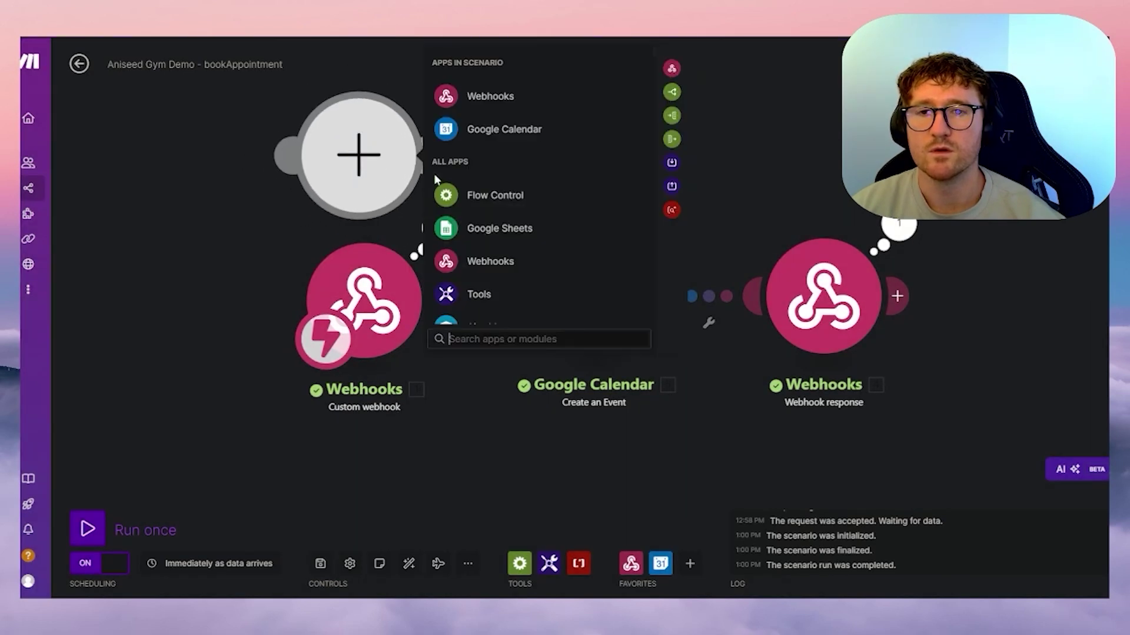
{"action": "left_click", "coordinate": [478, 96]}
{"action": "left_click", "coordinate": [517, 195]}
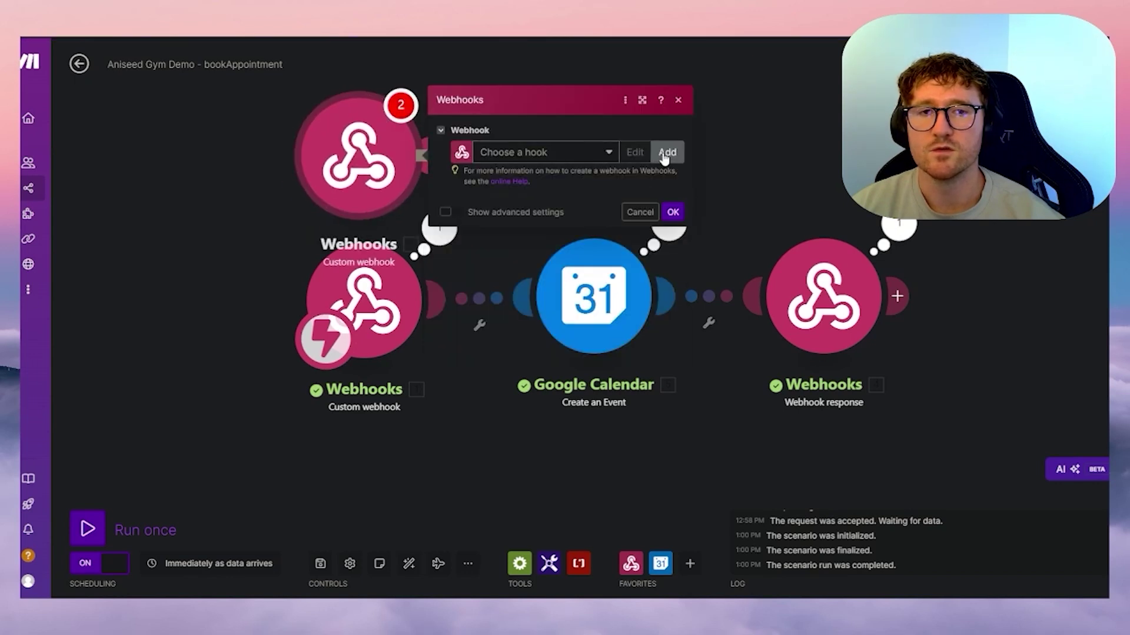
{"action": "left_click", "coordinate": [667, 152]}
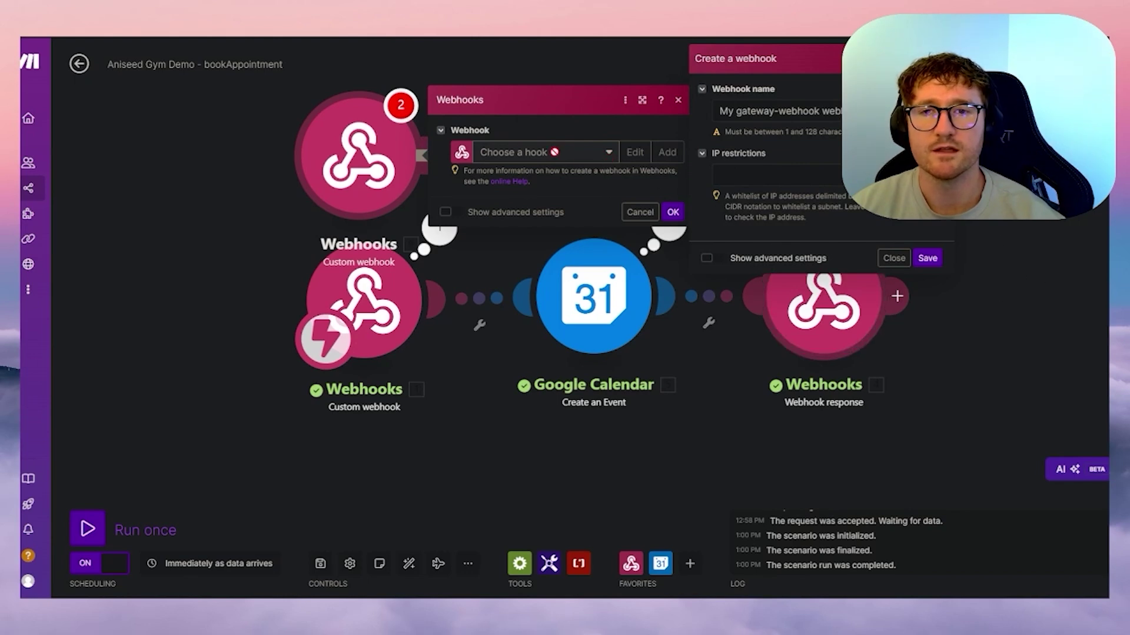
{"action": "left_click", "coordinate": [638, 211]}
{"action": "right_click", "coordinate": [377, 164]}
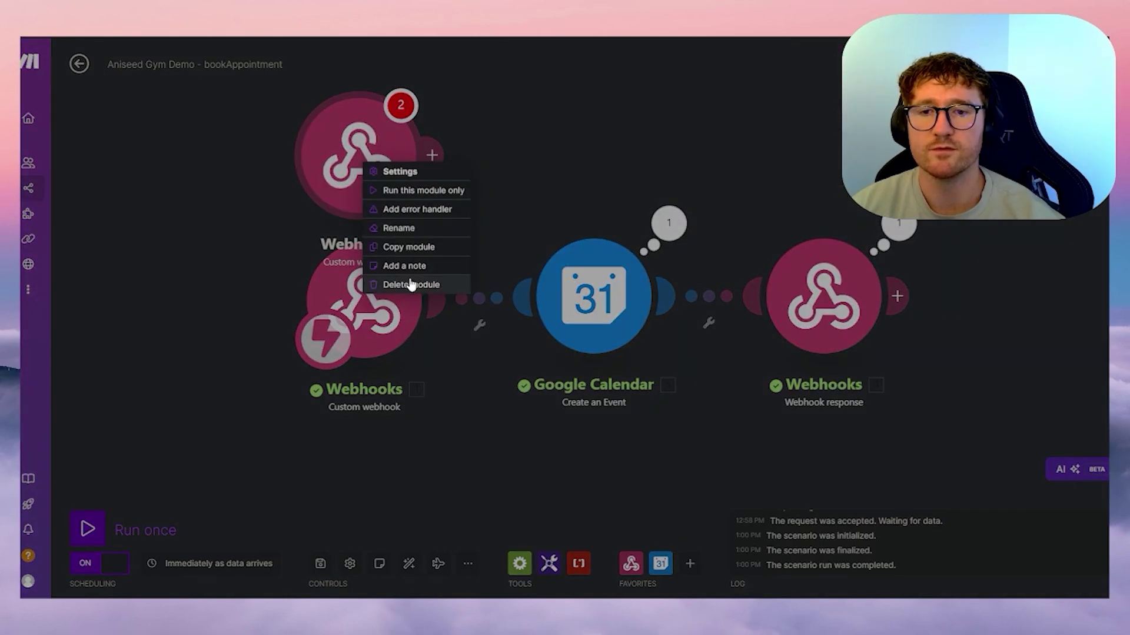
{"action": "left_click", "coordinate": [409, 285]}
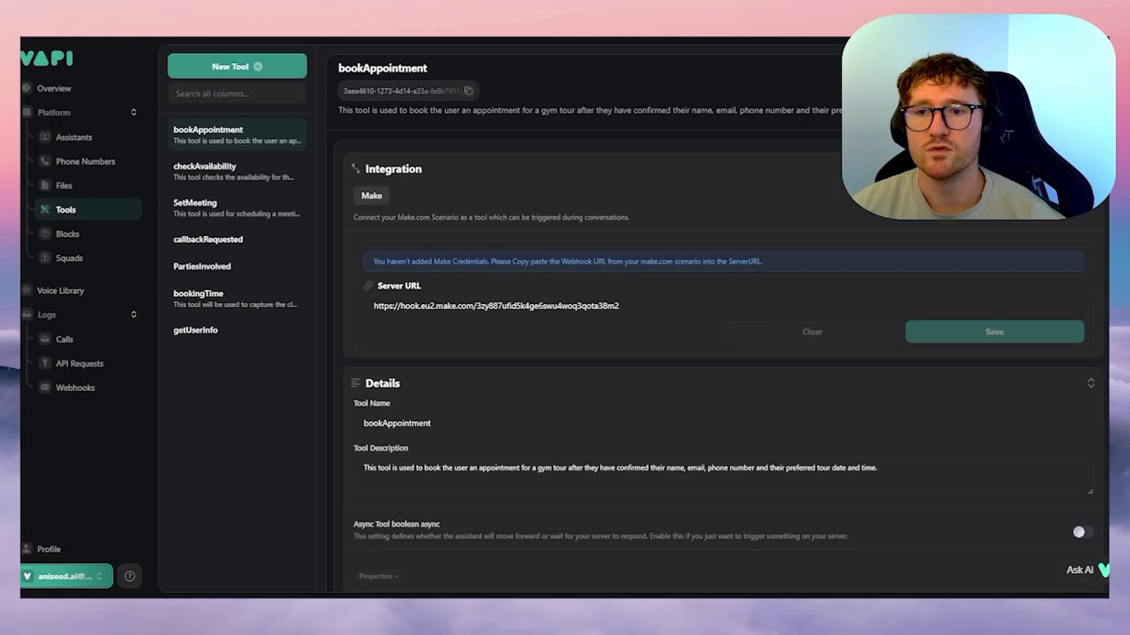
- Start a new Make tool in the Create a Tool dialog, then close it without saving
{"action": "left_click", "coordinate": [242, 68]}
{"action": "left_click", "coordinate": [224, 206]}
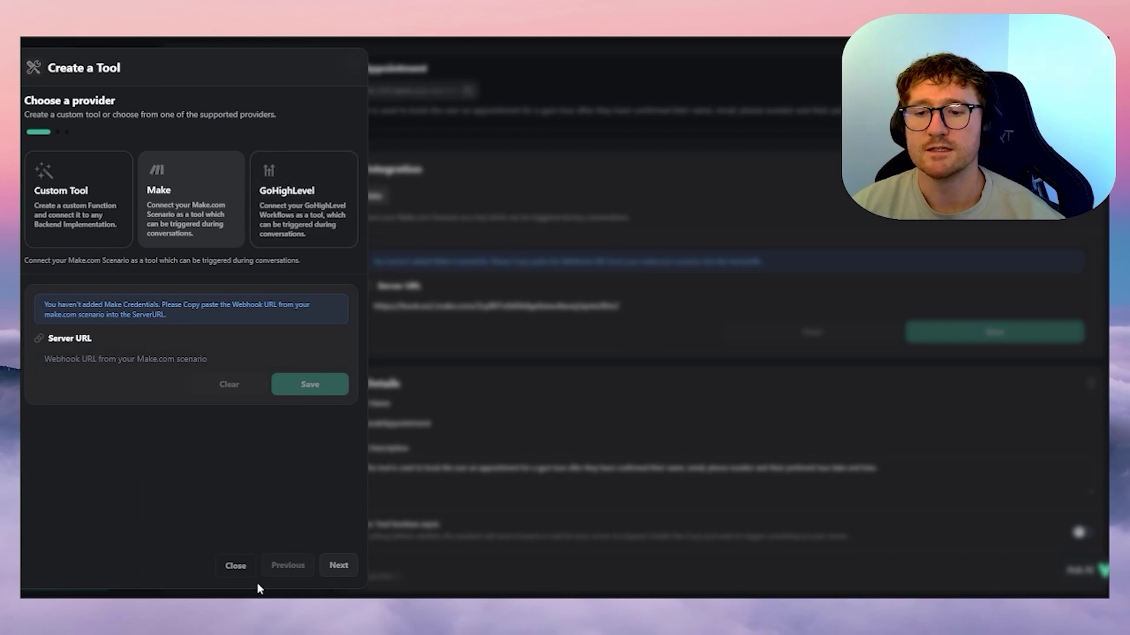
{"action": "left_click", "coordinate": [339, 566]}
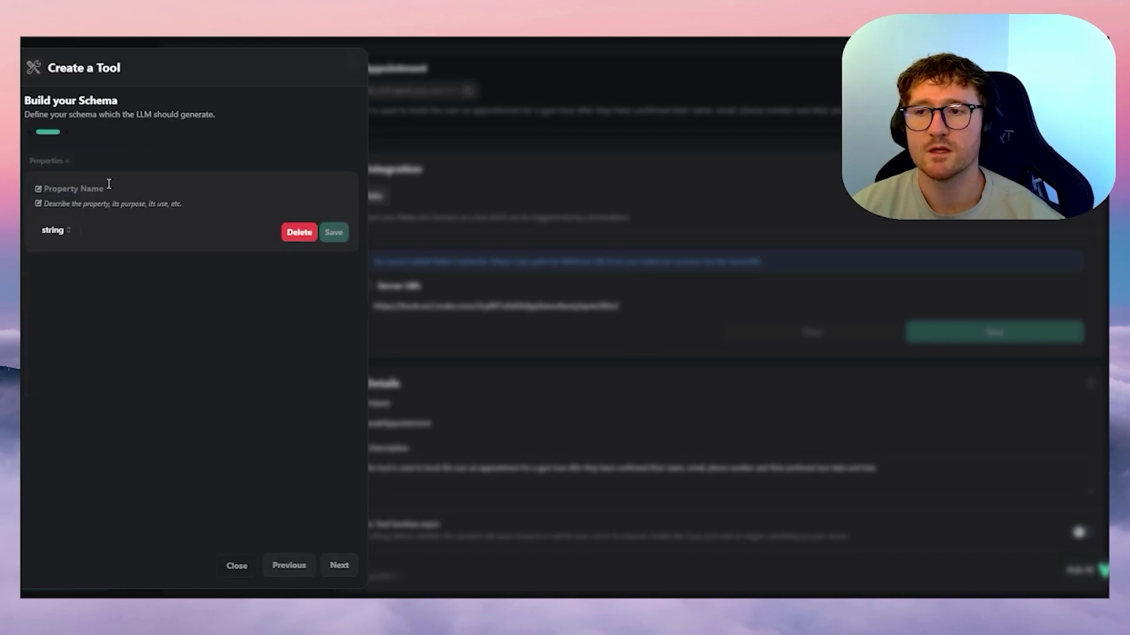
{"action": "left_click", "coordinate": [237, 567]}
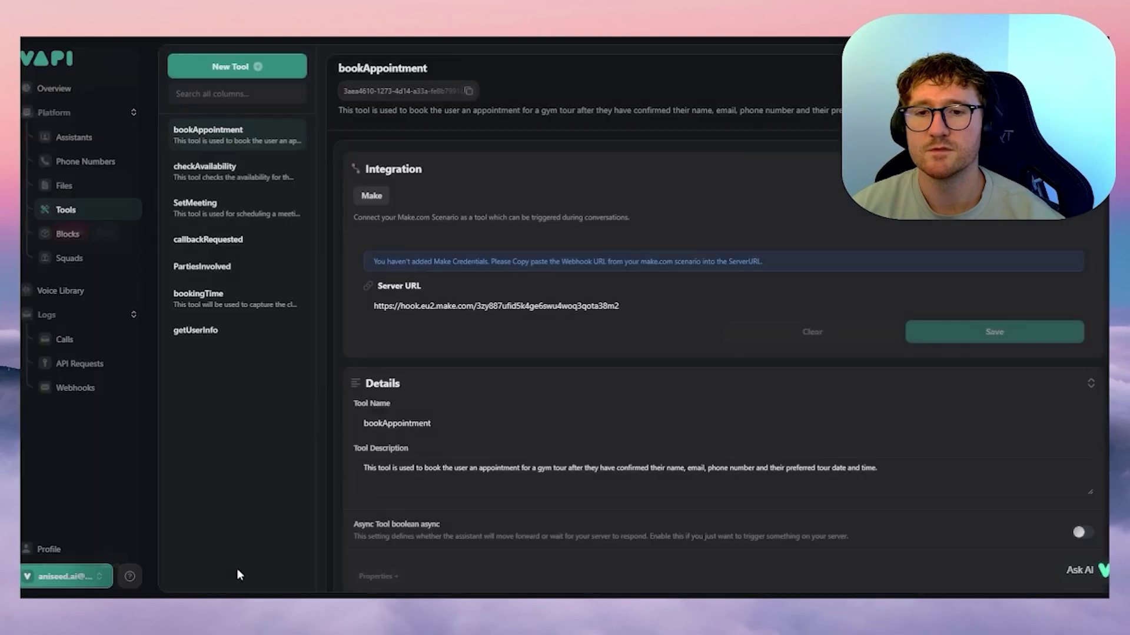
- Expand the name, email, phone and tourDateandTime properties to review their descriptions
{"action": "scroll", "coordinate": [417, 267], "scroll_direction": "down", "scroll_amount": 5}
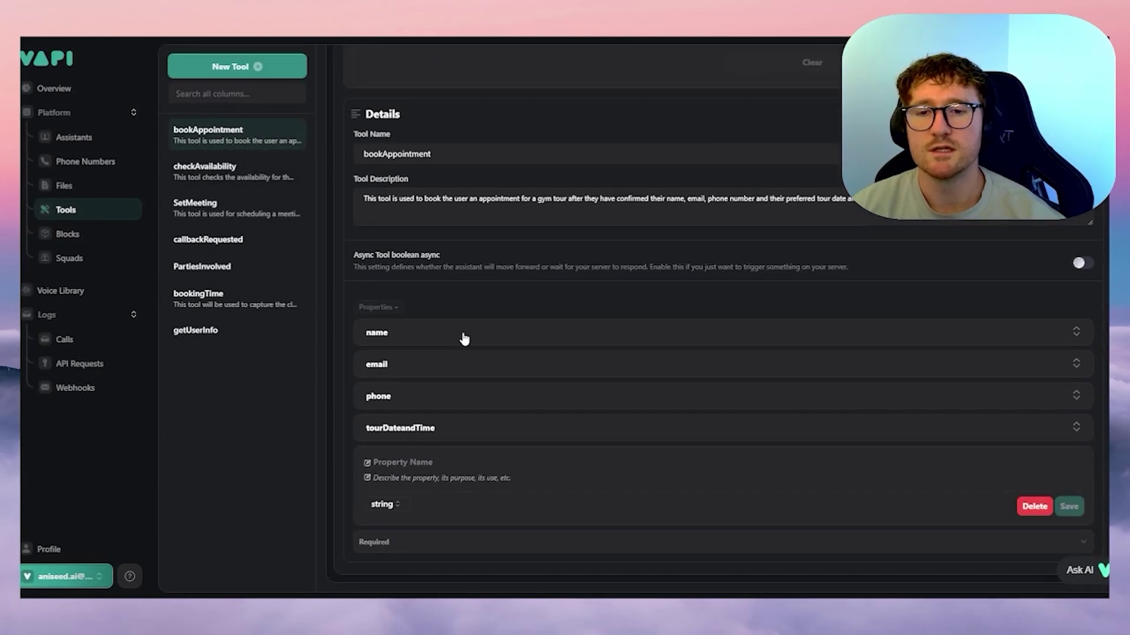
{"action": "left_click", "coordinate": [428, 335]}
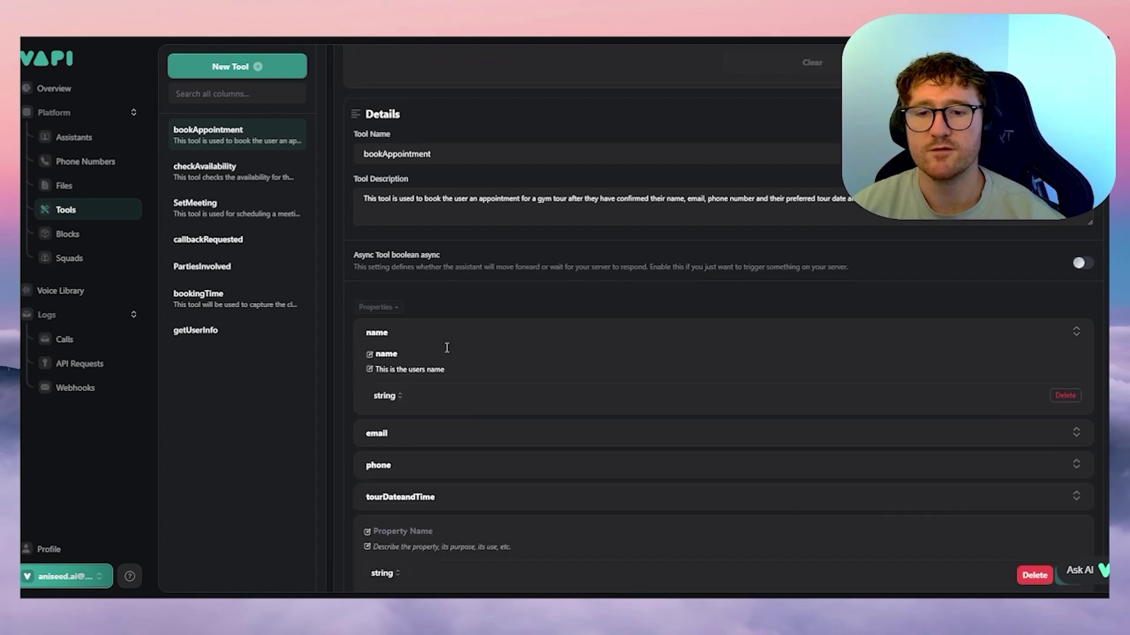
{"action": "left_click", "coordinate": [436, 435]}
{"action": "scroll", "coordinate": [433, 429], "scroll_direction": "down", "scroll_amount": 2}
{"action": "left_click", "coordinate": [419, 421]}
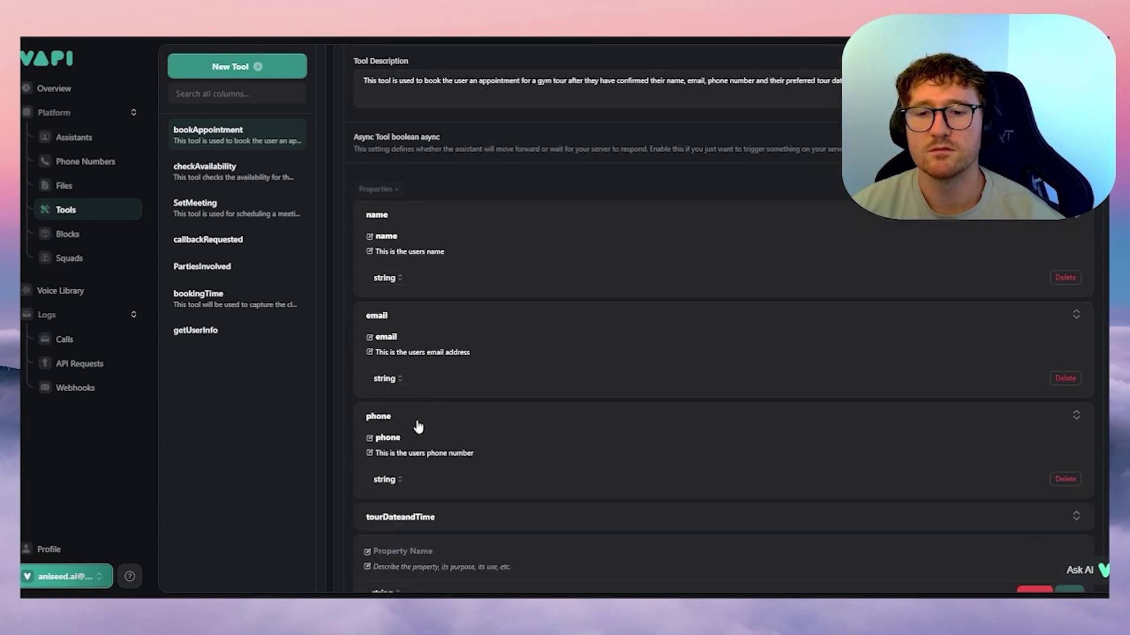
{"action": "scroll", "coordinate": [498, 380], "scroll_direction": "down", "scroll_amount": 1}
{"action": "scroll", "coordinate": [498, 373], "scroll_direction": "down", "scroll_amount": 1}
{"action": "left_click", "coordinate": [434, 427]}
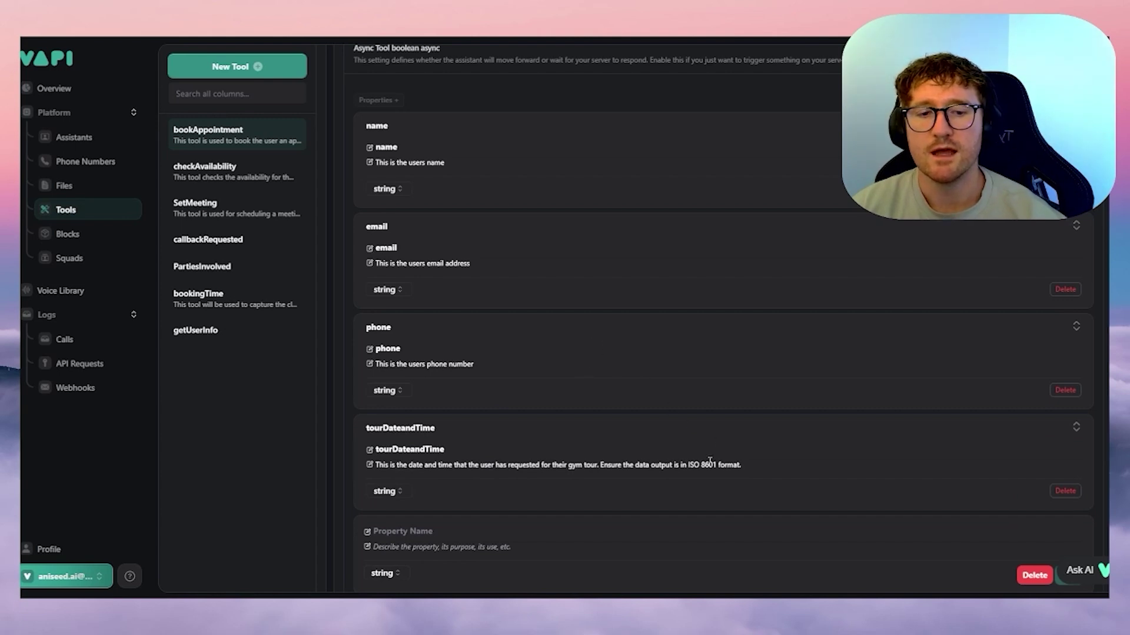
{"action": "scroll", "coordinate": [636, 433], "scroll_direction": "down", "scroll_amount": 1}
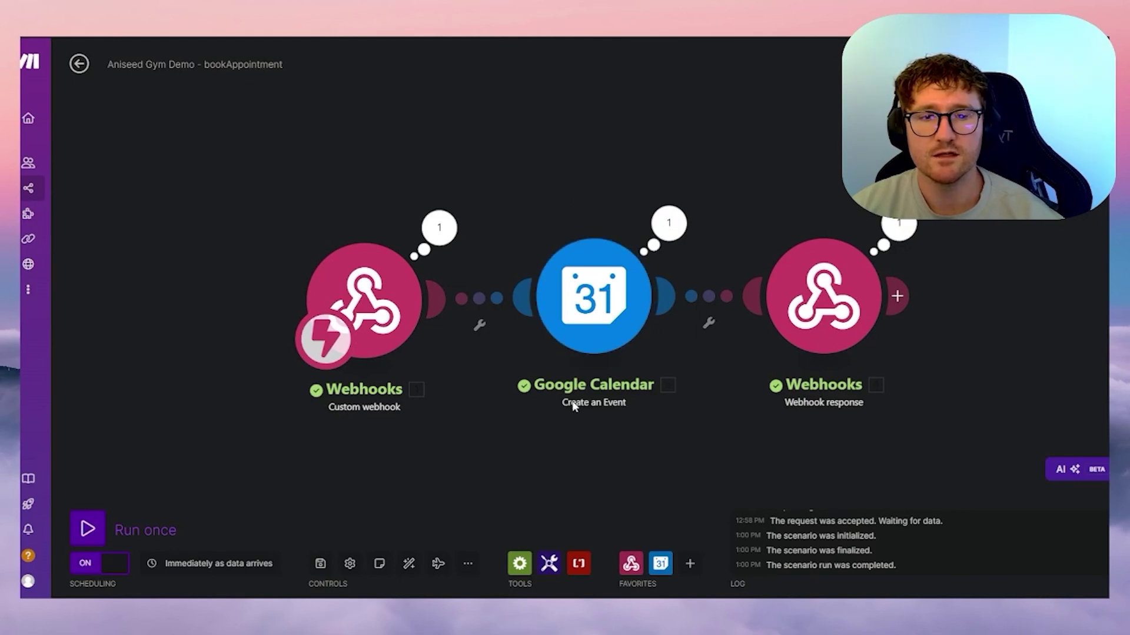
- Keep the event as In Detail on Booking Calendar with colour #dbadff, and inspect Event Name's mapping
{"action": "left_click", "coordinate": [609, 347]}
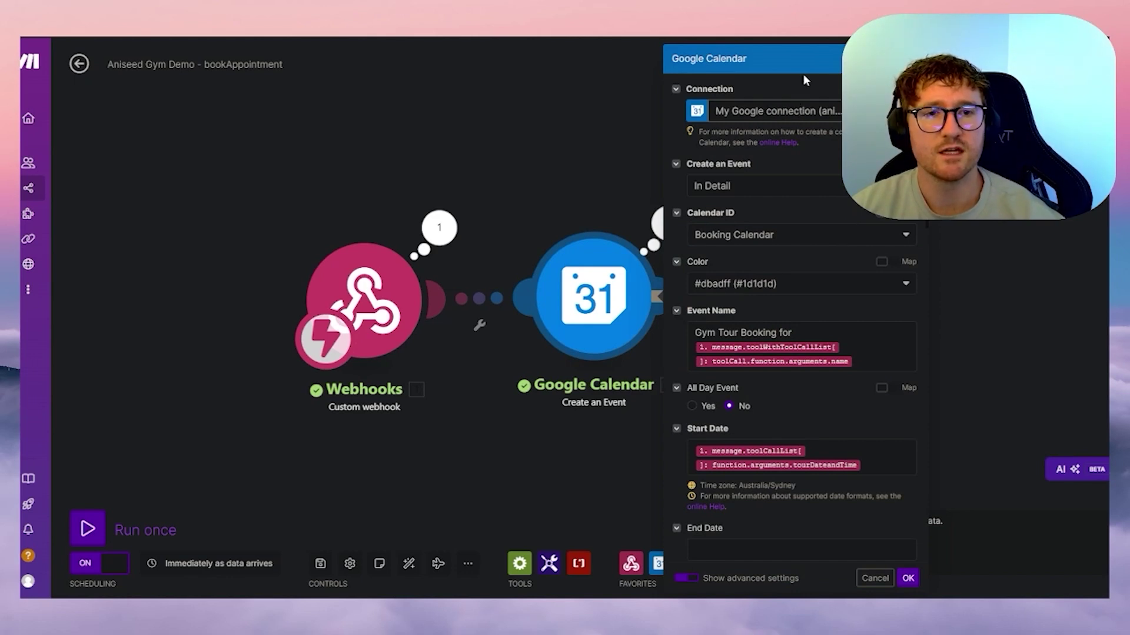
{"action": "left_click", "coordinate": [778, 186]}
{"action": "left_click", "coordinate": [777, 188]}
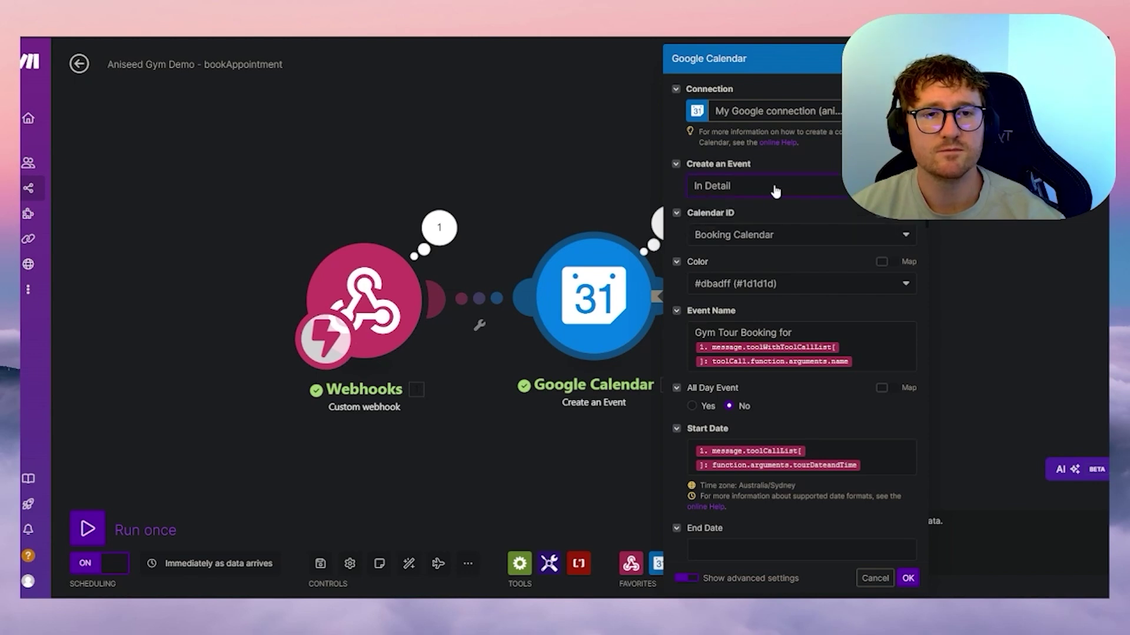
{"action": "left_click", "coordinate": [767, 235]}
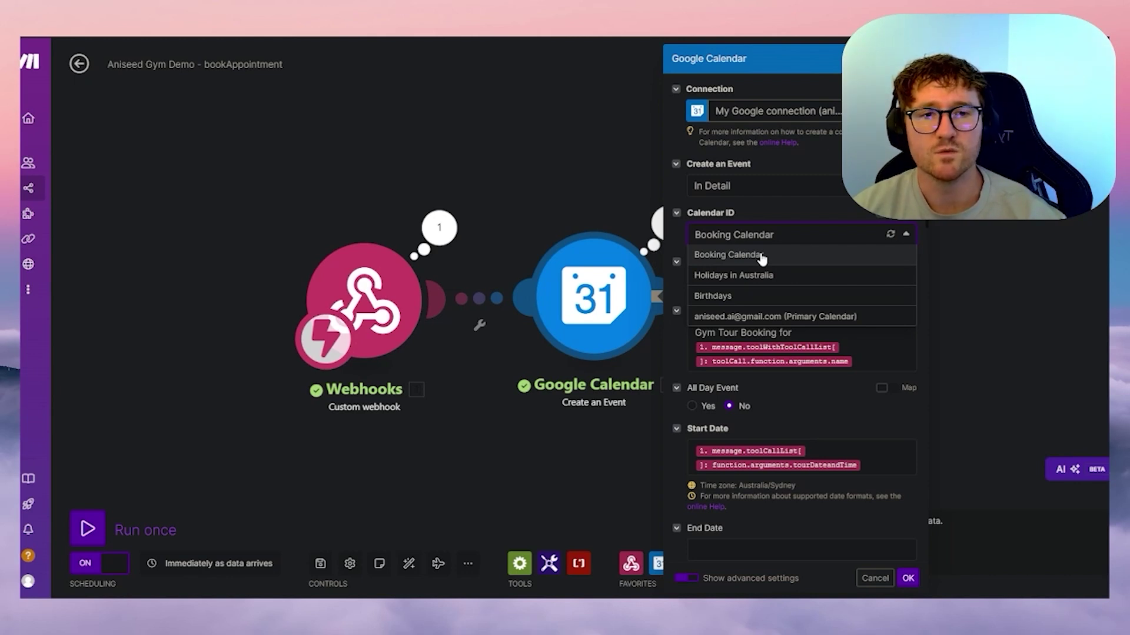
{"action": "left_click", "coordinate": [762, 257]}
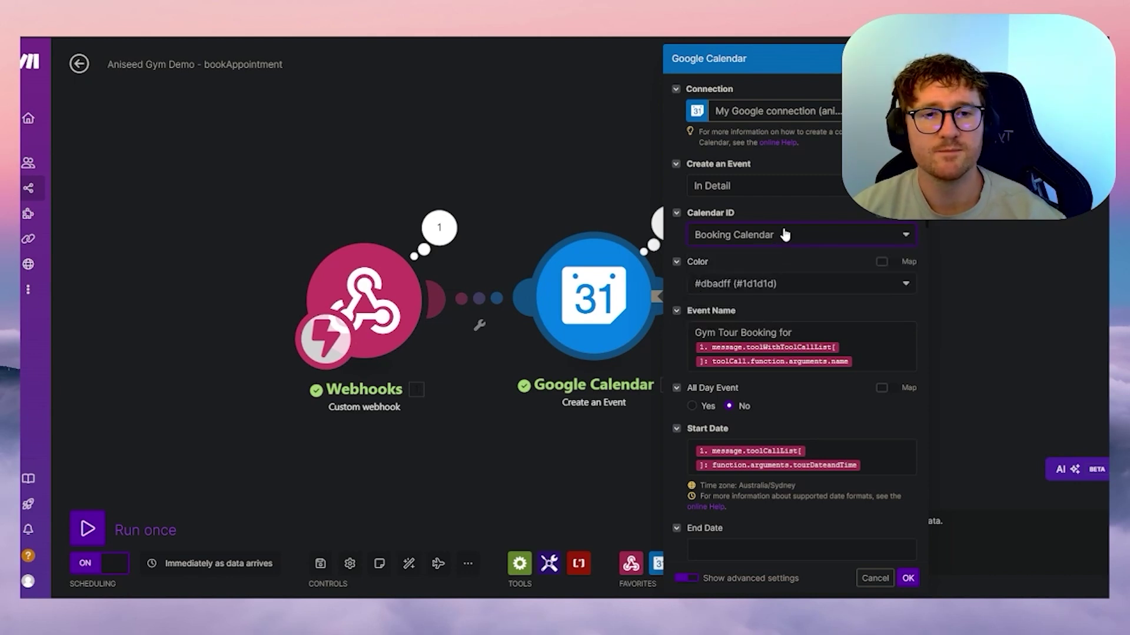
{"action": "left_click", "coordinate": [757, 283]}
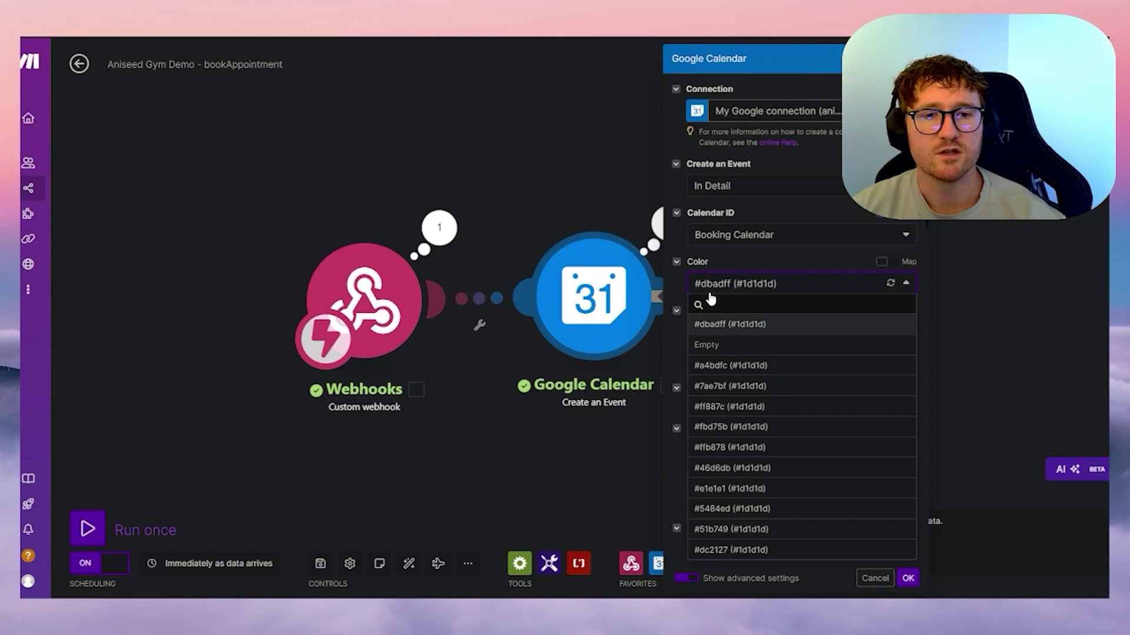
{"action": "left_click", "coordinate": [762, 273]}
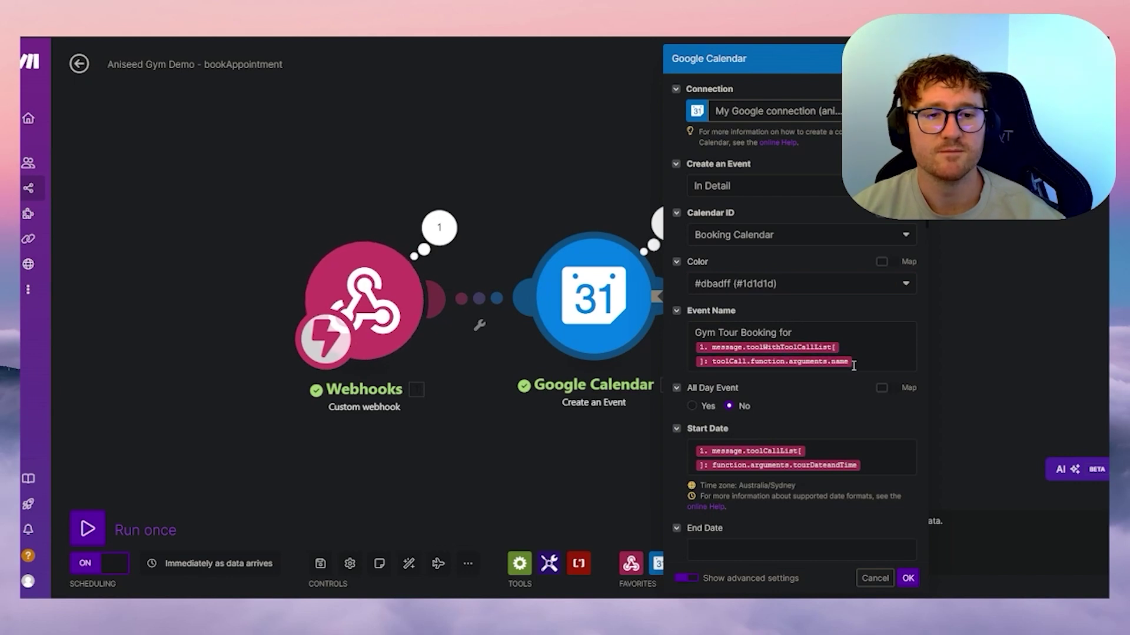
{"action": "scroll", "coordinate": [822, 319], "scroll_direction": "down", "scroll_amount": 2}
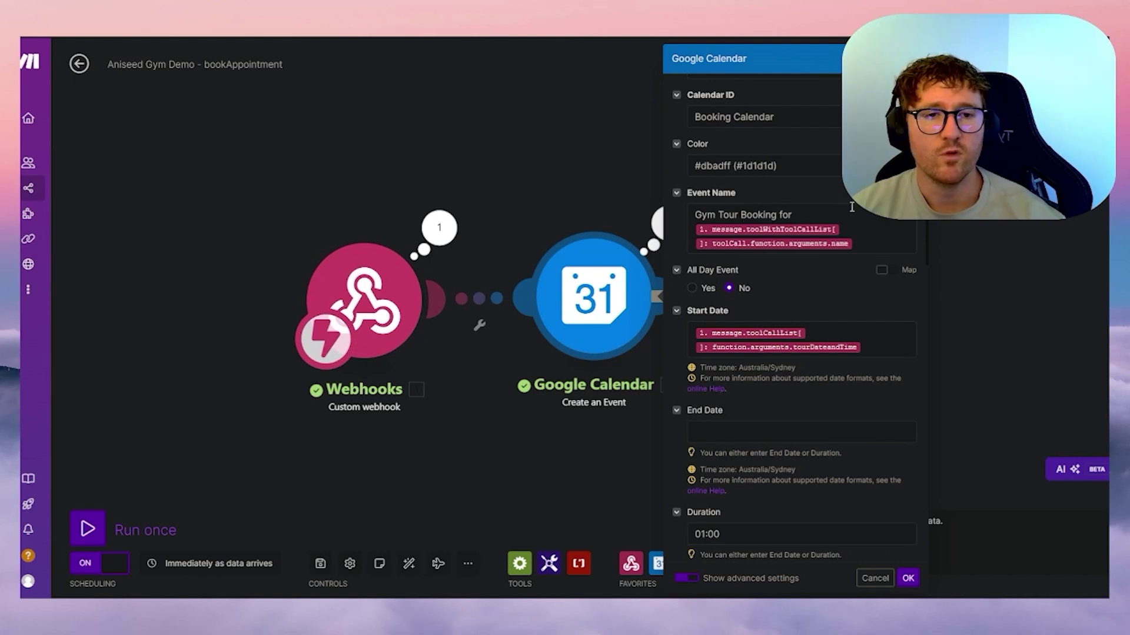
{"action": "left_click", "coordinate": [868, 238]}
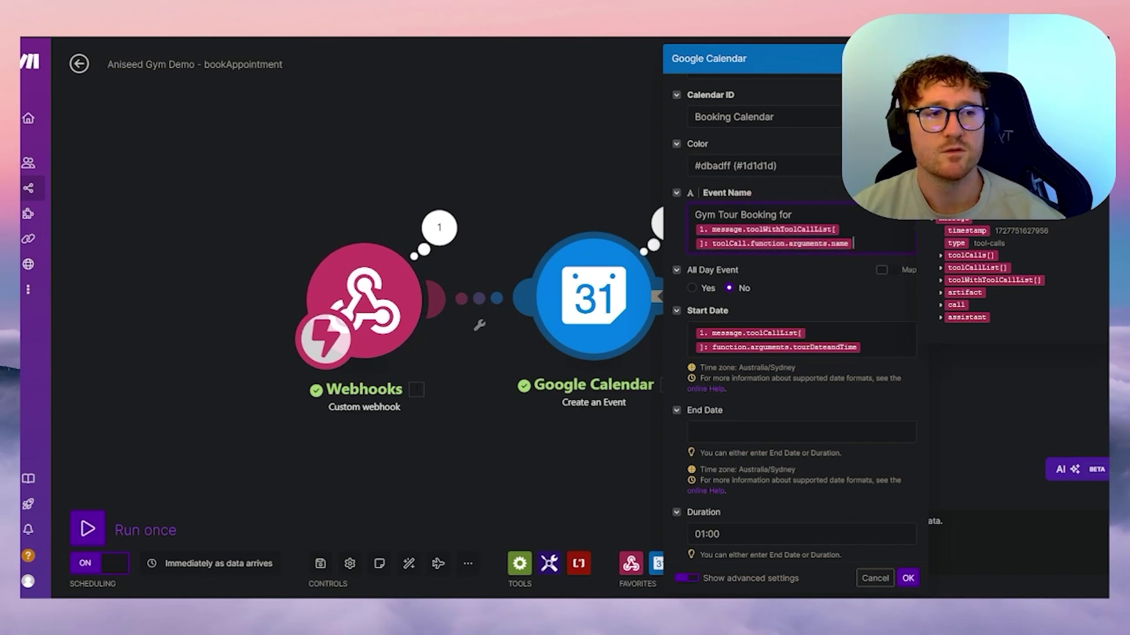
- Check Start Date is mapped from toolCallList > function > arguments in the webhook data
{"action": "left_click", "coordinate": [899, 249]}
{"action": "scroll", "coordinate": [780, 251], "scroll_direction": "down", "scroll_amount": 2}
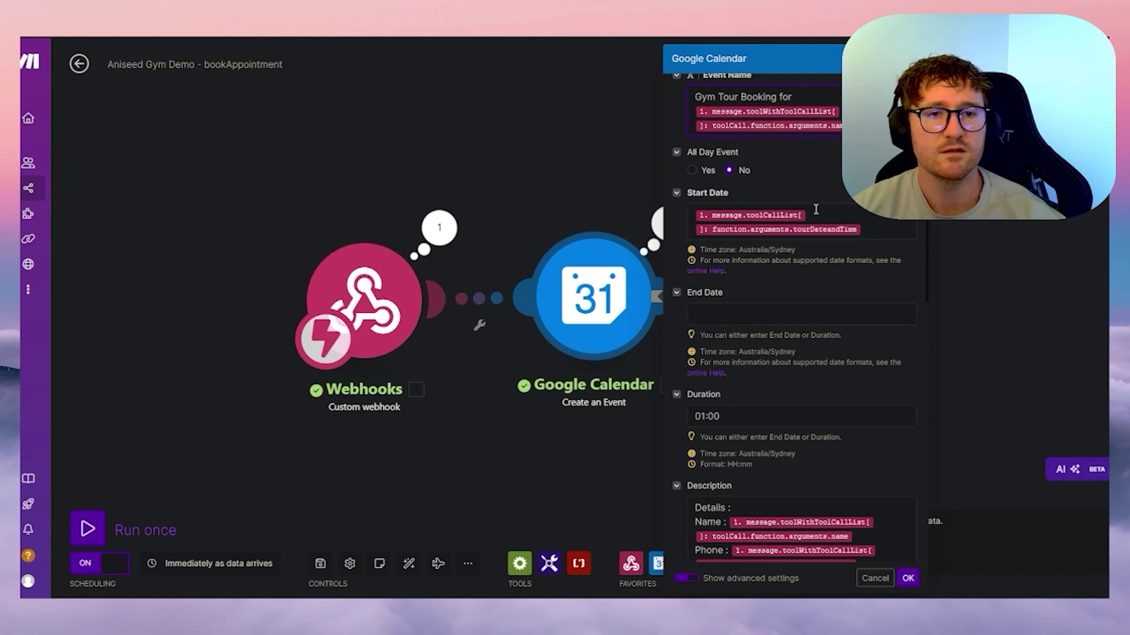
{"action": "left_click", "coordinate": [863, 220]}
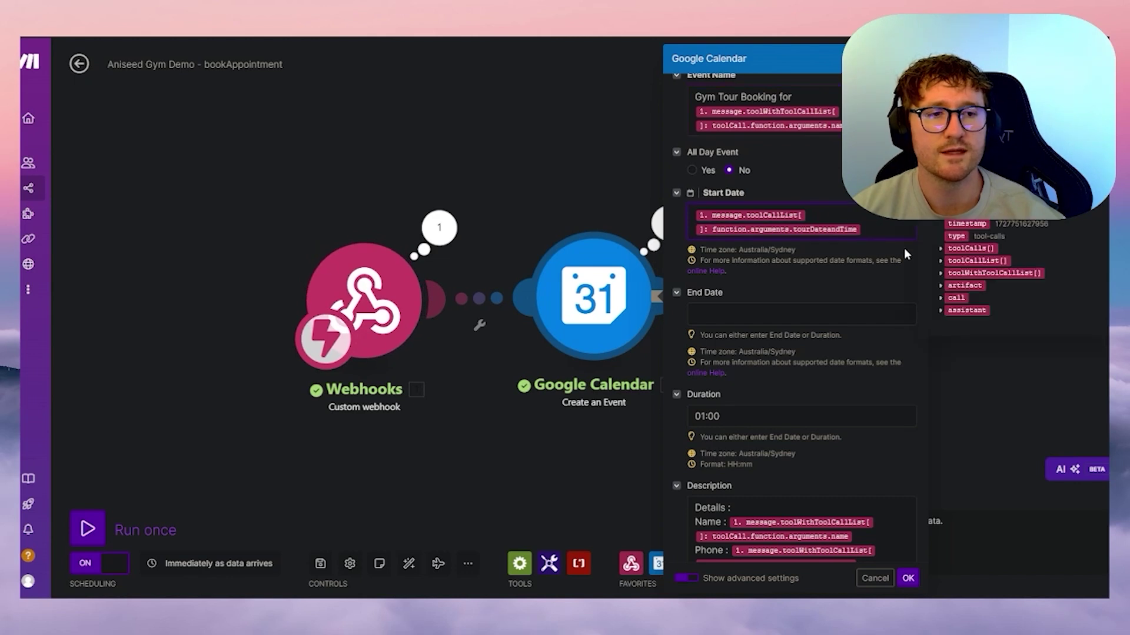
{"action": "left_click", "coordinate": [941, 259]}
{"action": "left_click", "coordinate": [950, 280]}
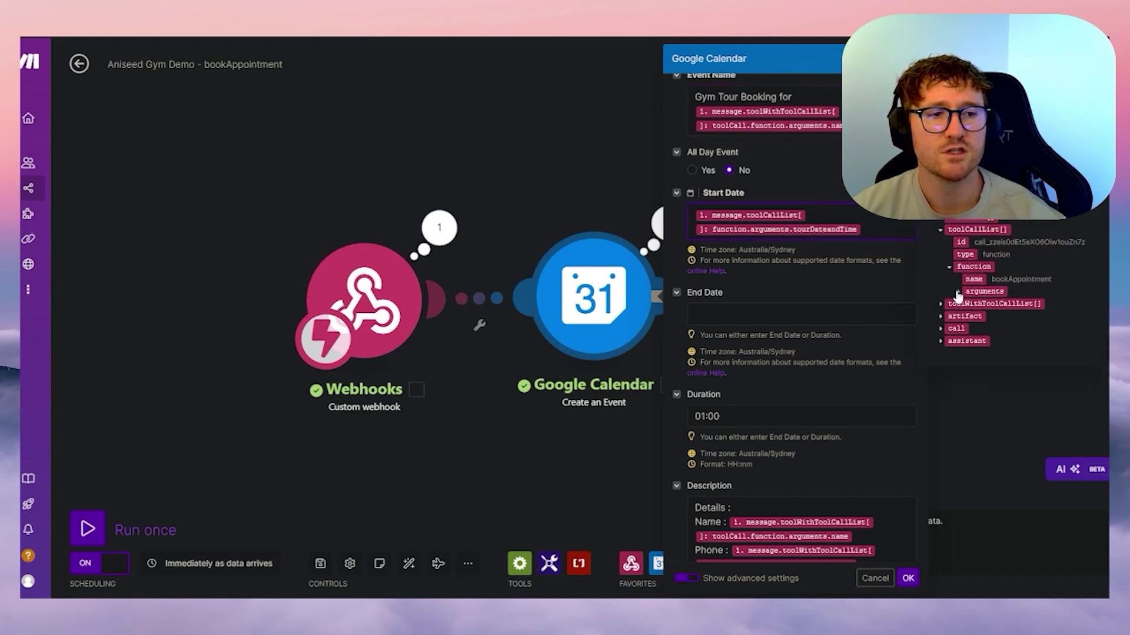
{"action": "left_click", "coordinate": [958, 293]}
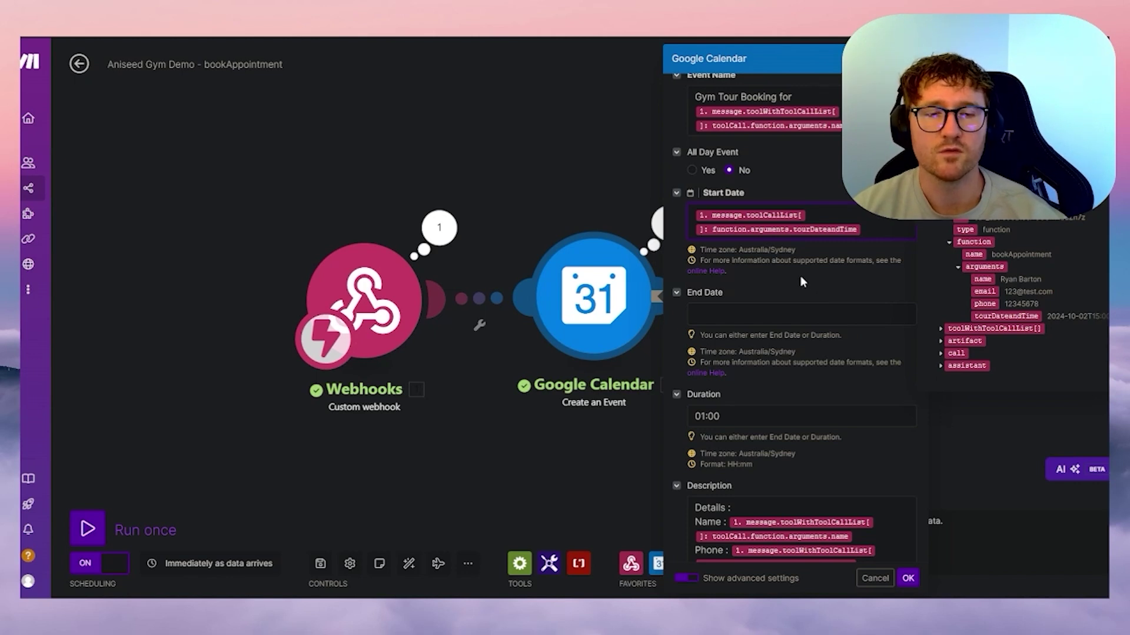
{"action": "left_click", "coordinate": [783, 282]}
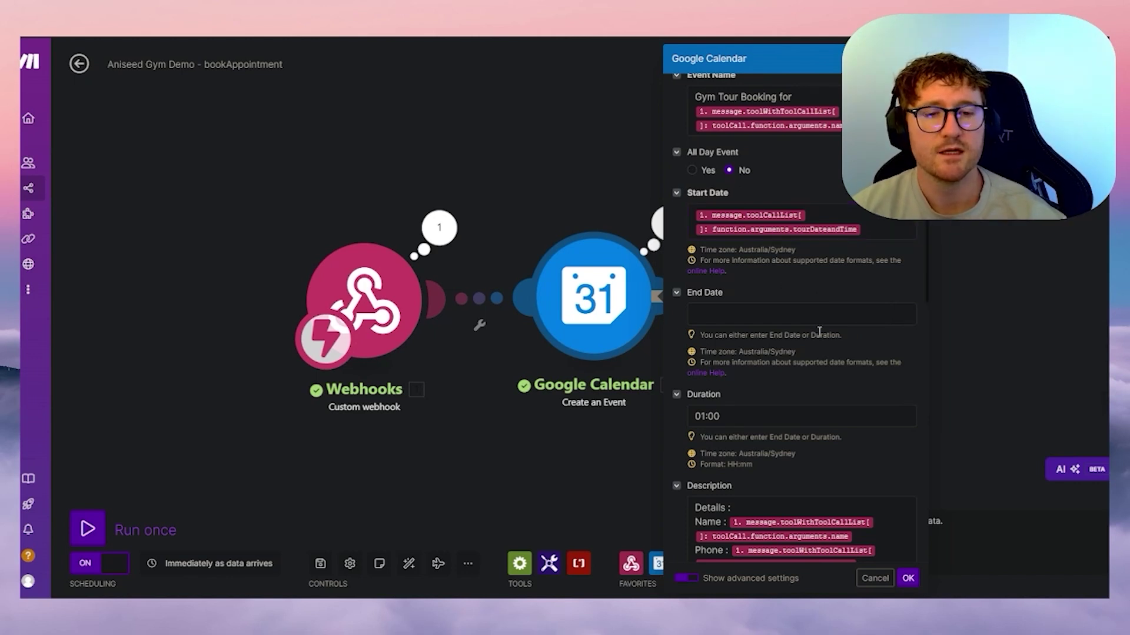
- Review the Description and Attendees mappings, keep Show me as Busy, and close the module
{"action": "scroll", "coordinate": [819, 333], "scroll_direction": "down", "scroll_amount": 2}
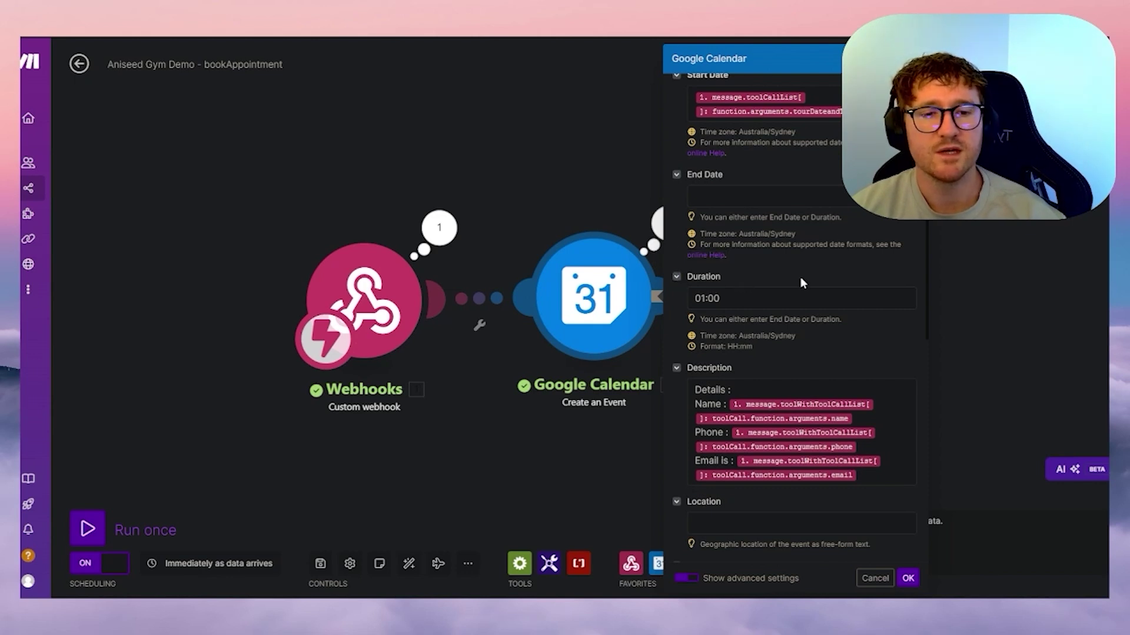
{"action": "scroll", "coordinate": [815, 353], "scroll_direction": "down", "scroll_amount": 2}
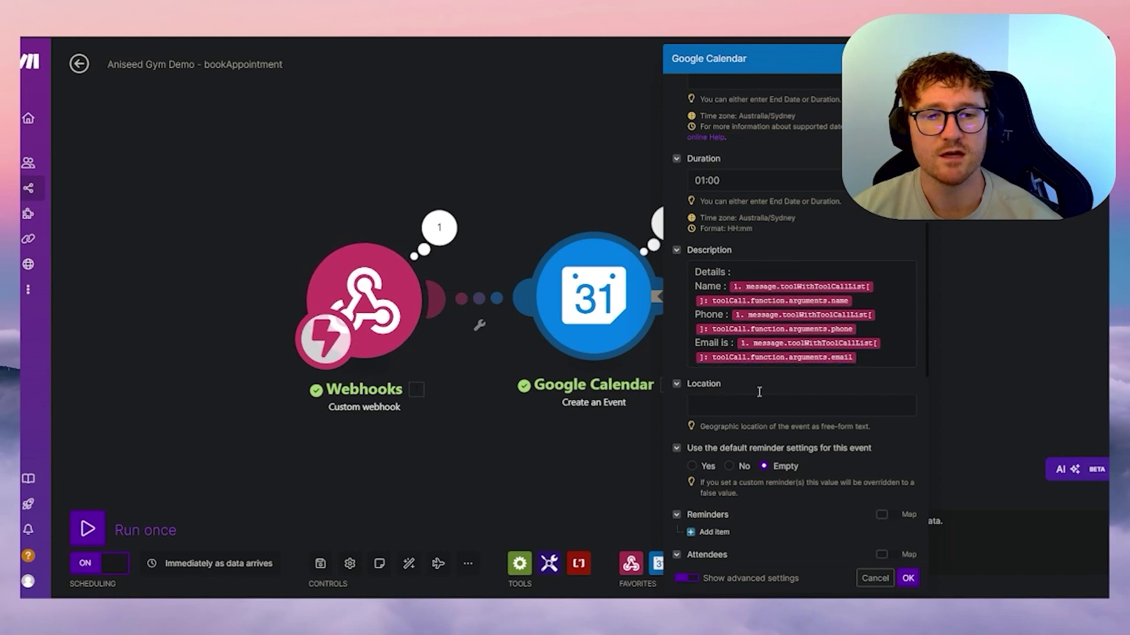
{"action": "scroll", "coordinate": [765, 370], "scroll_direction": "down", "scroll_amount": 2}
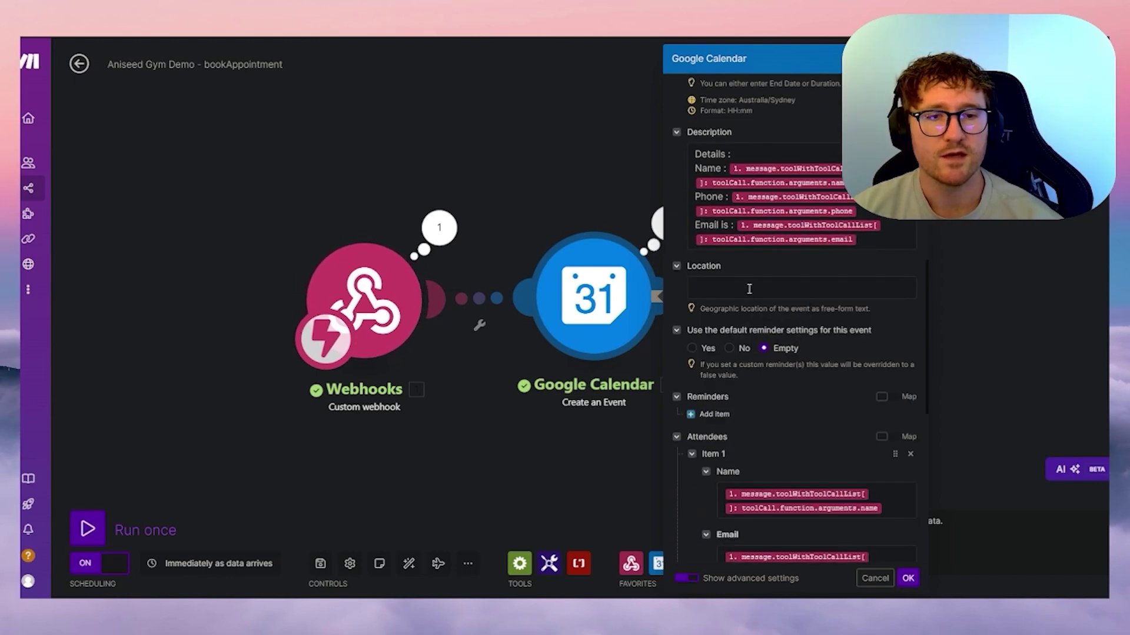
{"action": "scroll", "coordinate": [821, 385], "scroll_direction": "down", "scroll_amount": 2}
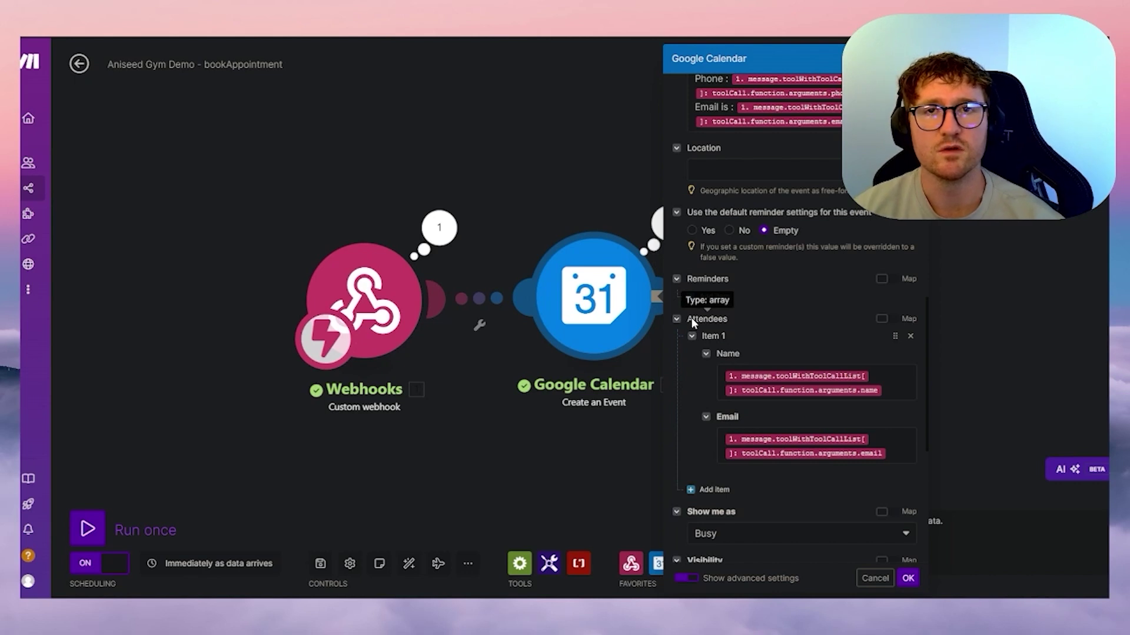
{"action": "scroll", "coordinate": [799, 307], "scroll_direction": "down", "scroll_amount": 2}
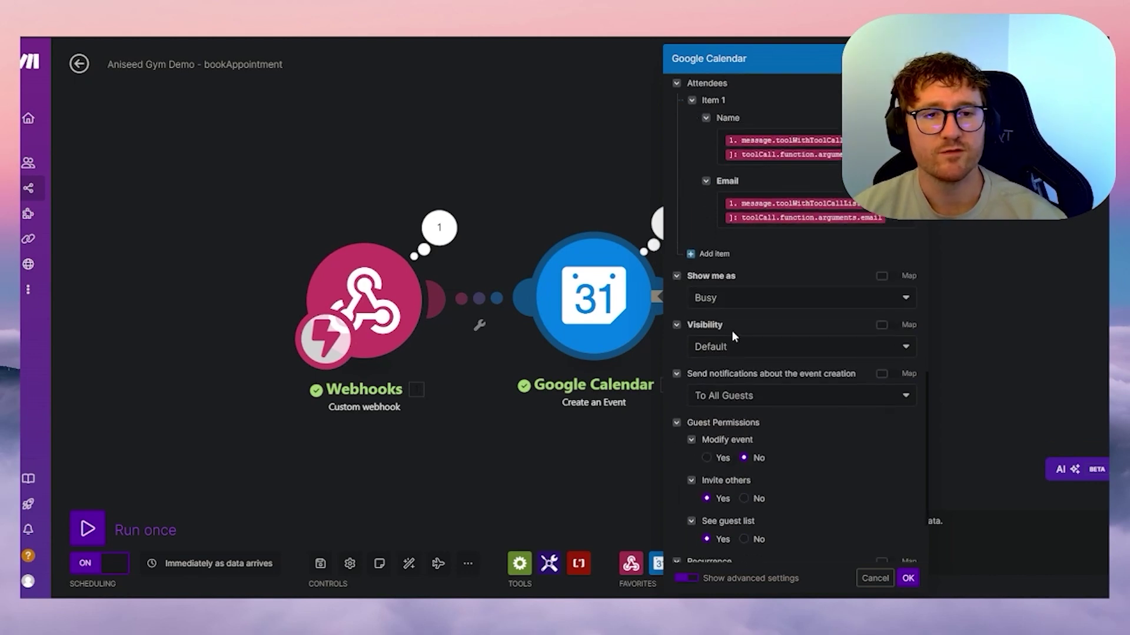
{"action": "scroll", "coordinate": [752, 366], "scroll_direction": "down", "scroll_amount": 2}
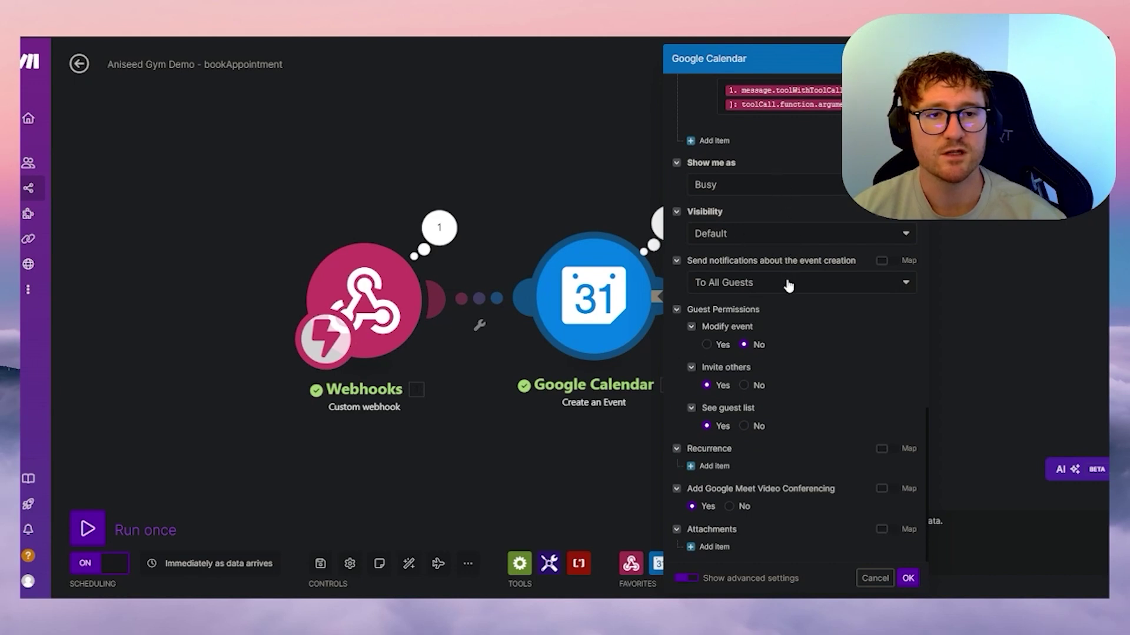
{"action": "left_click", "coordinate": [727, 186]}
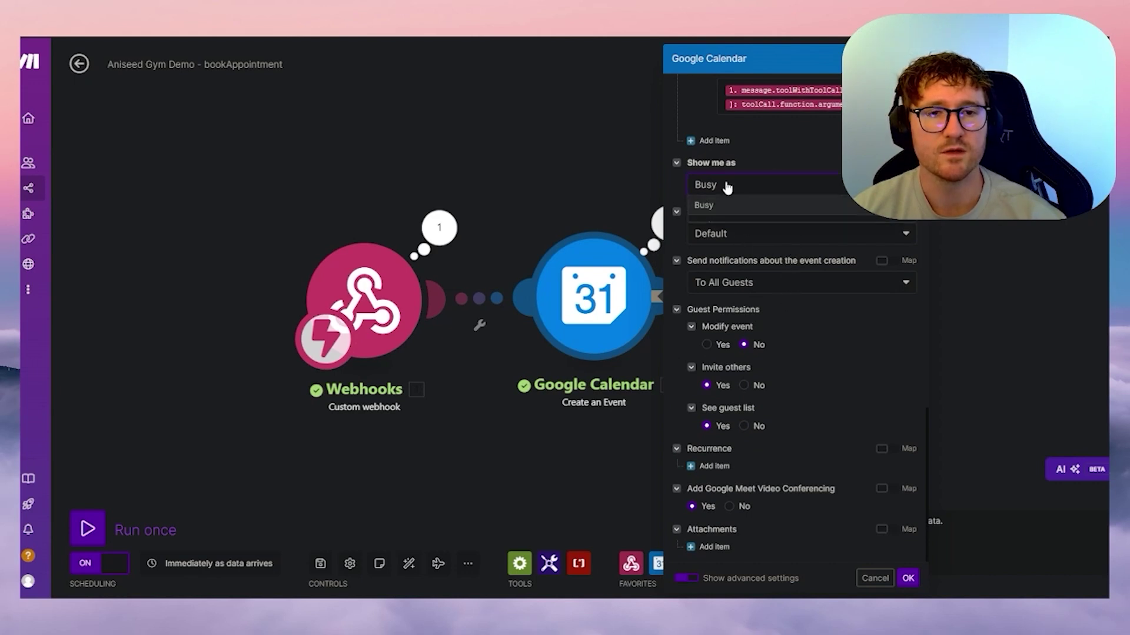
{"action": "left_click", "coordinate": [758, 211]}
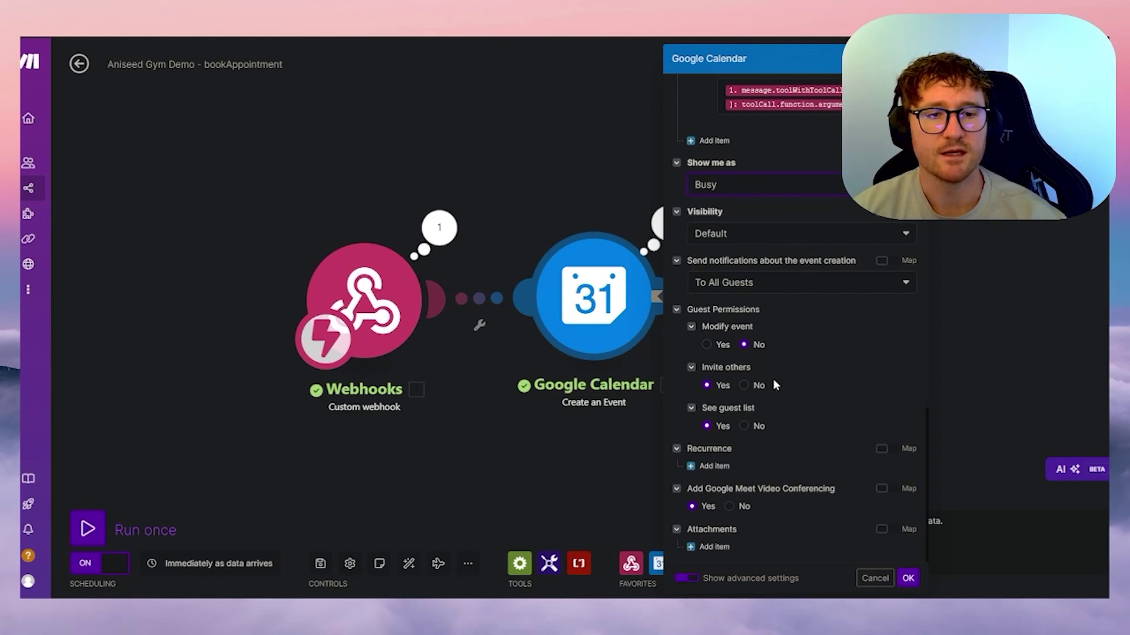
{"action": "left_click", "coordinate": [909, 580]}
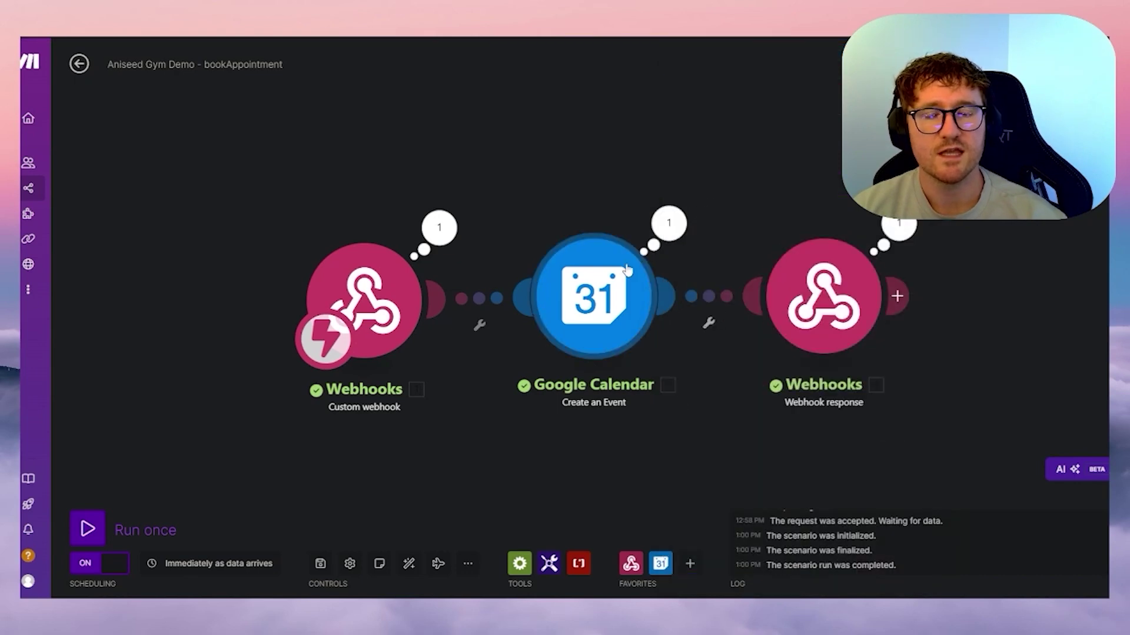
- Review the Google Calendar module's last run output, then open the Webhooks response module settings
{"action": "left_click", "coordinate": [669, 229]}
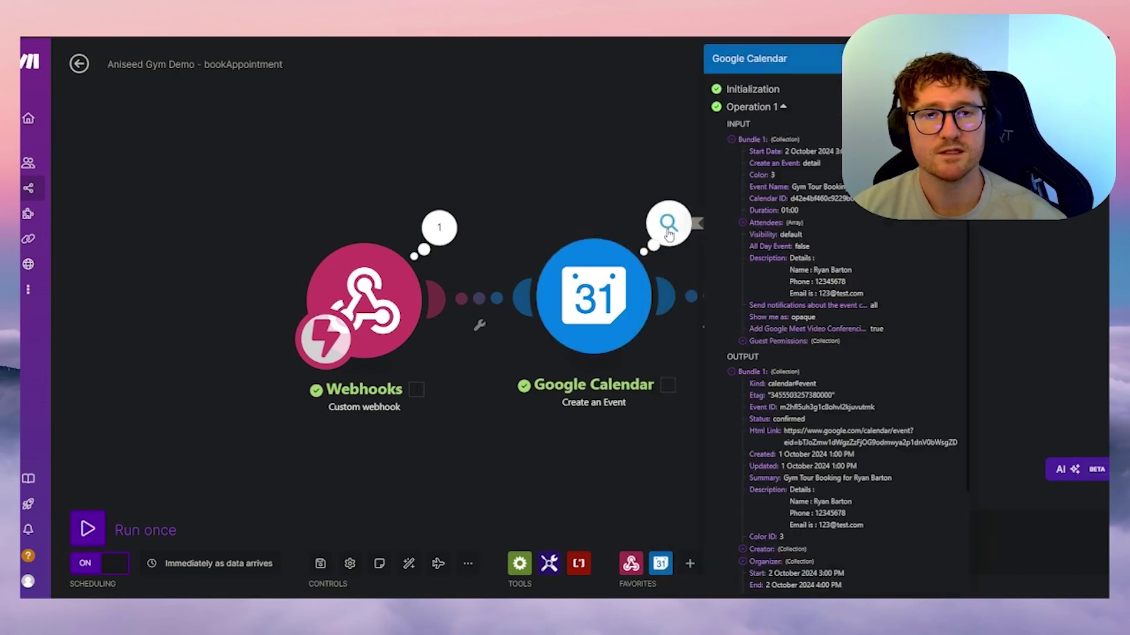
{"action": "scroll", "coordinate": [824, 203], "scroll_direction": "down", "scroll_amount": 2}
{"action": "scroll", "coordinate": [845, 253], "scroll_direction": "up", "scroll_amount": 2}
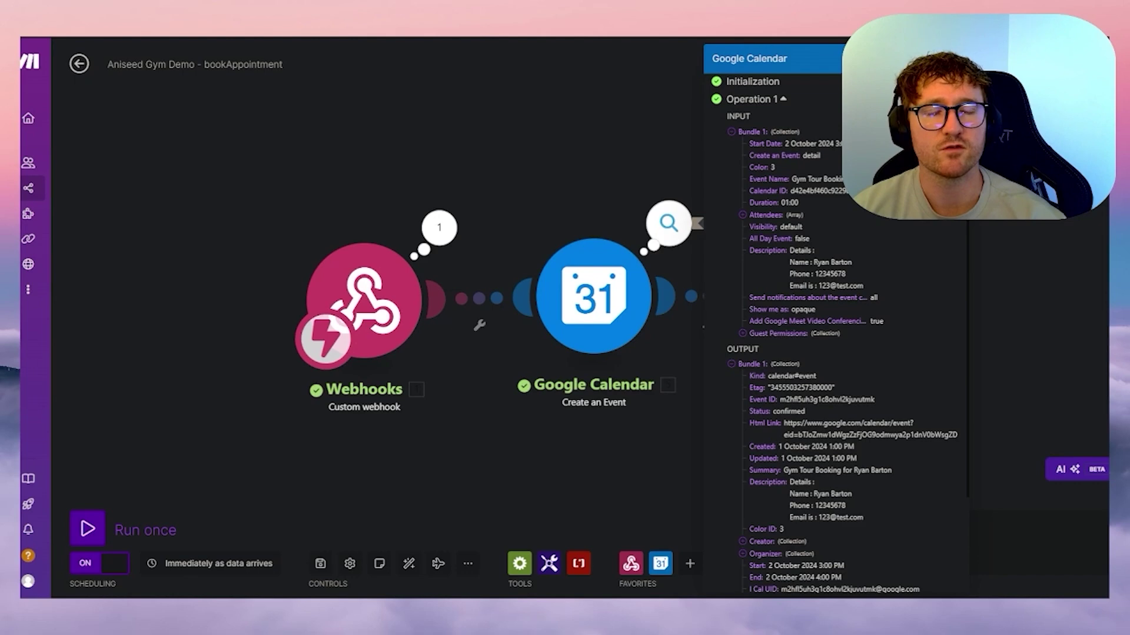
{"action": "scroll", "coordinate": [859, 328], "scroll_direction": "down", "scroll_amount": 3}
{"action": "left_click", "coordinate": [560, 145]}
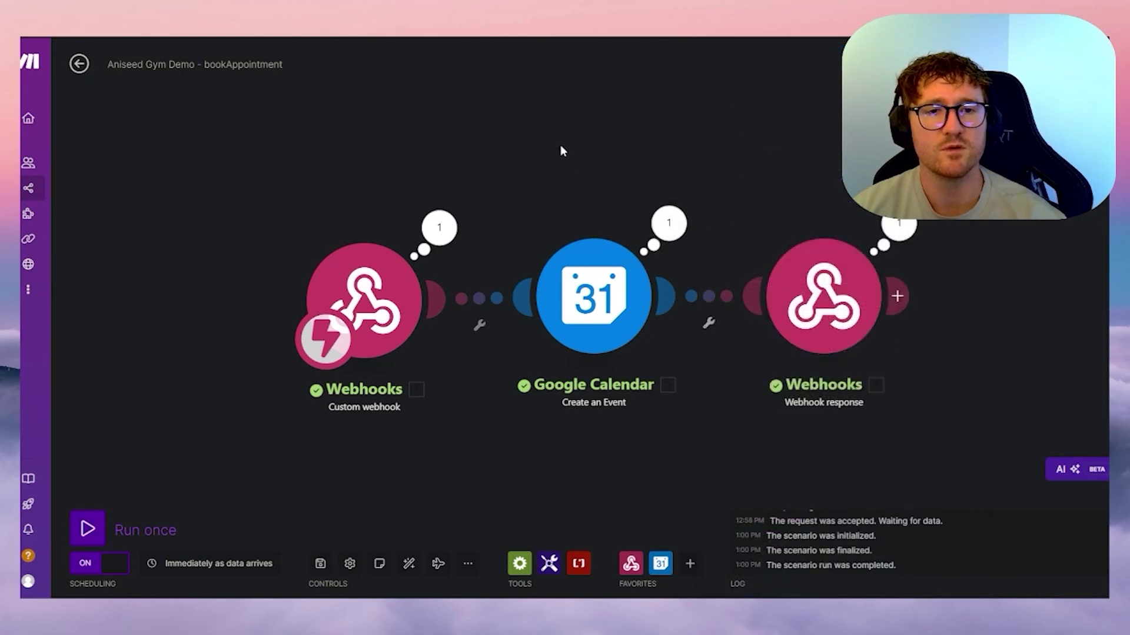
{"action": "left_click", "coordinate": [824, 297]}
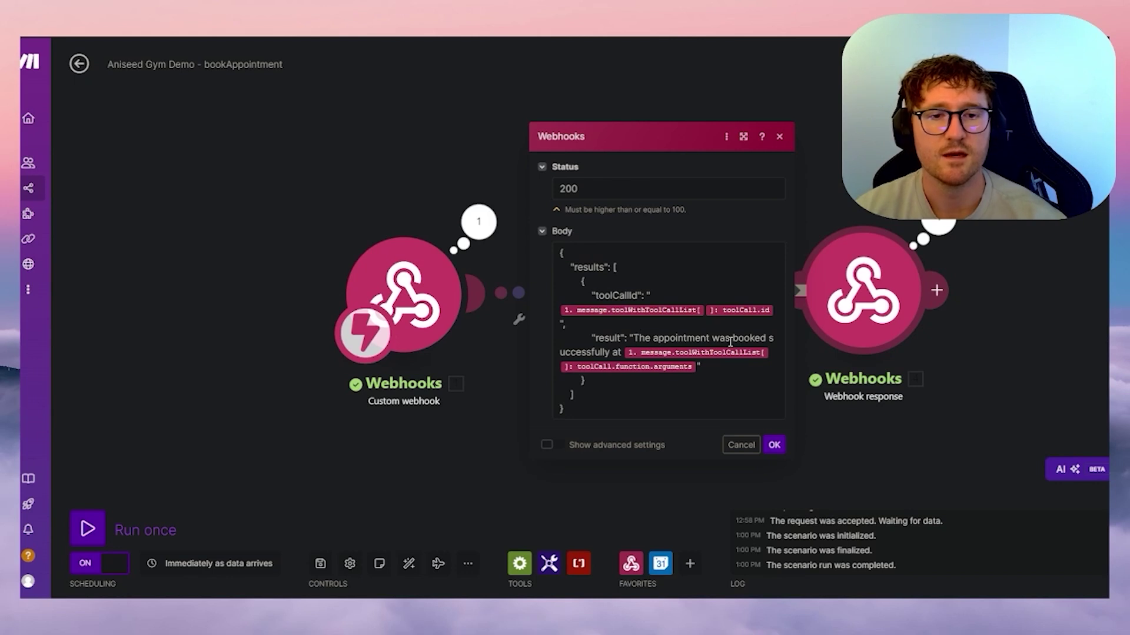
- Confirm the Webhooks response settings with OK
{"action": "left_click", "coordinate": [773, 445]}
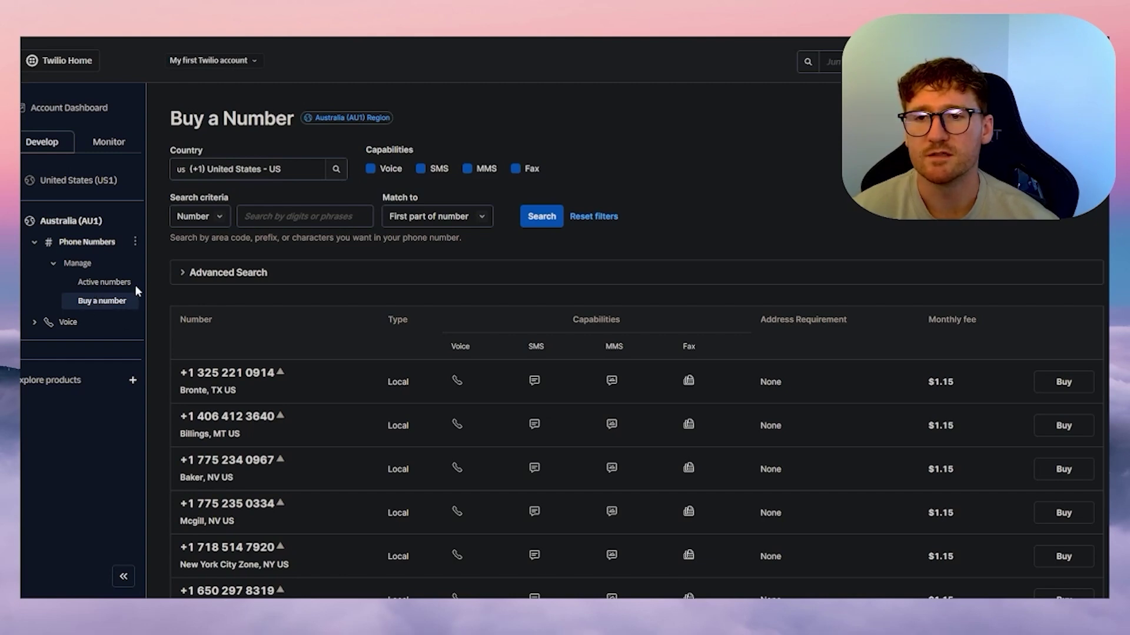
- Set Twilio's Buy a Number search country to Australia (+61) - AU
{"action": "scroll", "coordinate": [512, 257], "scroll_direction": "down", "scroll_amount": 10}
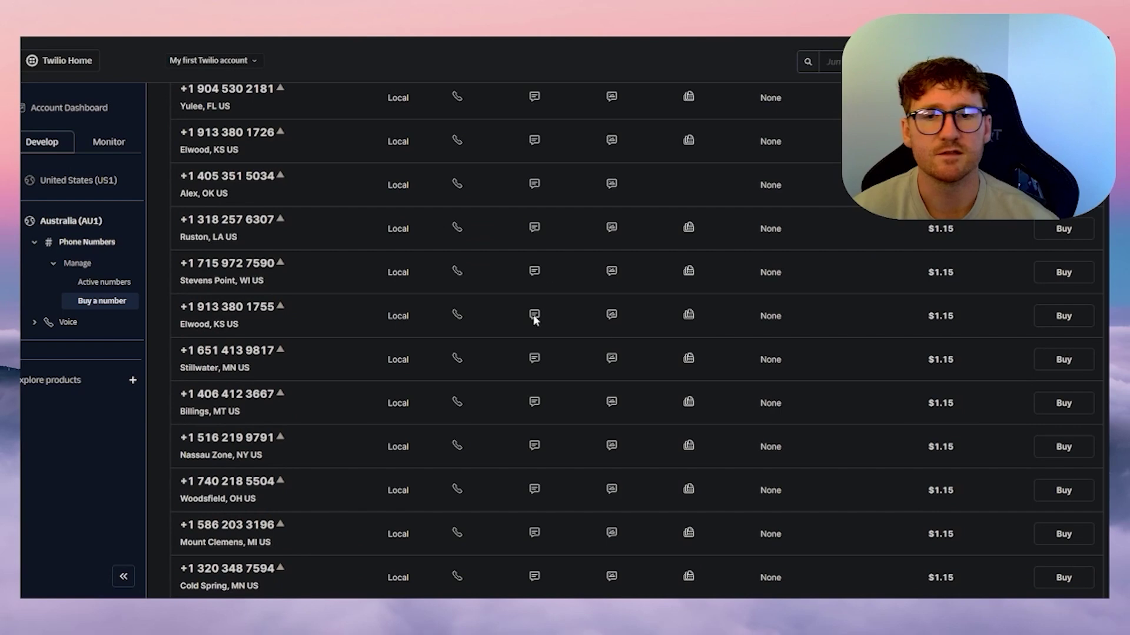
{"action": "scroll", "coordinate": [565, 335], "scroll_direction": "down", "scroll_amount": 7}
{"action": "scroll", "coordinate": [609, 339], "scroll_direction": "up", "scroll_amount": 15}
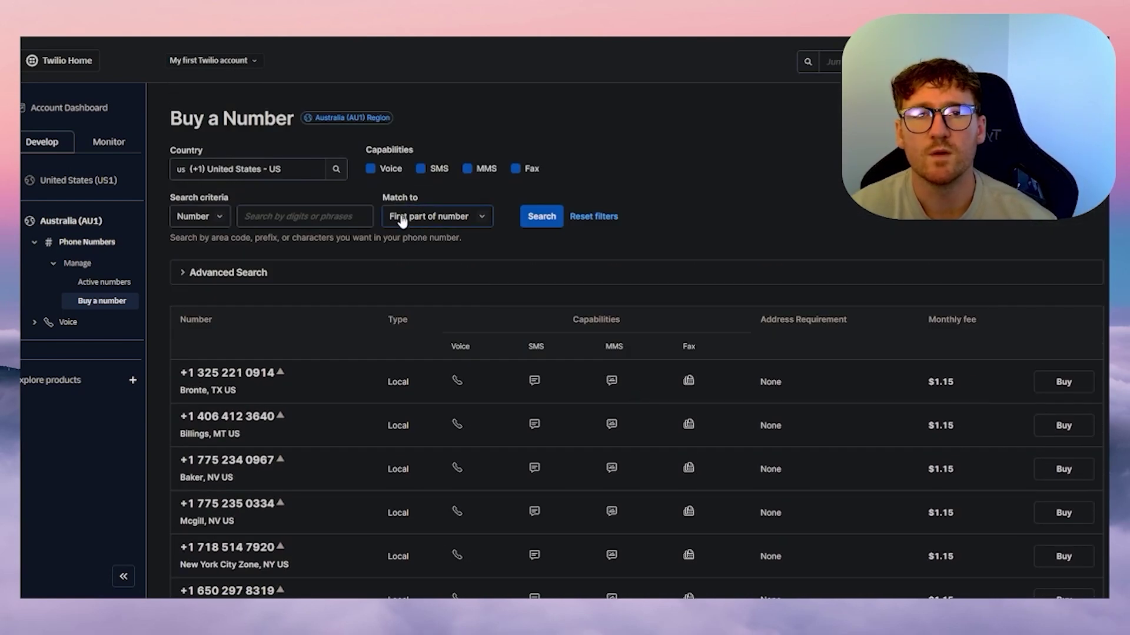
{"action": "left_click", "coordinate": [266, 167]}
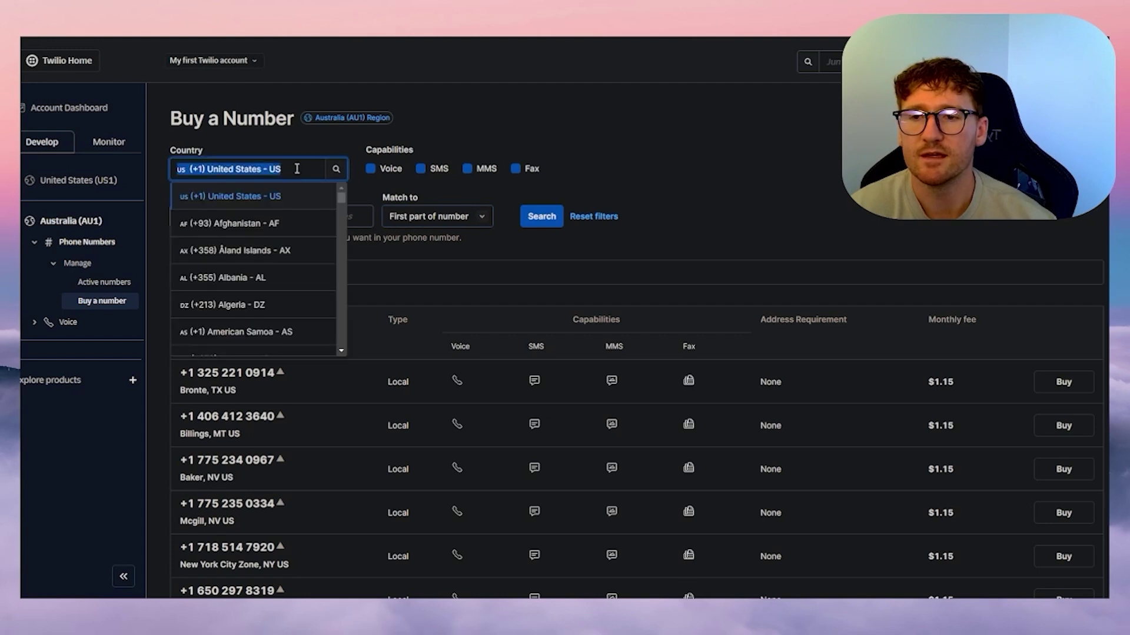
{"action": "left_click", "coordinate": [288, 223]}
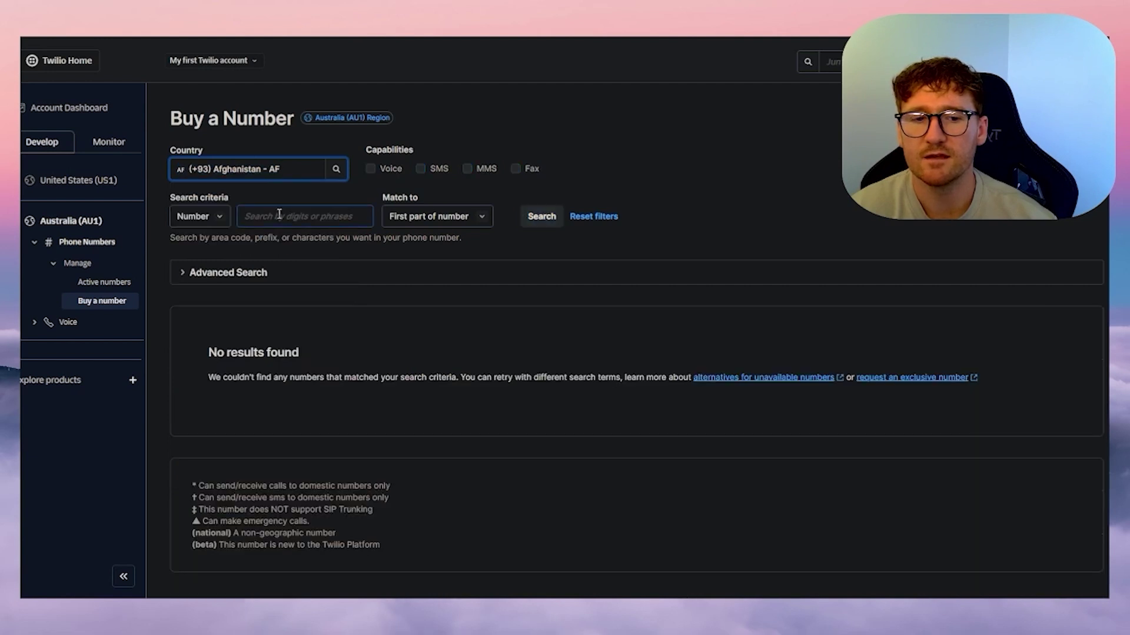
{"action": "left_click", "coordinate": [245, 171]}
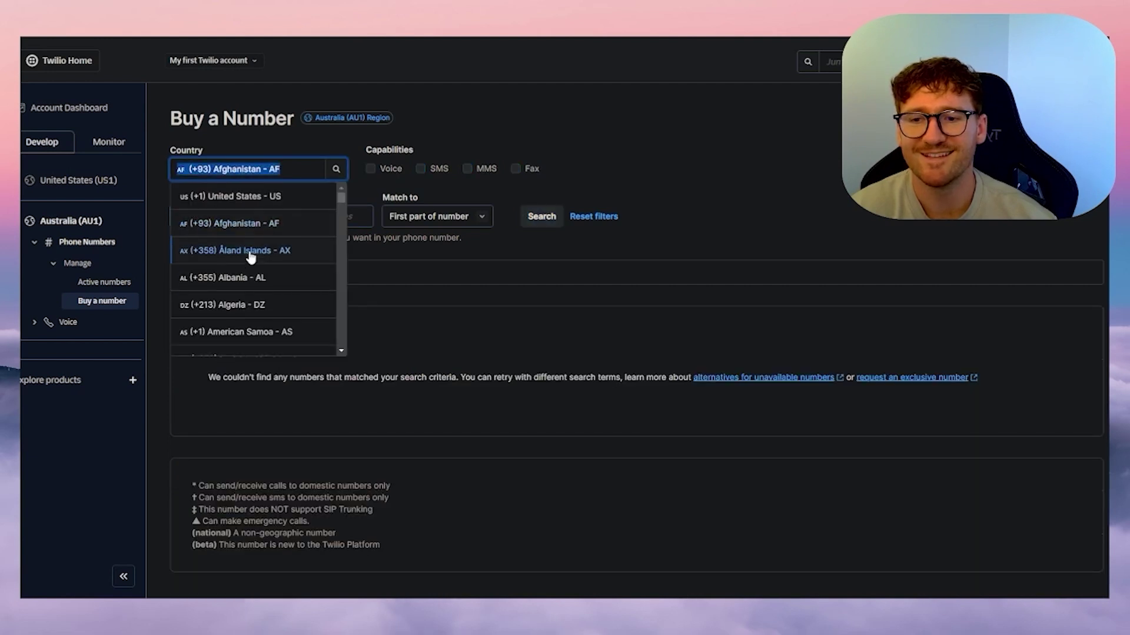
{"action": "scroll", "coordinate": [255, 269], "scroll_direction": "down", "scroll_amount": 2}
{"action": "scroll", "coordinate": [255, 270], "scroll_direction": "down", "scroll_amount": 2}
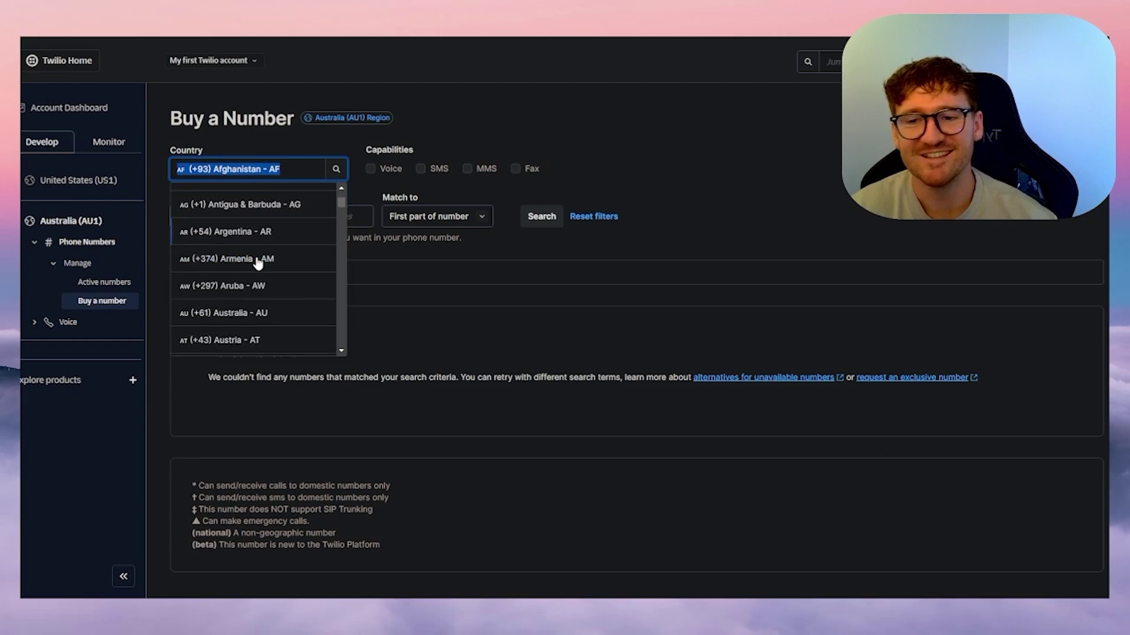
{"action": "left_click", "coordinate": [264, 311]}
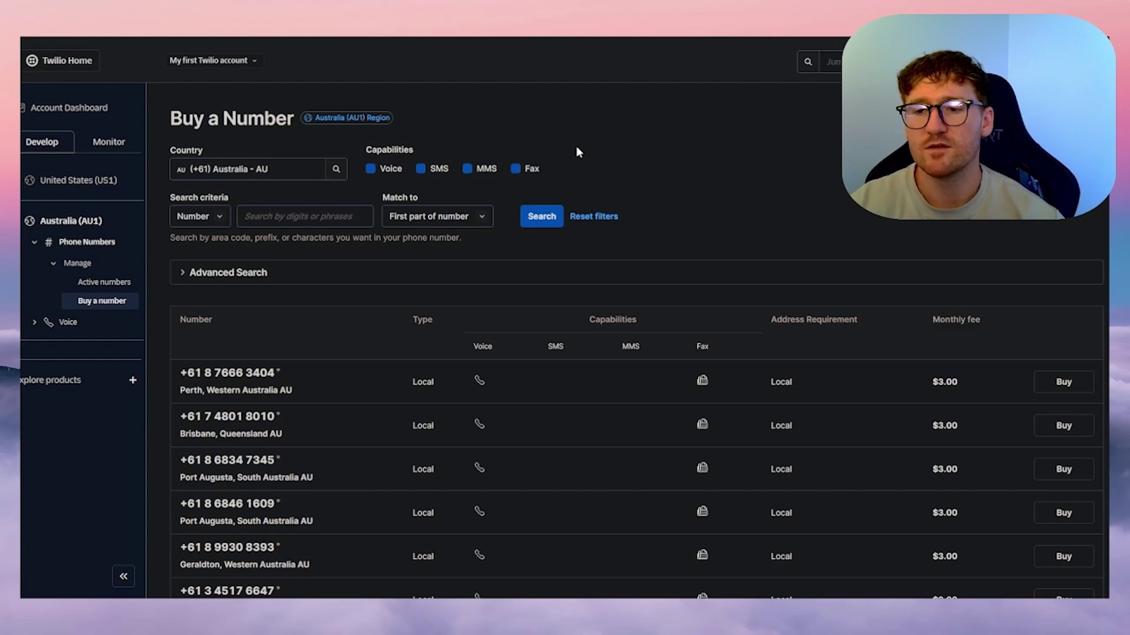
- Toggle the Voice capability filter and review the listed Australian numbers
{"action": "left_click", "coordinate": [402, 171]}
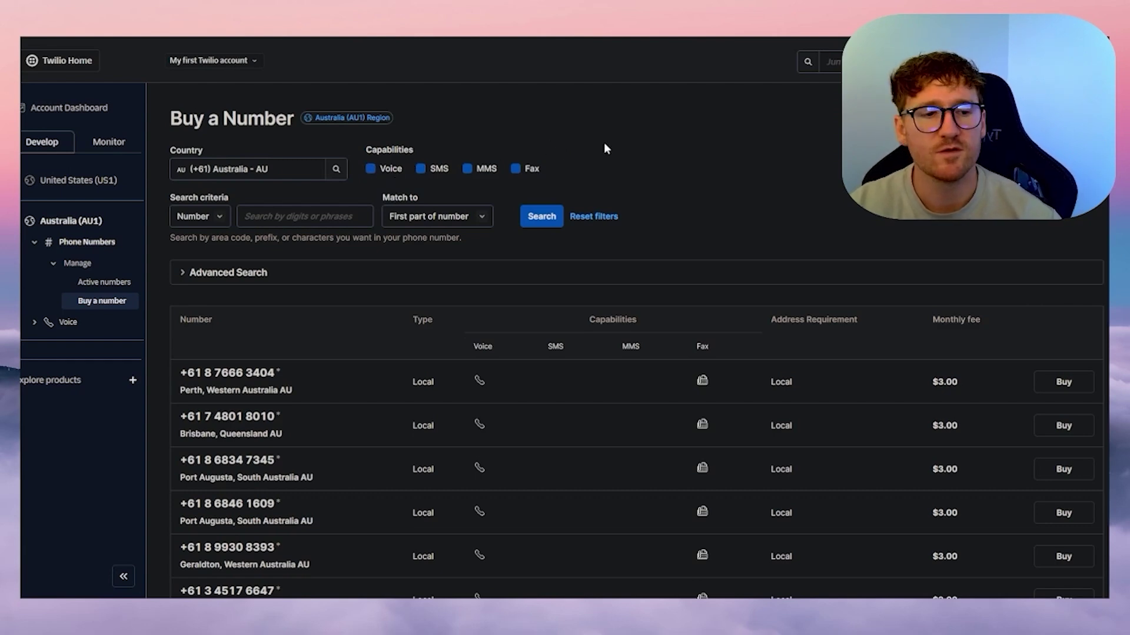
{"action": "scroll", "coordinate": [605, 145], "scroll_direction": "down", "scroll_amount": 2}
{"action": "scroll", "coordinate": [922, 281], "scroll_direction": "down", "scroll_amount": 2}
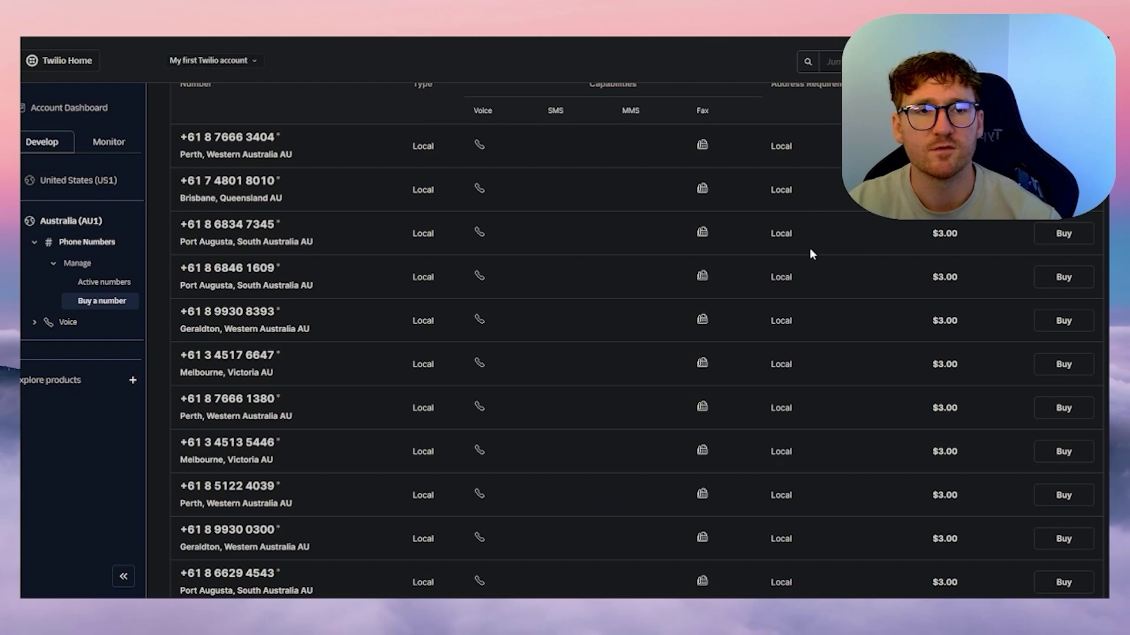
{"action": "scroll", "coordinate": [653, 250], "scroll_direction": "up", "scroll_amount": 4}
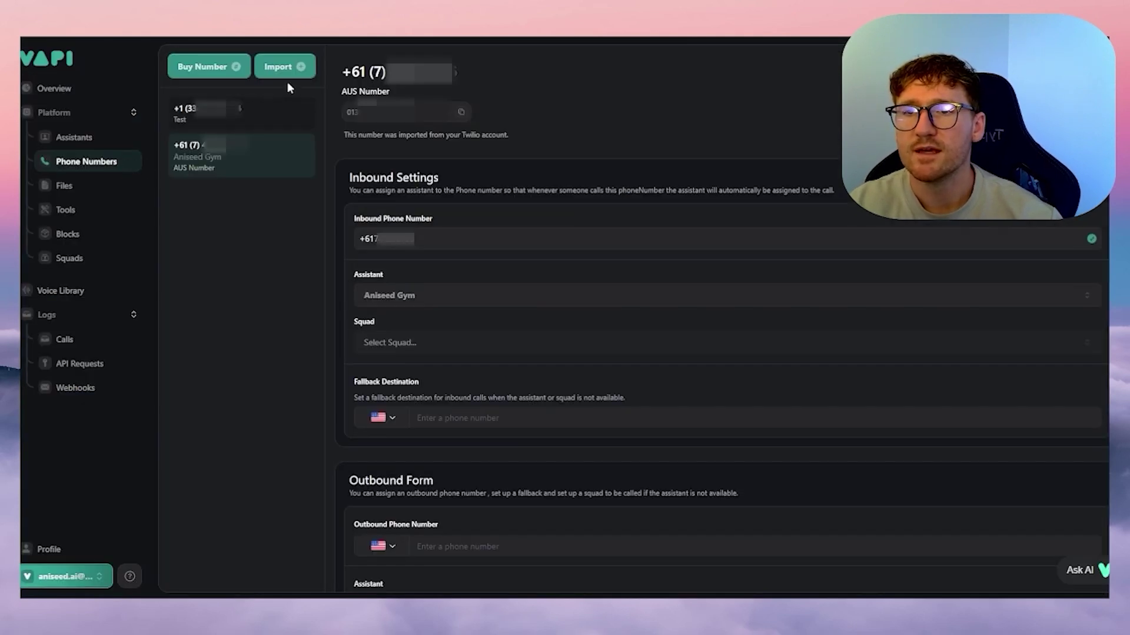
- Begin importing a Twilio number in Vapi, searching 'aust' to pick Australia +61
{"action": "left_click", "coordinate": [305, 69]}
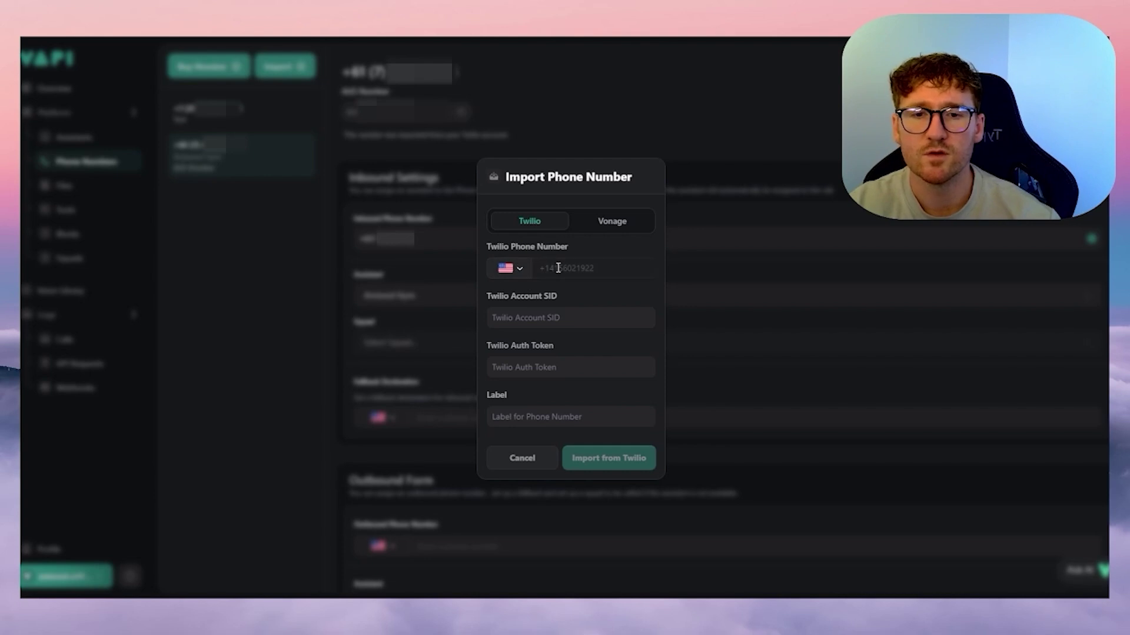
{"action": "left_click", "coordinate": [510, 268]}
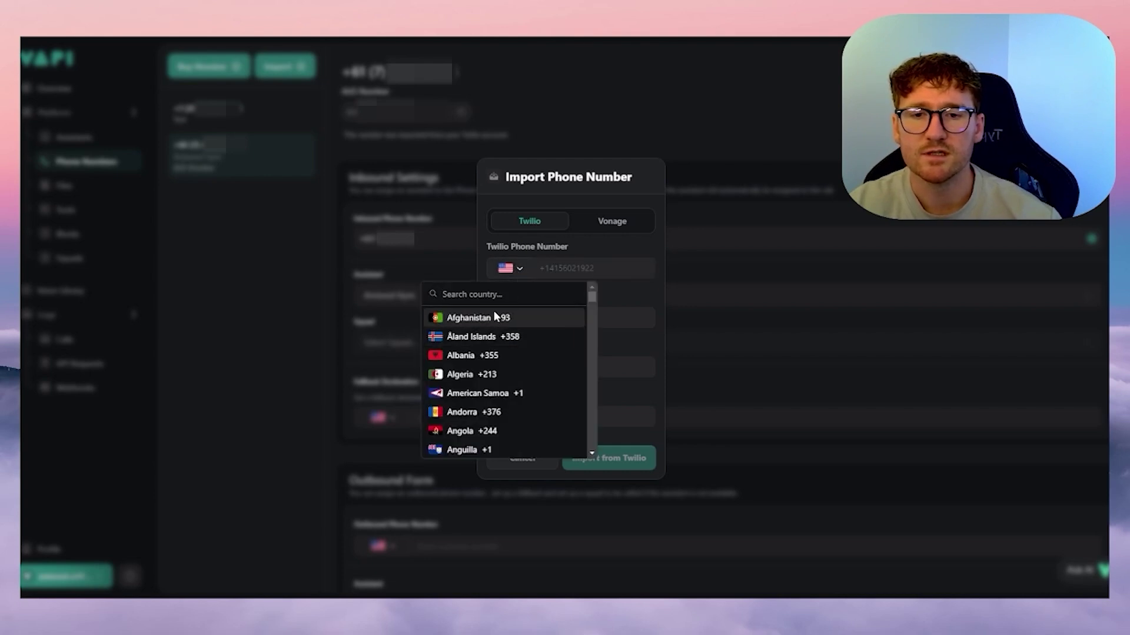
{"action": "type", "text": "aust"}
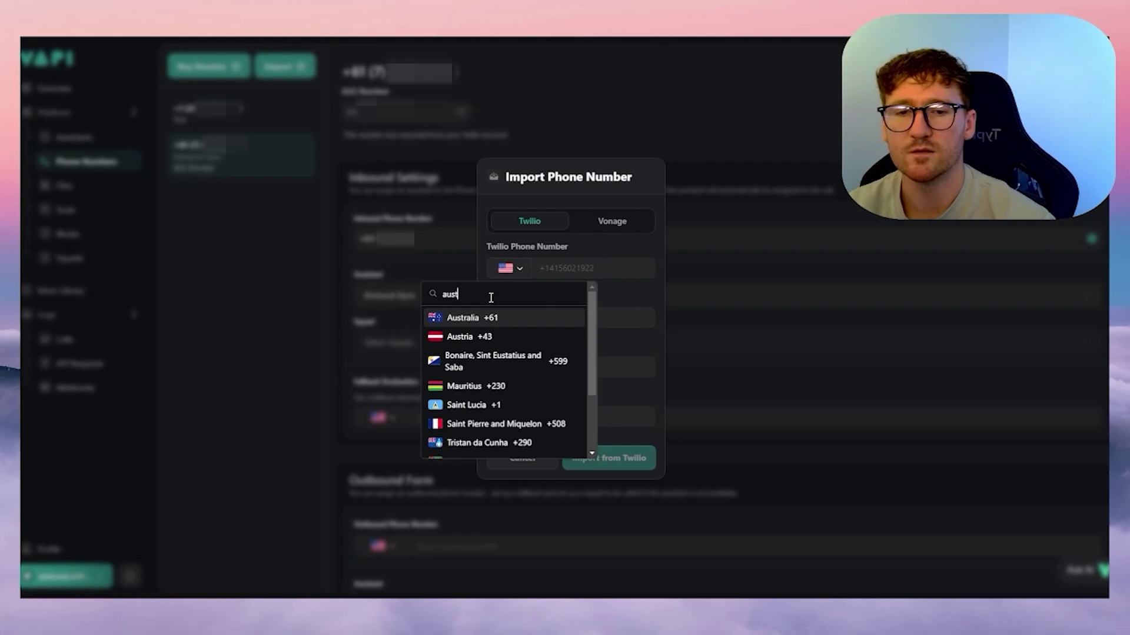
{"action": "left_click", "coordinate": [492, 317]}
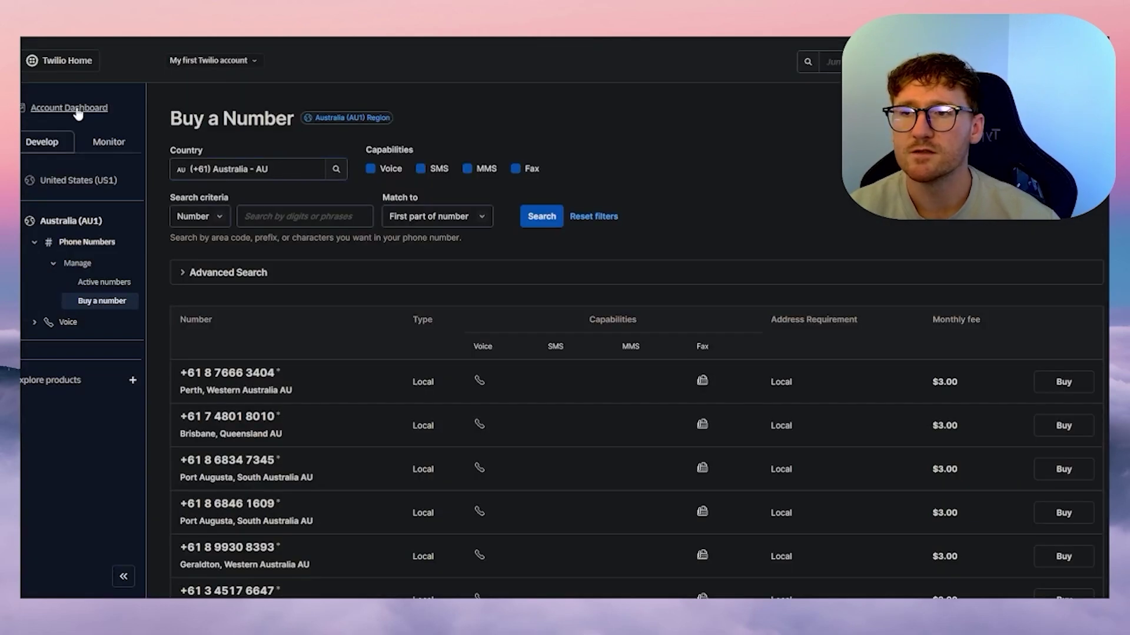
- Copy the Account SID from the Account Info section of Twilio's Account Dashboard
{"action": "left_click", "coordinate": [78, 111]}
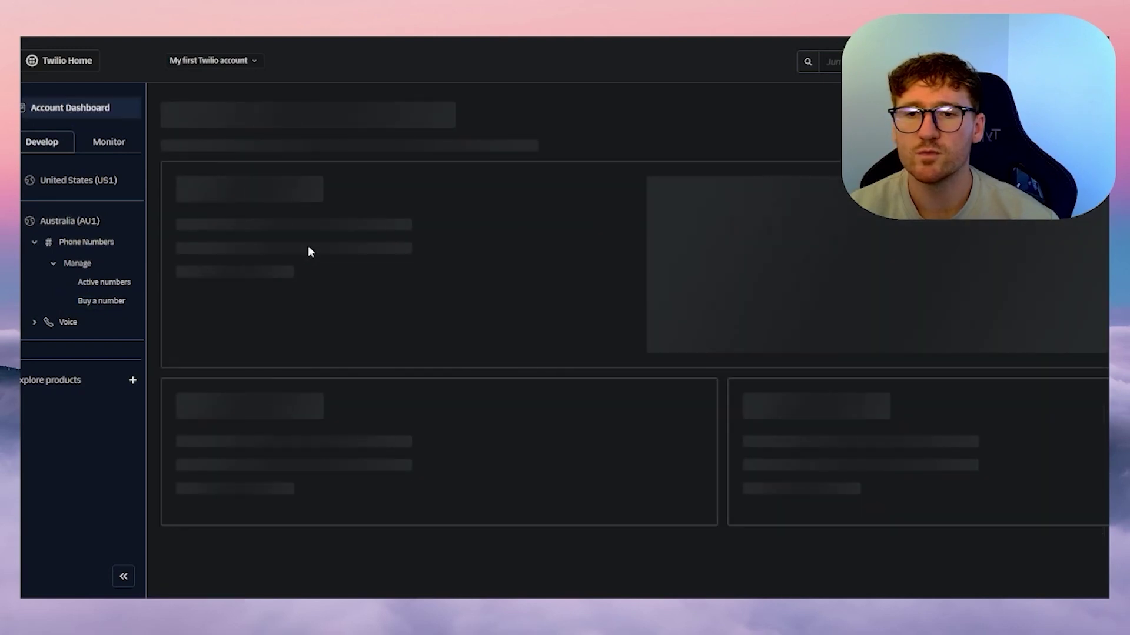
{"action": "scroll", "coordinate": [288, 276], "scroll_direction": "down", "scroll_amount": 5}
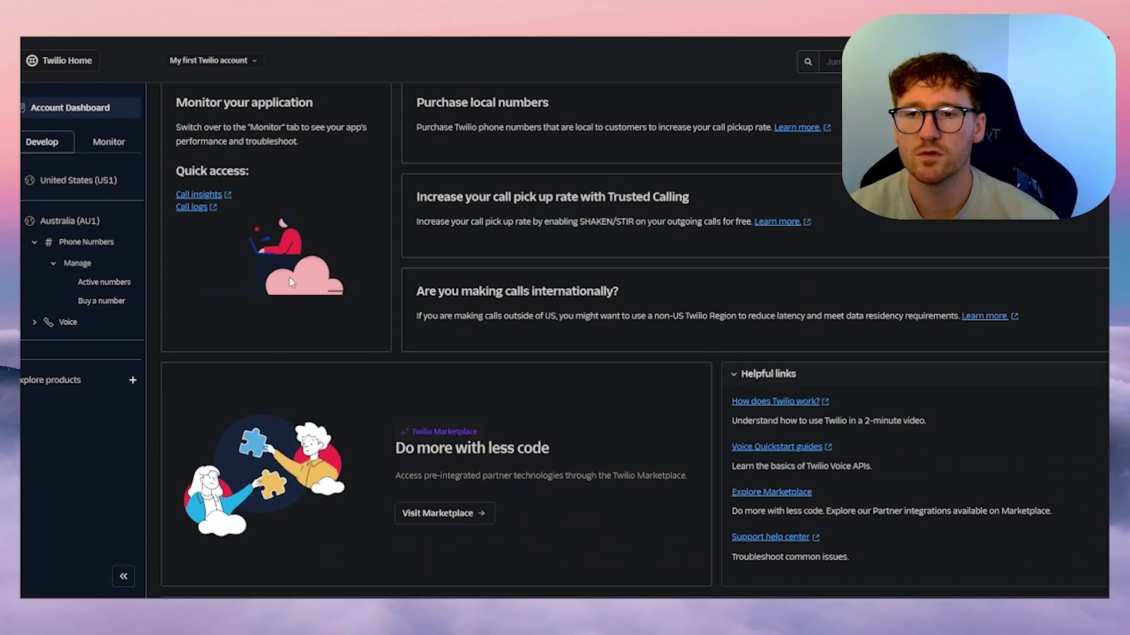
{"action": "scroll", "coordinate": [289, 277], "scroll_direction": "down", "scroll_amount": 1}
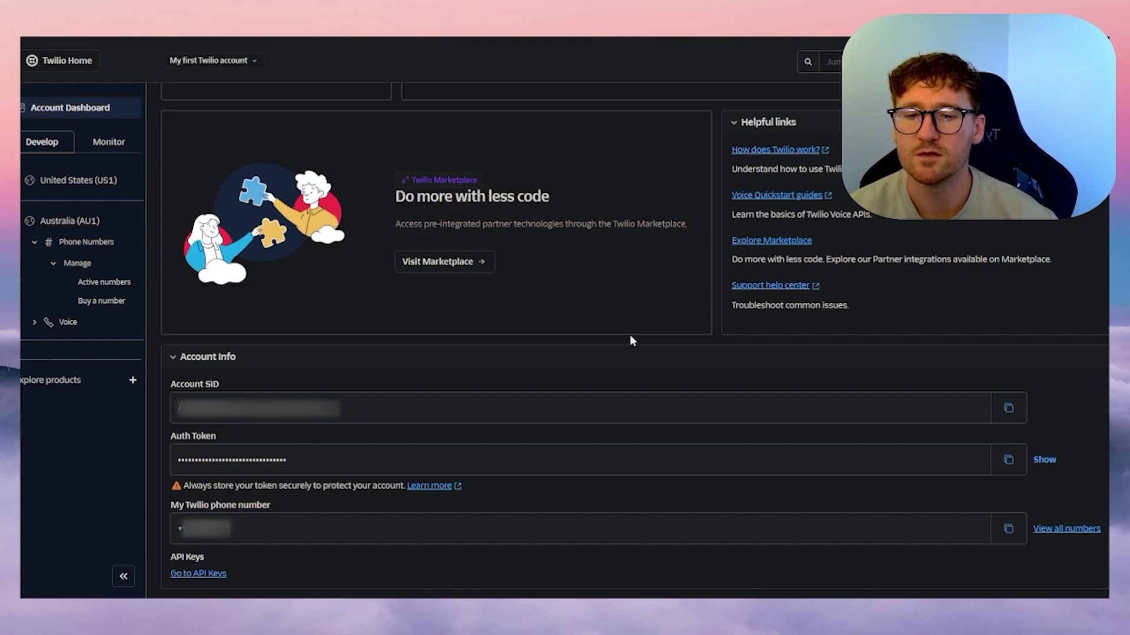
{"action": "left_click", "coordinate": [1008, 407]}
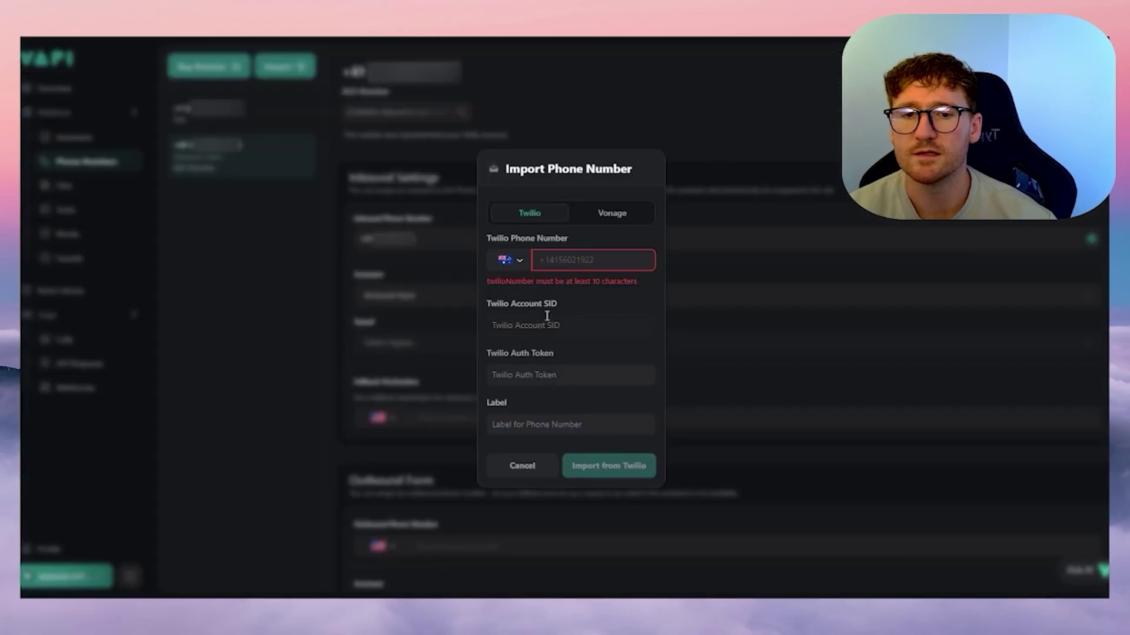
{"action": "left_click", "coordinate": [547, 321]}
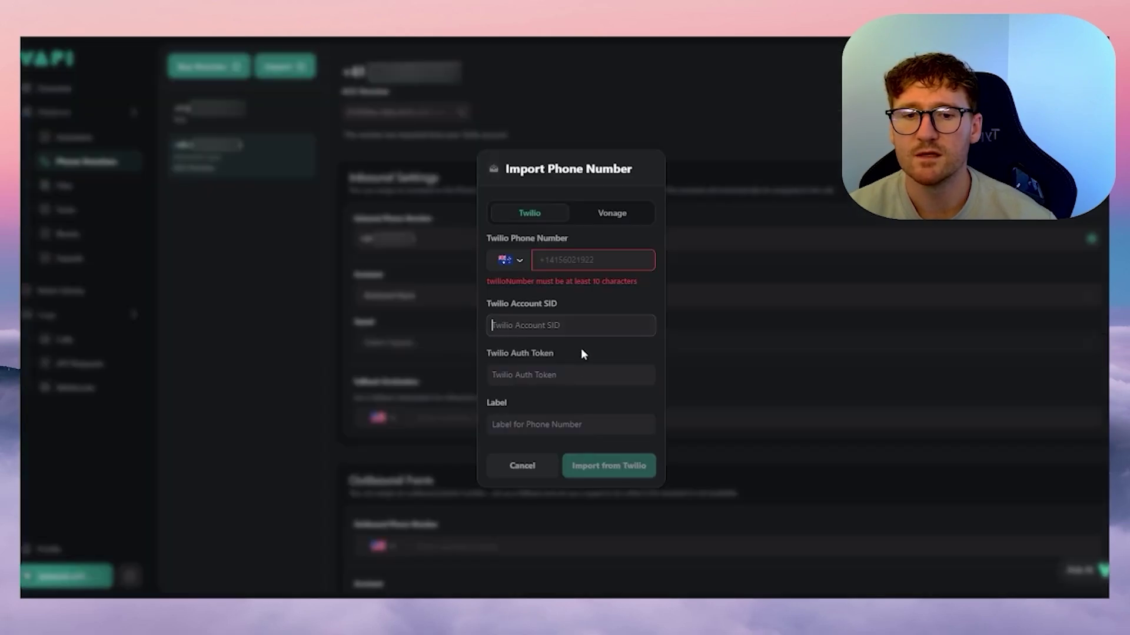
- Cancel the number import and open the +61 AUS Number, showing Aniseed Gym assigned inbound
{"action": "left_click", "coordinate": [537, 426]}
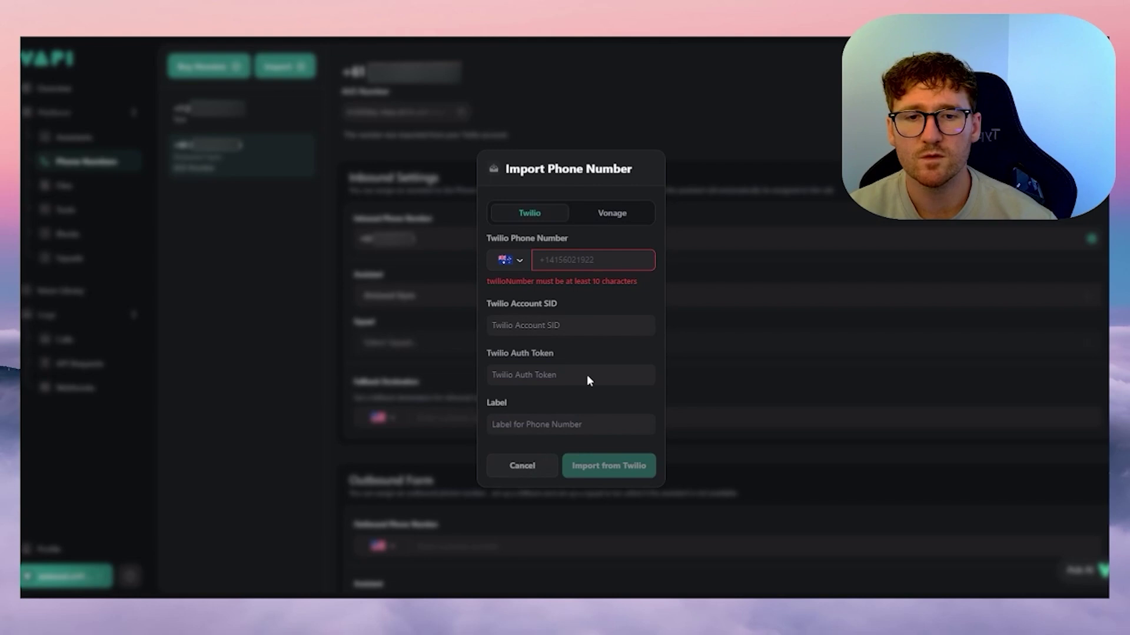
{"action": "left_click", "coordinate": [521, 466]}
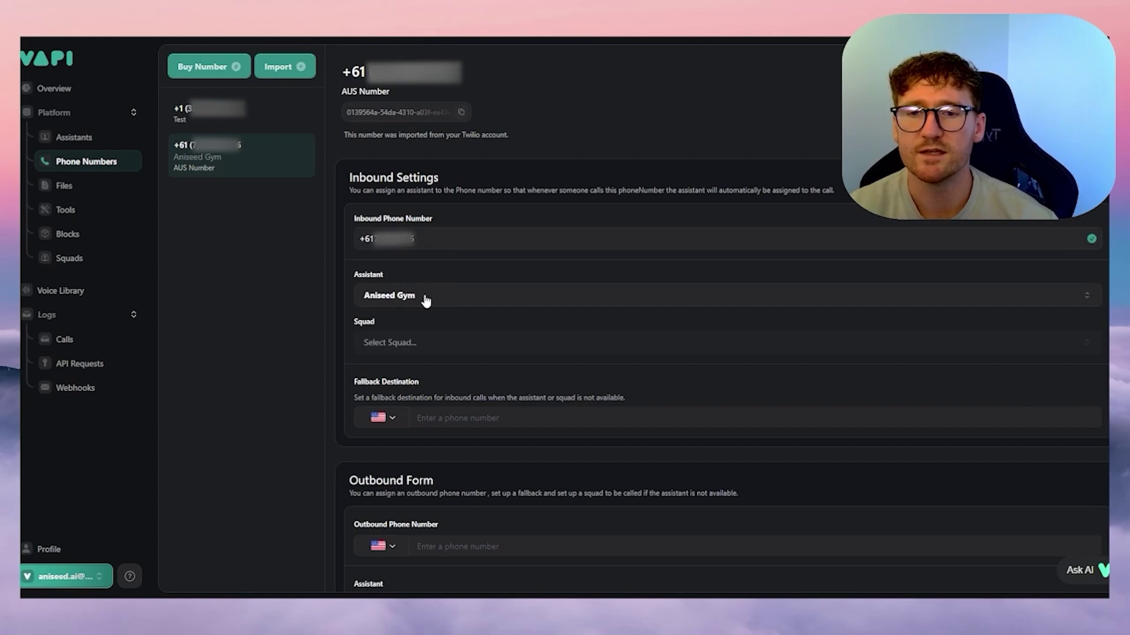
{"action": "left_click", "coordinate": [103, 139]}
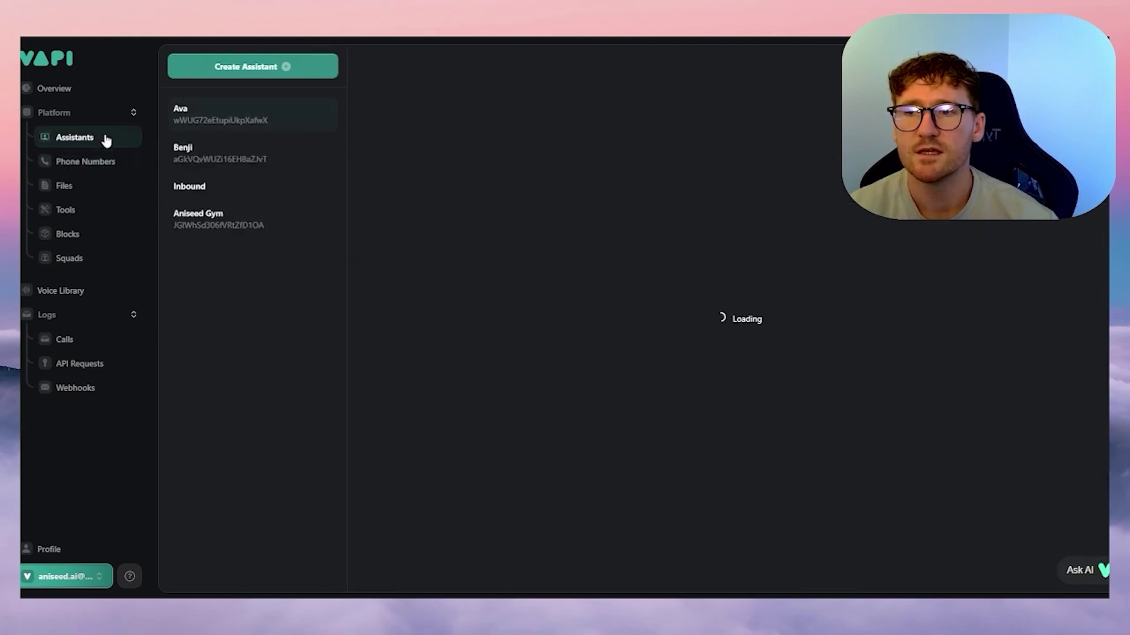
{"action": "left_click", "coordinate": [88, 162]}
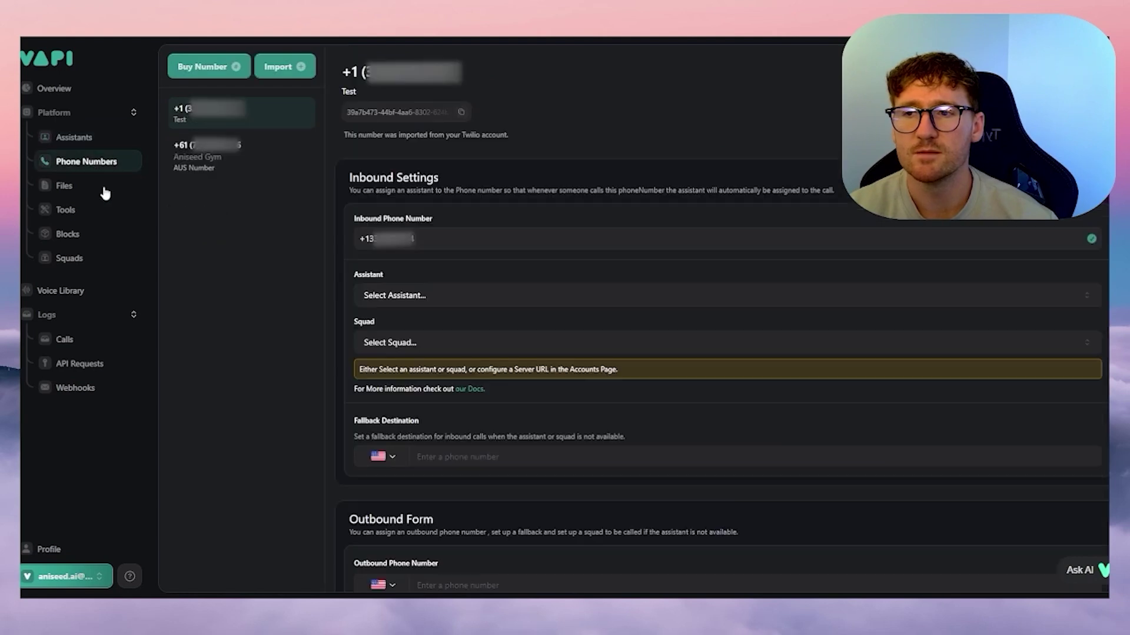
{"action": "left_click", "coordinate": [219, 173]}
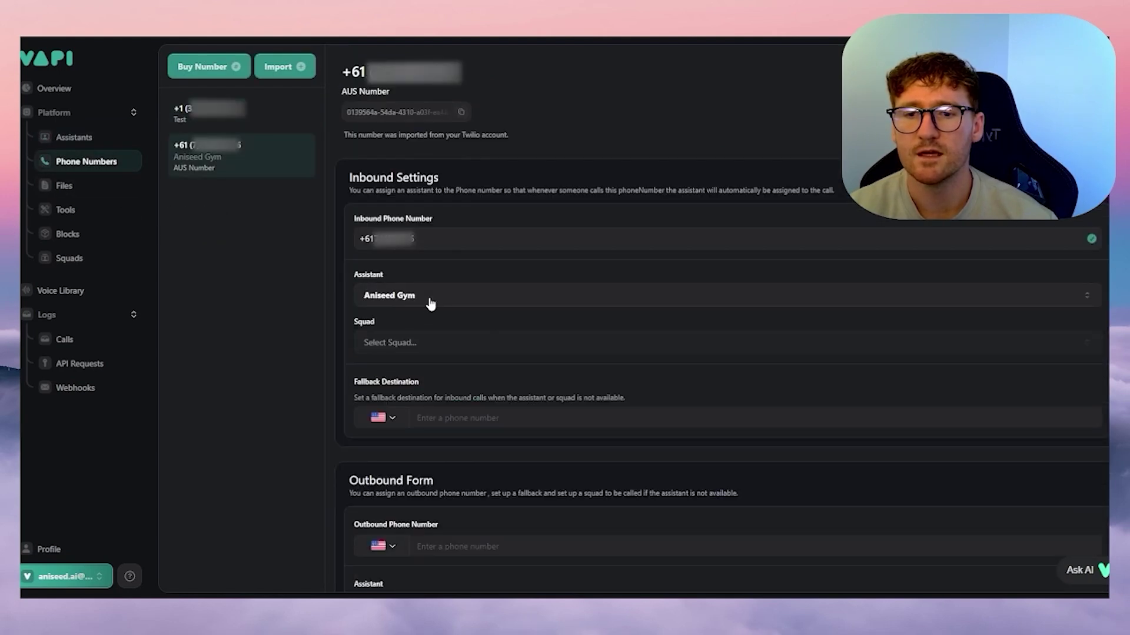